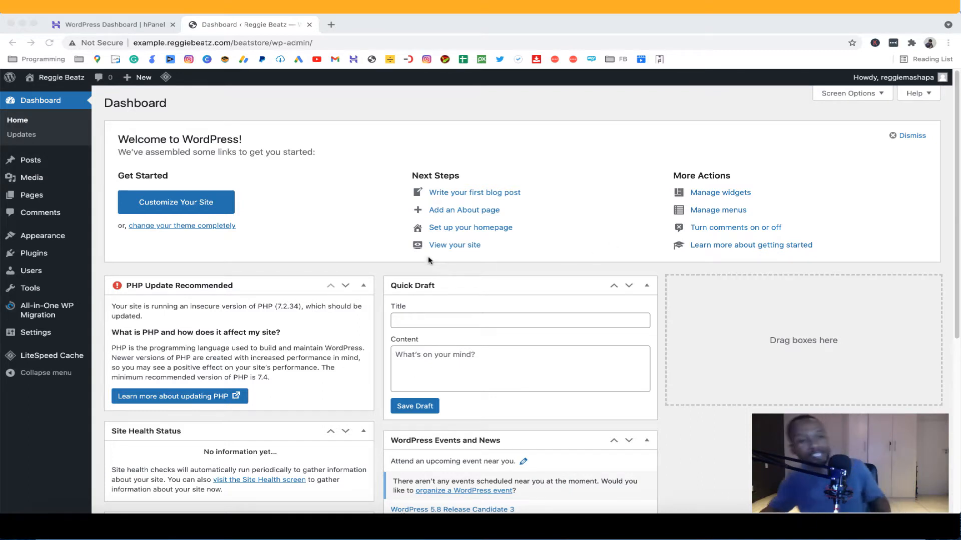
click(542, 36)
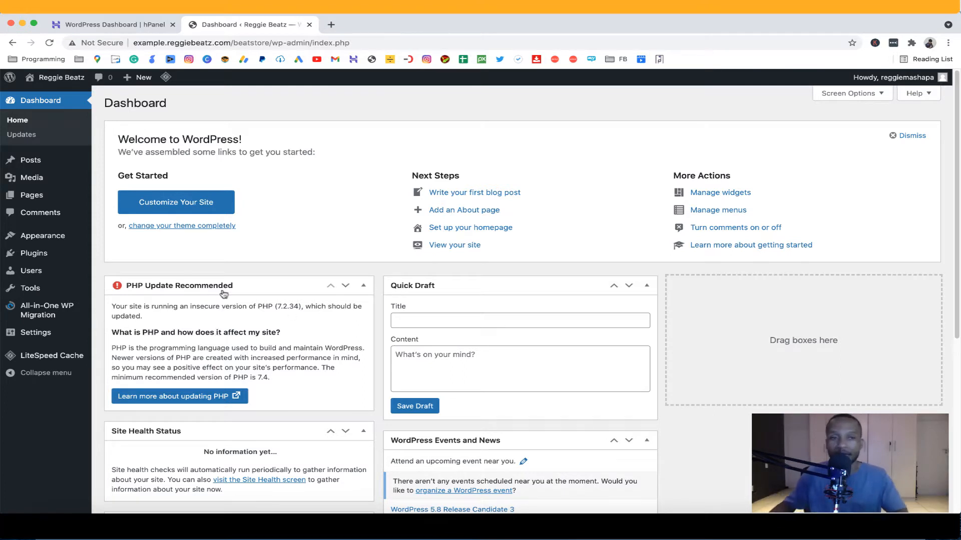
drag(230, 42, 134, 47)
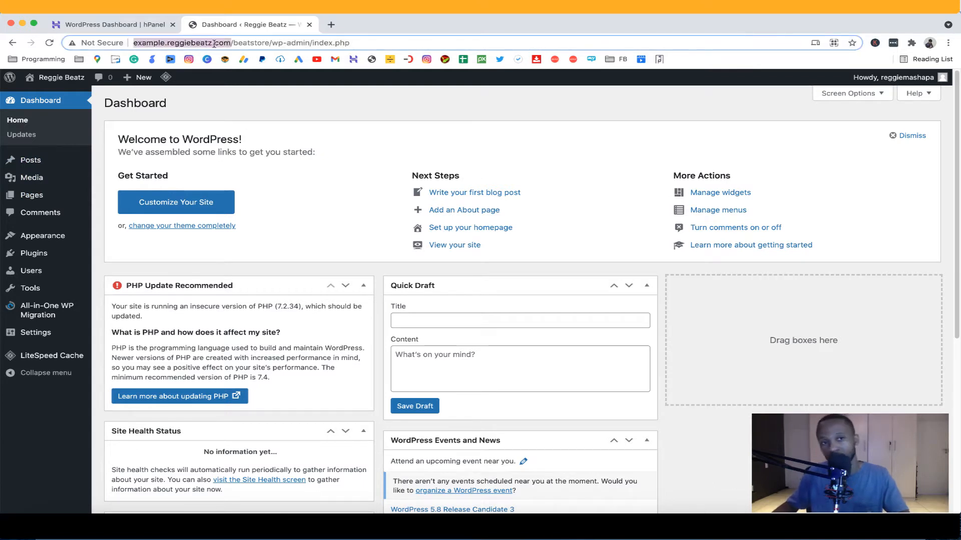
click(453, 139)
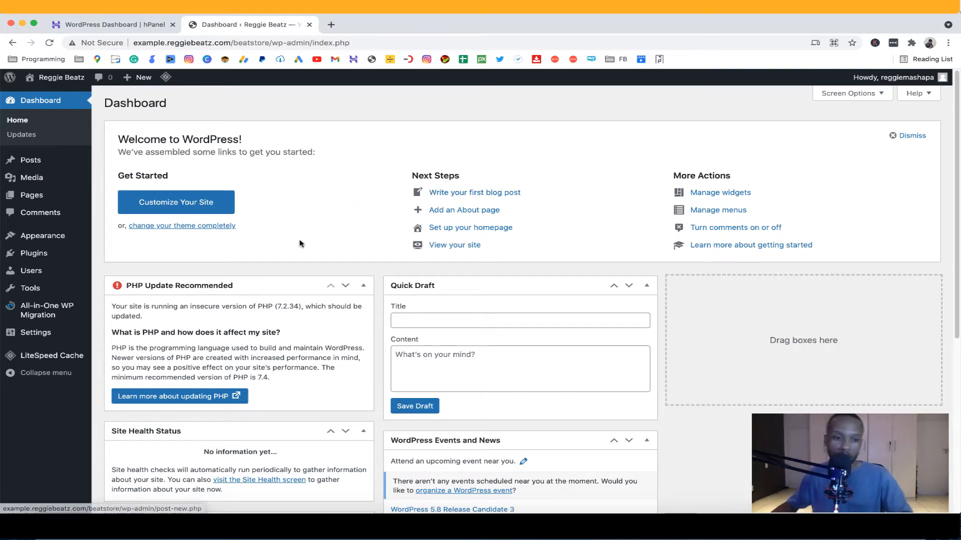
scroll(300, 243, down, 1)
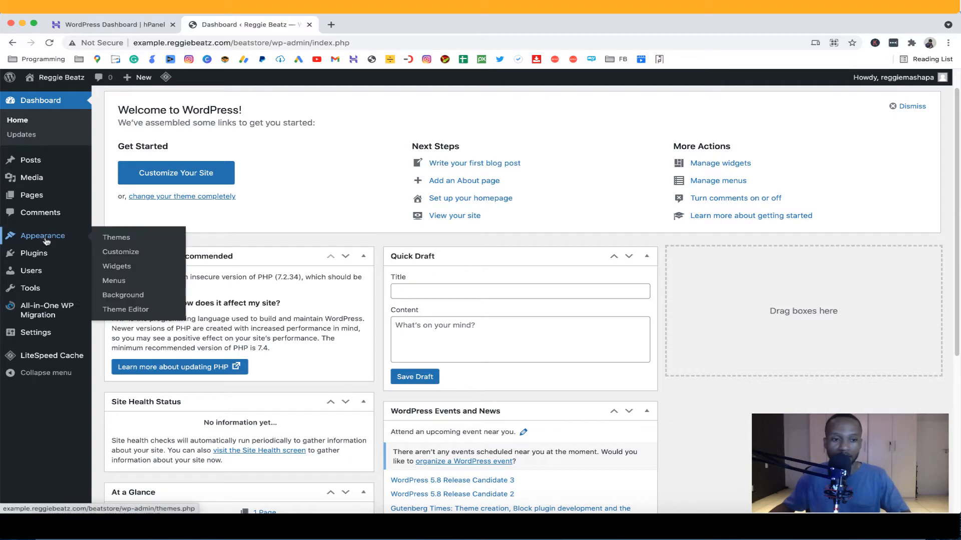
Go to the site's themes, start adding a new theme and search the theme catalogue for "krys".
click(106, 238)
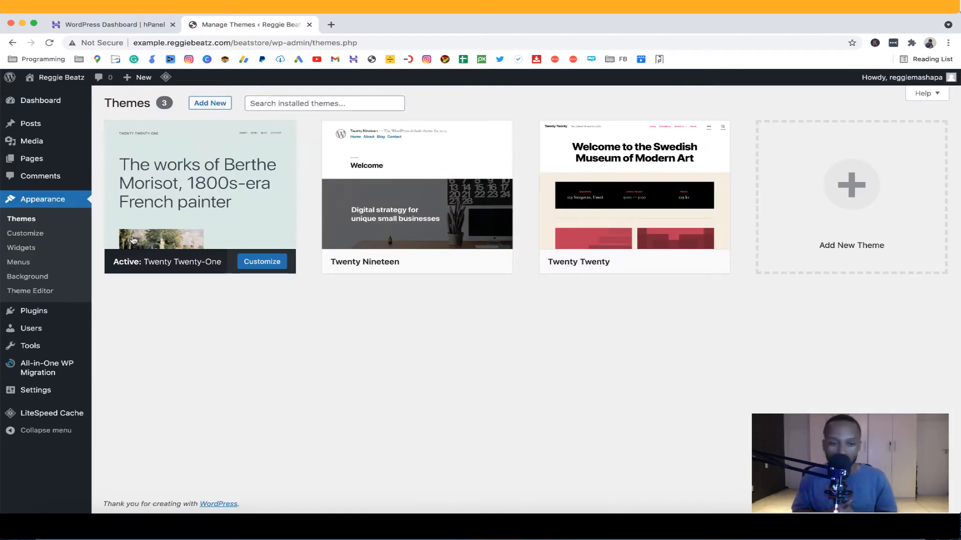
click(216, 108)
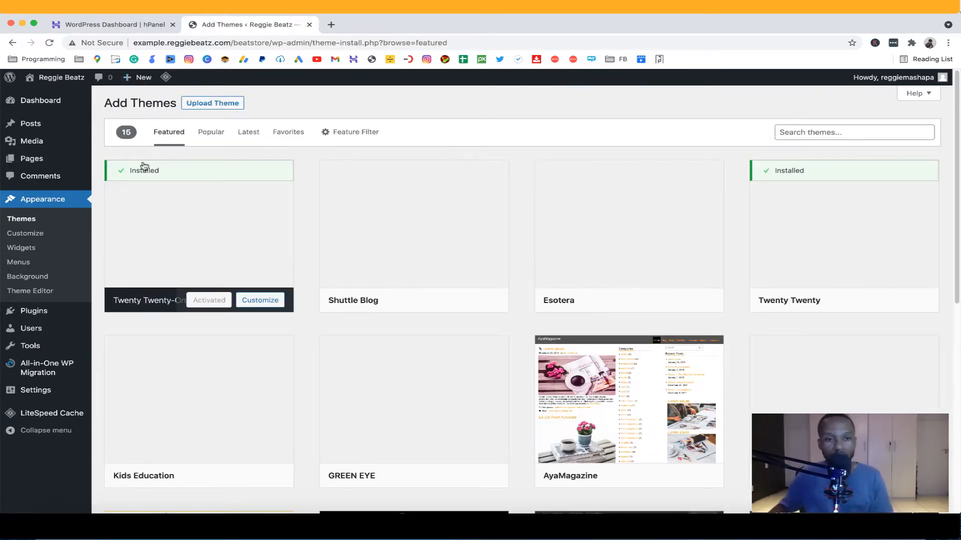
scroll(635, 310, down, 3)
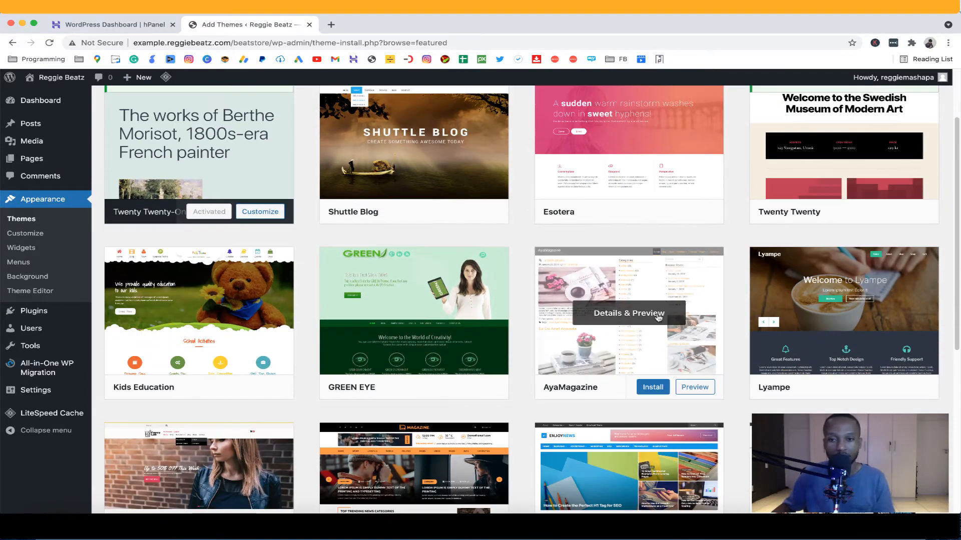
scroll(658, 318, up, 3)
click(819, 131)
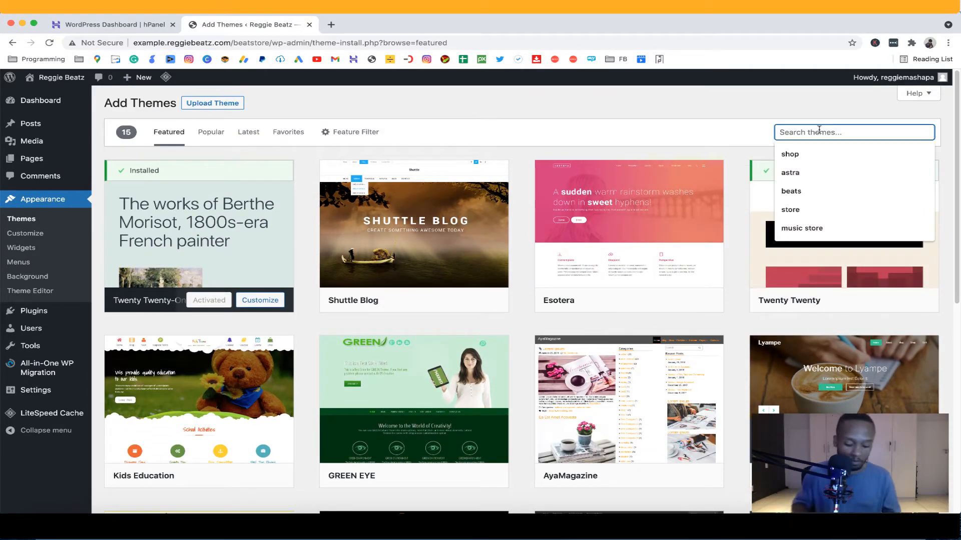
text(kr)
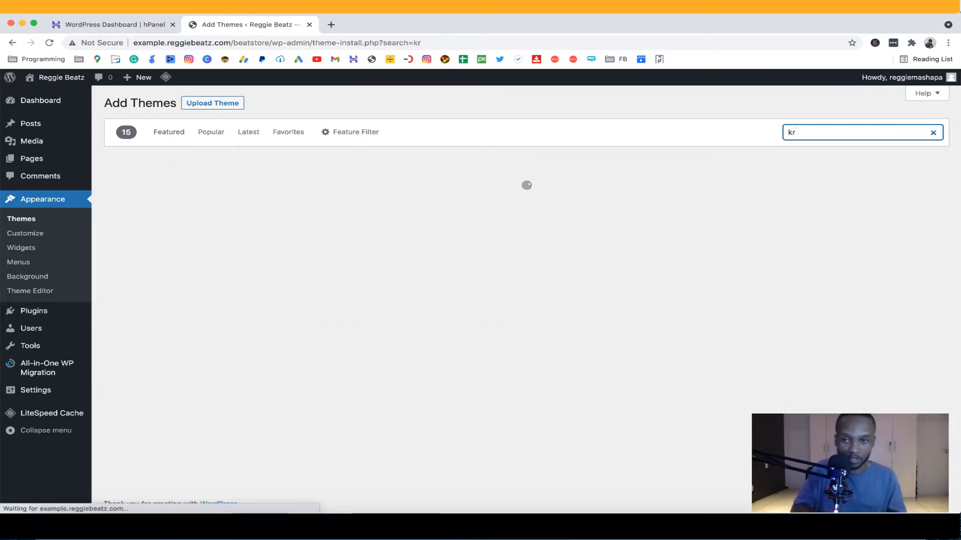
text(ys)
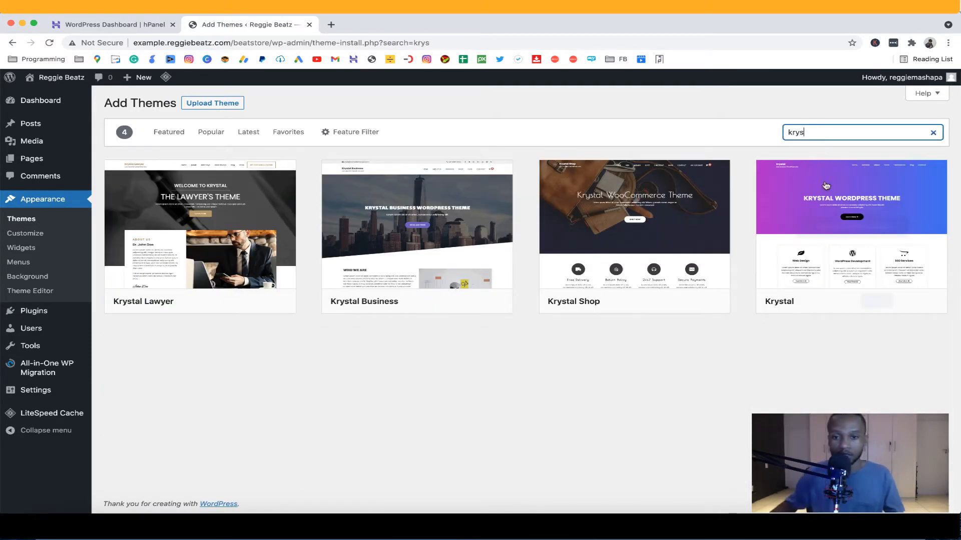
Install the Krystal Shop theme from the search results and activate it.
mouse_move(660, 284)
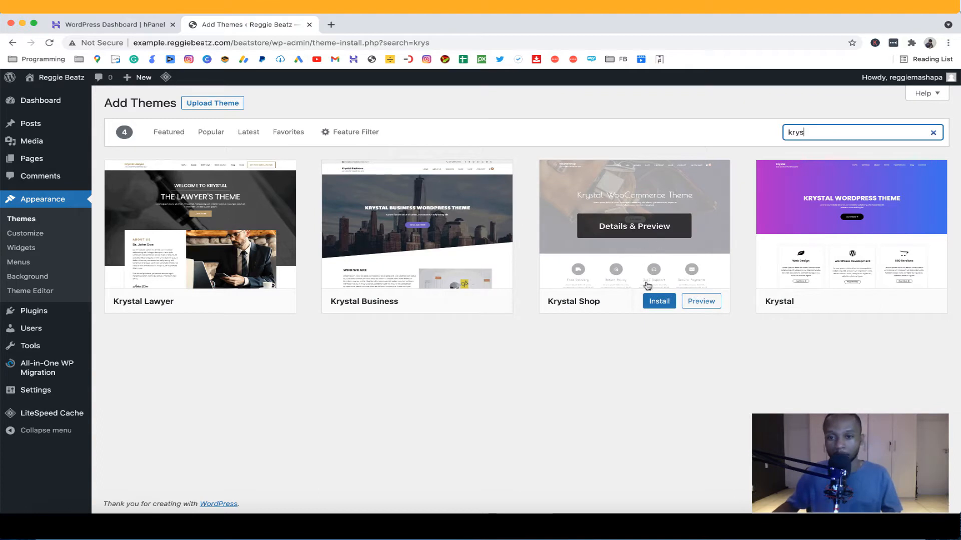
click(659, 302)
click(660, 302)
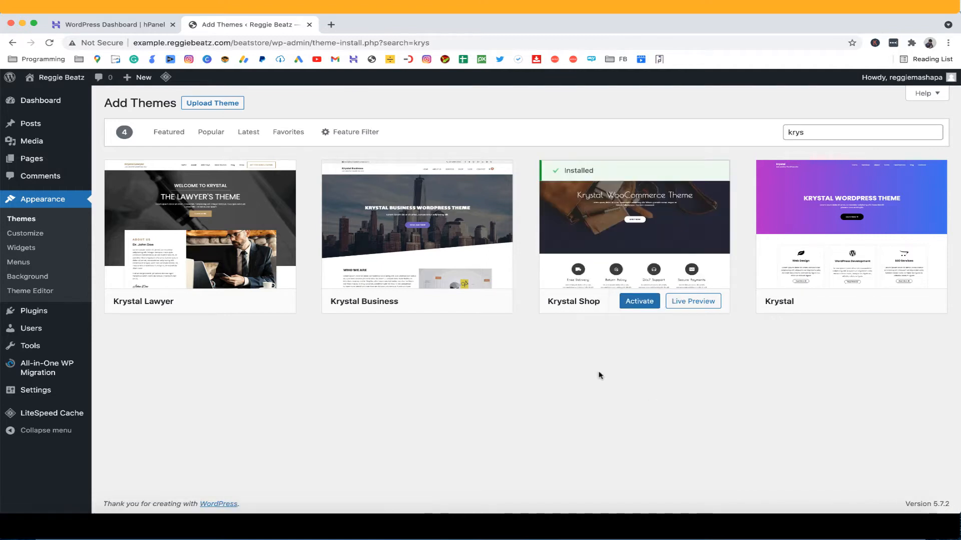
click(643, 304)
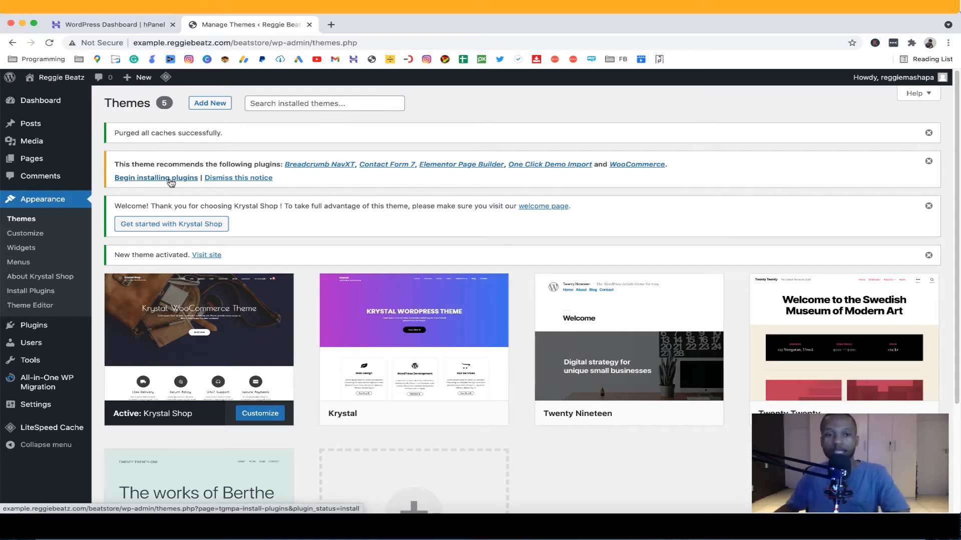
Bulk-install all the plugins recommended by the theme: Breadcrumb NavXT, Contact Form 7, Elementor Page Builder, One Click Demo Import and WooCommerce.
click(170, 178)
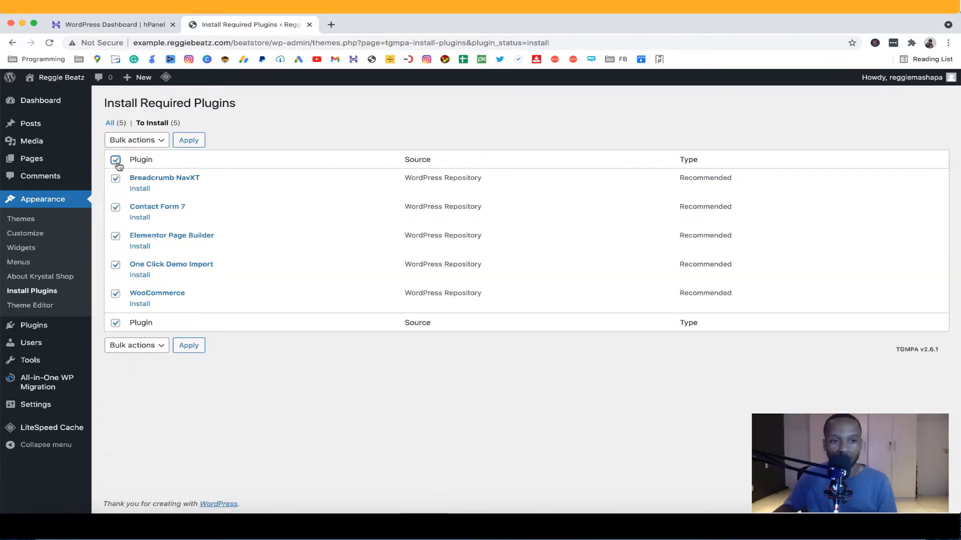
click(161, 141)
click(198, 152)
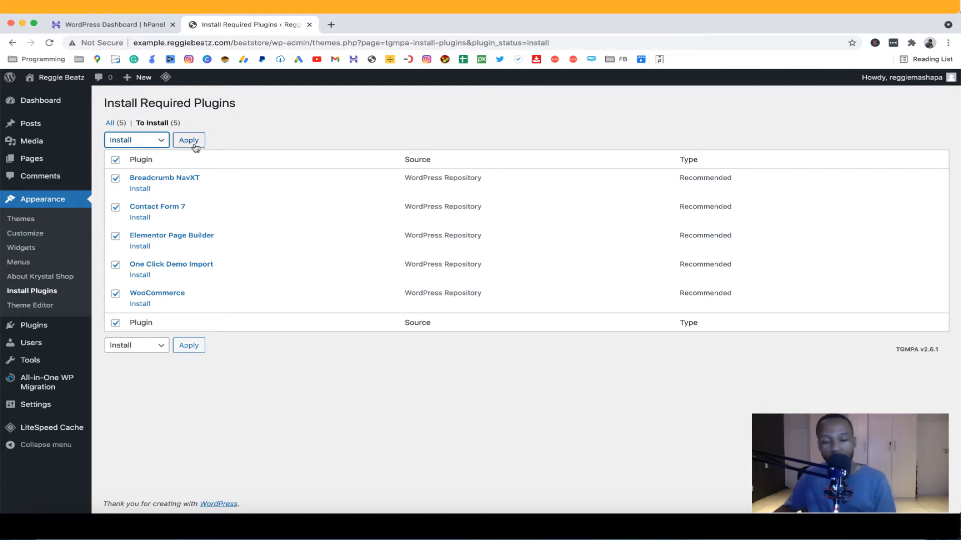
click(196, 146)
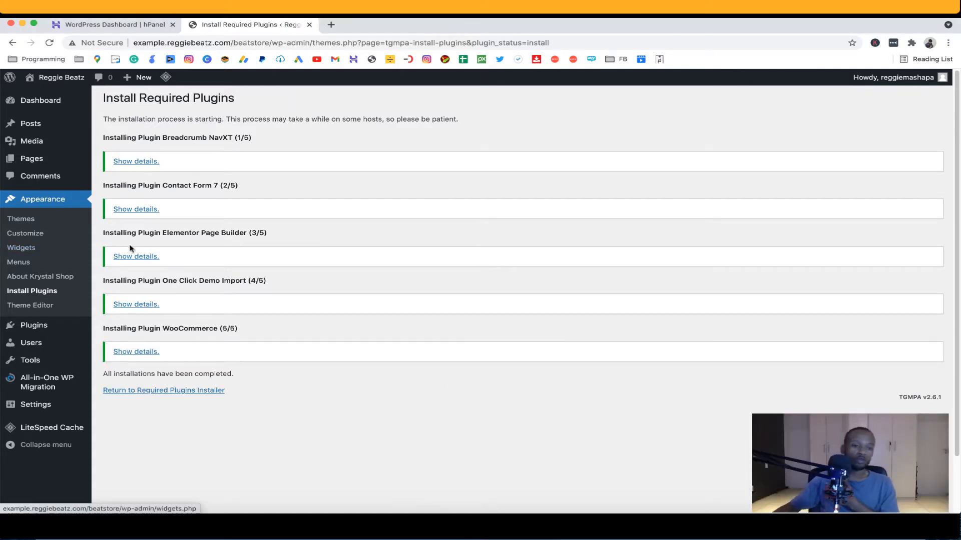
Return to the required plugins installer and bulk-activate all five newly installed plugins.
drag(107, 378, 235, 380)
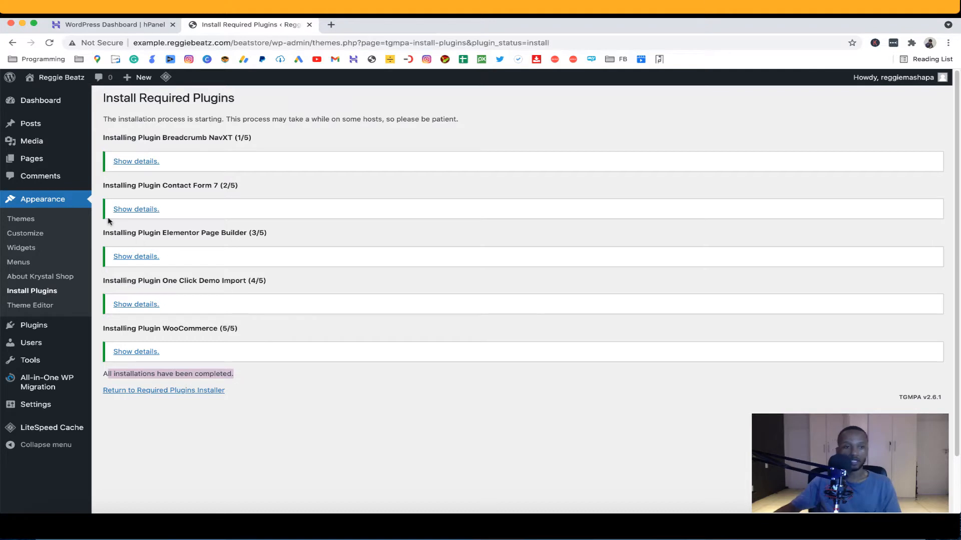
click(137, 391)
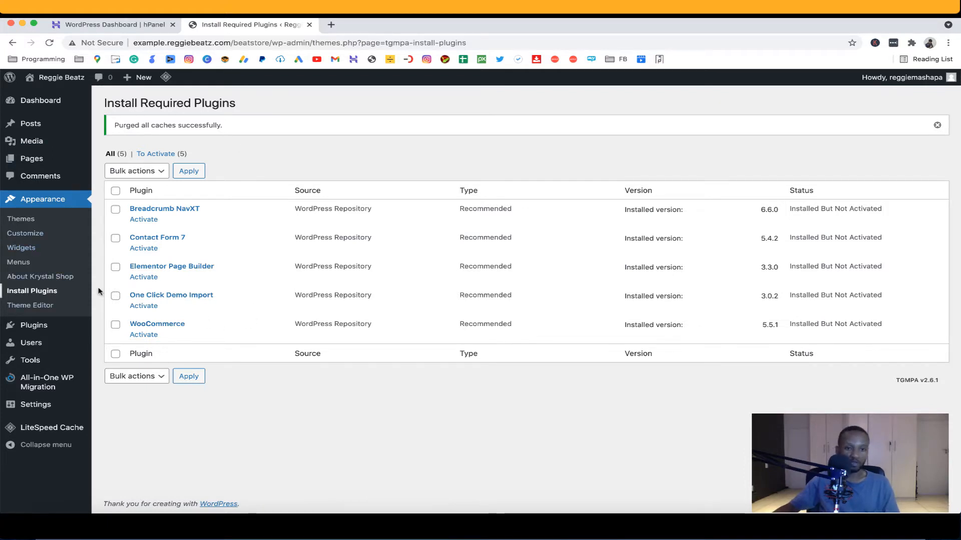
click(116, 191)
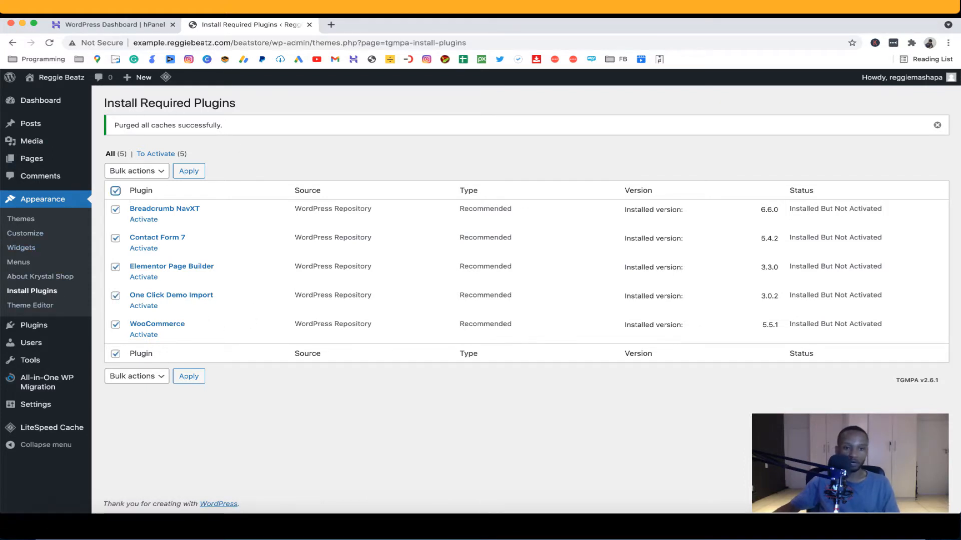
click(144, 171)
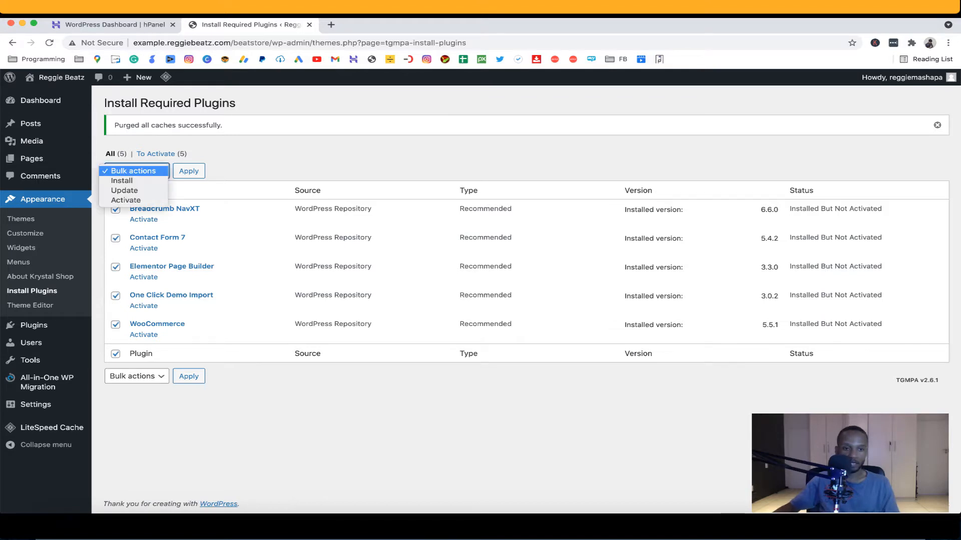
key(Down)
key(Down)
key(Down)
key(Return)
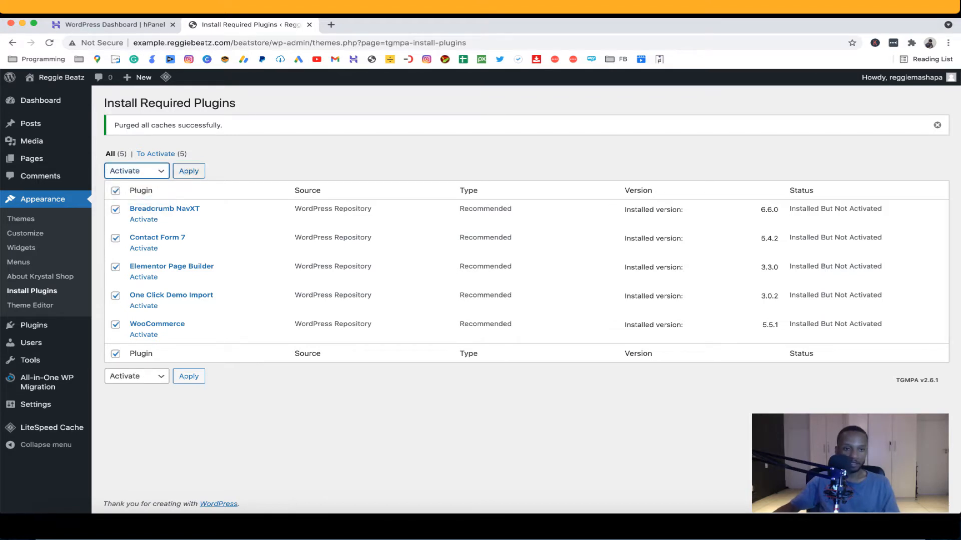
key(Tab)
key(Return)
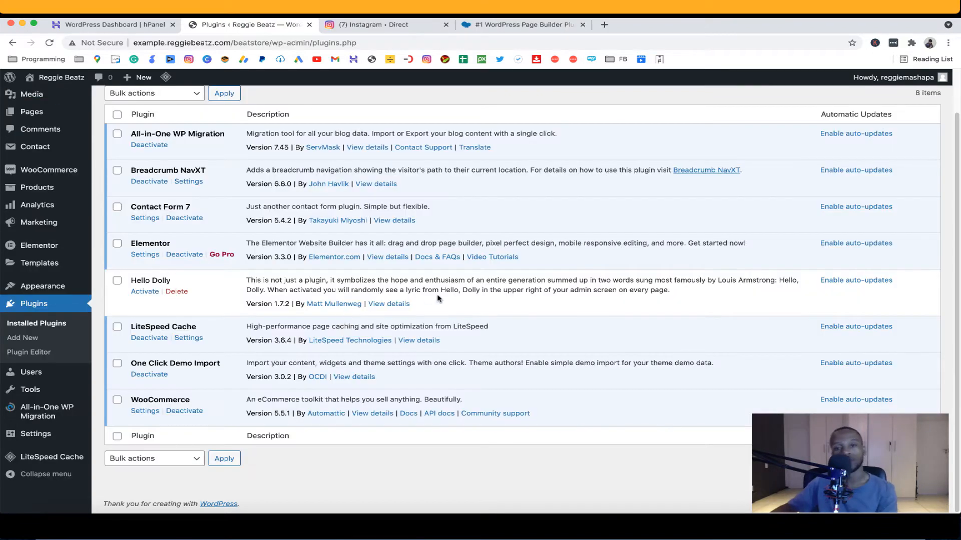
Go to the site's list of pages and start a new page titled "Home".
scroll(437, 300, up, 2)
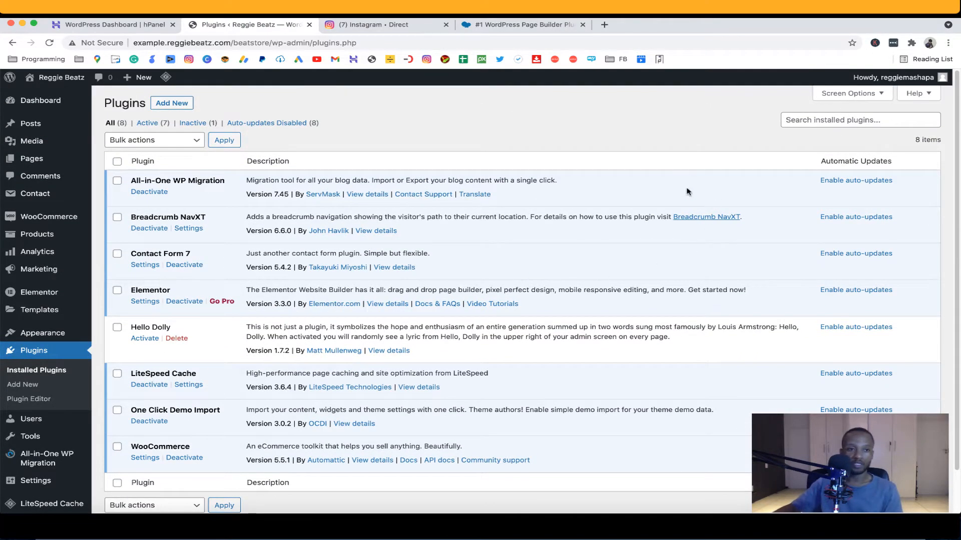
click(37, 102)
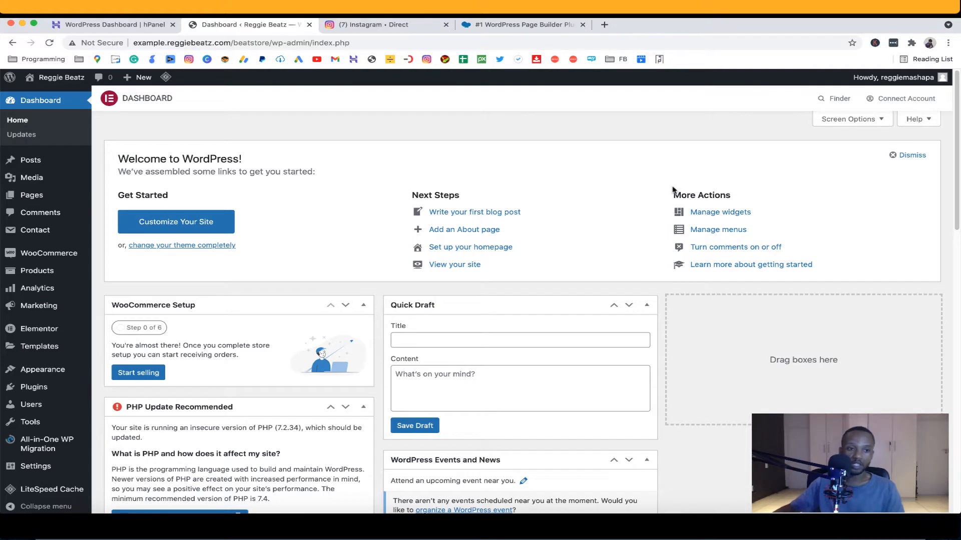
mouse_move(33, 195)
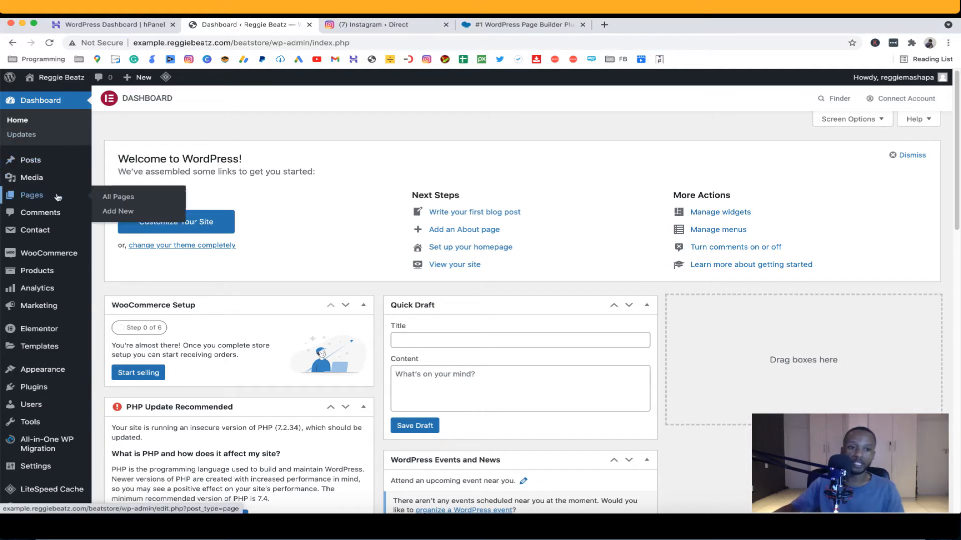
click(128, 199)
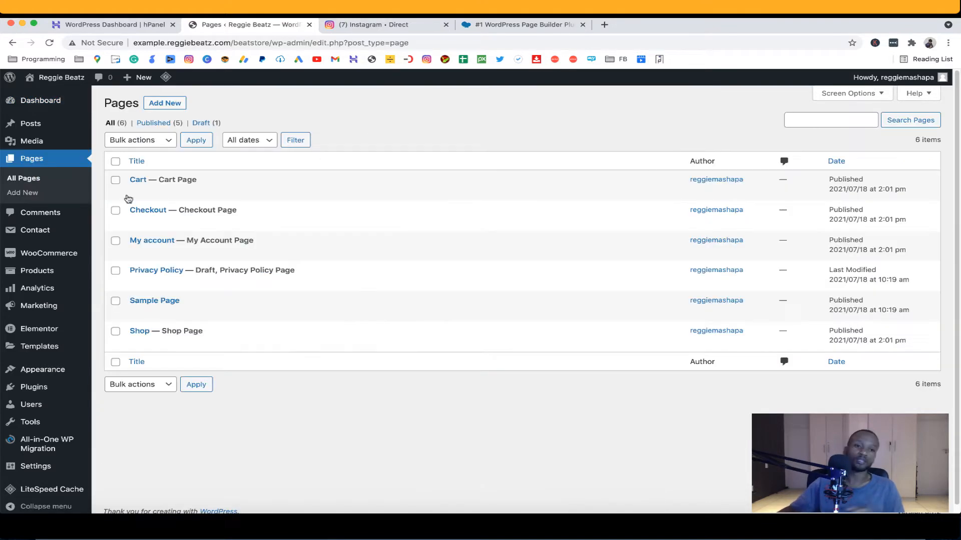
click(171, 106)
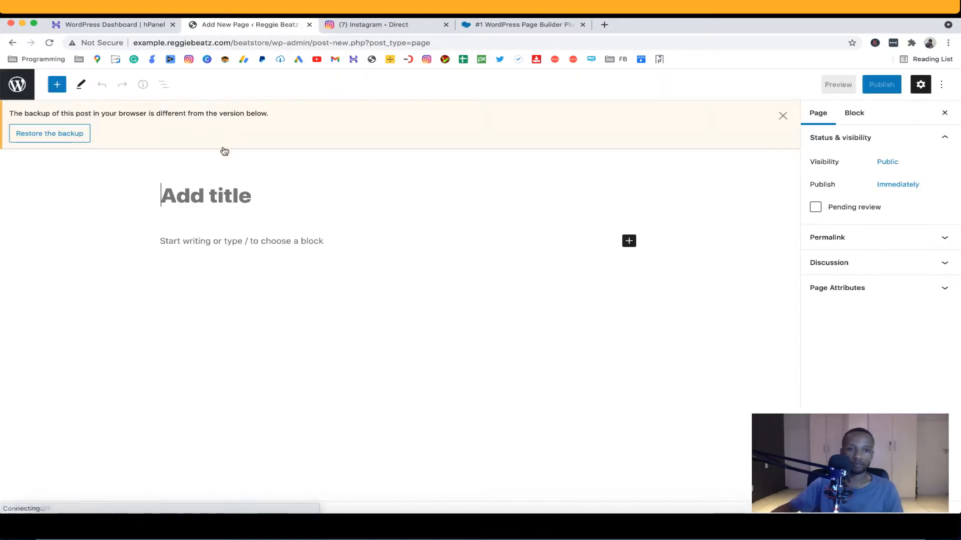
text(H)
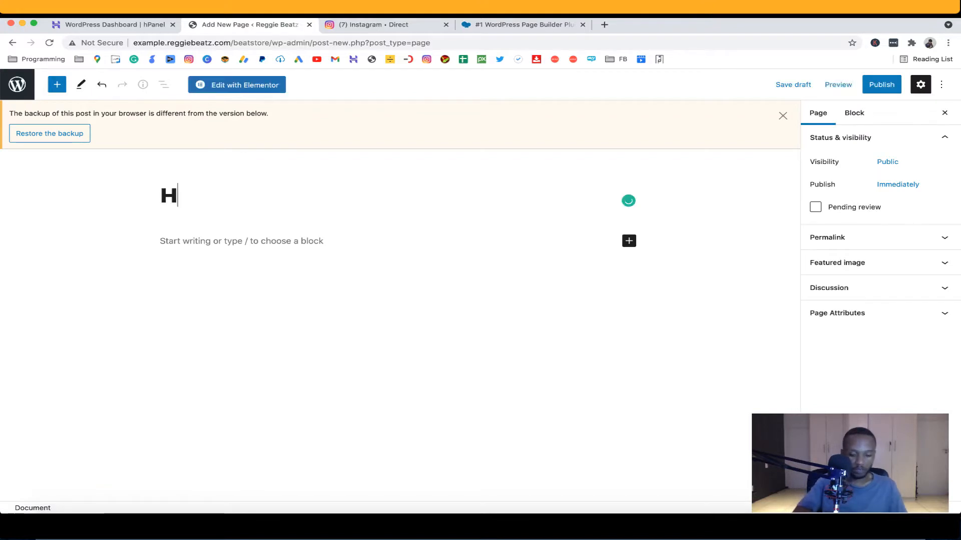
text(ome)
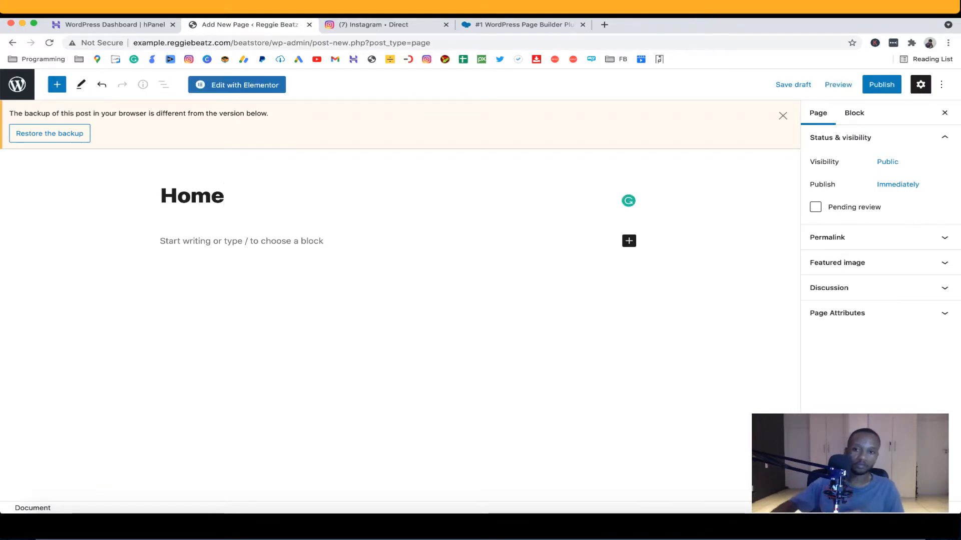
Insert a Newest Products block under the Home title and set its layout to 5 columns.
click(308, 244)
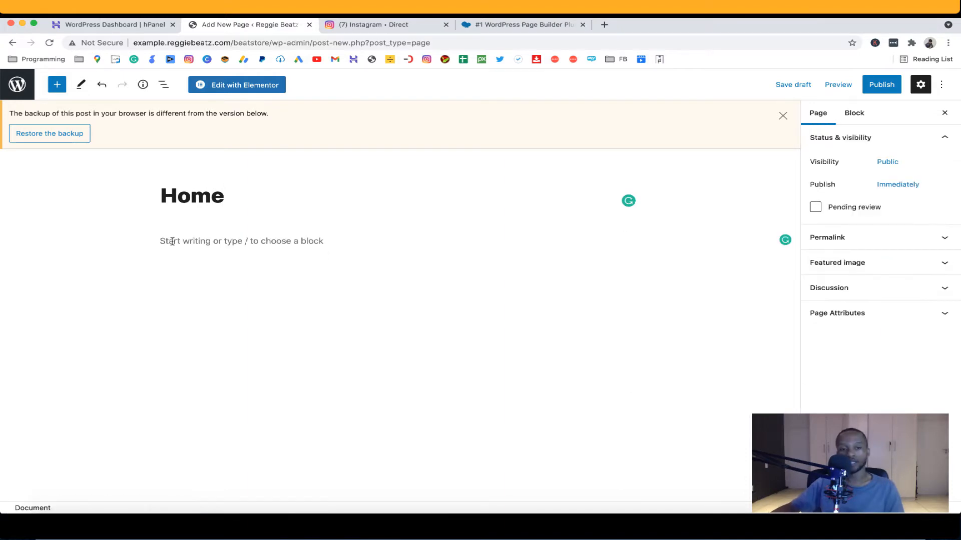
click(172, 242)
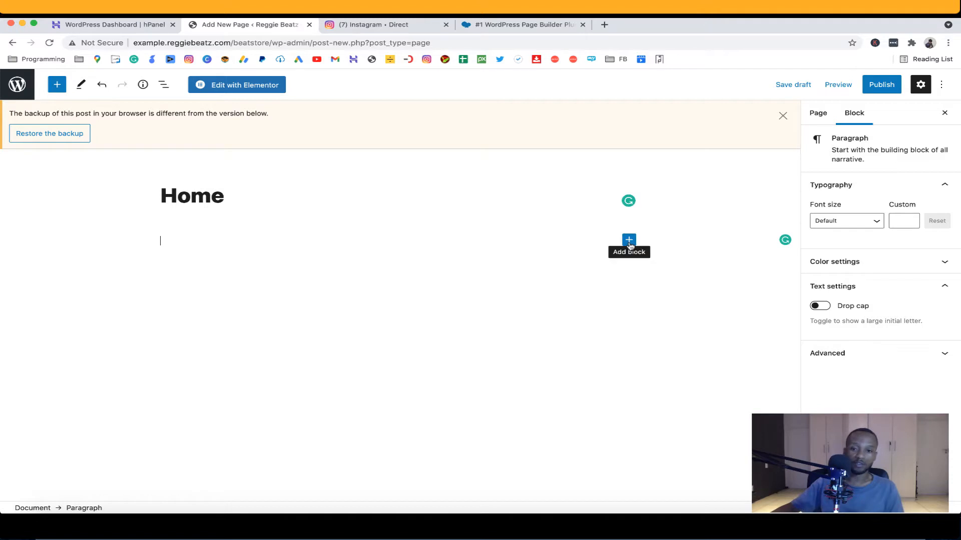
click(629, 244)
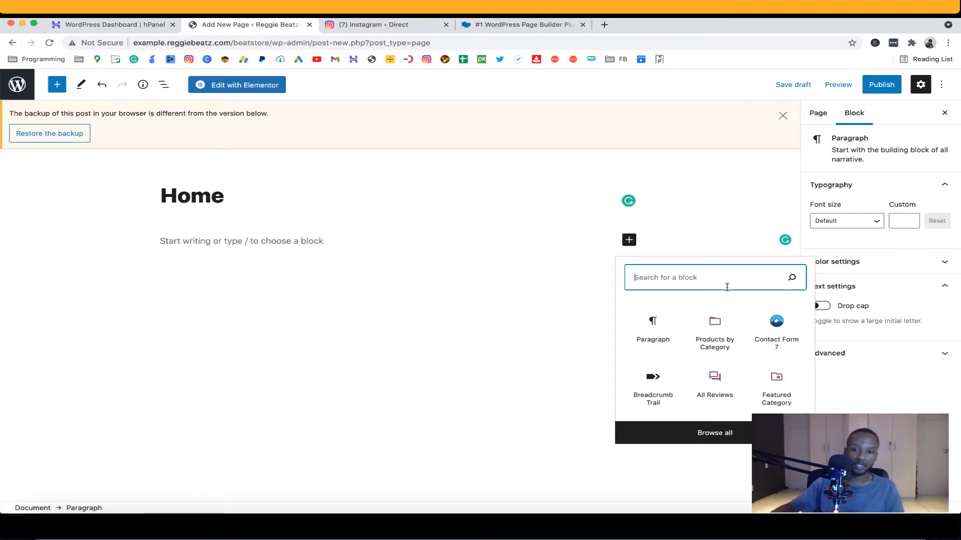
text(p)
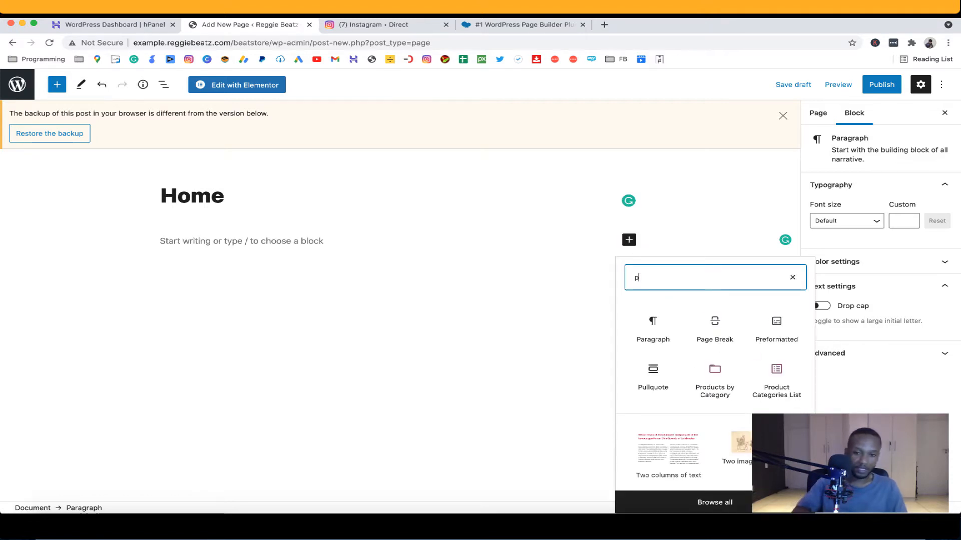
key(BackSpace)
text(produc)
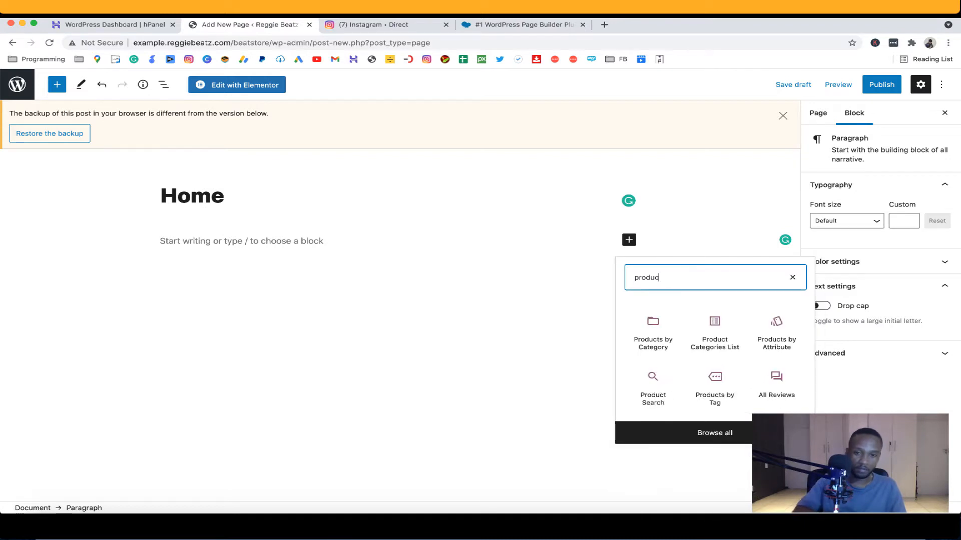
text(ts)
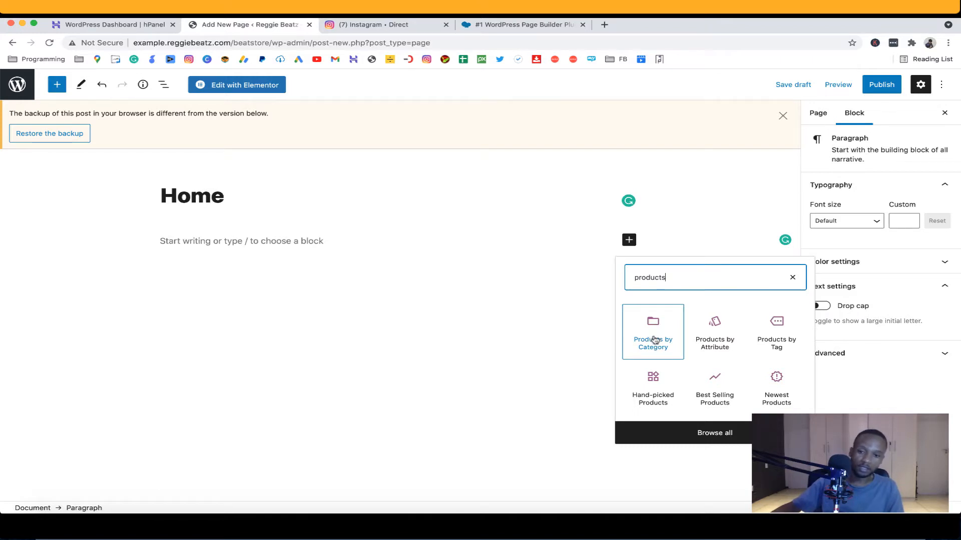
click(775, 390)
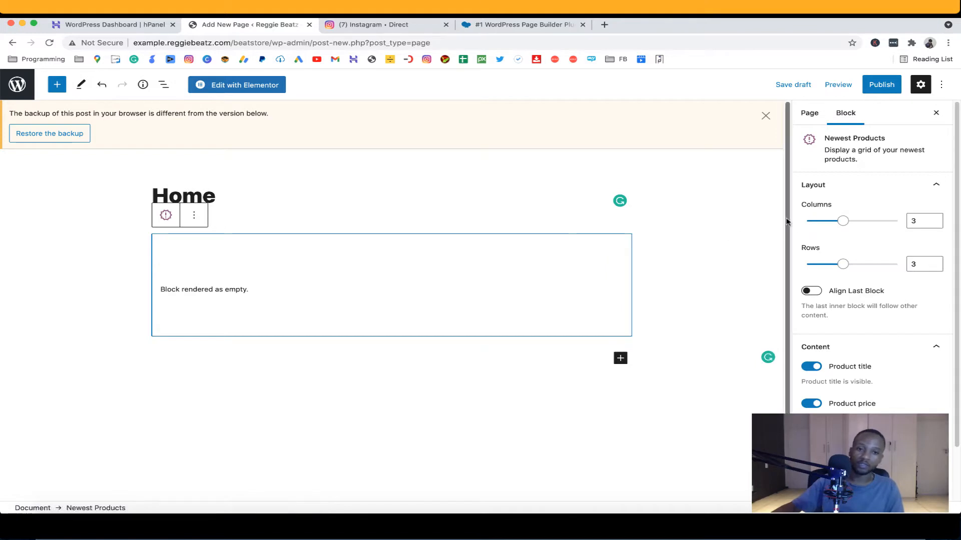
click(844, 223)
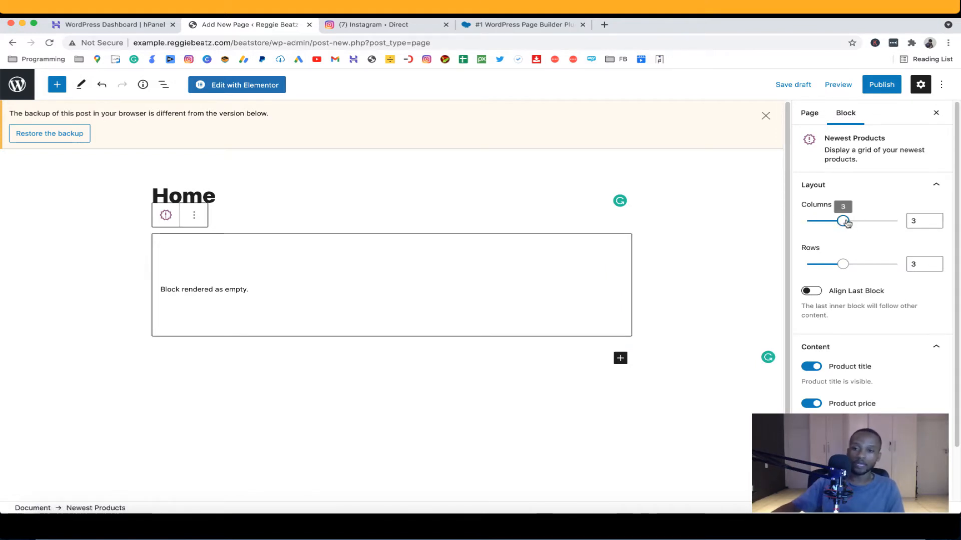
drag(847, 224, 879, 221)
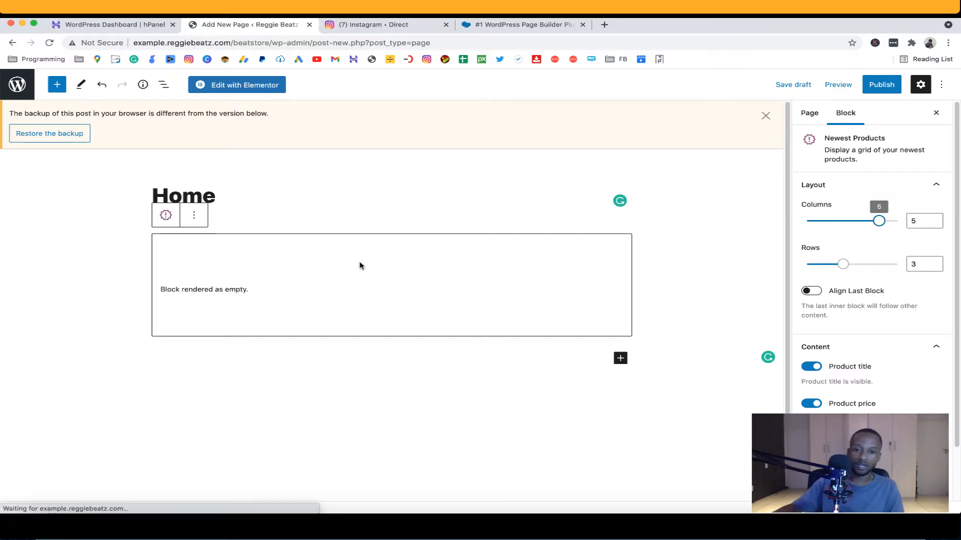
Add a Heading block below the Newest Products block with the text "Latest Beats".
click(621, 360)
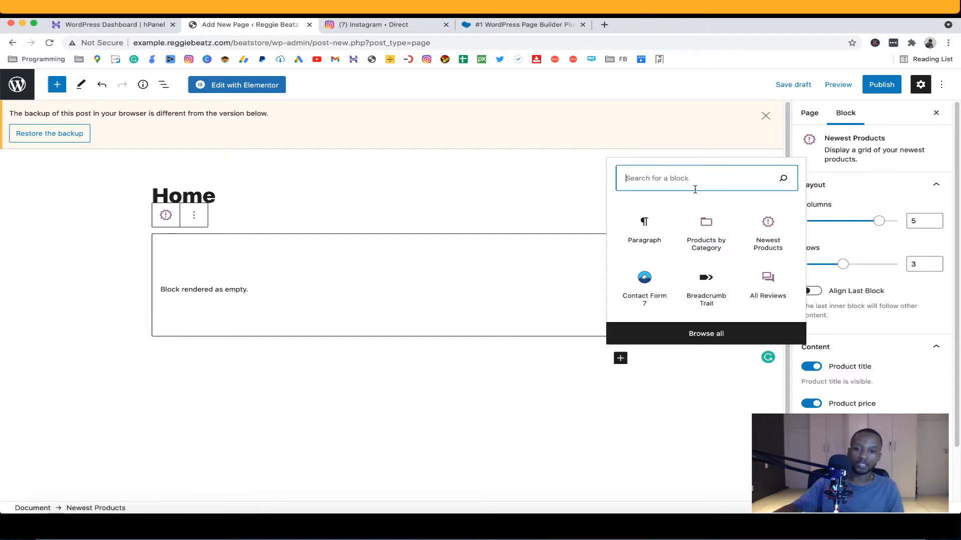
text(heading)
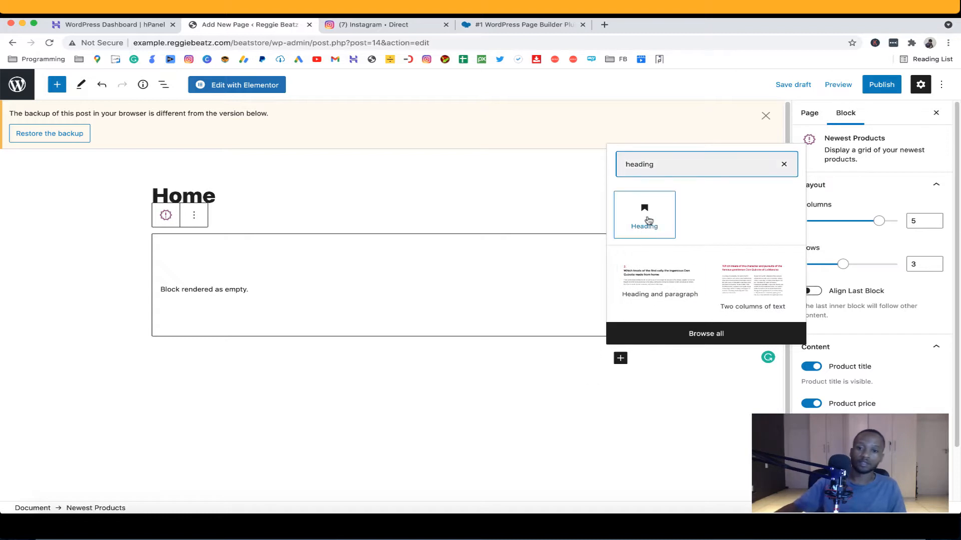
click(646, 215)
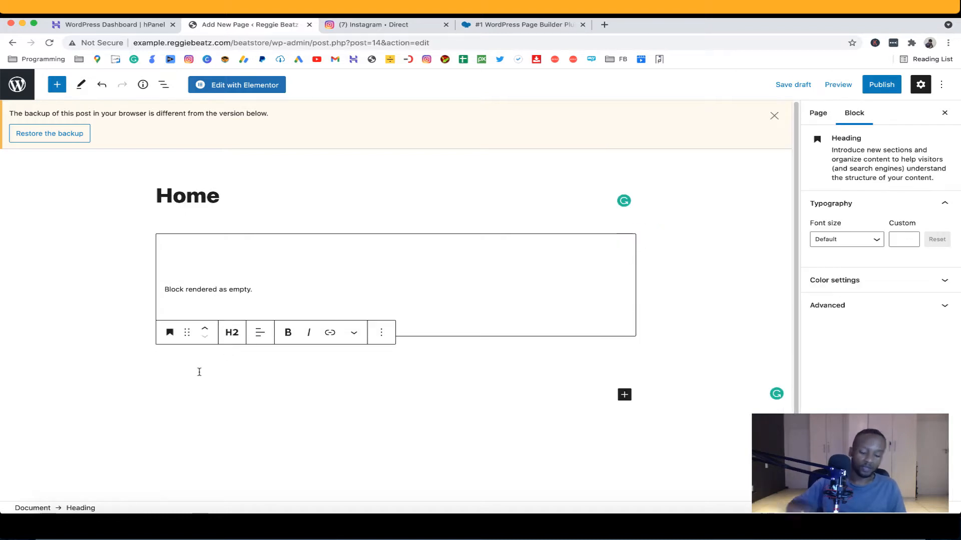
text(Late)
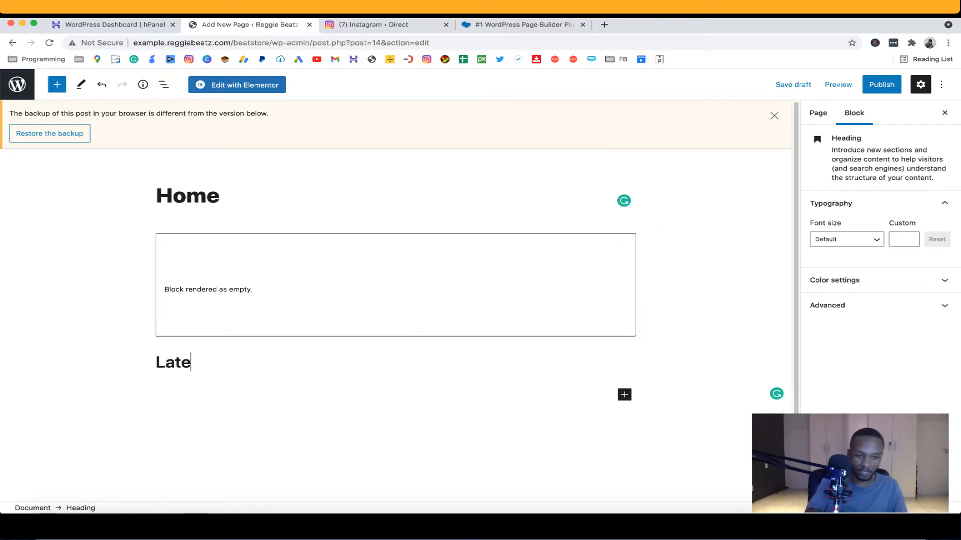
text(st Beats)
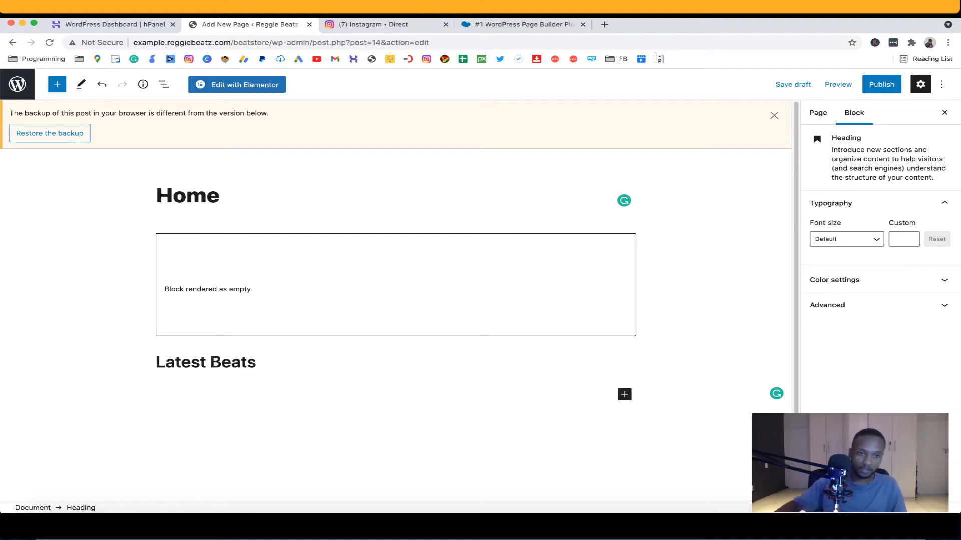
Change the "Latest Beats" heading to level H5 and move it above the Newest Products block.
drag(259, 363, 167, 356)
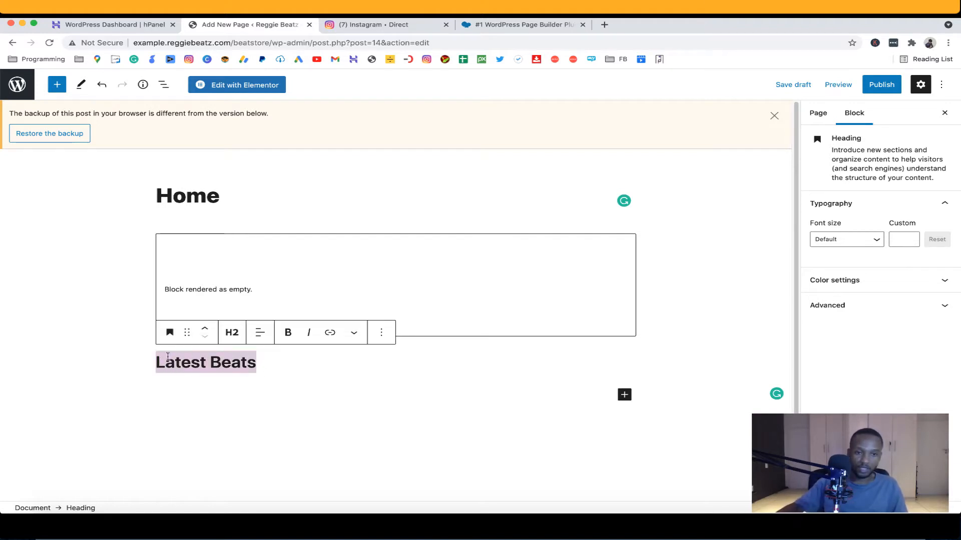
click(233, 336)
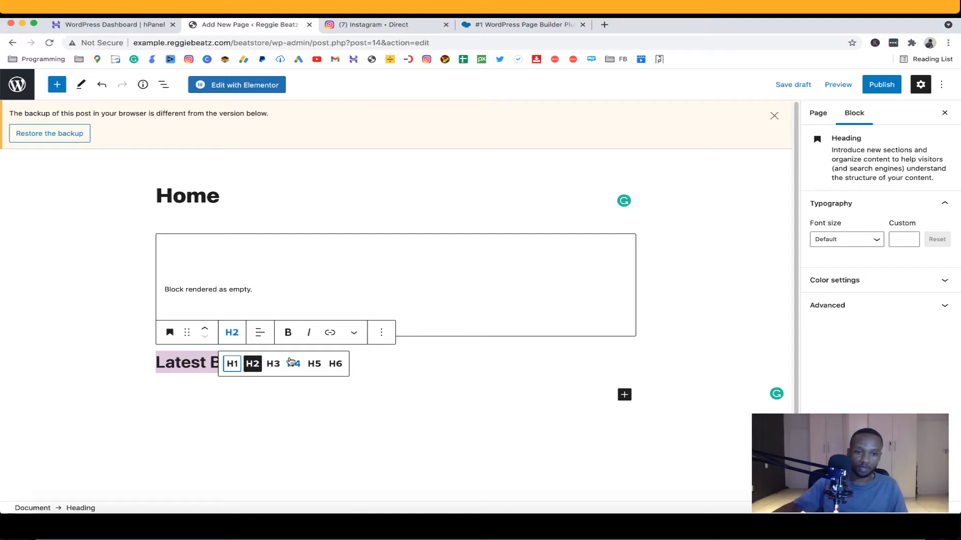
click(314, 364)
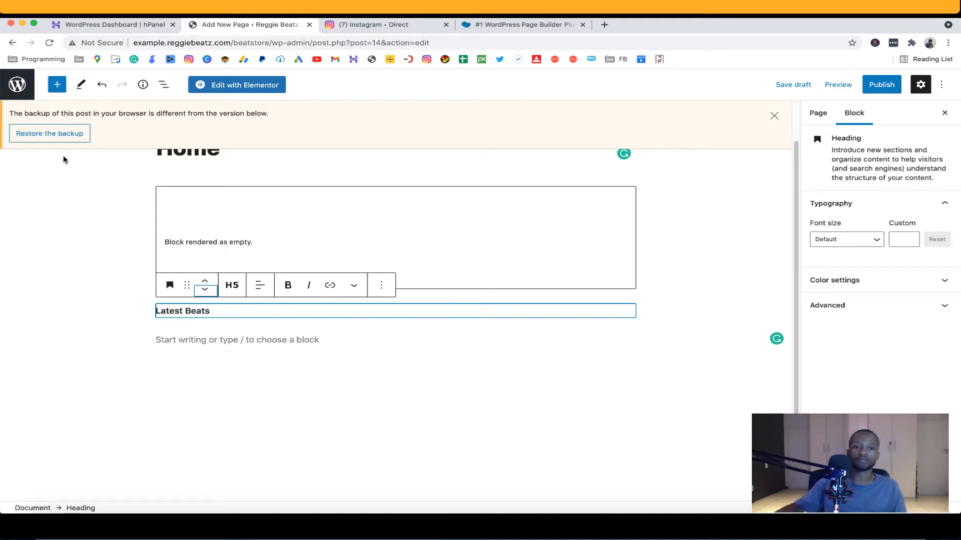
click(204, 283)
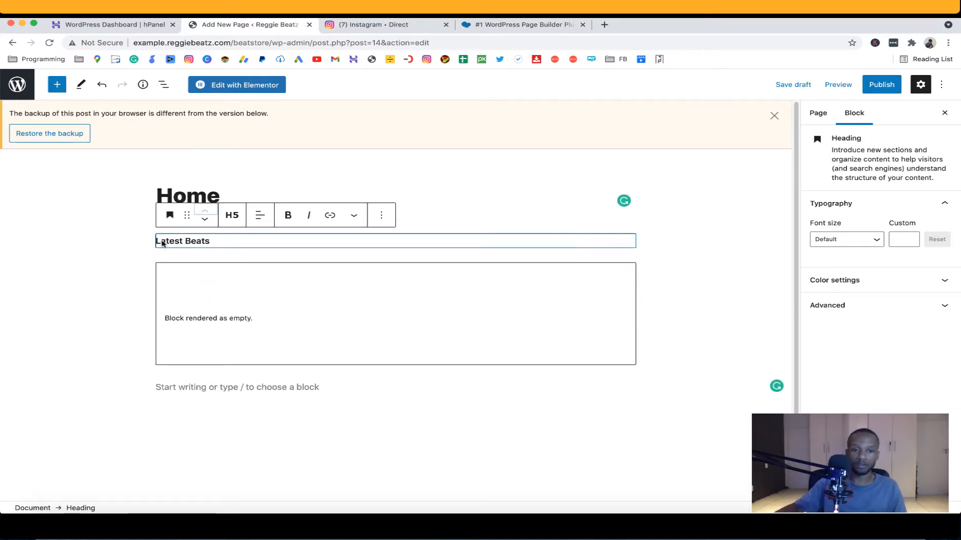
Publish the Home page and return to the site's list of pages.
click(881, 84)
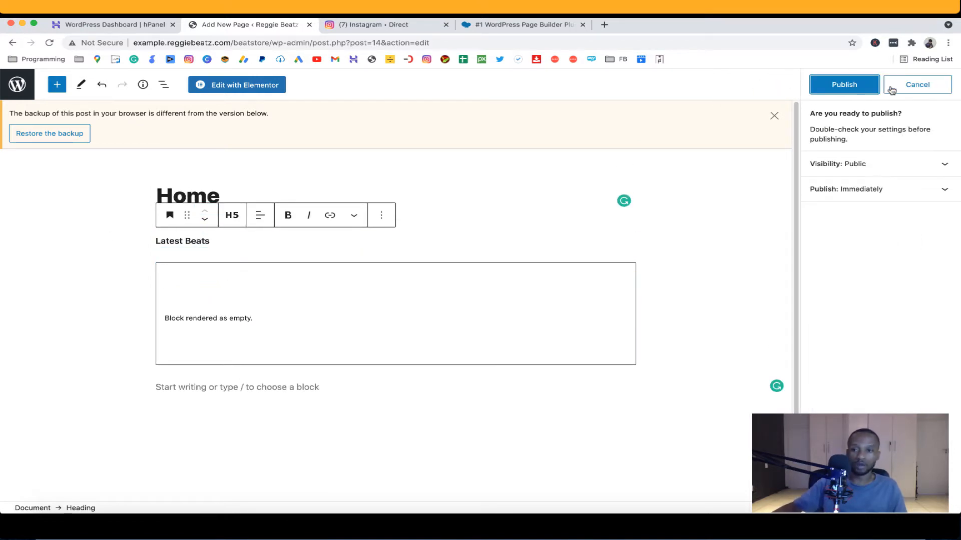
click(861, 89)
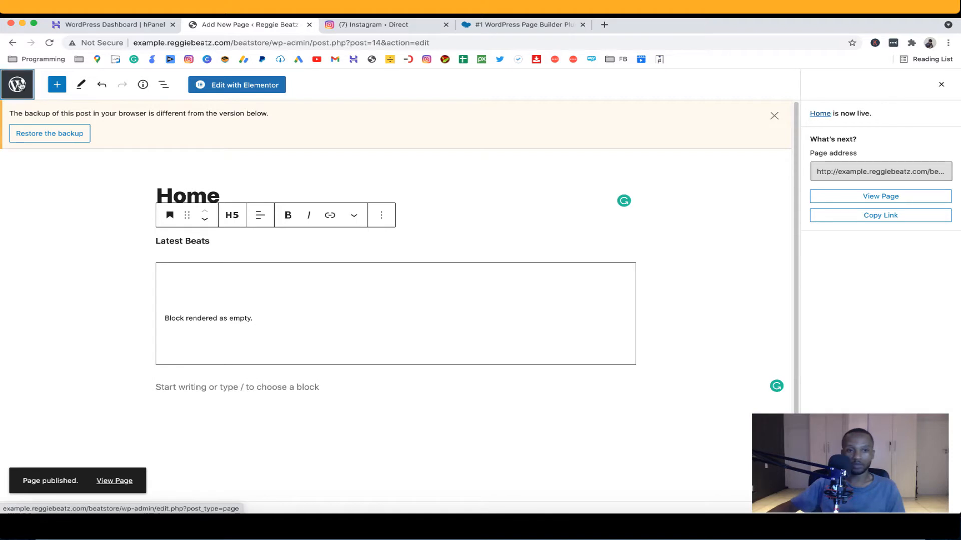
click(21, 86)
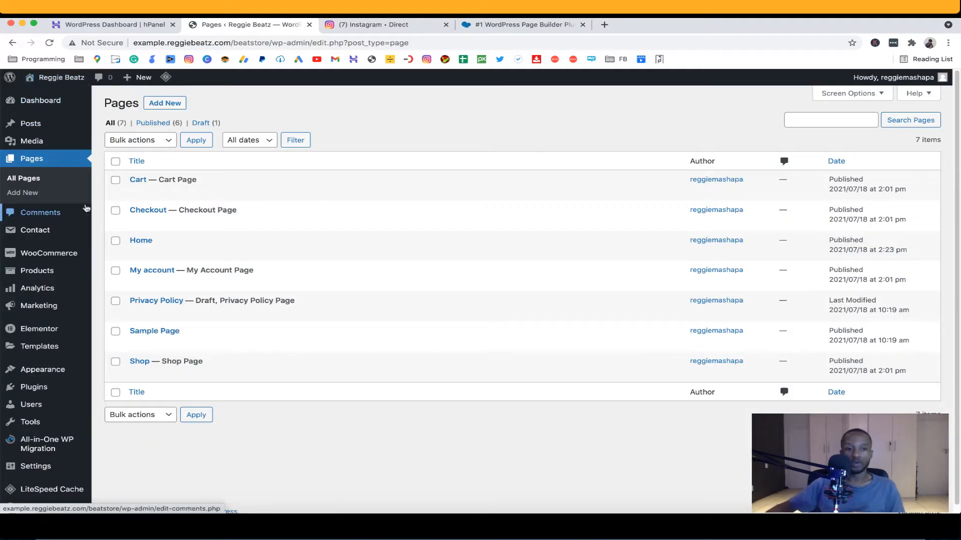
Open the Krystal Shop theme customizer and look over the current homepage in the live preview.
mouse_move(88, 226)
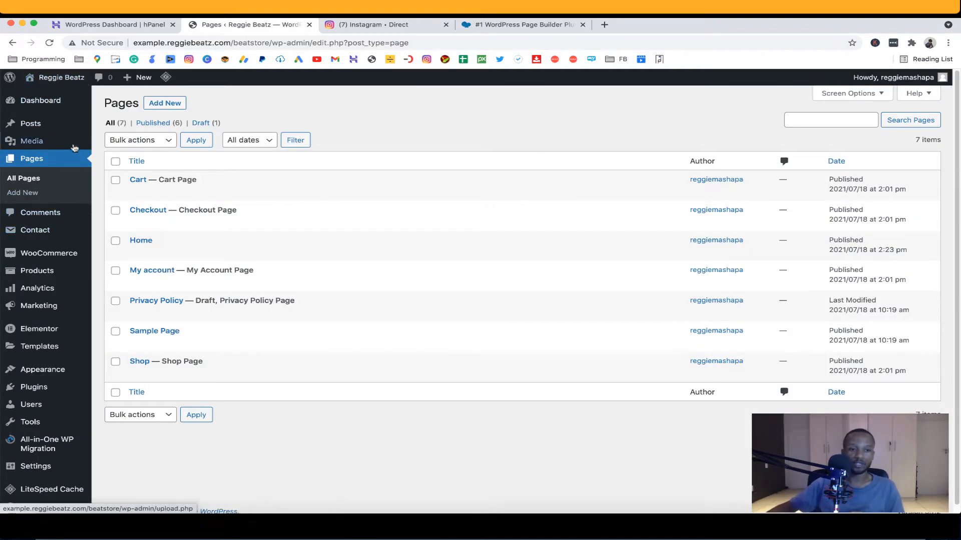
mouse_move(52, 371)
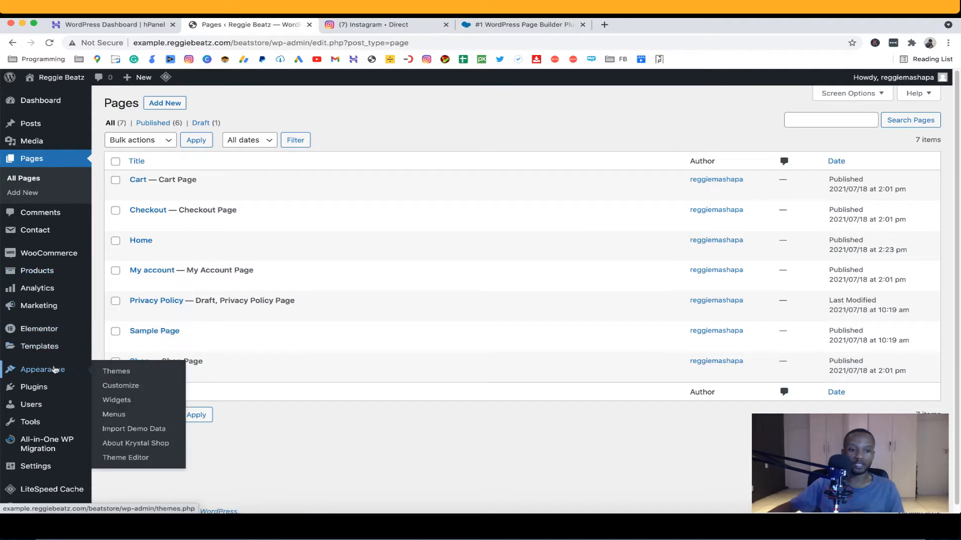
click(121, 387)
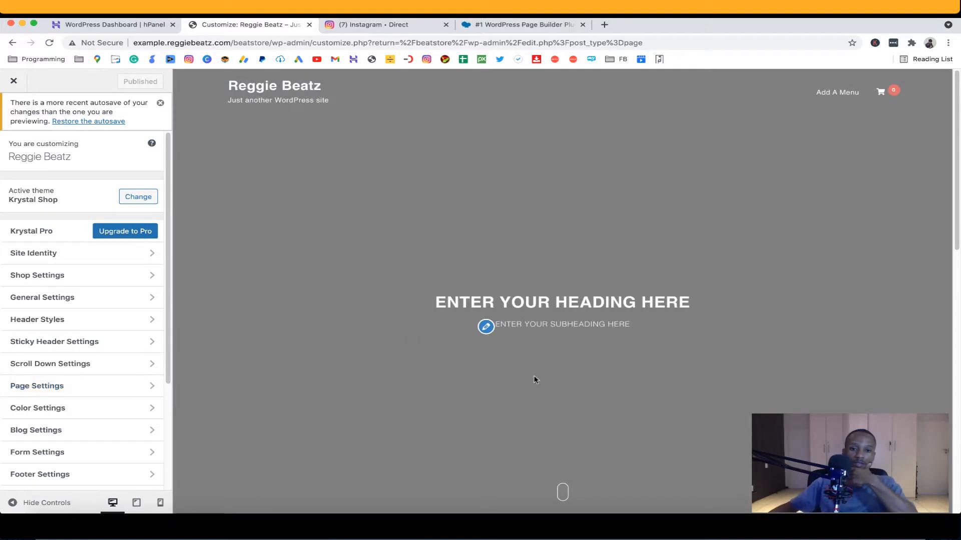
scroll(438, 314, down, 2)
scroll(438, 313, down, 5)
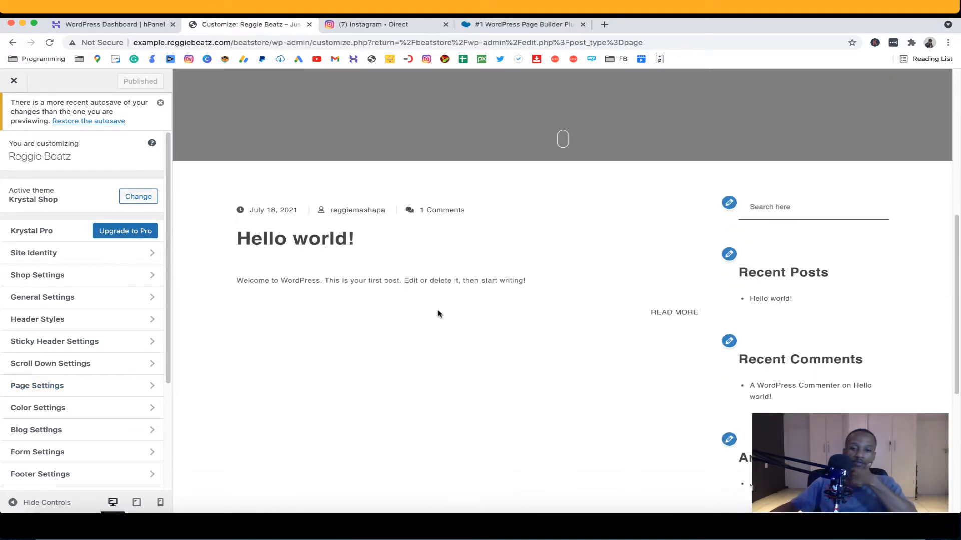
scroll(438, 313, up, 6)
scroll(439, 313, down, 6)
scroll(438, 314, up, 6)
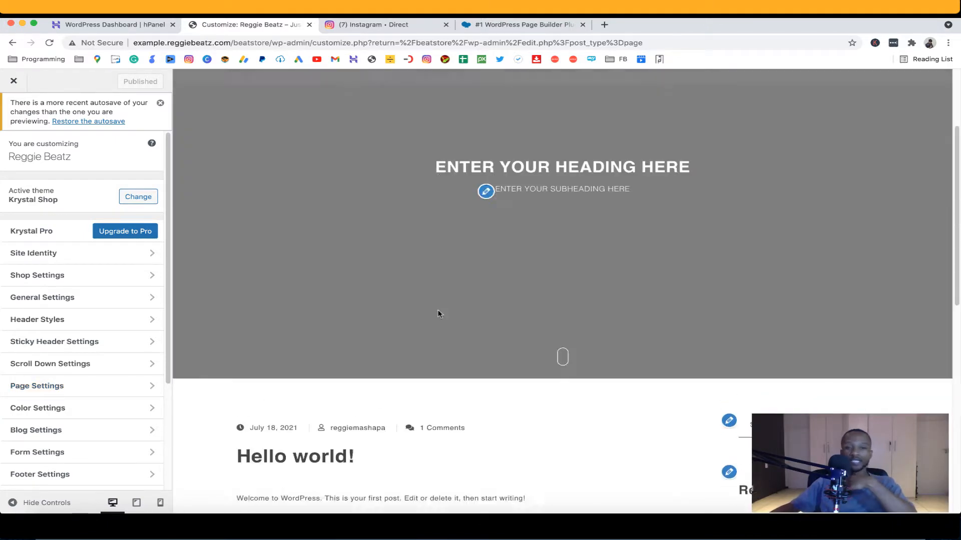
Set the site's tagline to "#1 Trap Beats in the world" in the Site Identity settings.
click(71, 260)
triple_click(88, 241)
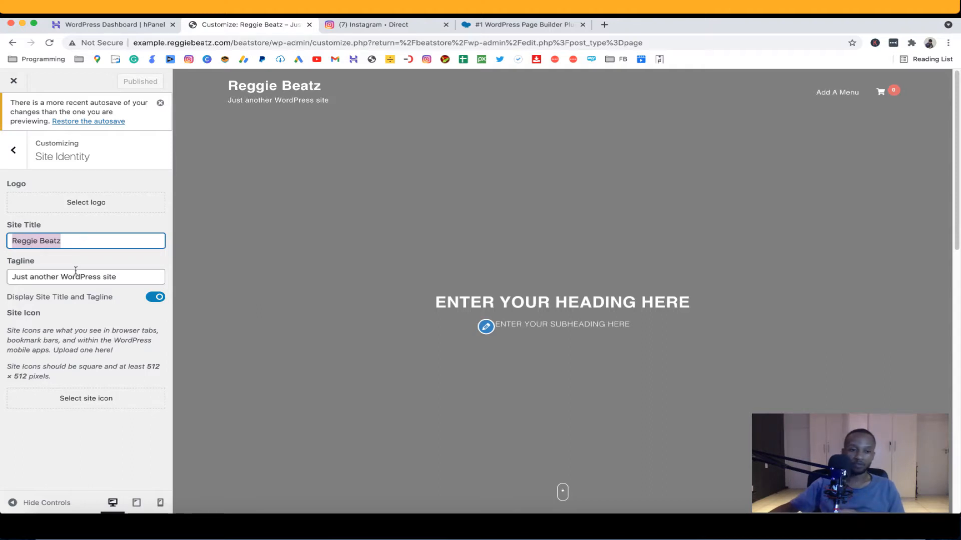
drag(138, 278, 5, 274)
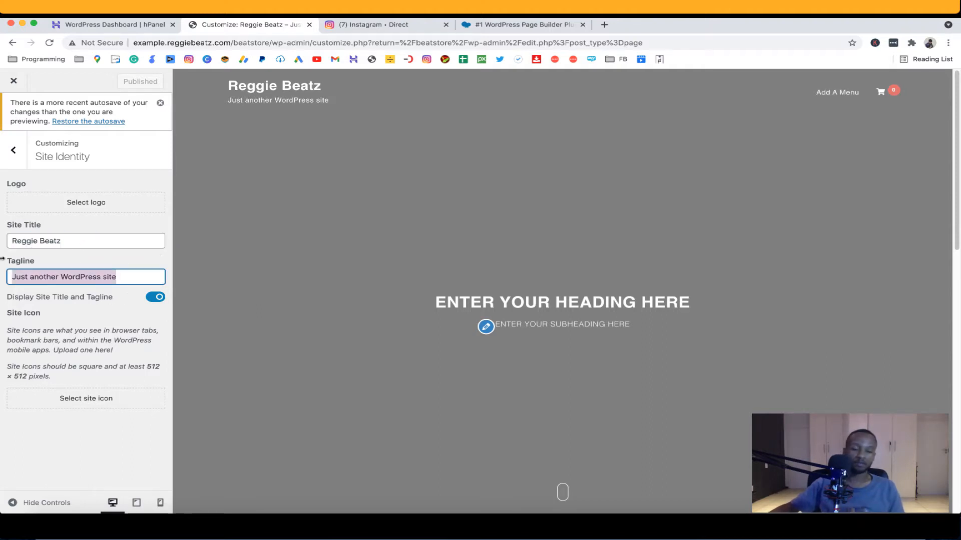
text(#1)
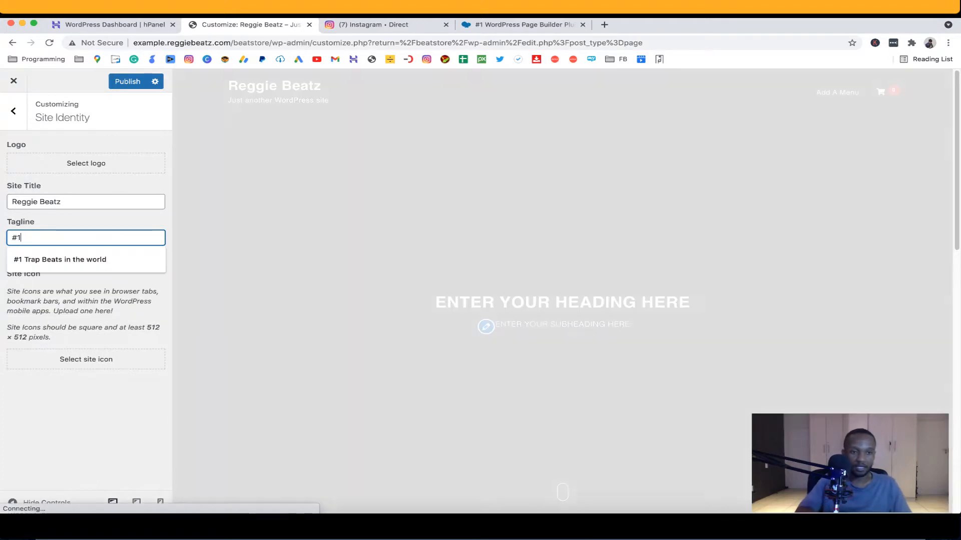
click(103, 256)
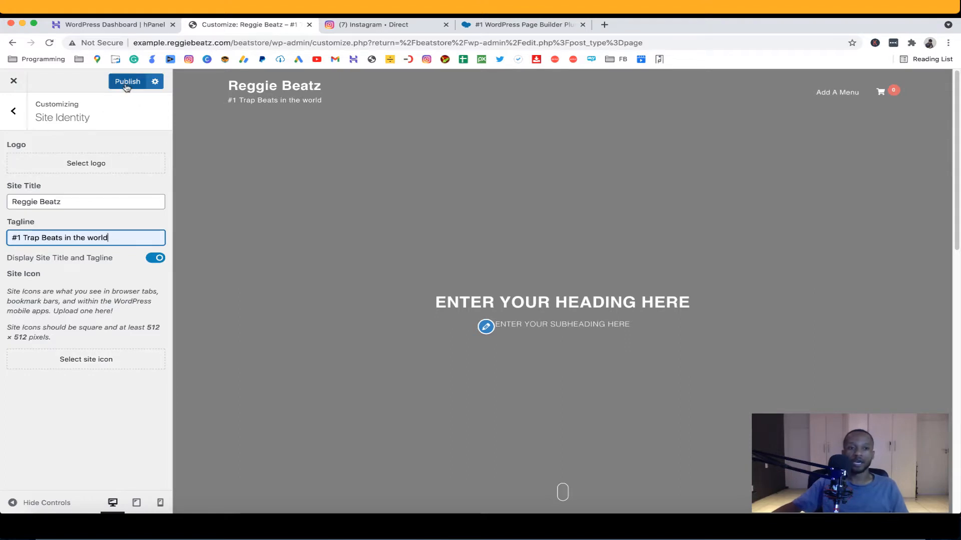
Set the site's homepage to display a static page, choosing Home, and publish the change.
click(14, 117)
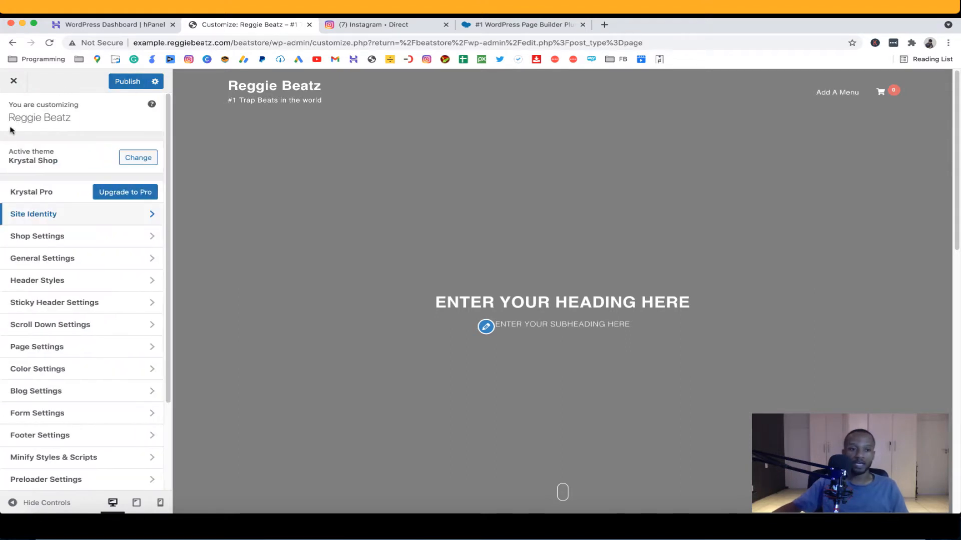
scroll(71, 292, down, 2)
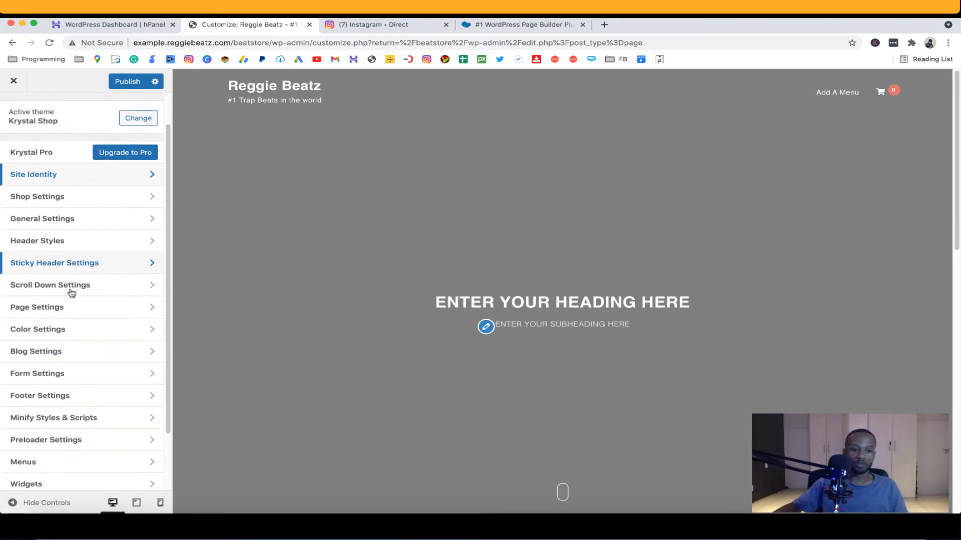
scroll(72, 293, down, 3)
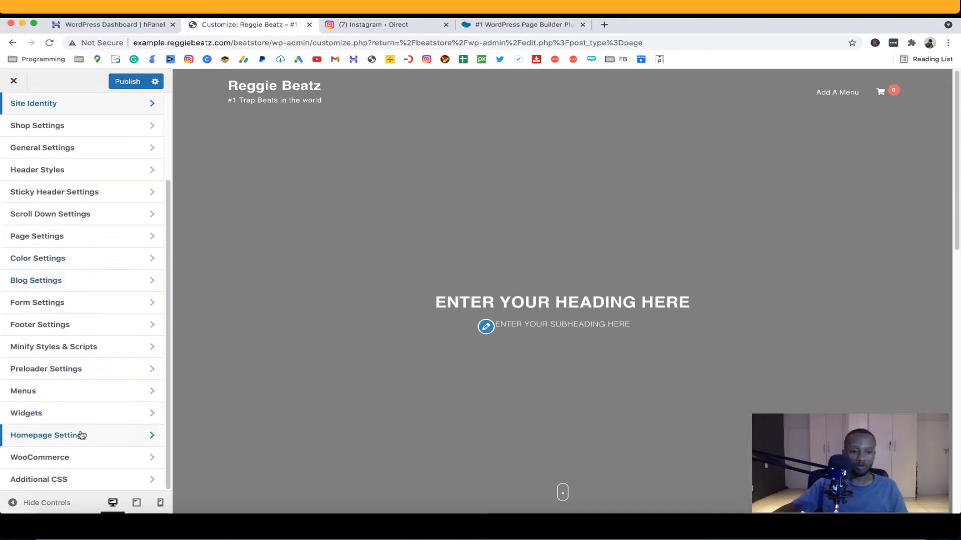
click(81, 436)
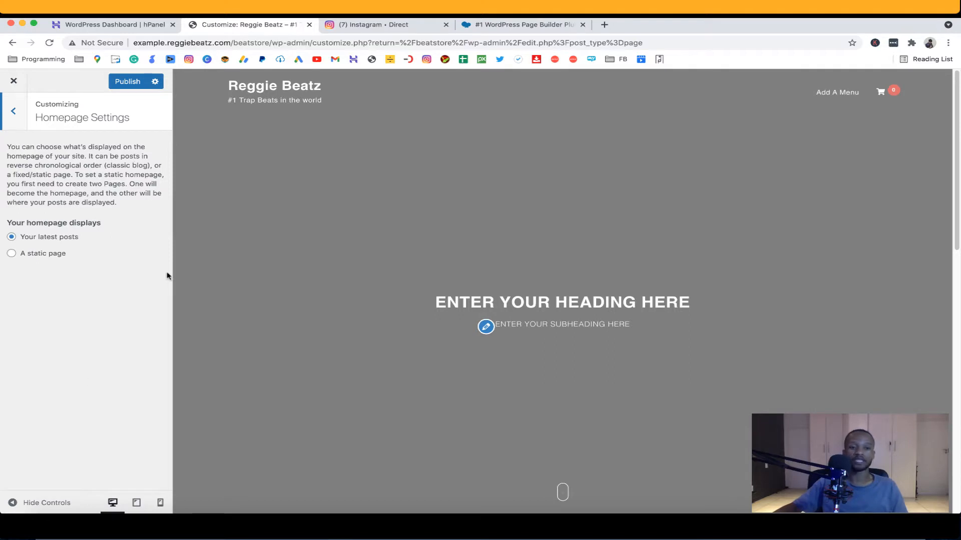
scroll(328, 330, down, 7)
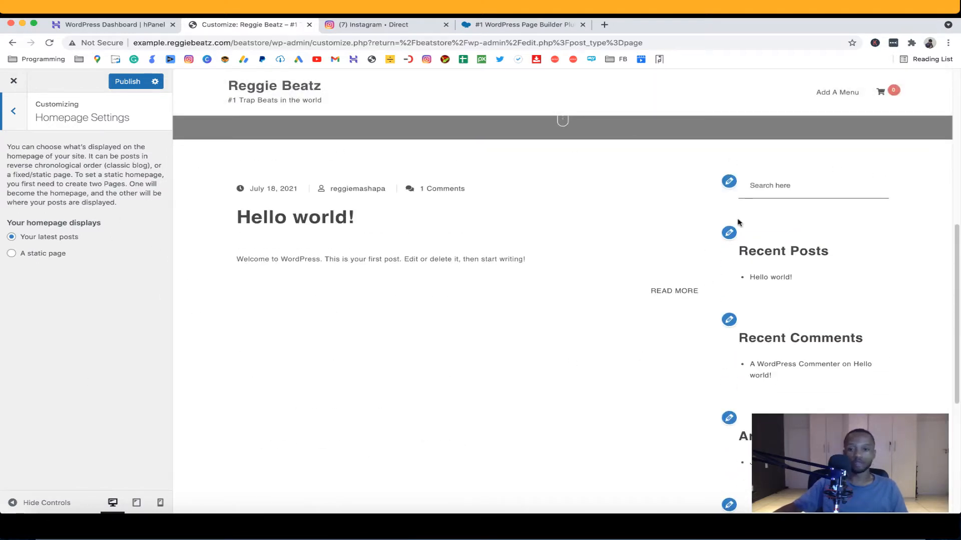
scroll(489, 281, up, 7)
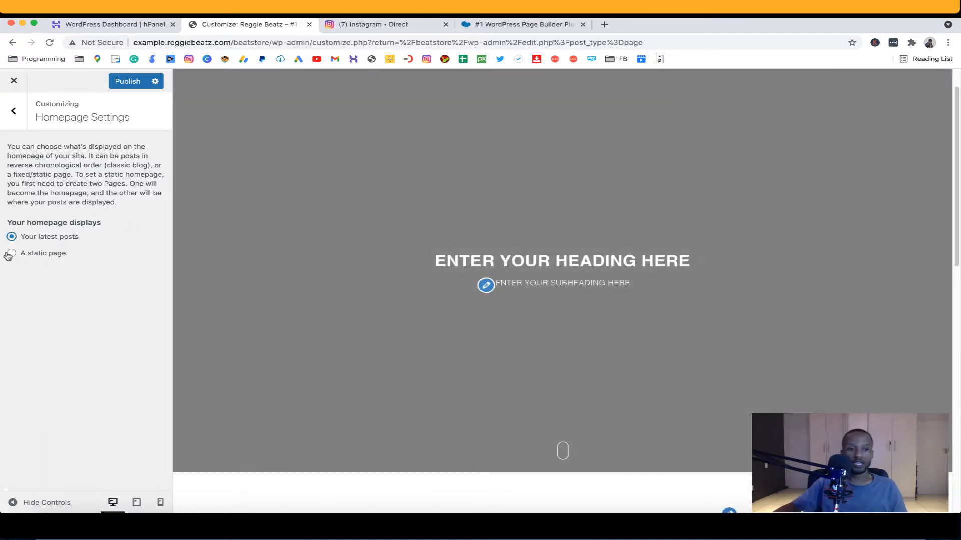
click(10, 255)
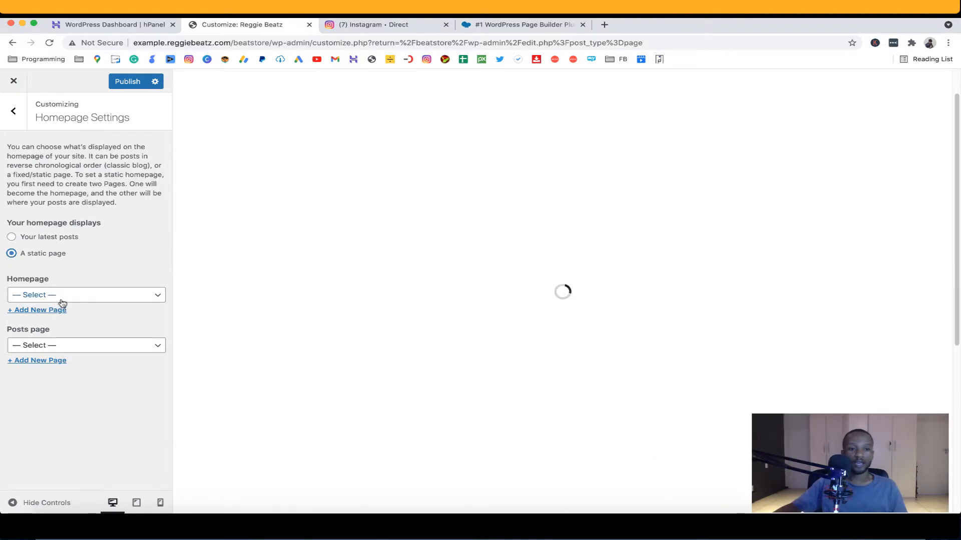
click(67, 296)
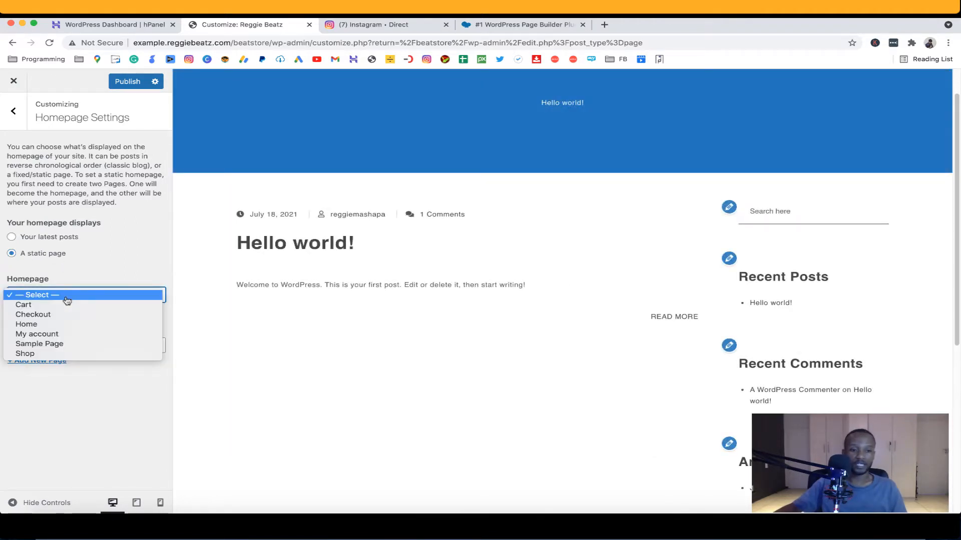
click(50, 324)
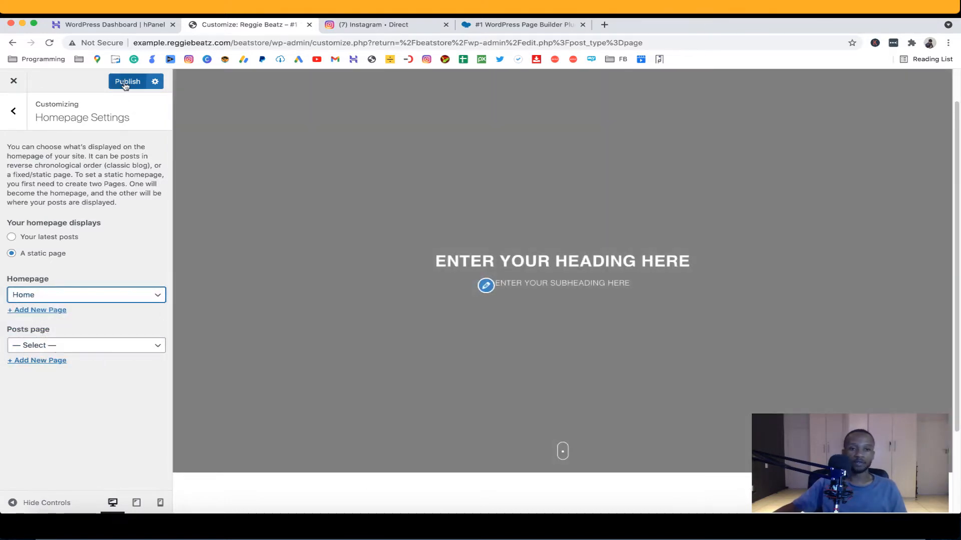
click(126, 83)
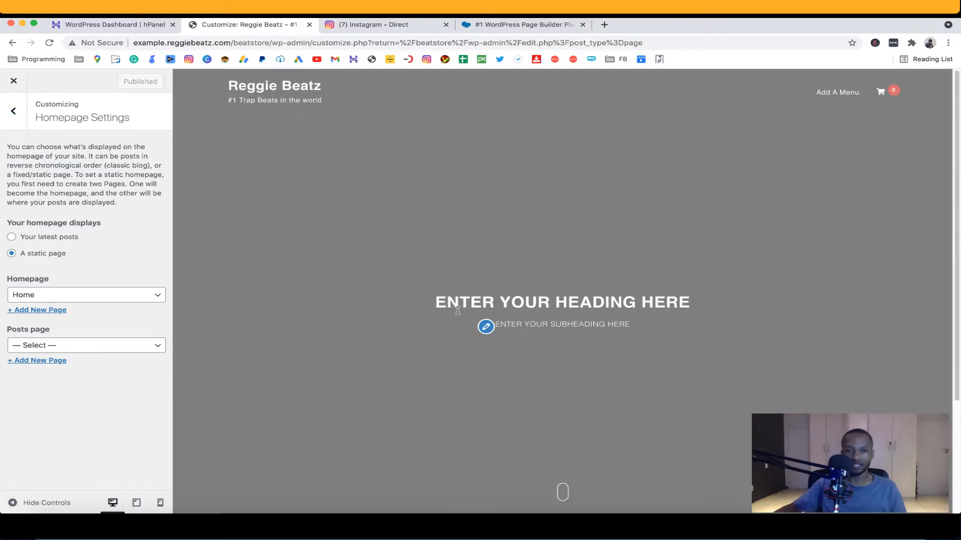
Upload Untitled design (45).png and use it as the home background image in the General Settings.
click(13, 111)
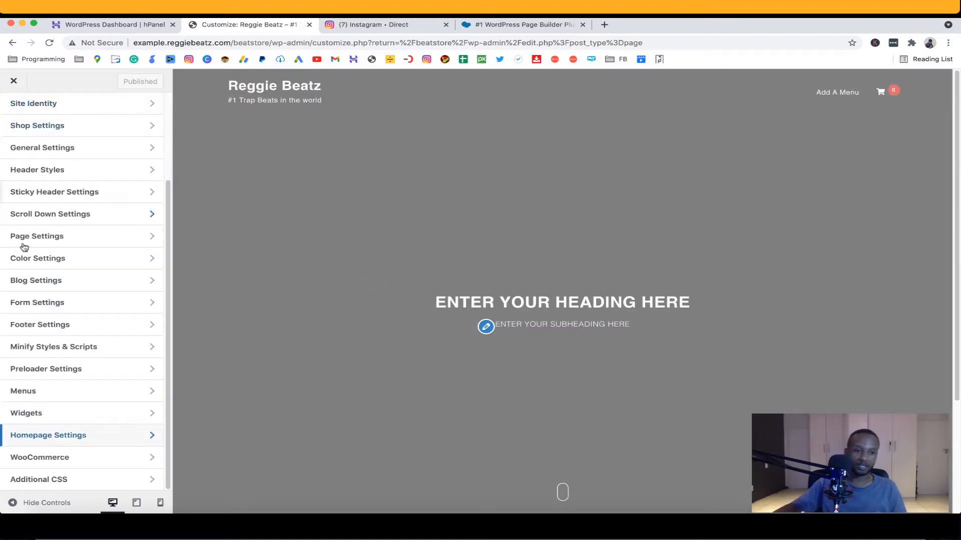
scroll(85, 258, up, 1)
scroll(86, 258, up, 3)
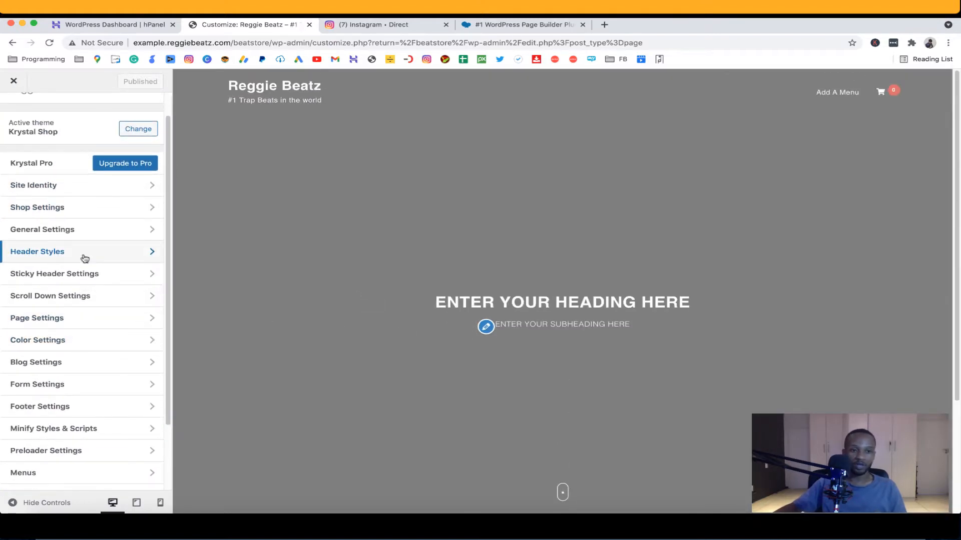
click(59, 231)
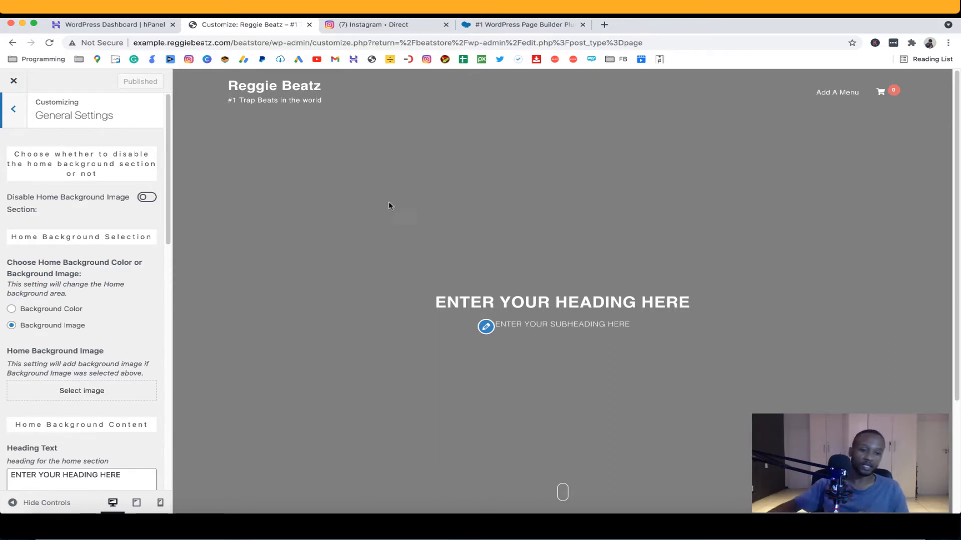
scroll(75, 250, down, 2)
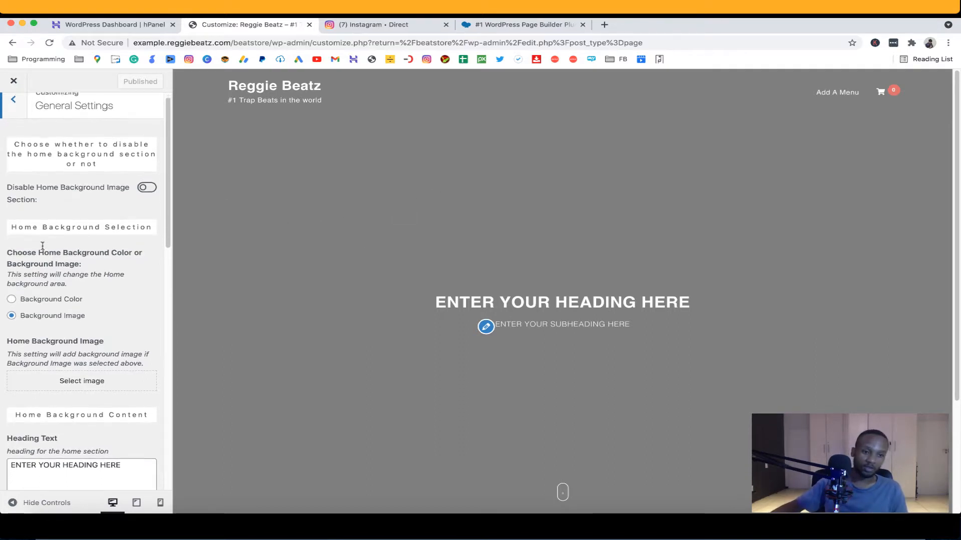
scroll(120, 253, down, 1)
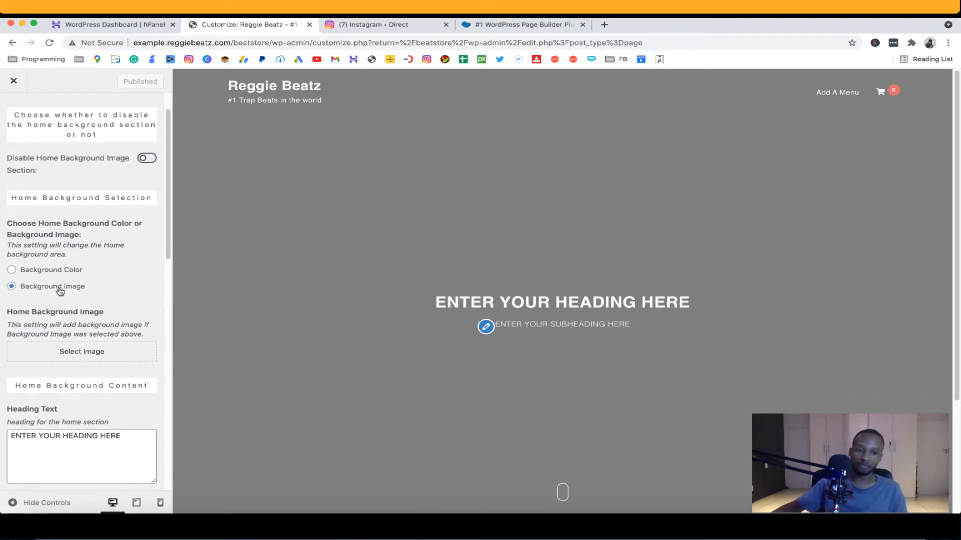
click(87, 359)
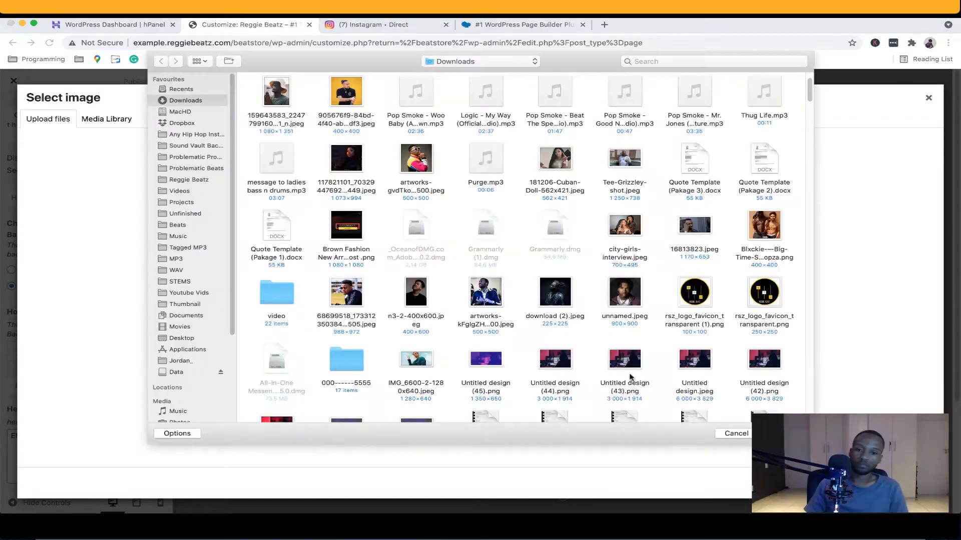
click(490, 367)
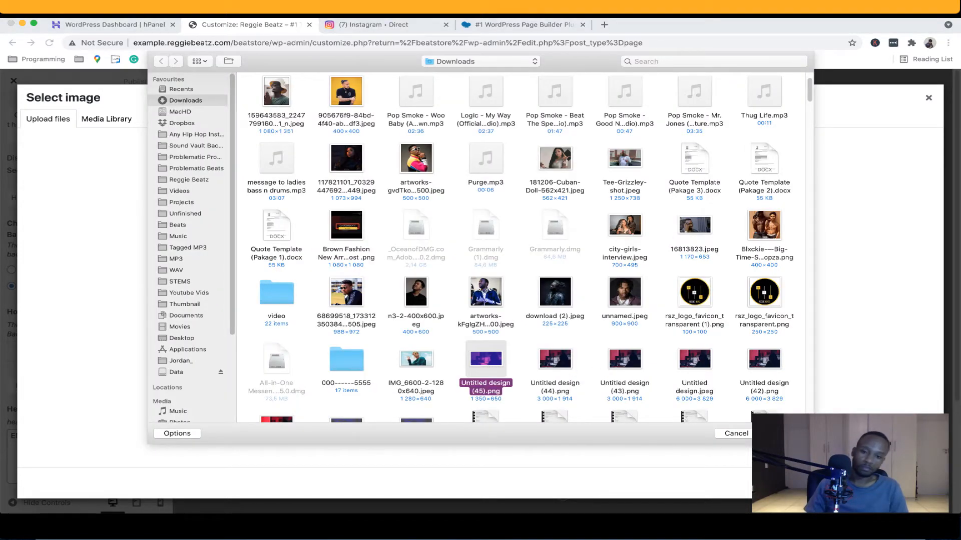
key(Return)
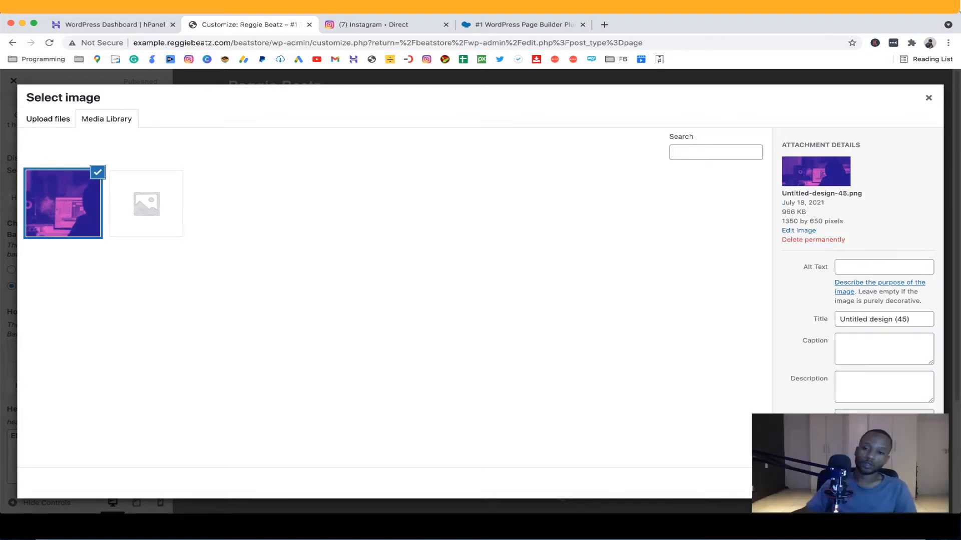
click(906, 483)
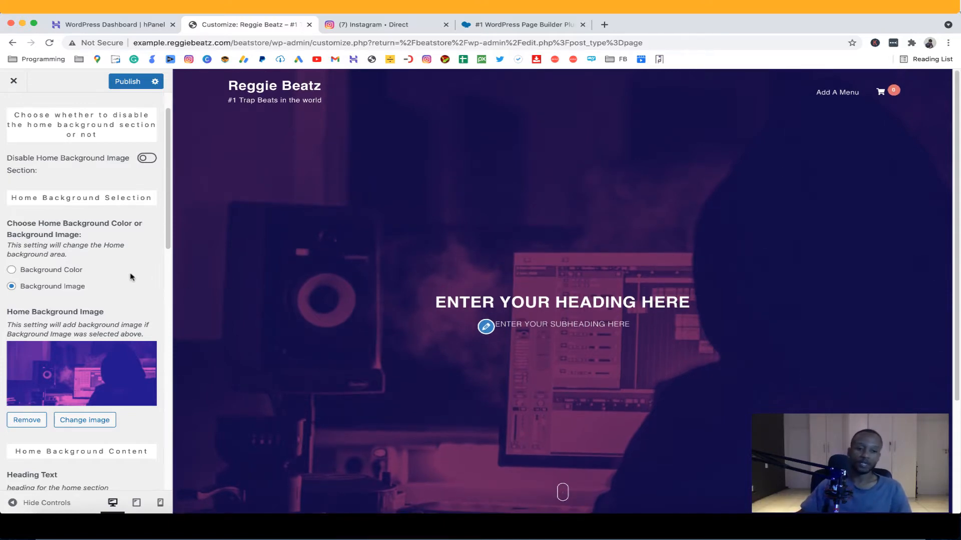
Replace the home section's heading text with "BUY 2 GET 1 FREE".
scroll(129, 275, down, 5)
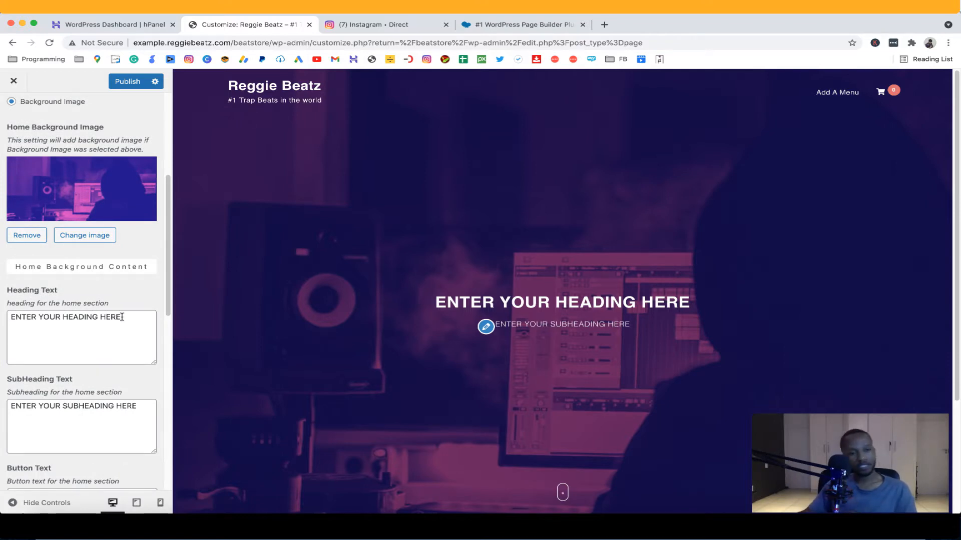
drag(124, 318, 2, 289)
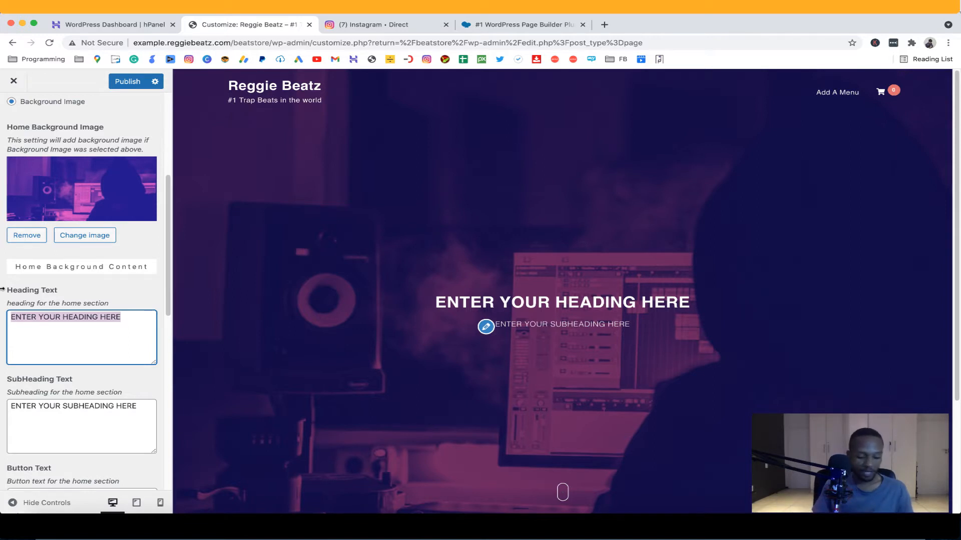
text(BUY 2 GET 1 FREE)
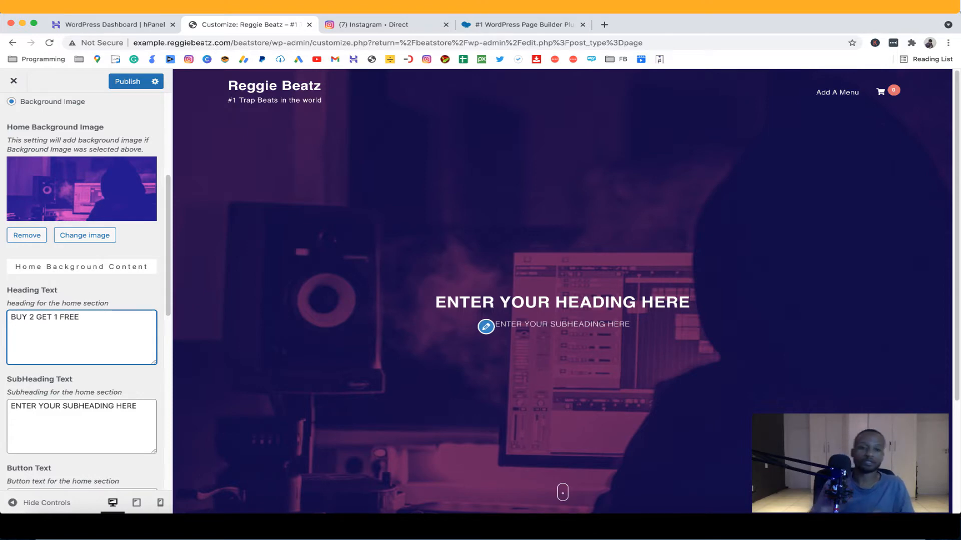
Replace the home section's subheading text with "#1 Beat selling website in the world".
scroll(337, 400, down, 2)
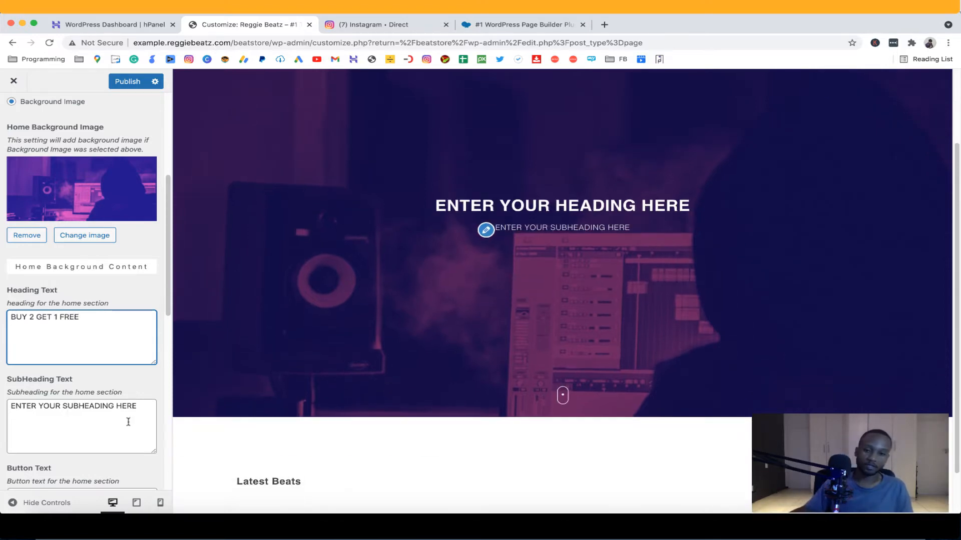
click(101, 407)
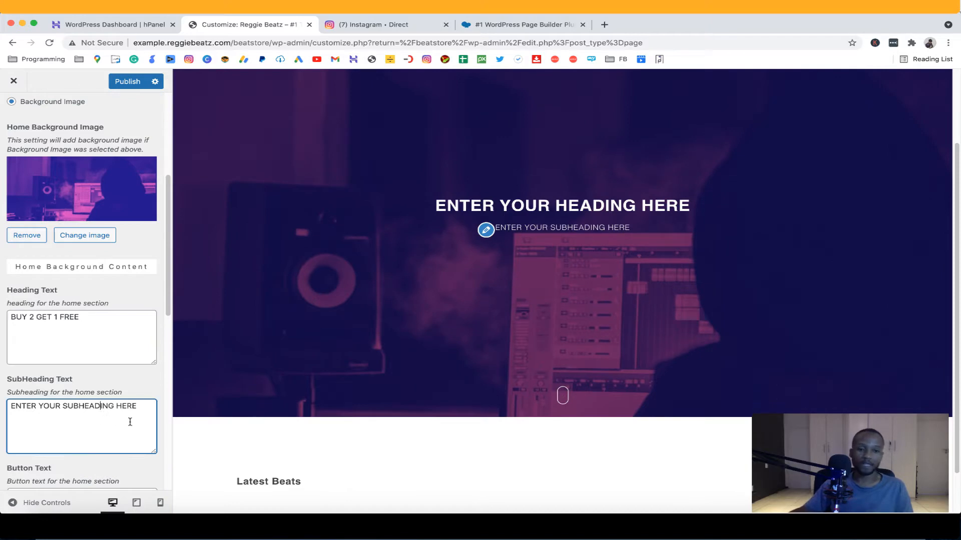
drag(140, 409, 2, 392)
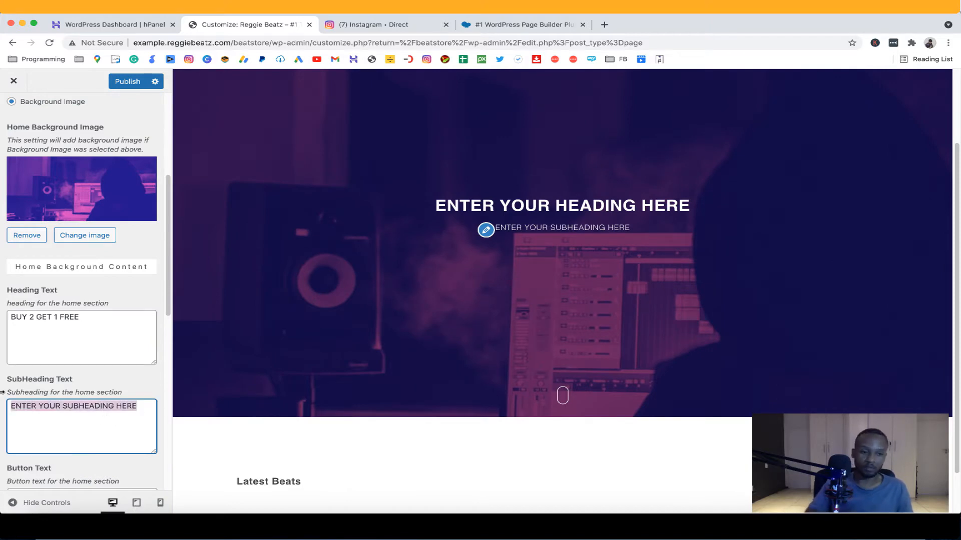
text(#)
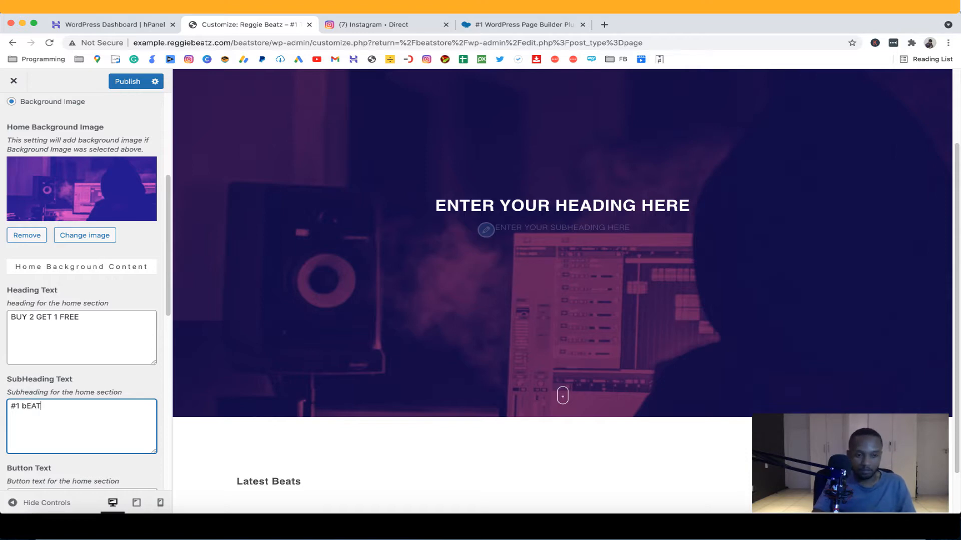
text(1 bEAT)
key(BackSpace)
key(BackSpace)
key(BackSpace)
key(BackSpace)
text(B)
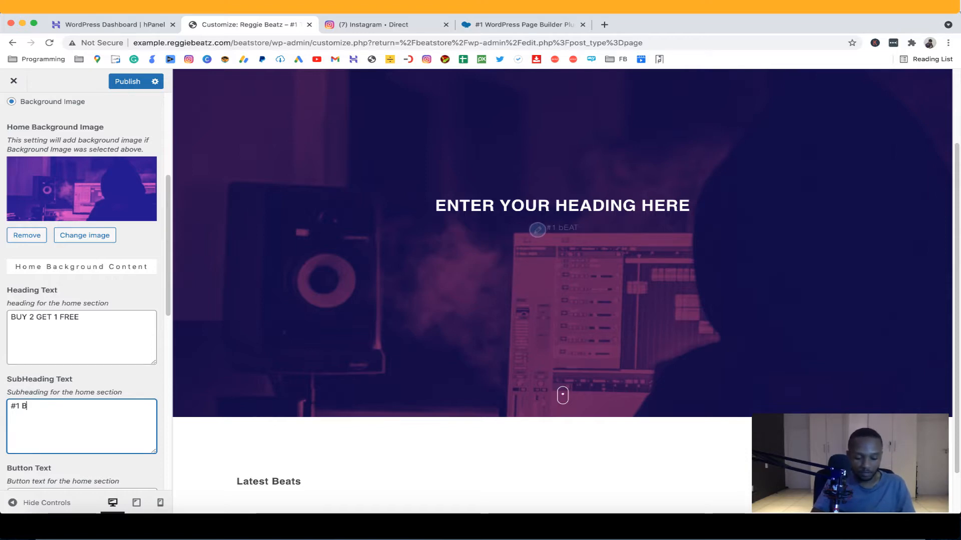
text(eat selling)
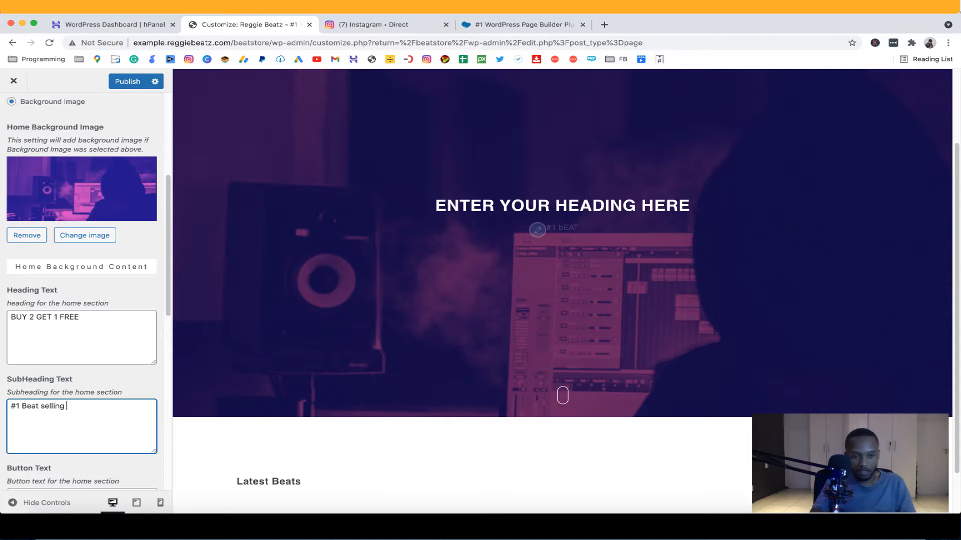
text( website i)
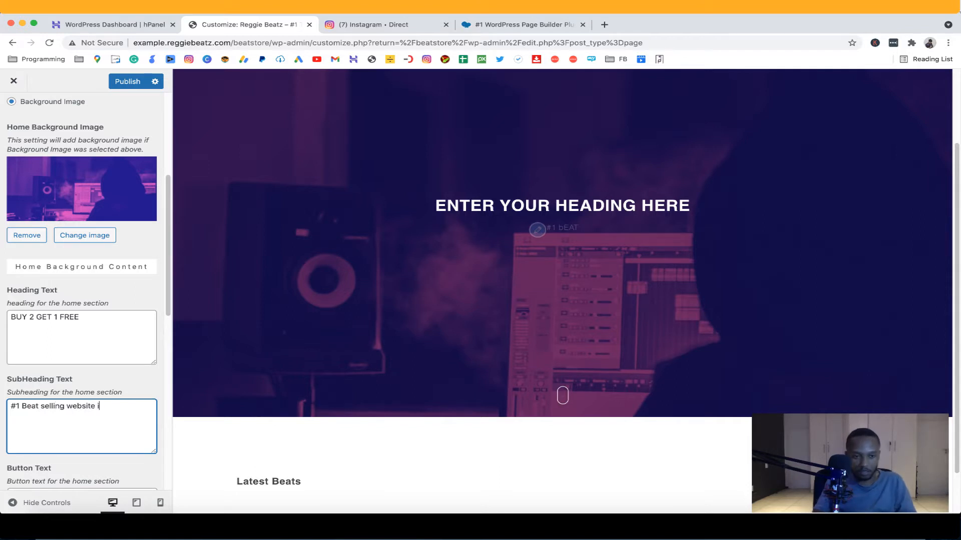
text(n the world)
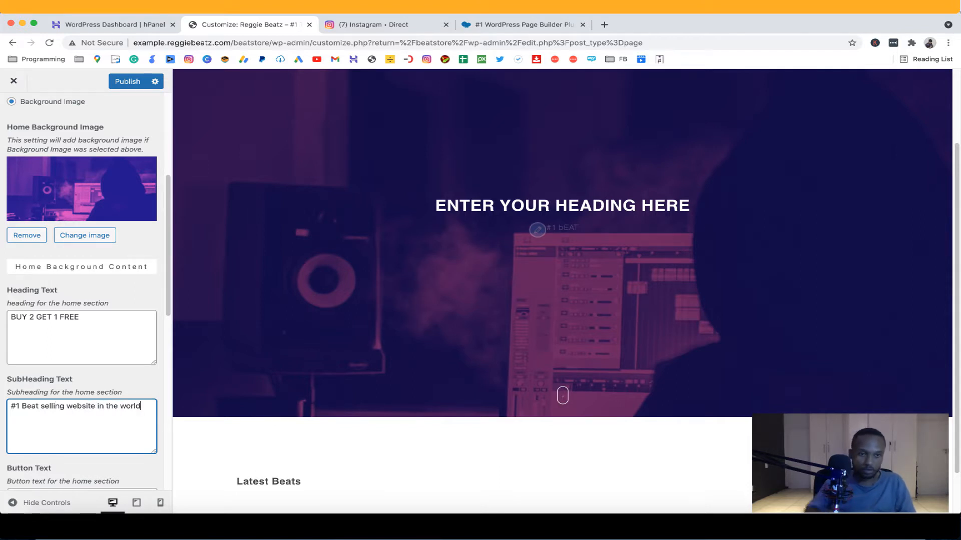
Publish the home section changes and reload the customizer to check the refreshed homepage preview.
scroll(71, 406, down, 3)
scroll(71, 406, down, 2)
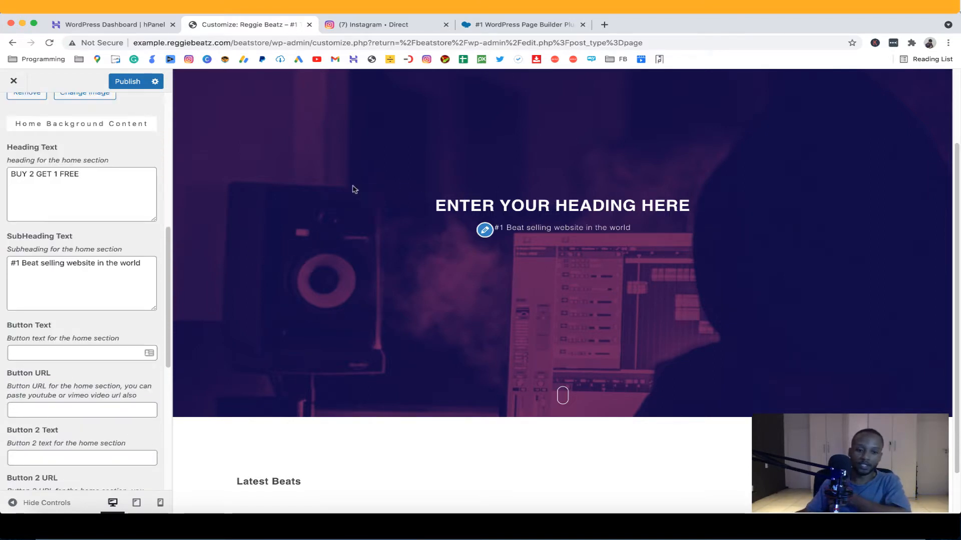
click(139, 88)
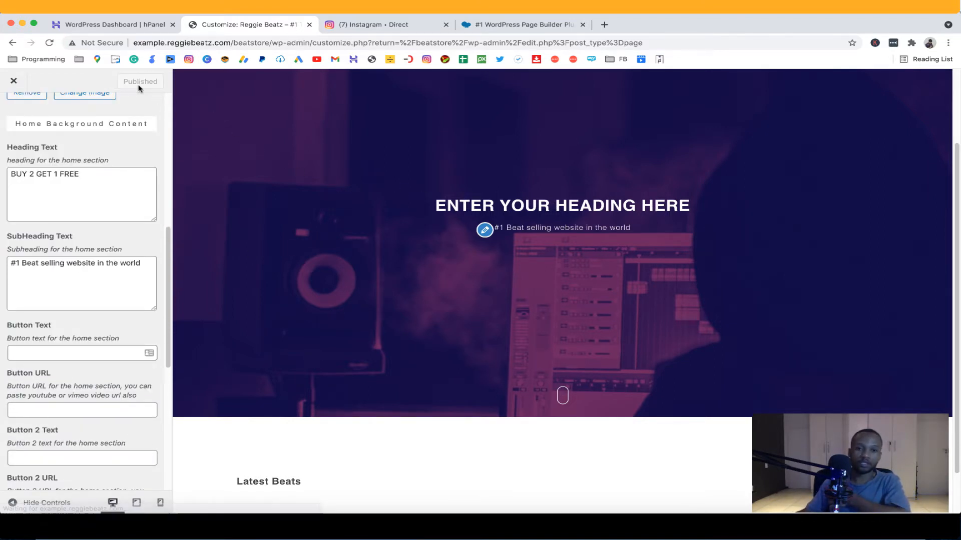
scroll(96, 176, up, 10)
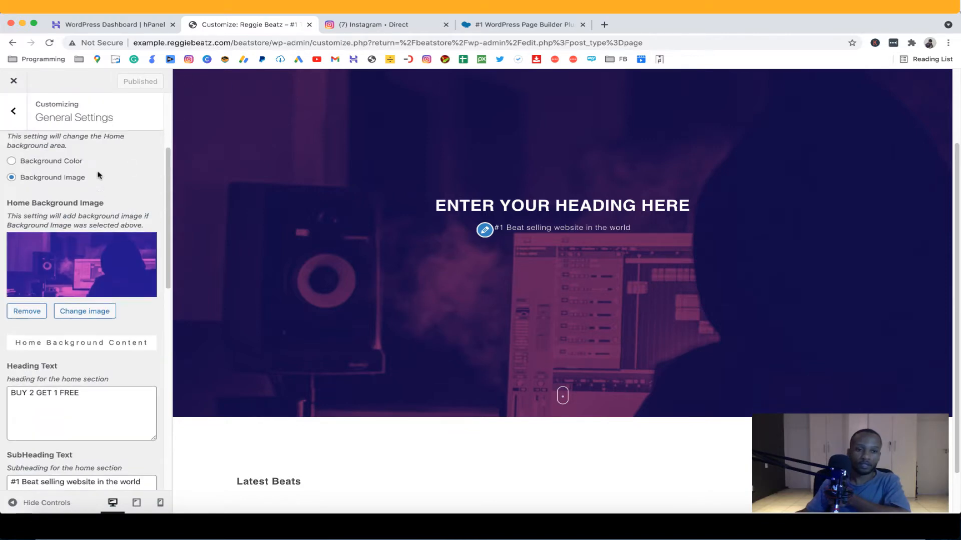
click(49, 43)
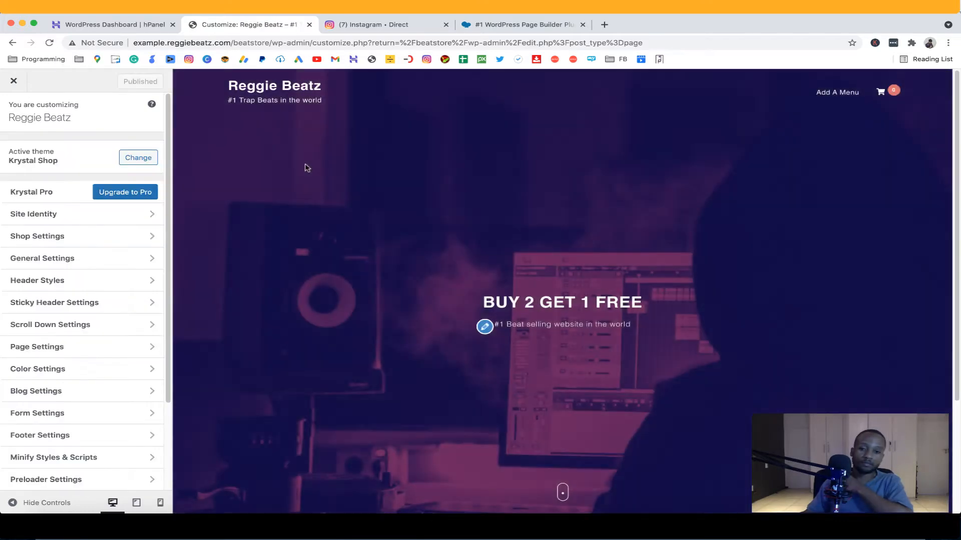
scroll(651, 300, down, 3)
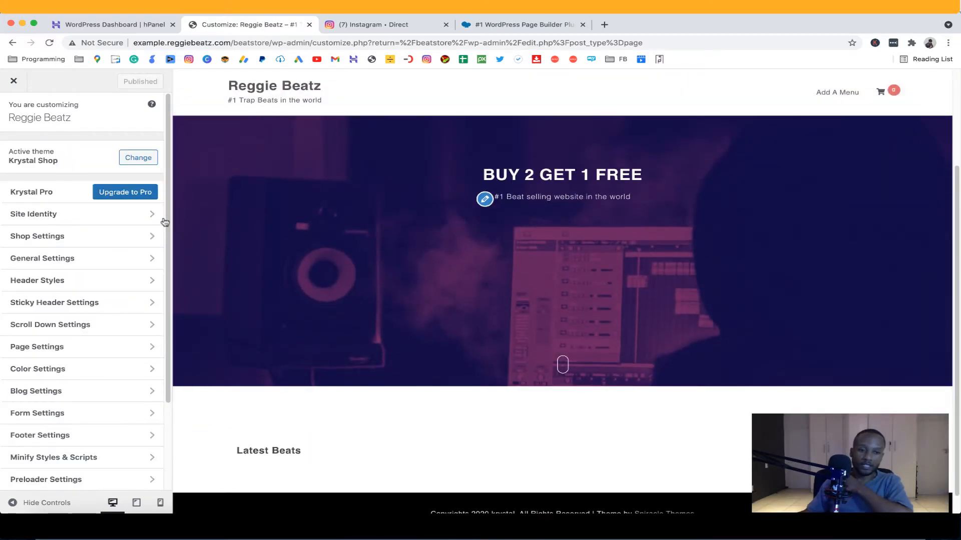
Set the home section's button text to "Listen to beats" in the General Settings.
scroll(227, 283, up, 3)
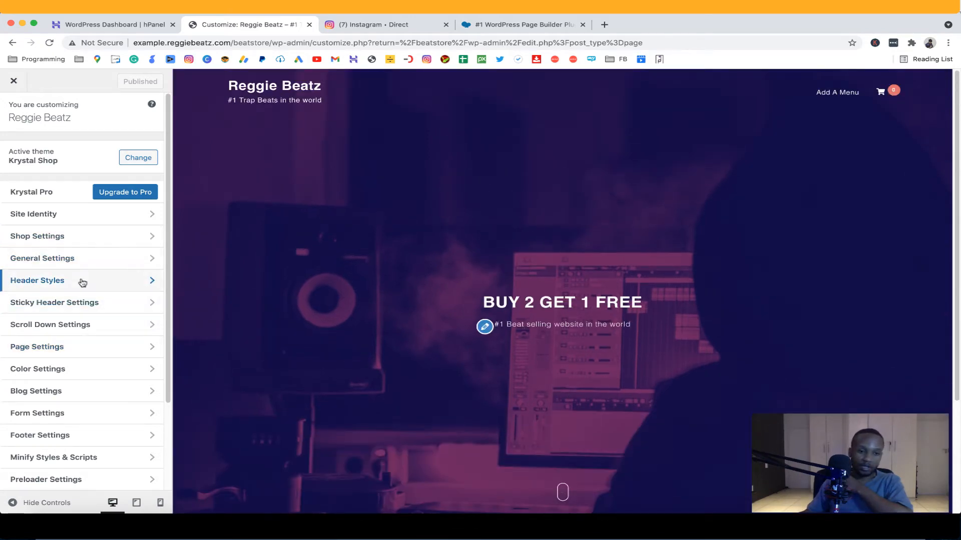
click(71, 260)
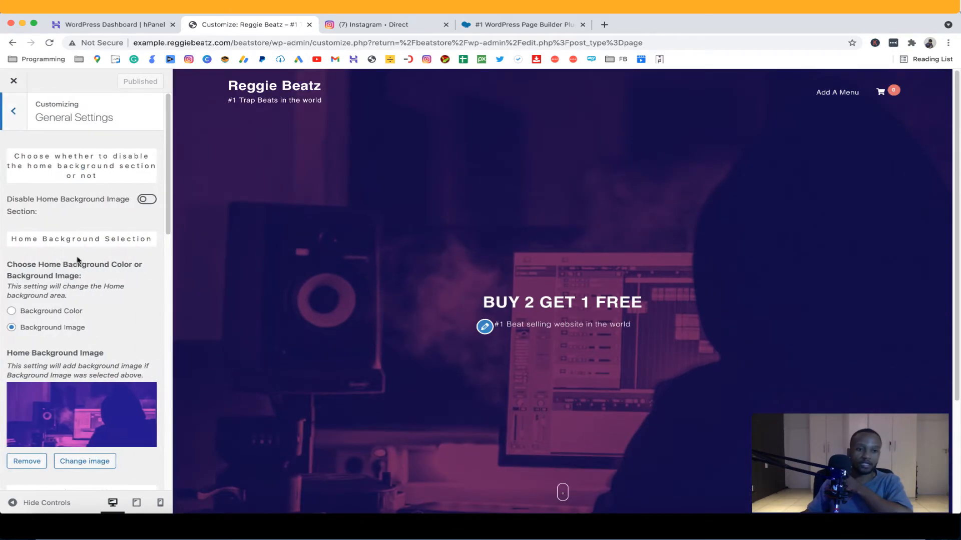
scroll(119, 335, down, 6)
scroll(119, 333, down, 2)
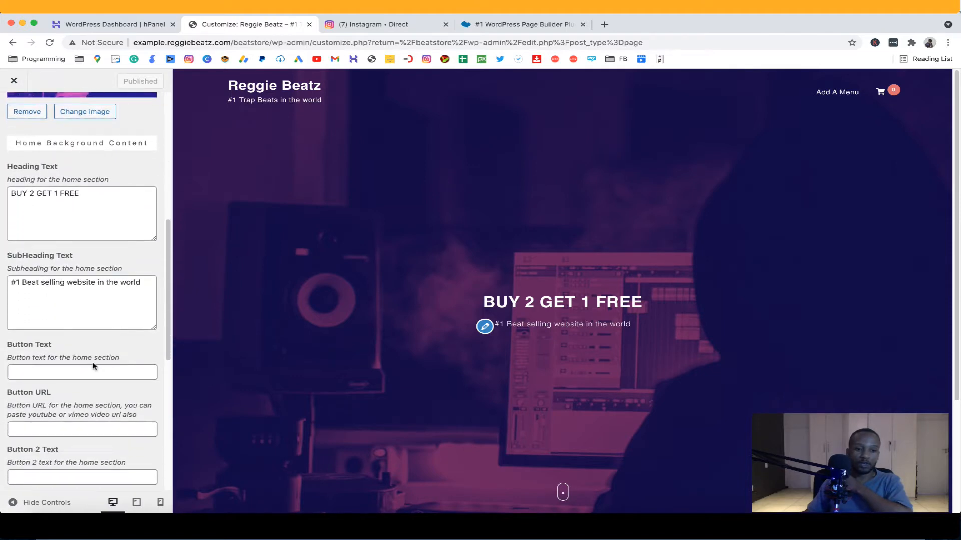
click(64, 372)
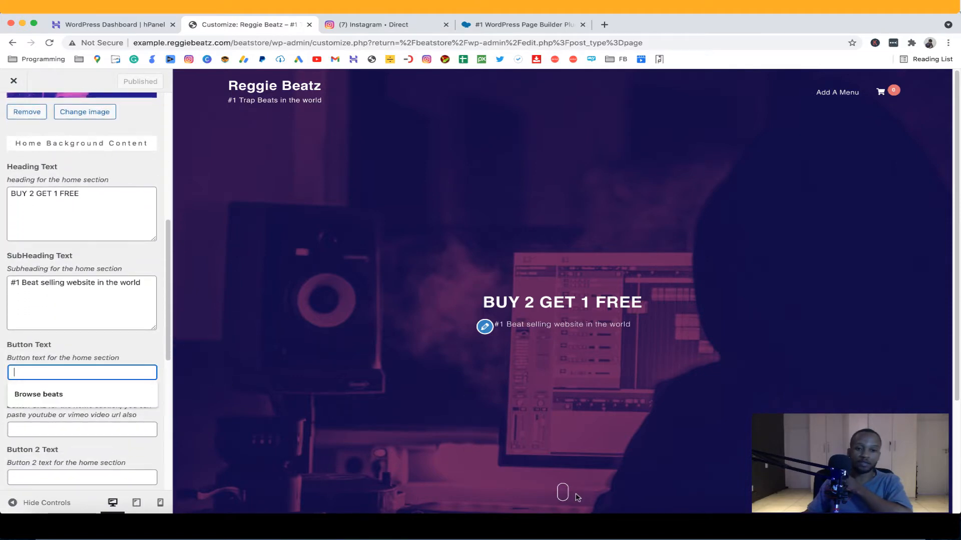
scroll(576, 496, down, 1)
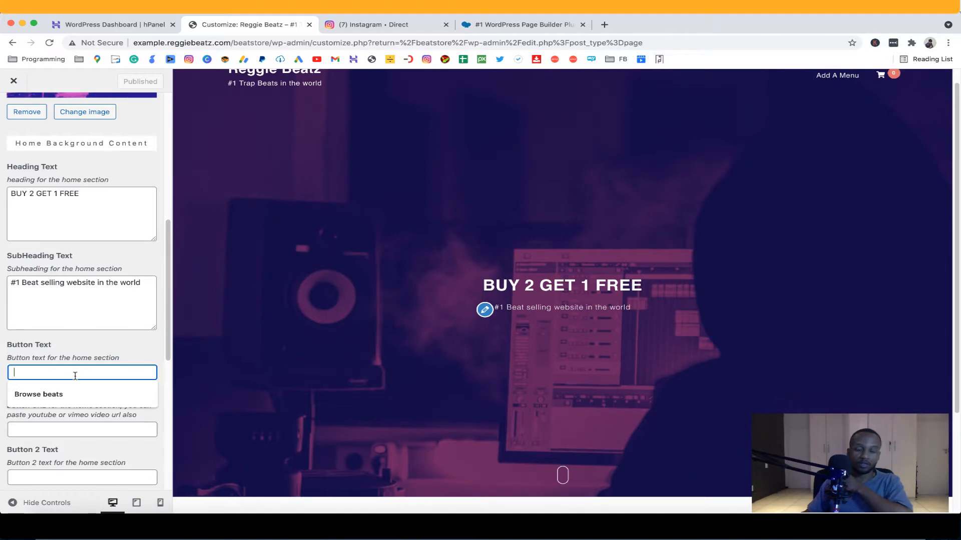
text(Lis)
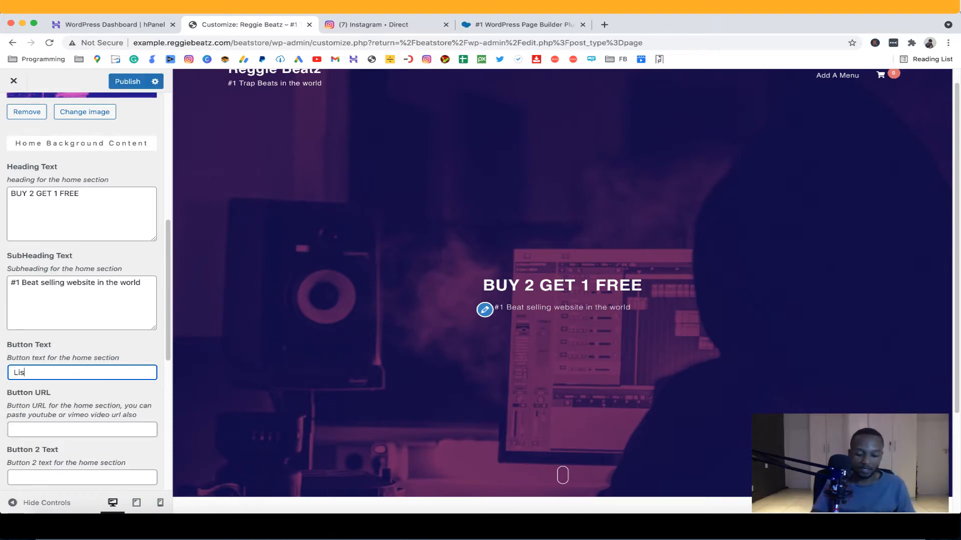
text(ten )
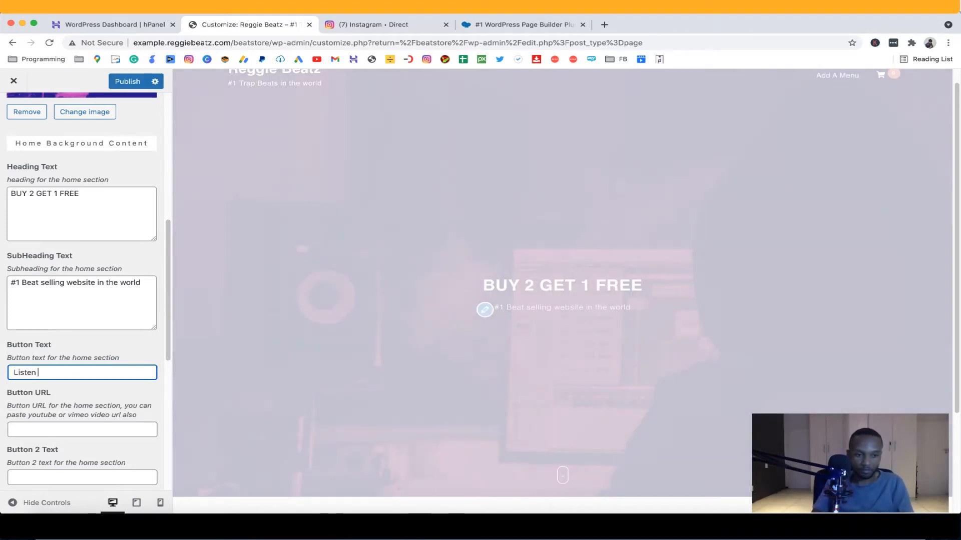
text(to beats)
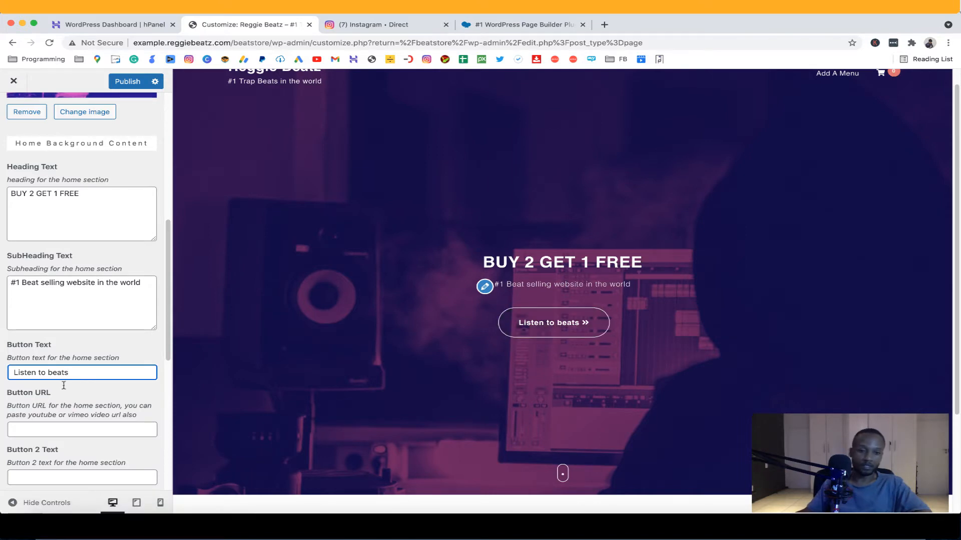
click(96, 431)
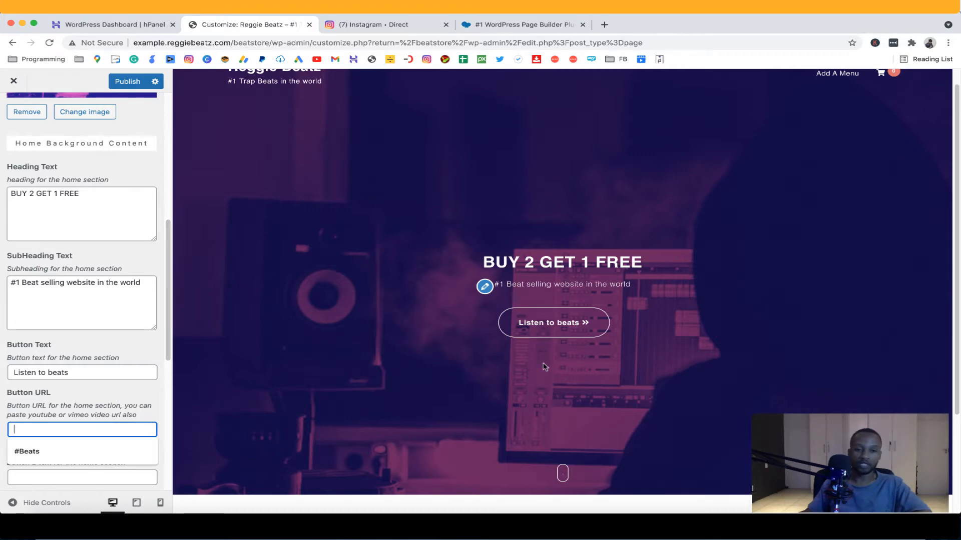
scroll(545, 368, down, 3)
scroll(474, 428, up, 3)
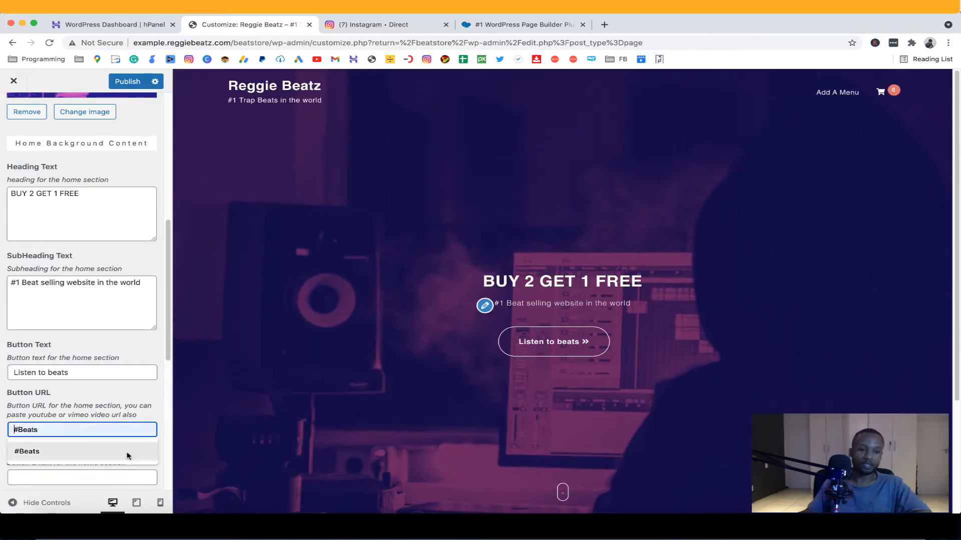
click(96, 407)
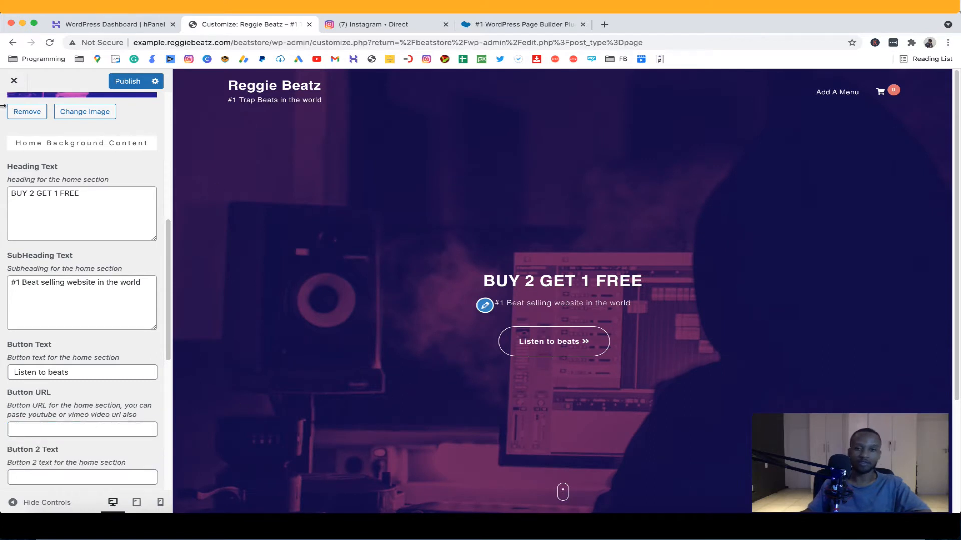
Publish the home section's new button and review the homepage preview from the banner down to the beats section.
click(123, 84)
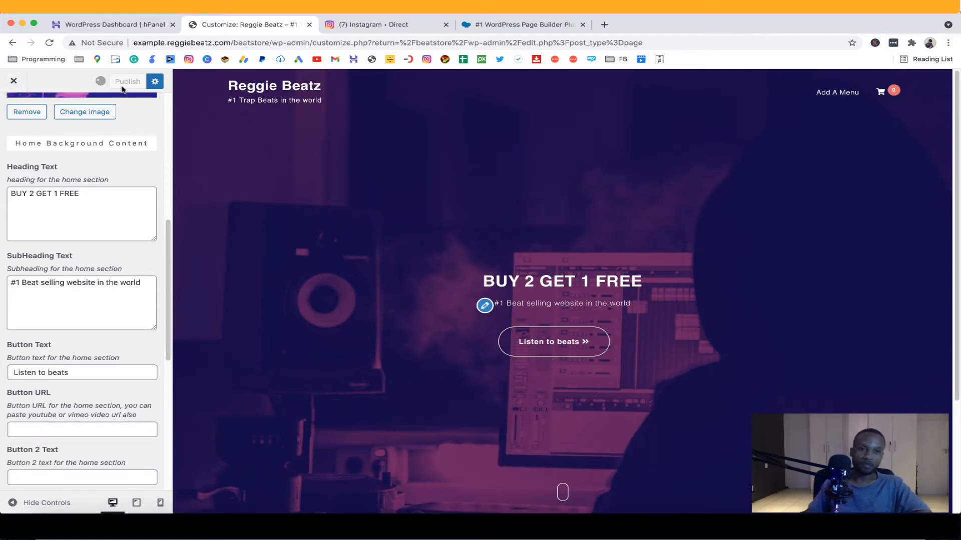
scroll(492, 433, down, 5)
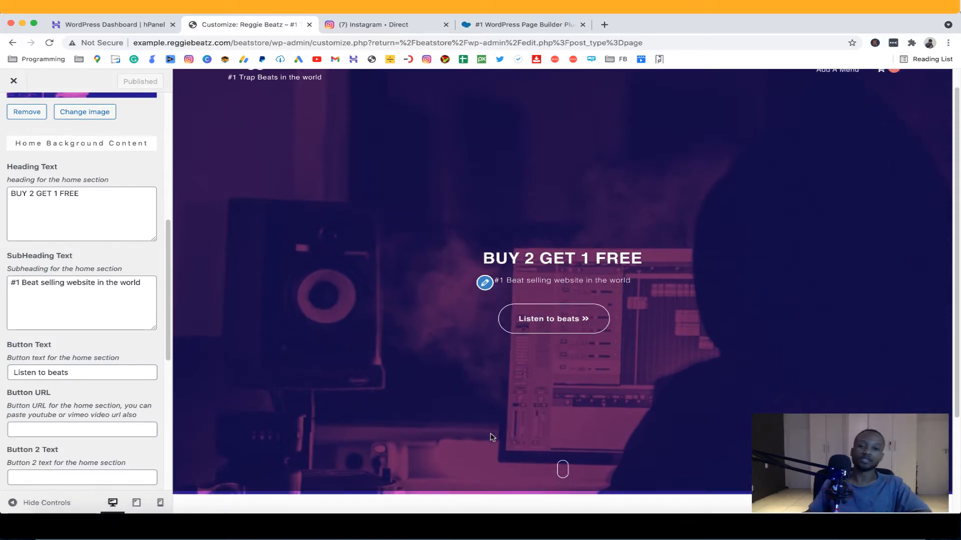
scroll(492, 438, up, 5)
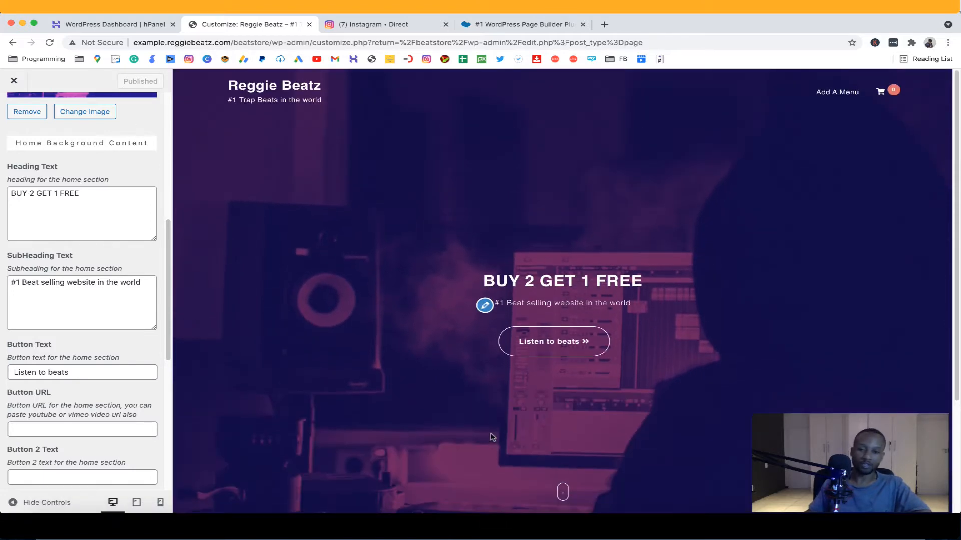
scroll(491, 438, down, 5)
scroll(491, 438, up, 5)
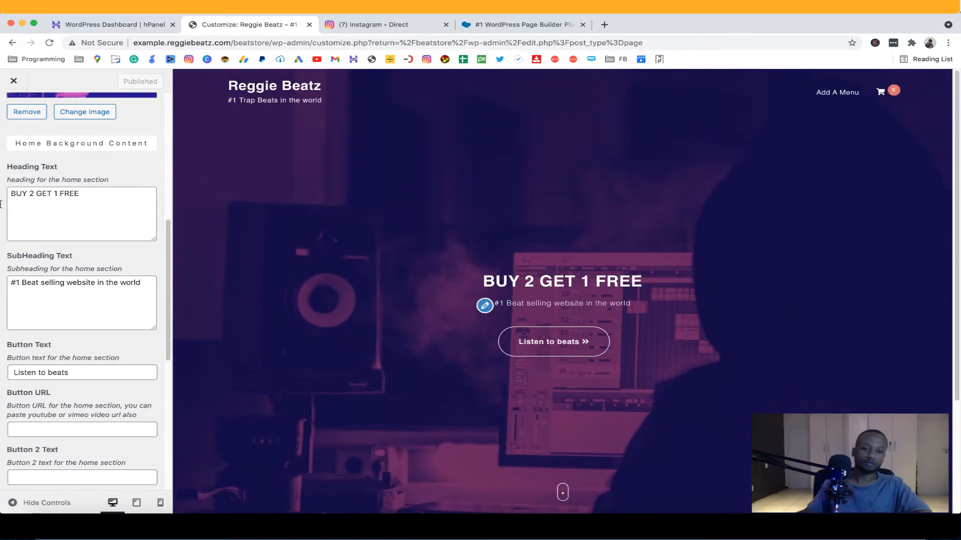
Give the Latest Beats heading on the Home page the HTML anchor "Beats" and update the page.
click(12, 83)
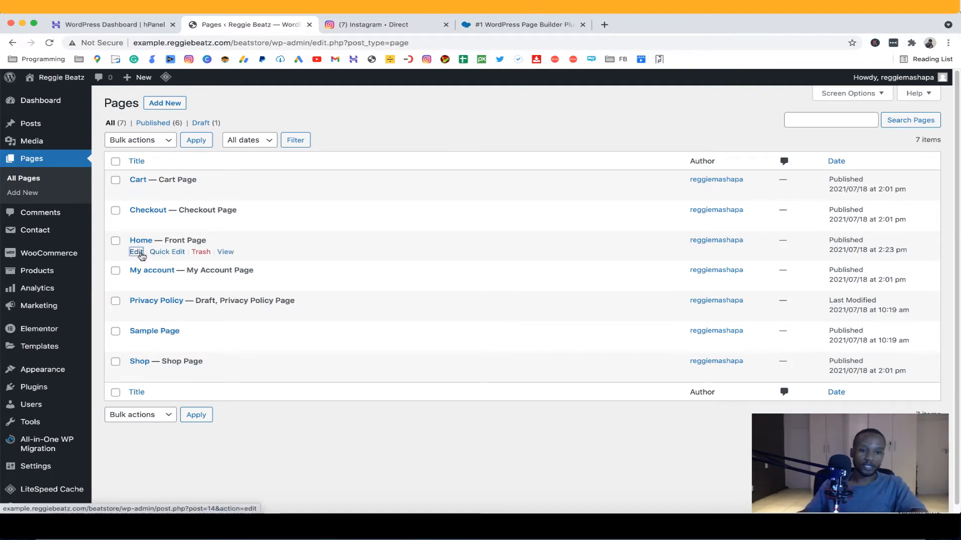
click(140, 254)
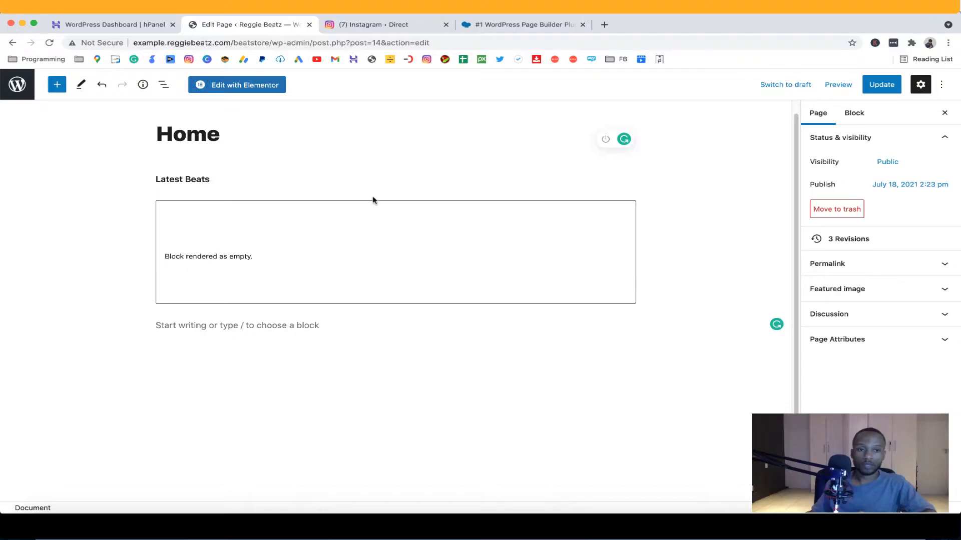
click(199, 179)
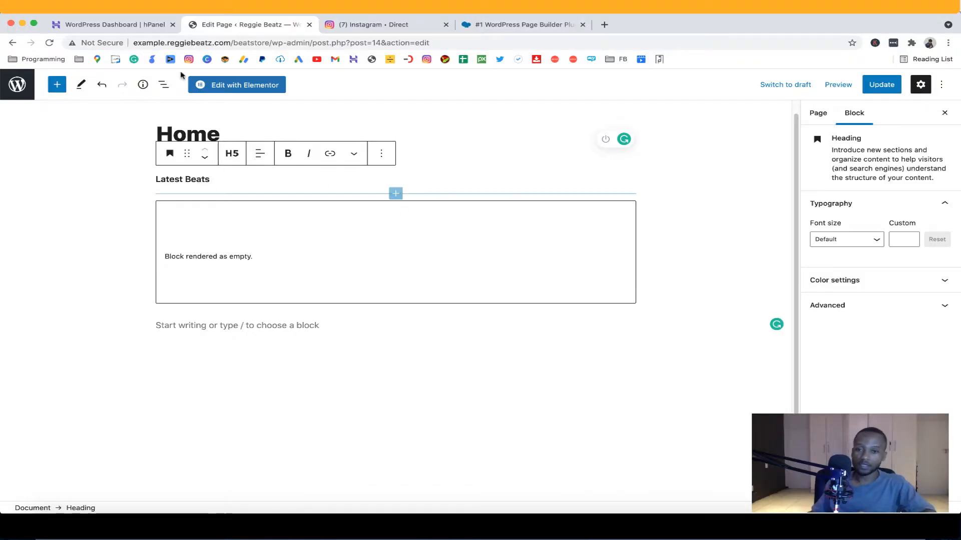
click(860, 304)
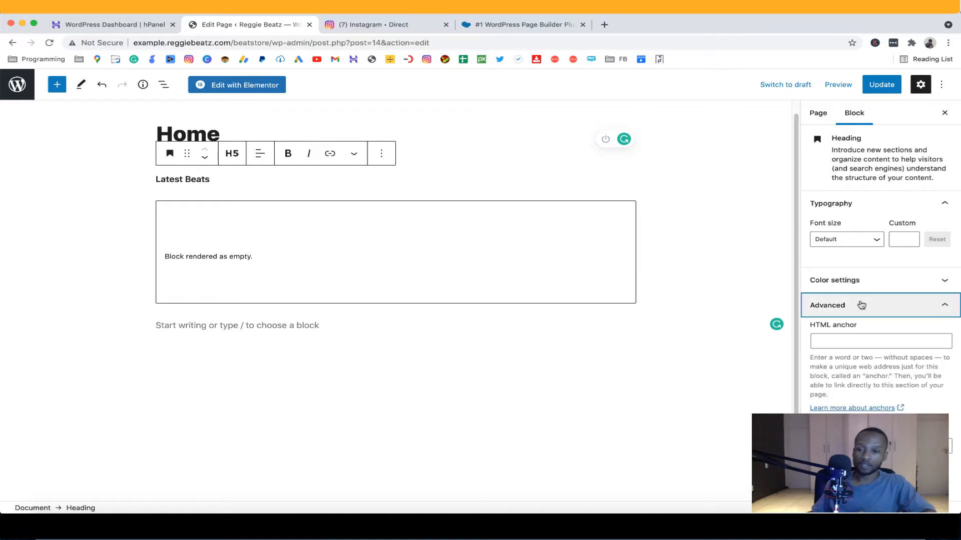
click(848, 339)
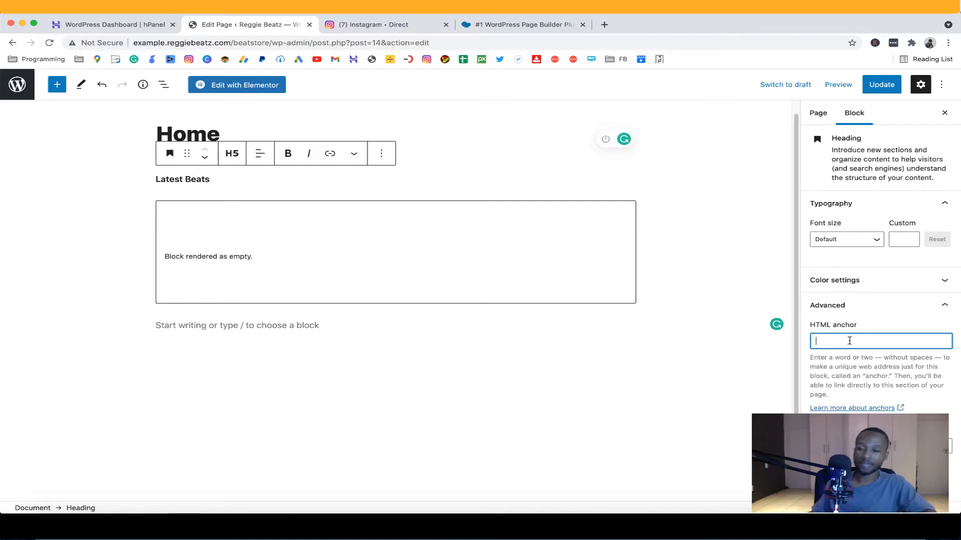
text(Beats)
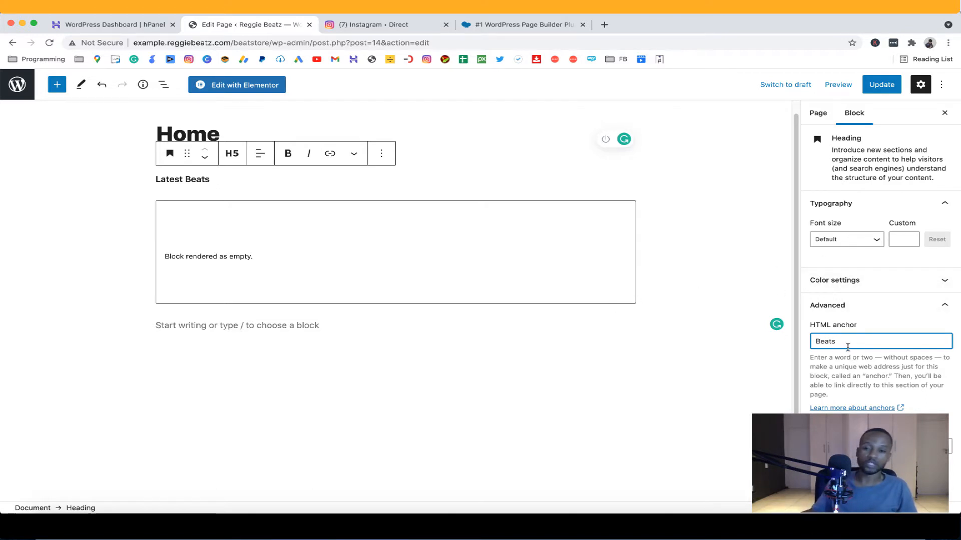
drag(847, 341, 805, 341)
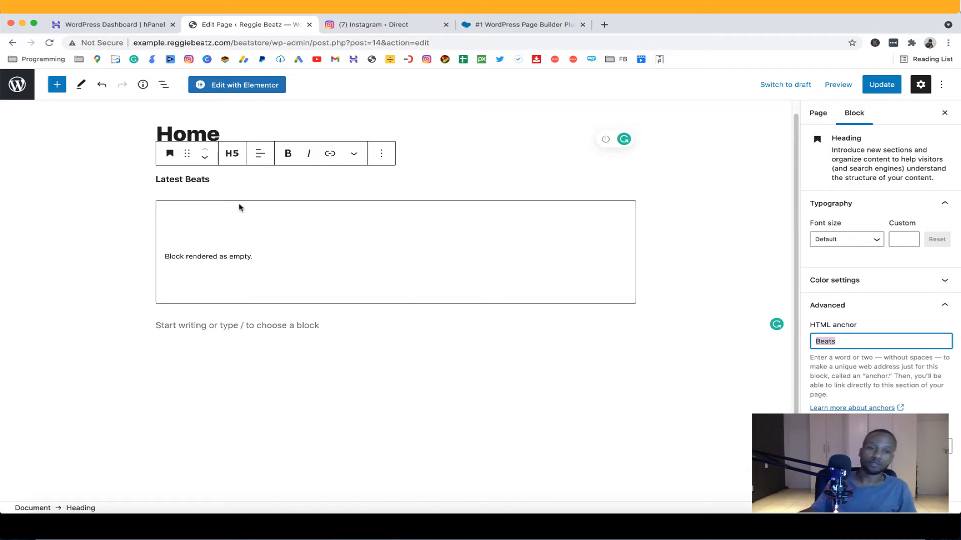
click(886, 87)
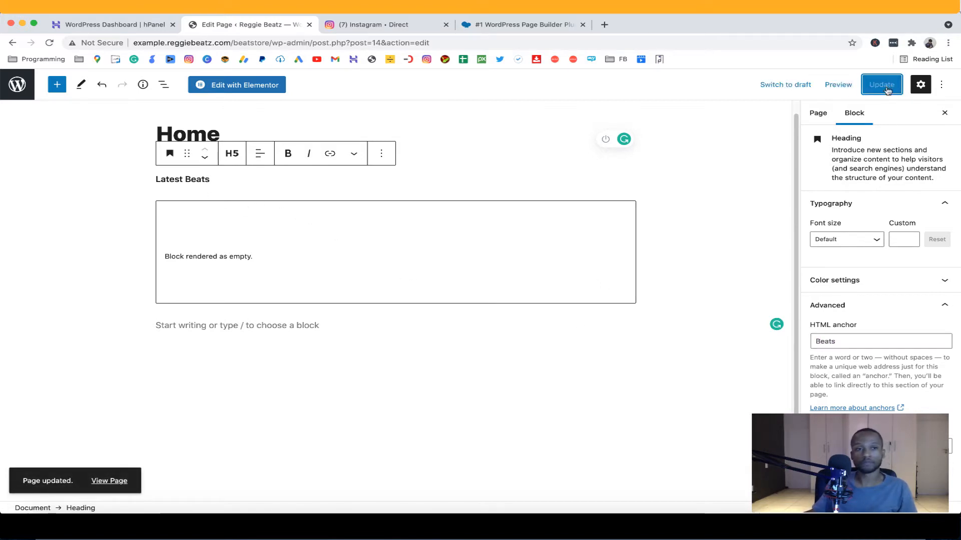
Leave the page editor and reopen the theme customizer's General Settings.
click(15, 85)
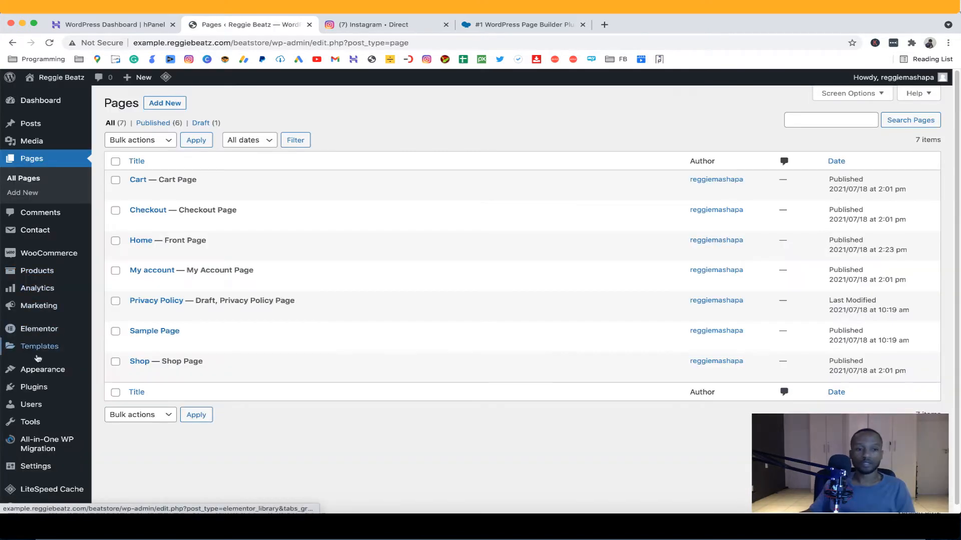
mouse_move(39, 367)
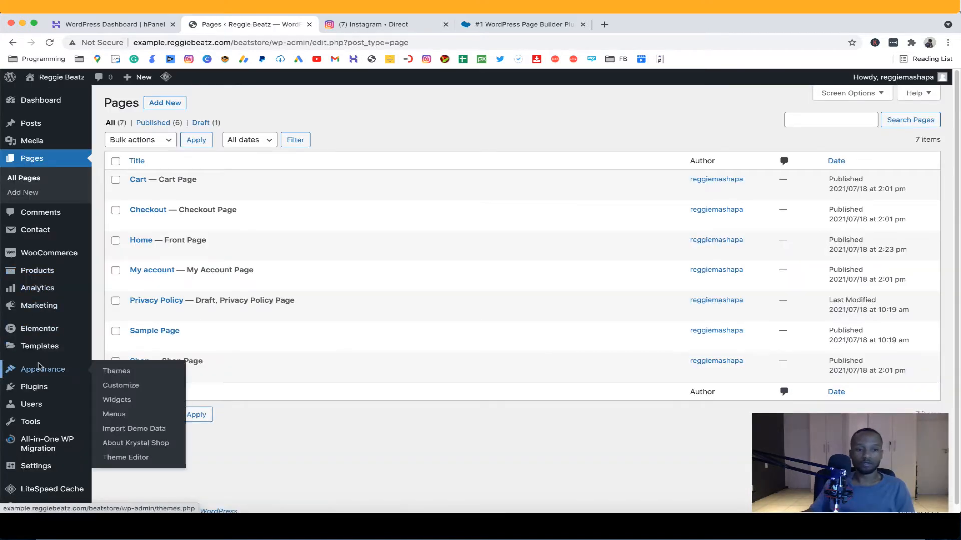
click(135, 390)
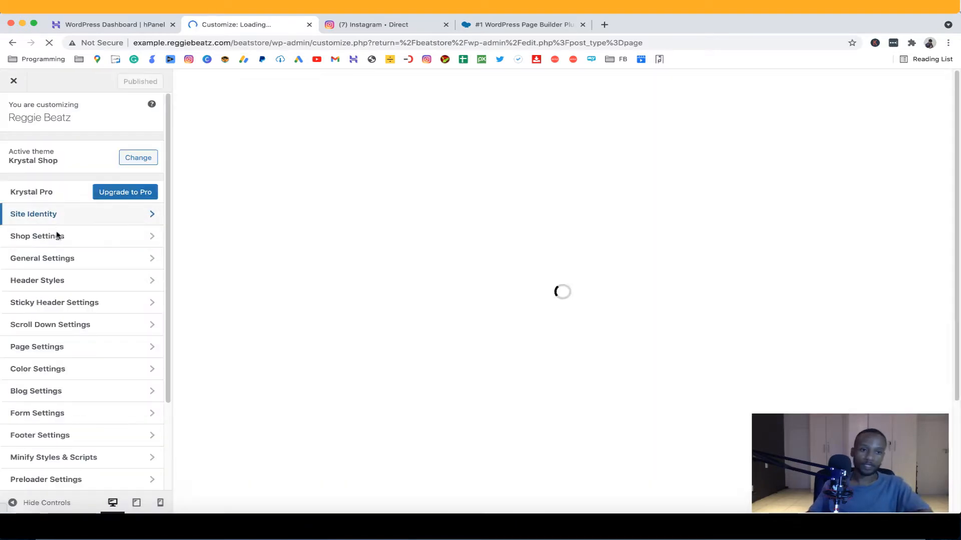
click(58, 257)
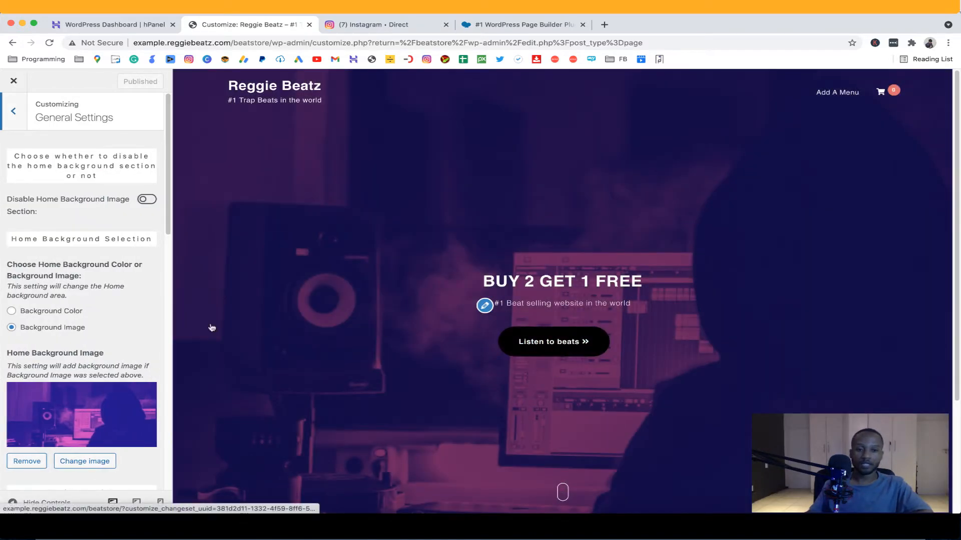
Set the Button URL of the home section's "Listen to beats" button to "#Beats".
scroll(75, 325, down, 10)
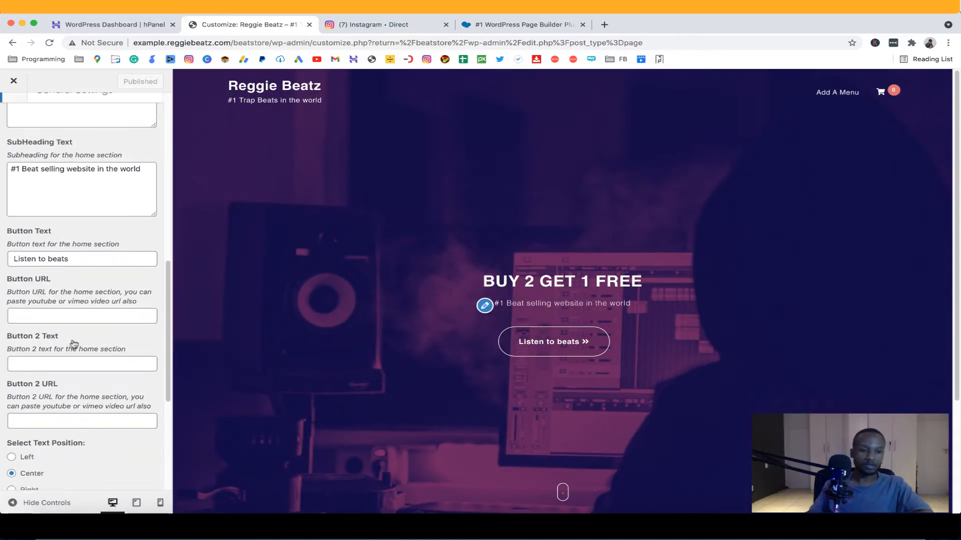
scroll(73, 344, up, 1)
click(46, 359)
key(Down)
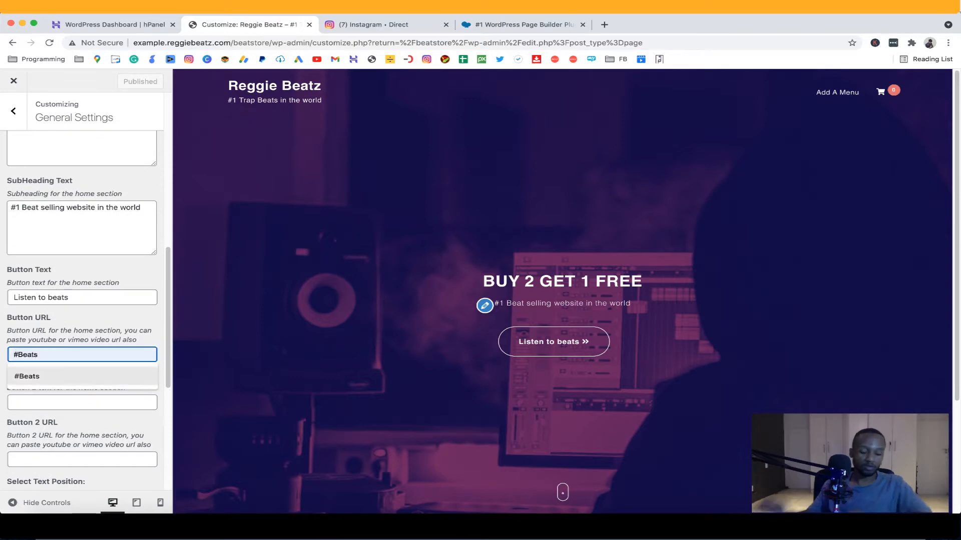
key(Return)
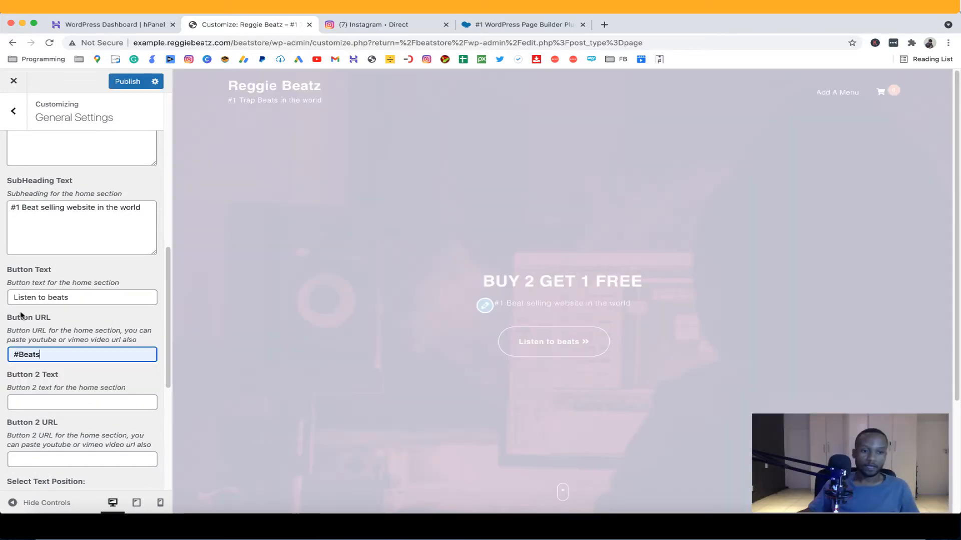
key(super+a)
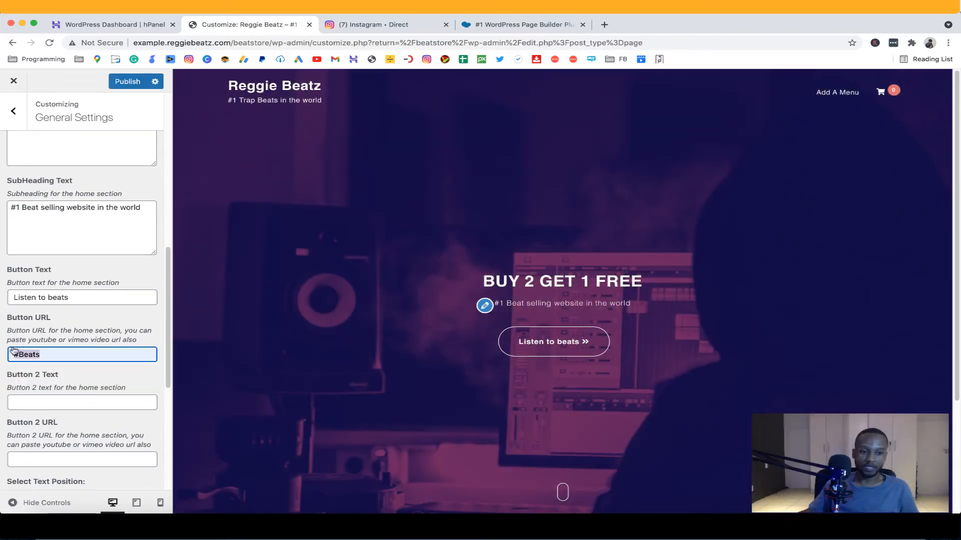
key(Right)
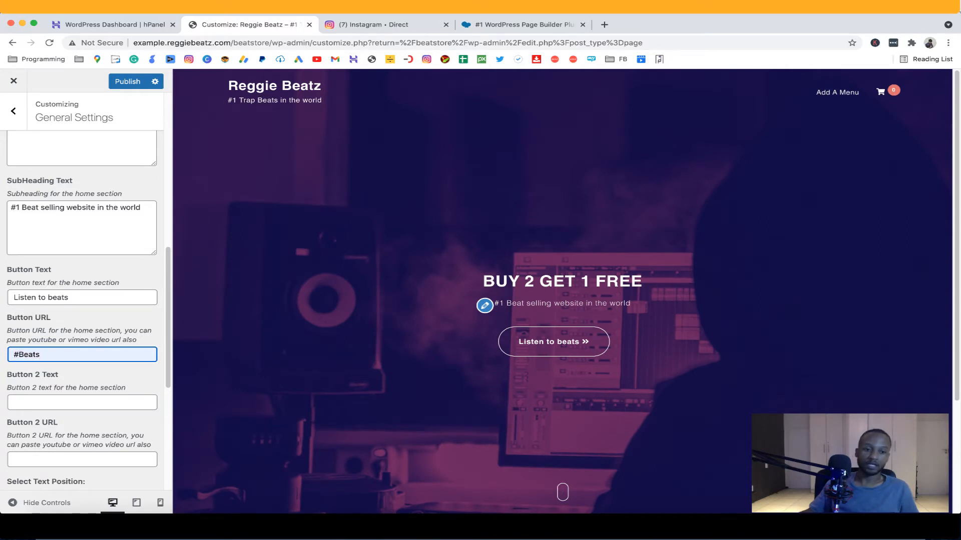
key(shift+alt+Left)
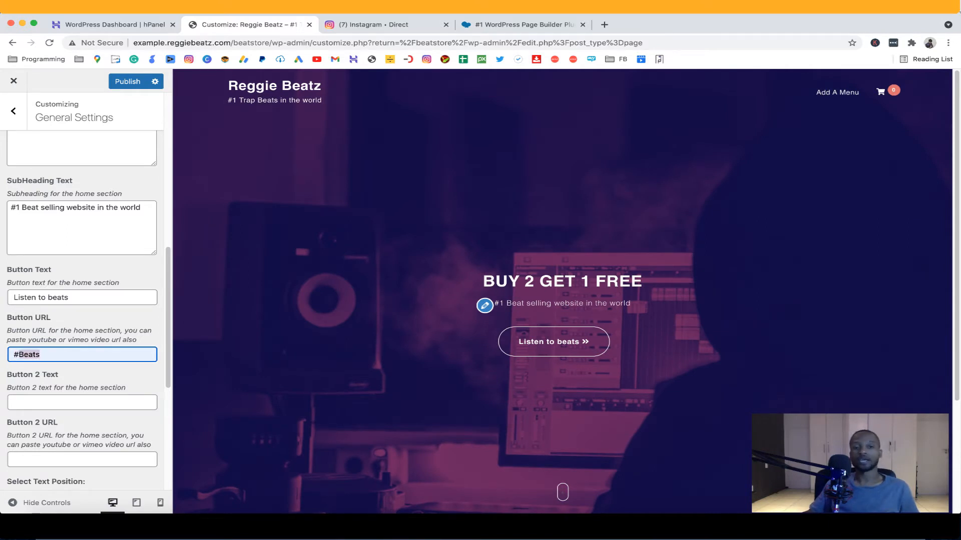
key(Right)
Try out a second home section button with the text "Sound kits" and clear that text again.
scroll(62, 367, down, 3)
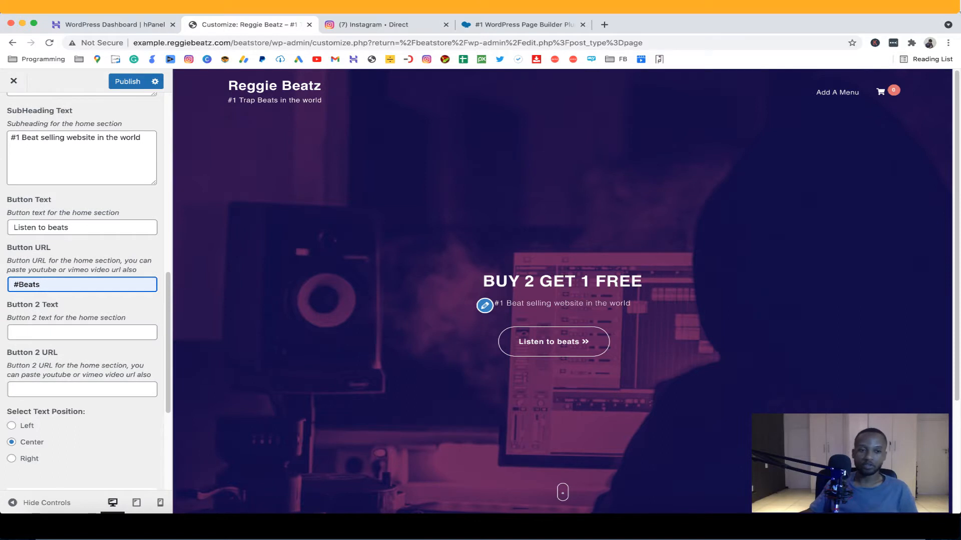
key(Tab)
scroll(80, 367, up, 1)
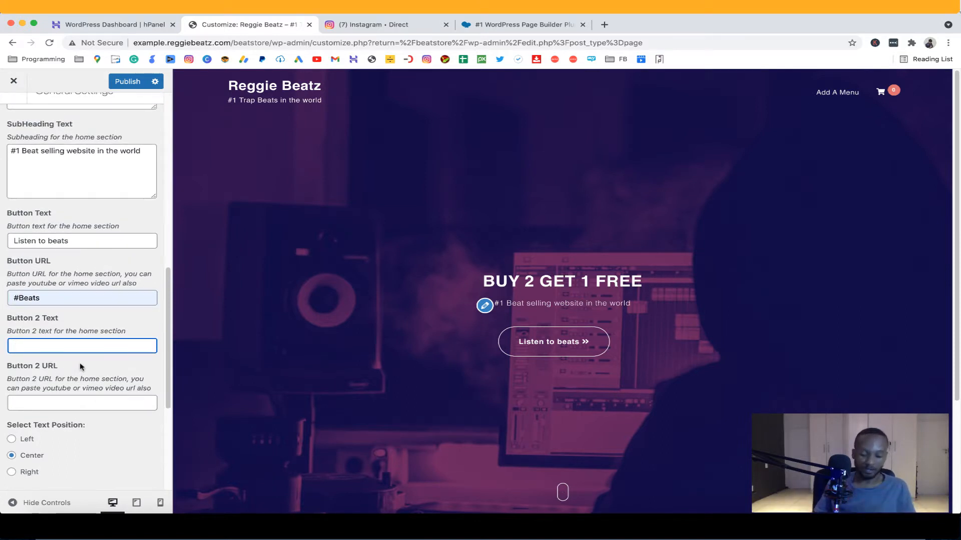
text(Sound kits)
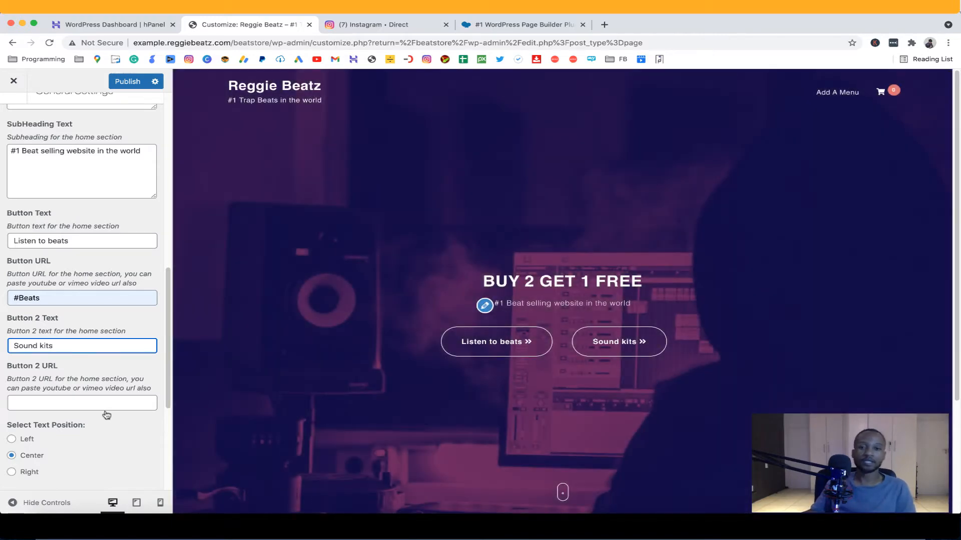
click(106, 406)
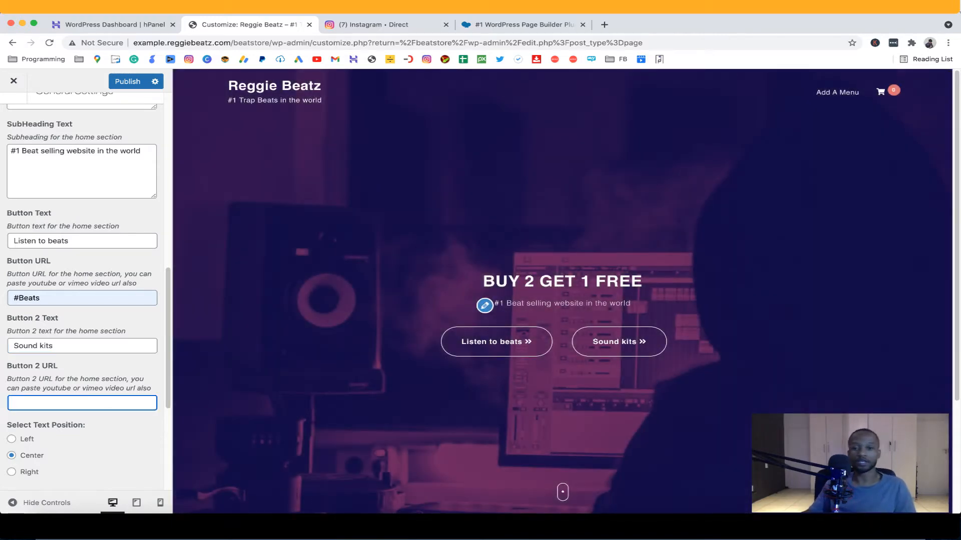
key(shift+Tab)
key(BackSpace)
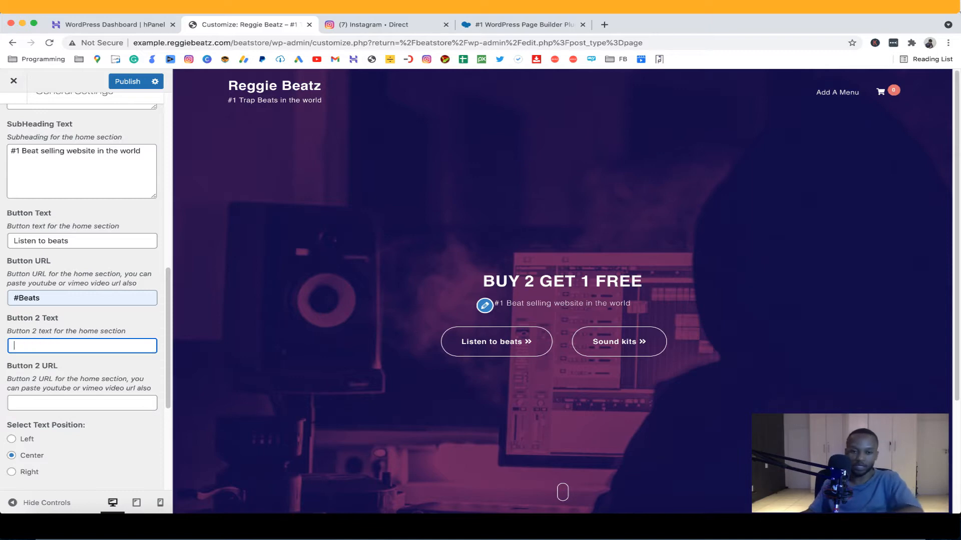
Publish the customizer changes and visit the live beat store site.
scroll(80, 382, down, 5)
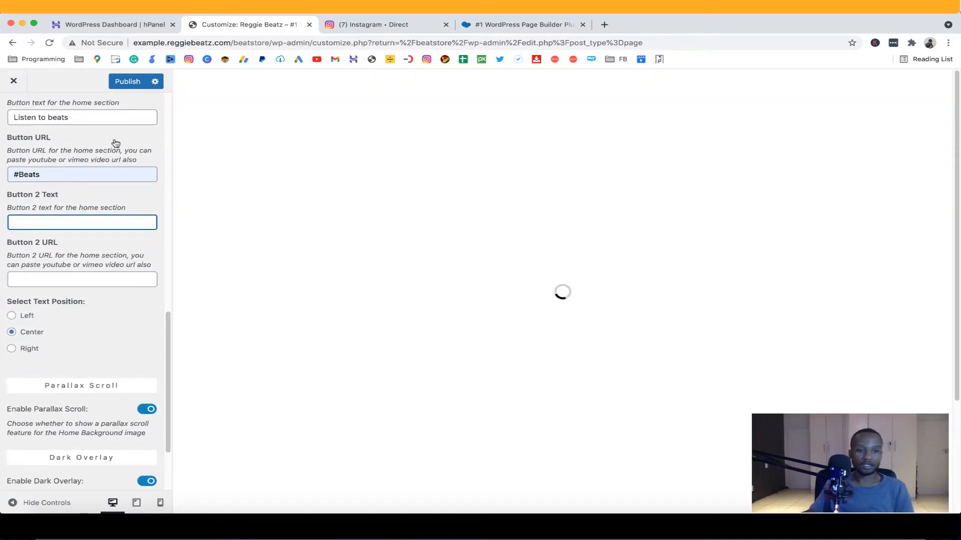
click(127, 81)
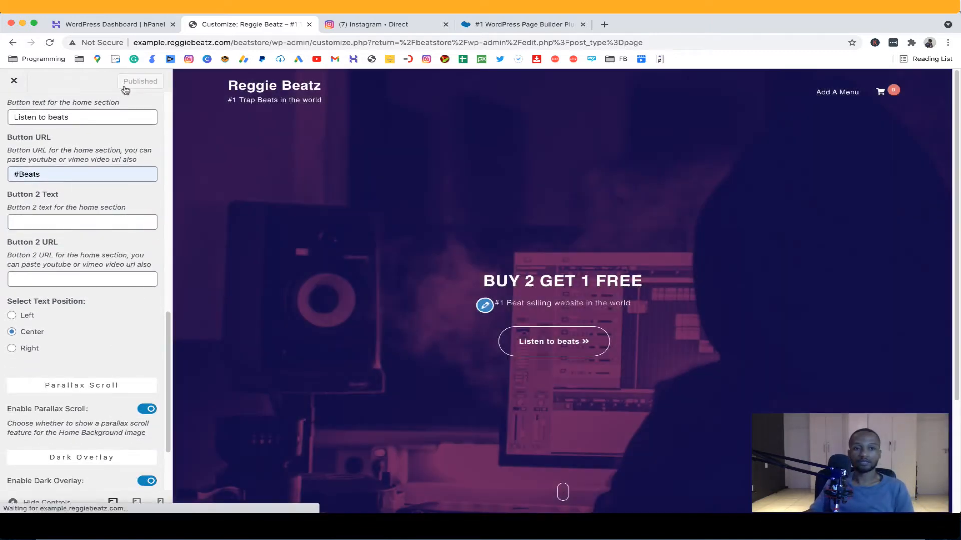
scroll(83, 300, up, 10)
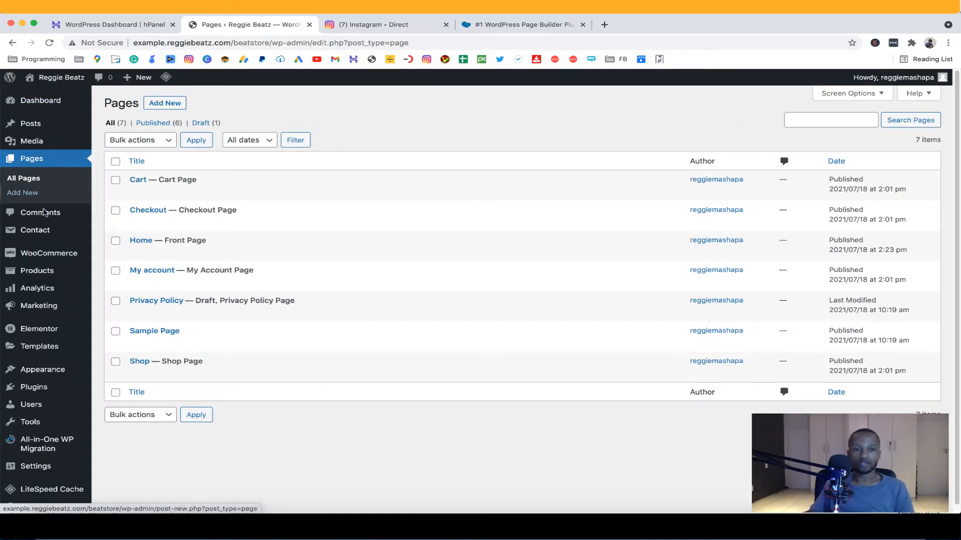
mouse_move(61, 74)
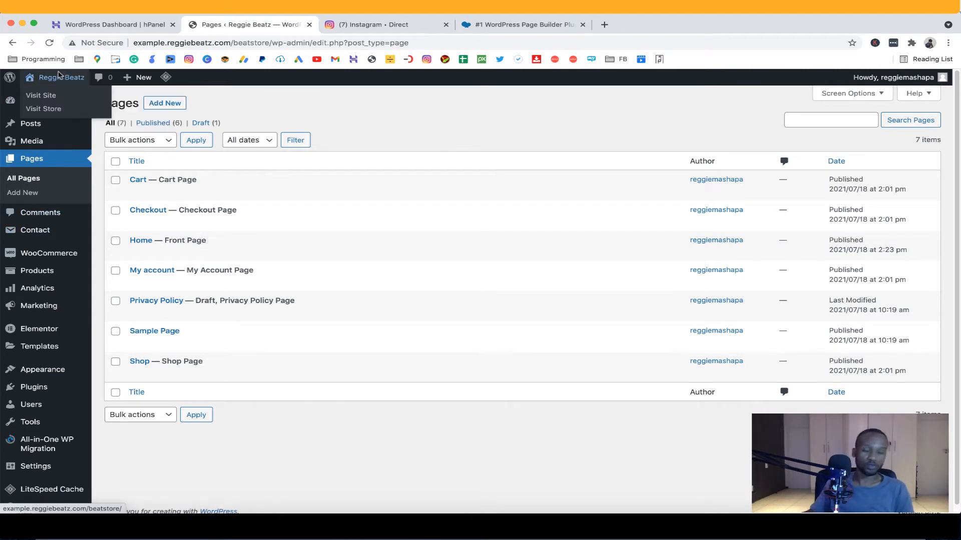
click(43, 95)
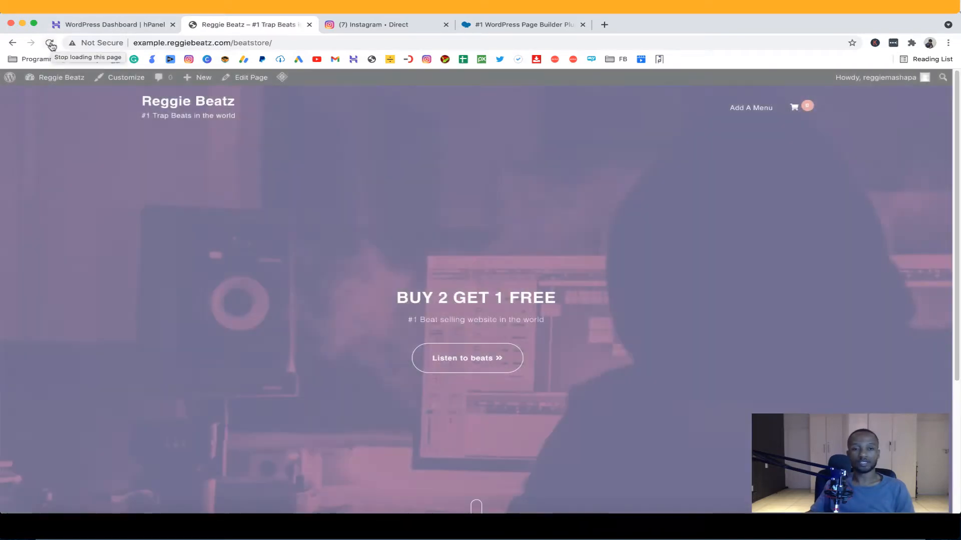
Test the "Listen to beats" button on the live homepage and review the page from the banner to the Latest Beats section.
scroll(304, 295, down, 4)
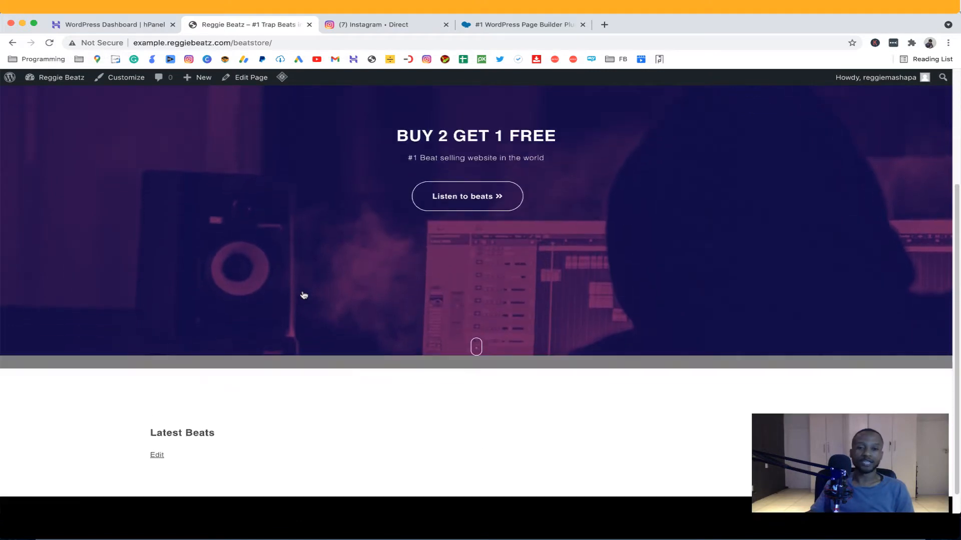
scroll(303, 294, up, 4)
click(483, 362)
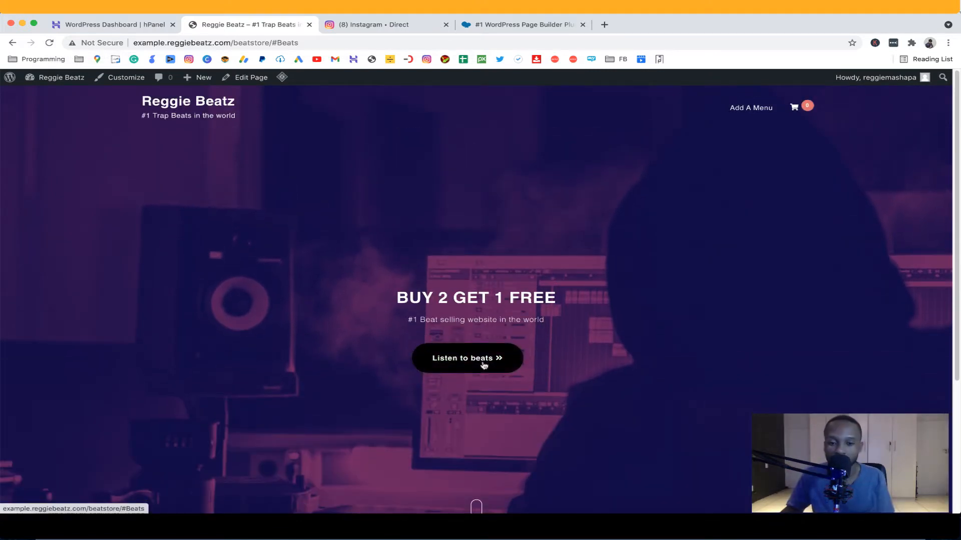
scroll(484, 364, down, 4)
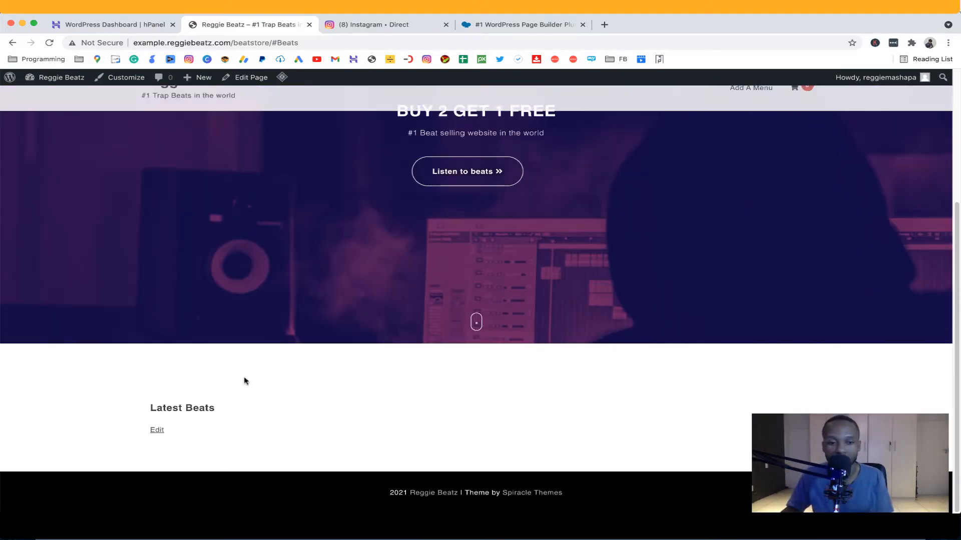
scroll(250, 399, up, 4)
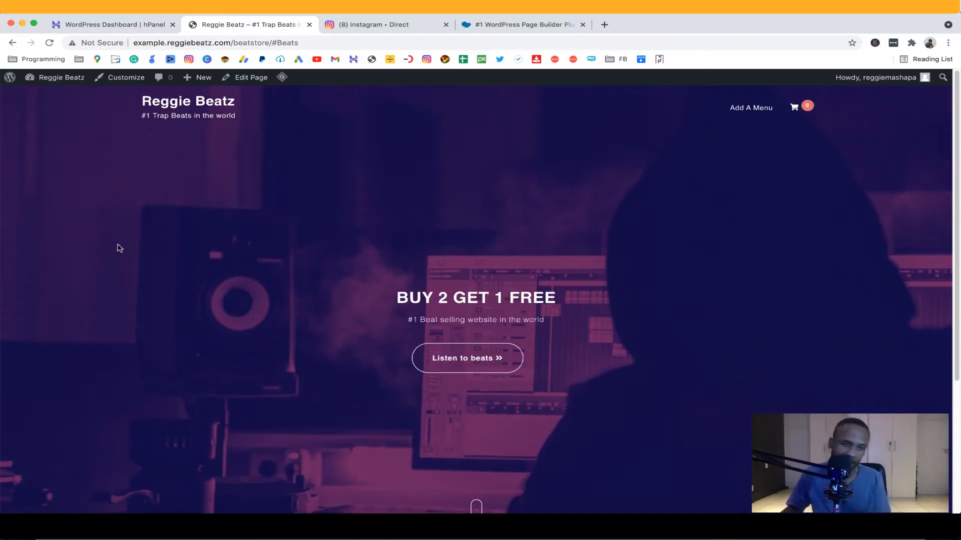
scroll(189, 296, down, 4)
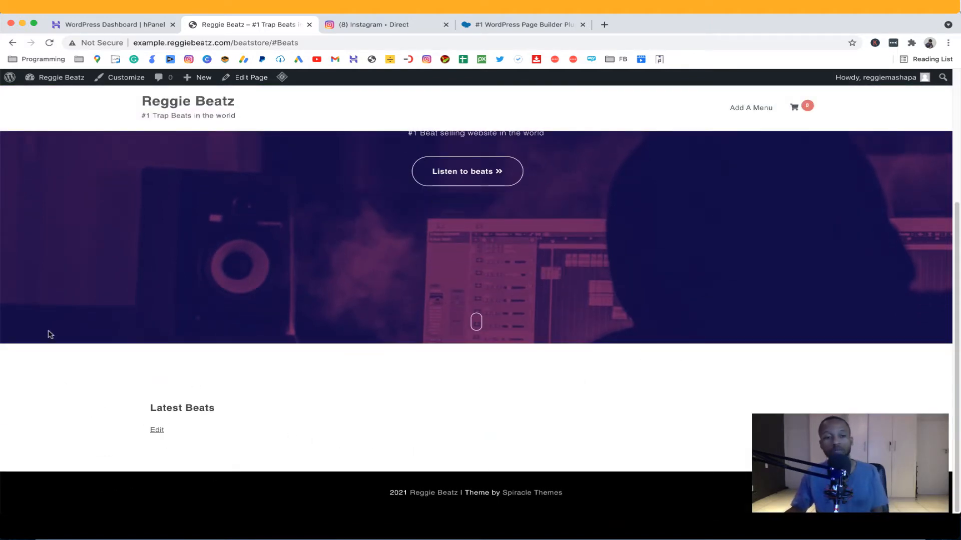
scroll(122, 344, up, 4)
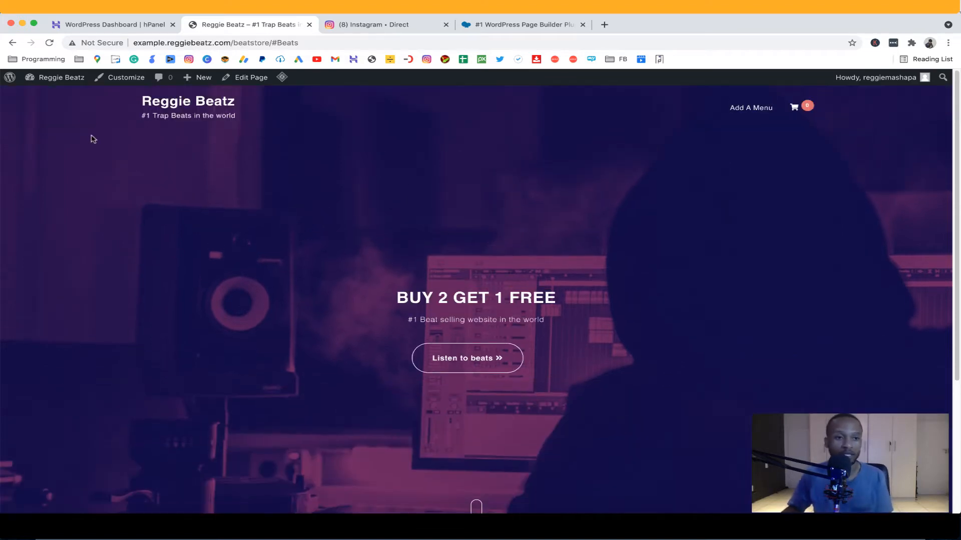
Return to the WordPress dashboard and open the WooCommerce setup wizard.
mouse_move(71, 80)
click(51, 95)
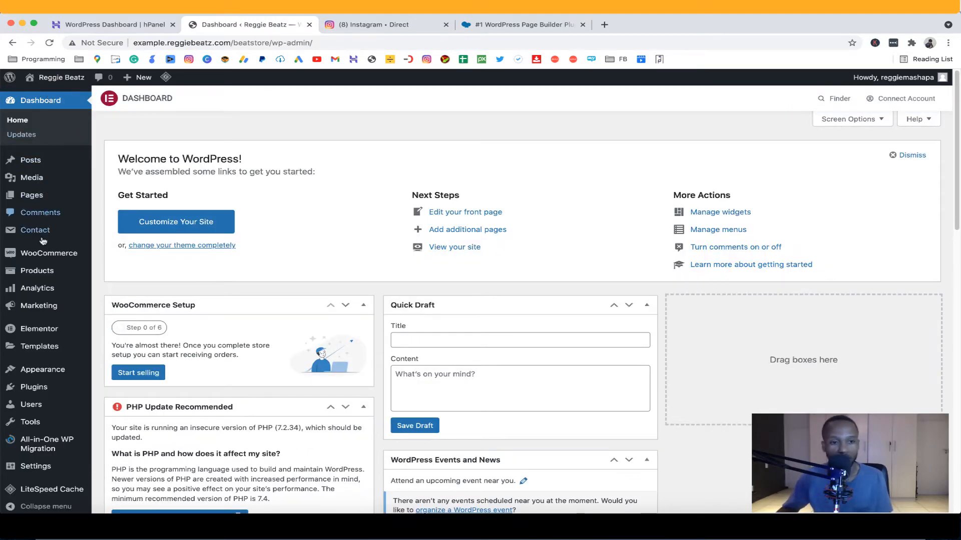
mouse_move(45, 256)
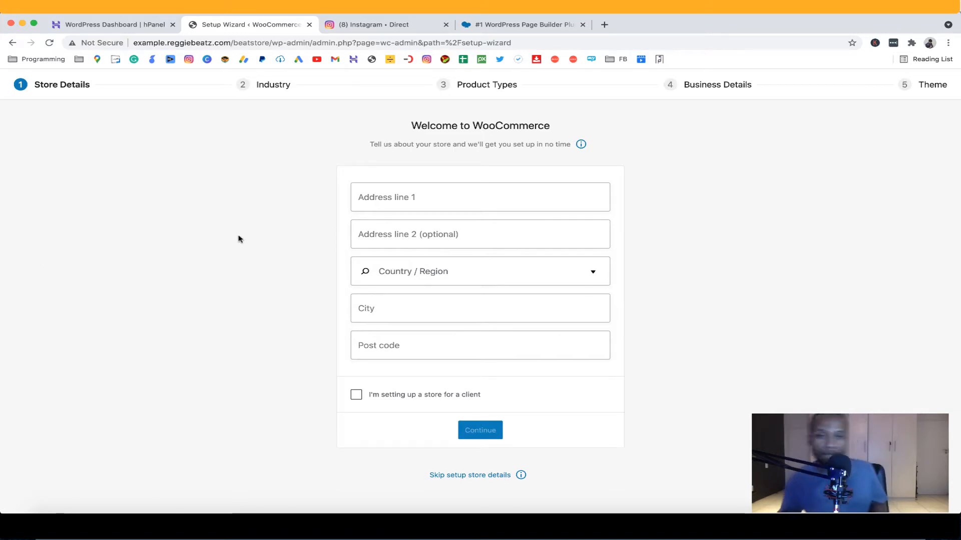
Complete the store details with a saved street address and the region "South Africa — Gauteng", declining usage tracking.
click(494, 196)
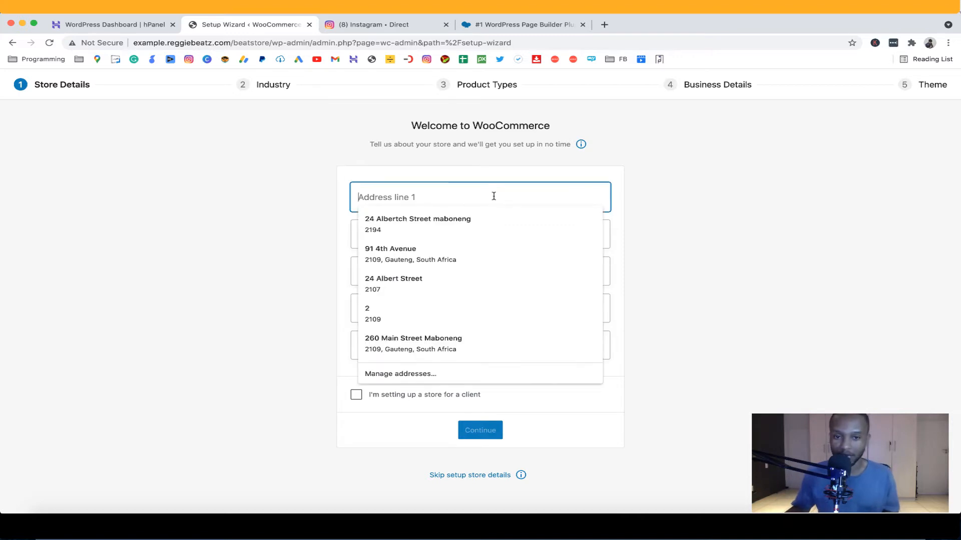
click(415, 226)
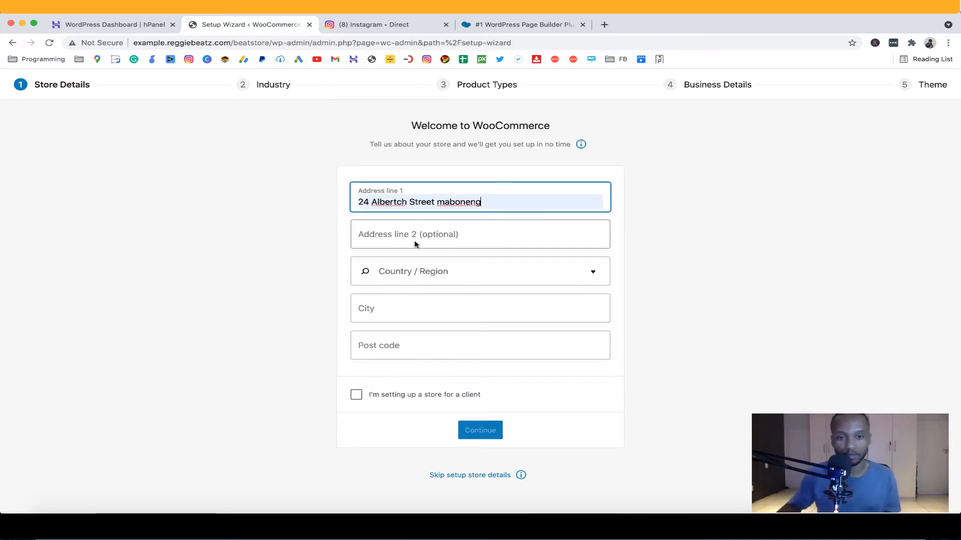
click(413, 268)
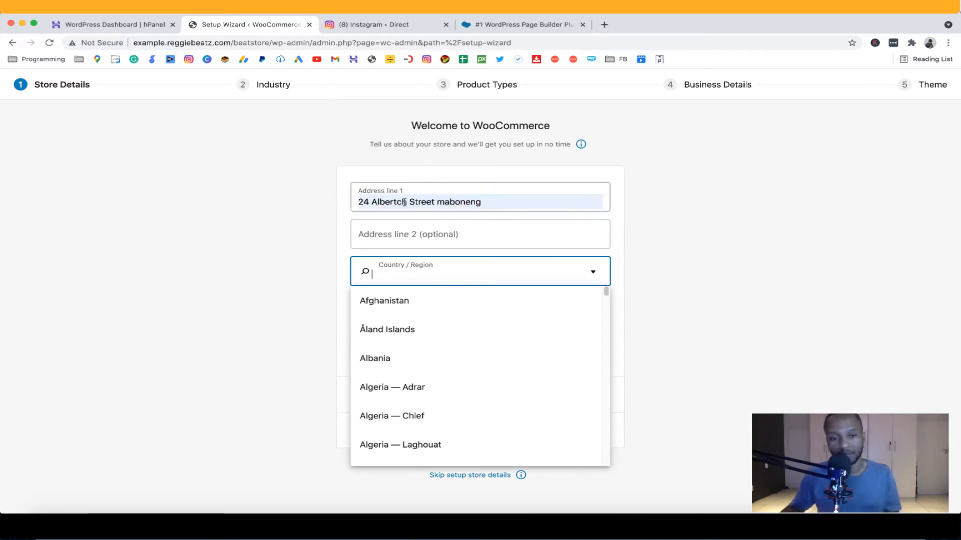
text(south)
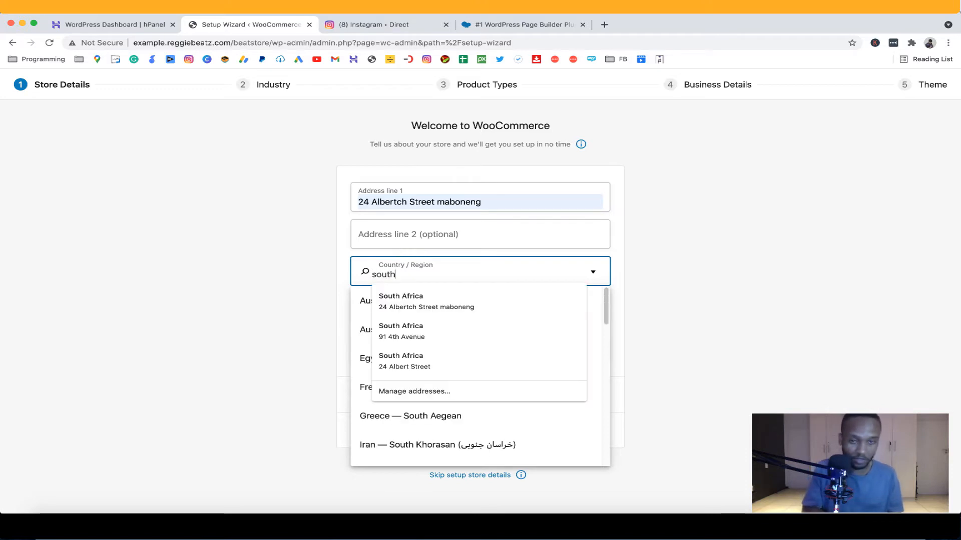
click(431, 298)
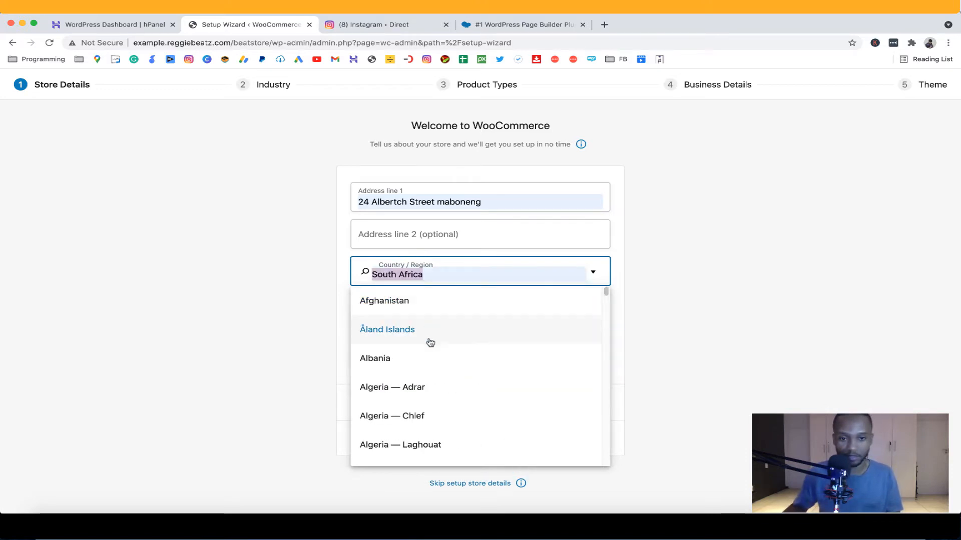
scroll(432, 307, down, 20)
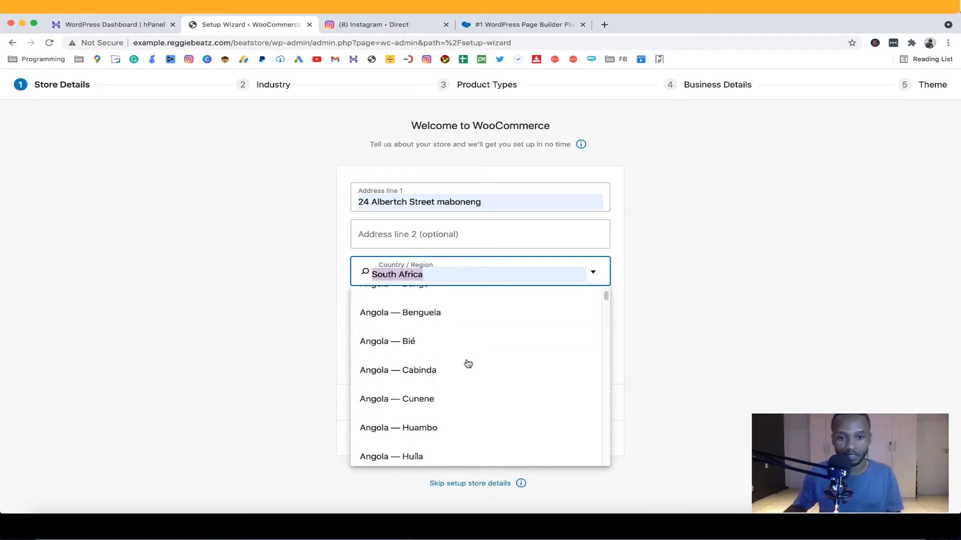
drag(608, 300, 611, 418)
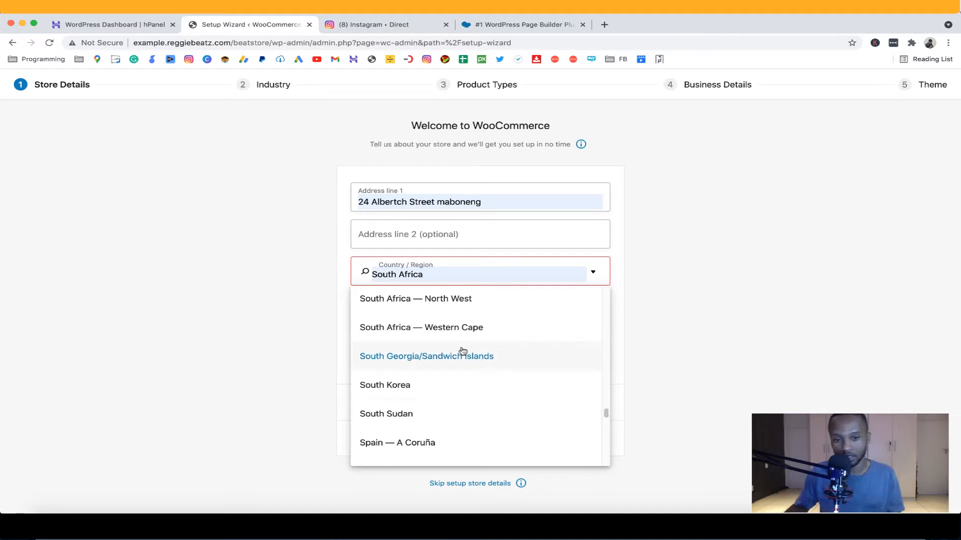
scroll(458, 348, up, 3)
scroll(472, 357, up, 3)
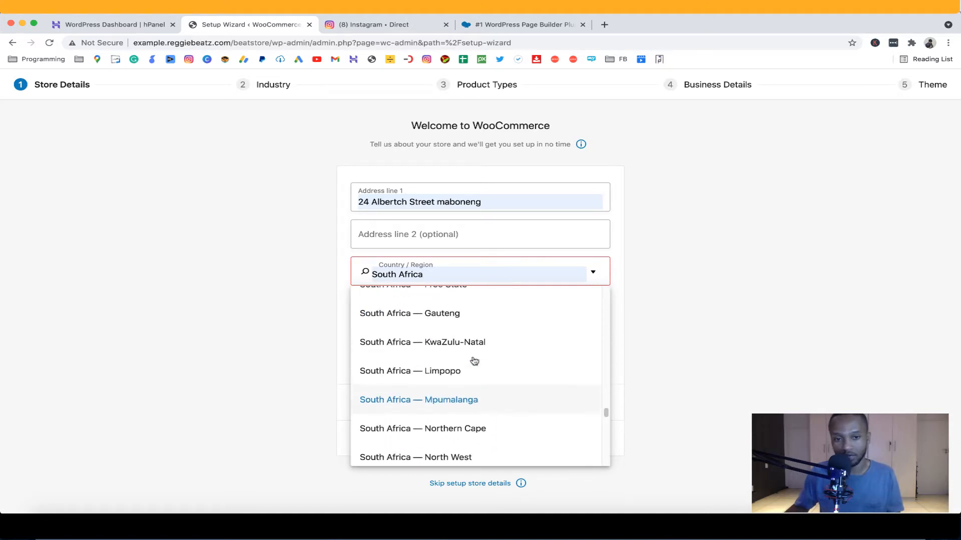
click(471, 325)
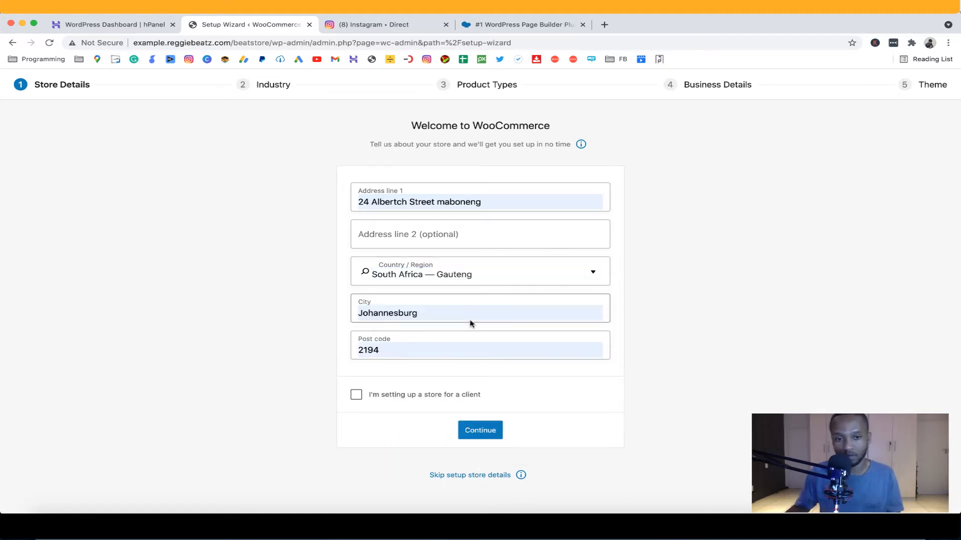
click(490, 436)
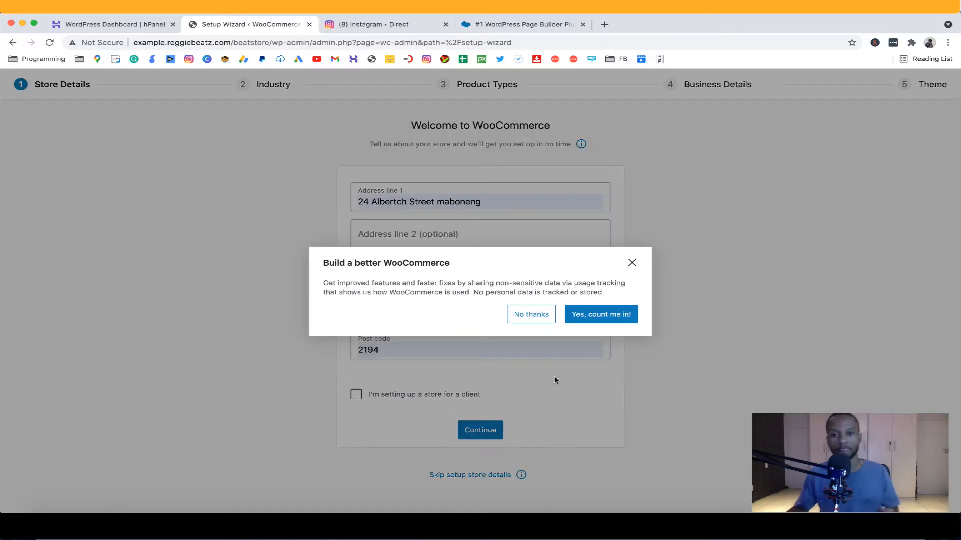
click(529, 316)
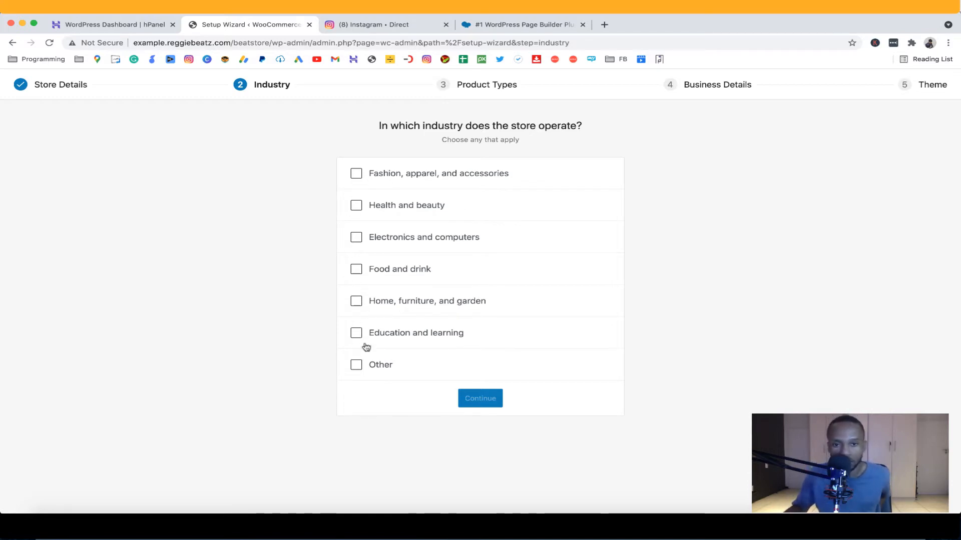
Set the store's industry to Other with the description "Beatstore" and add Downloads to the product types.
click(356, 365)
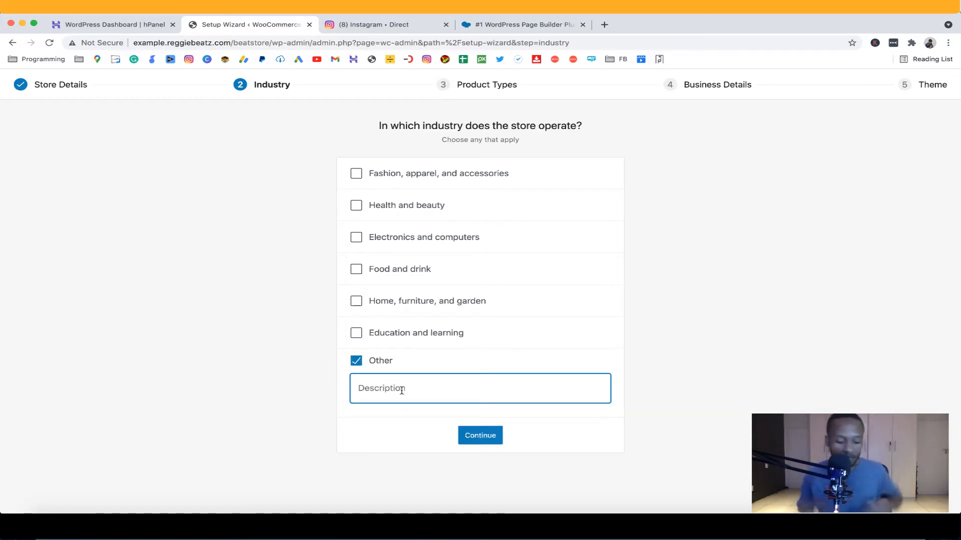
text(Beatsti)
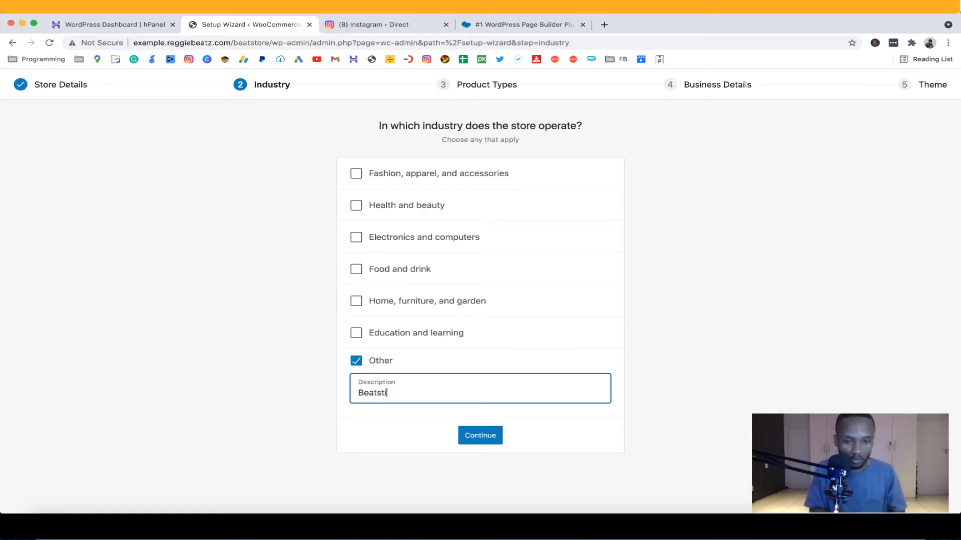
text(re)
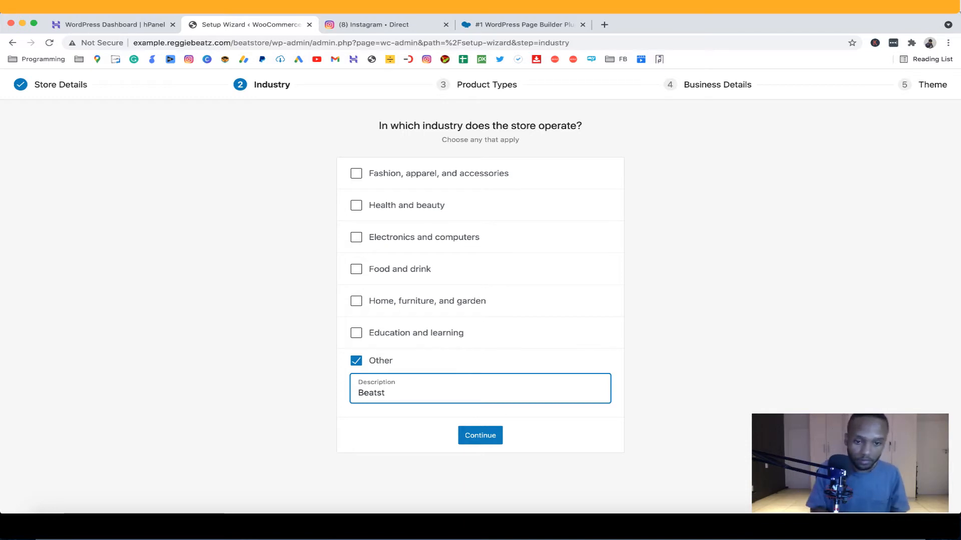
text(ore)
click(472, 432)
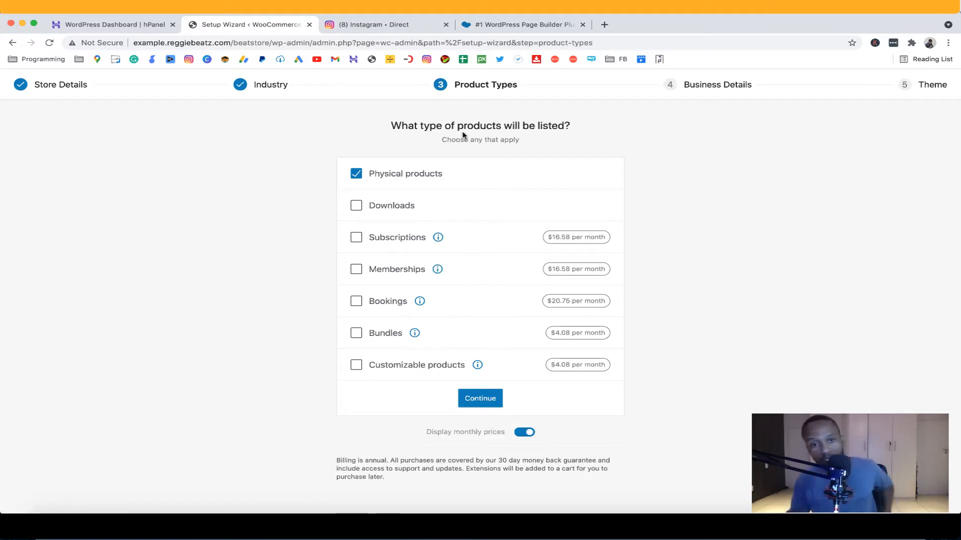
click(355, 207)
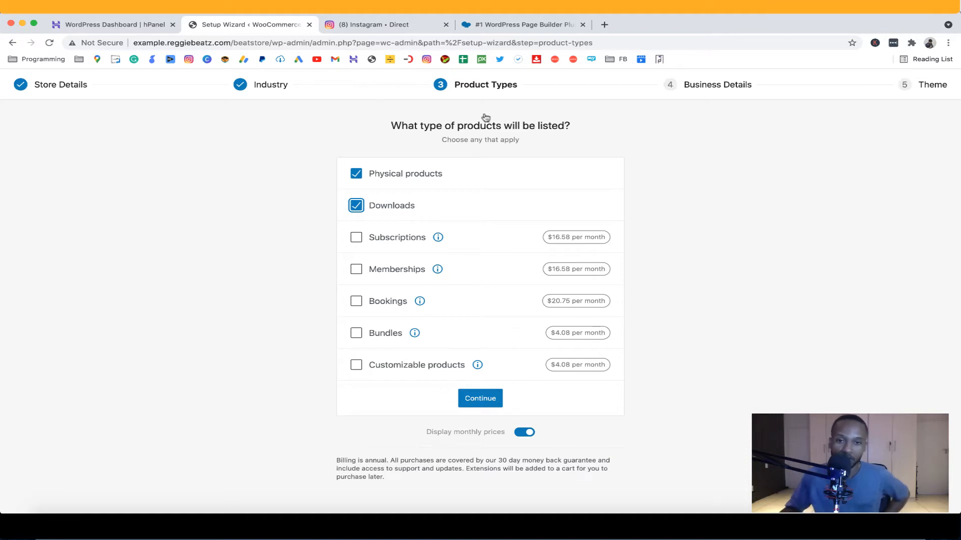
click(489, 405)
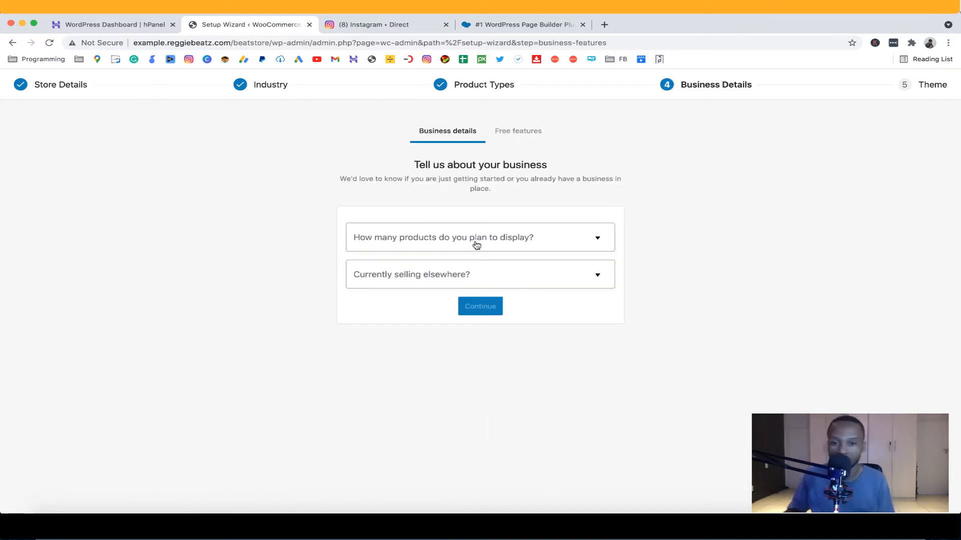
Complete the business details with 1,000+ products planned for display and No for currently selling elsewhere.
click(476, 246)
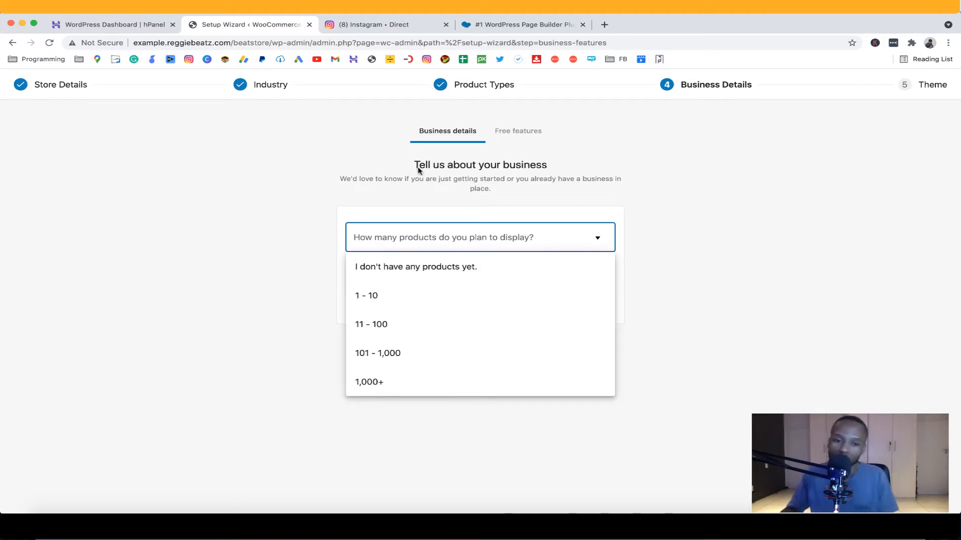
click(402, 382)
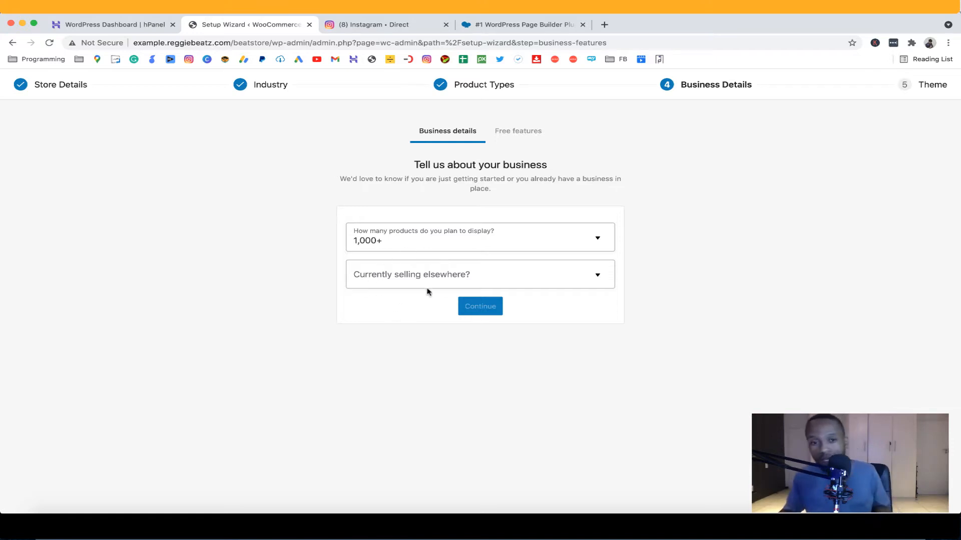
click(452, 276)
click(440, 299)
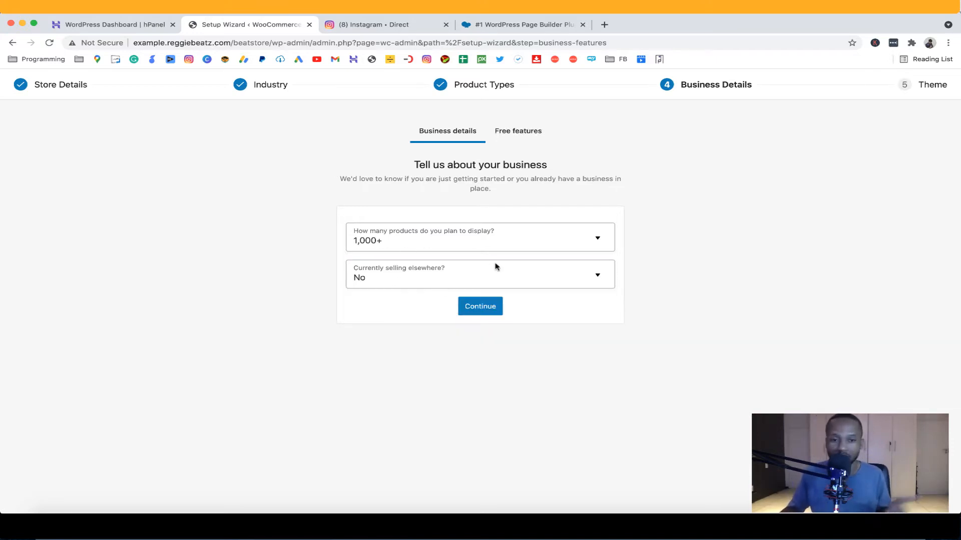
click(486, 308)
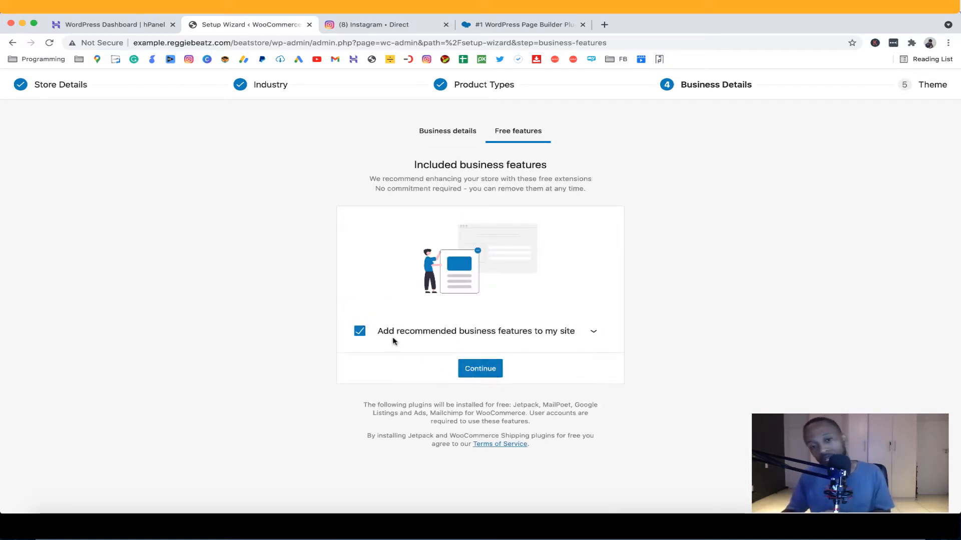
Decline the recommended business features and finish the setup wizard with the active Krystal Shop theme.
click(359, 332)
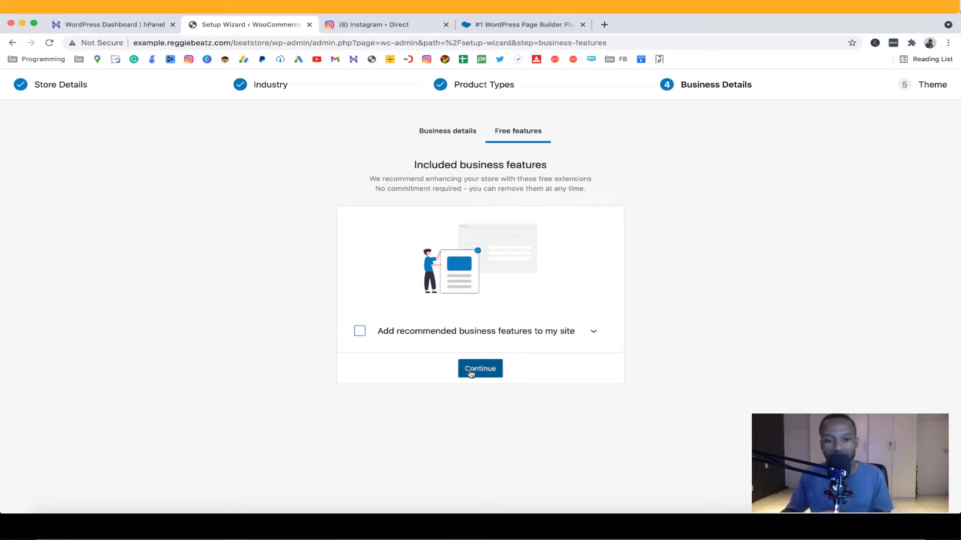
click(470, 369)
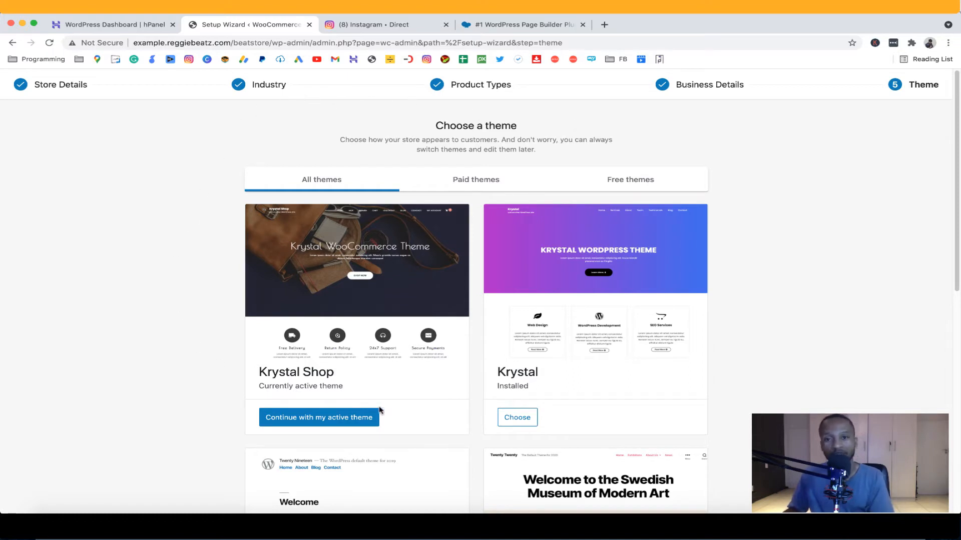
scroll(350, 410, down, 1)
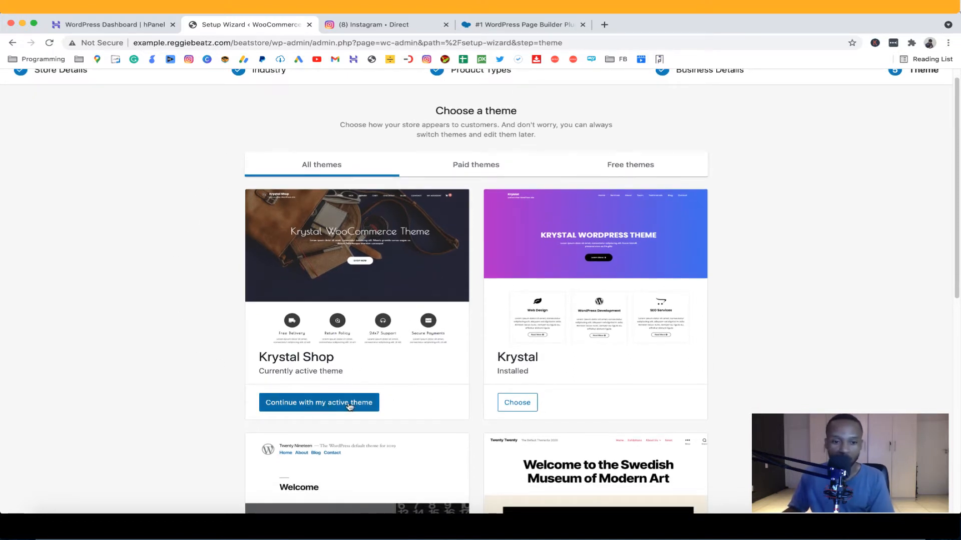
click(344, 409)
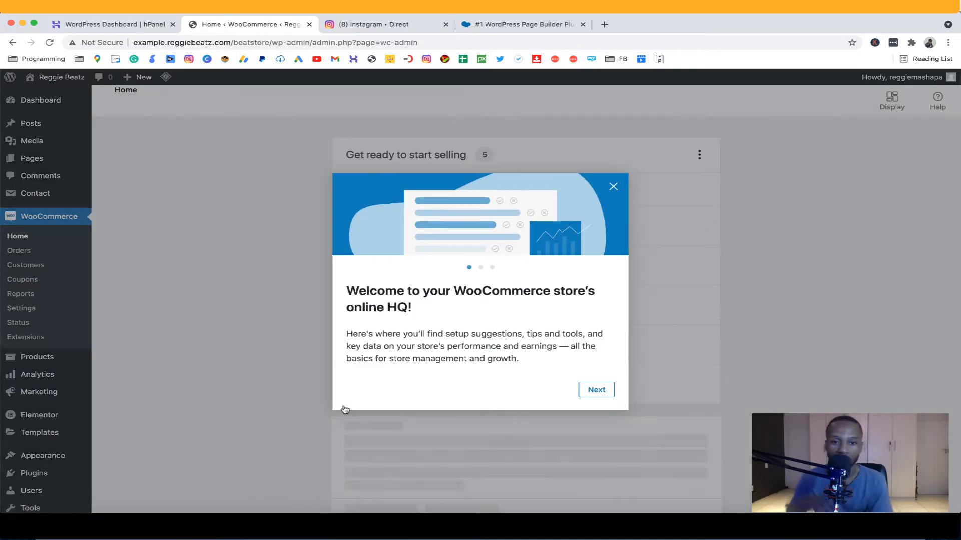
Go through the WooCommerce welcome introduction to its end and close it.
click(603, 393)
click(600, 393)
click(601, 393)
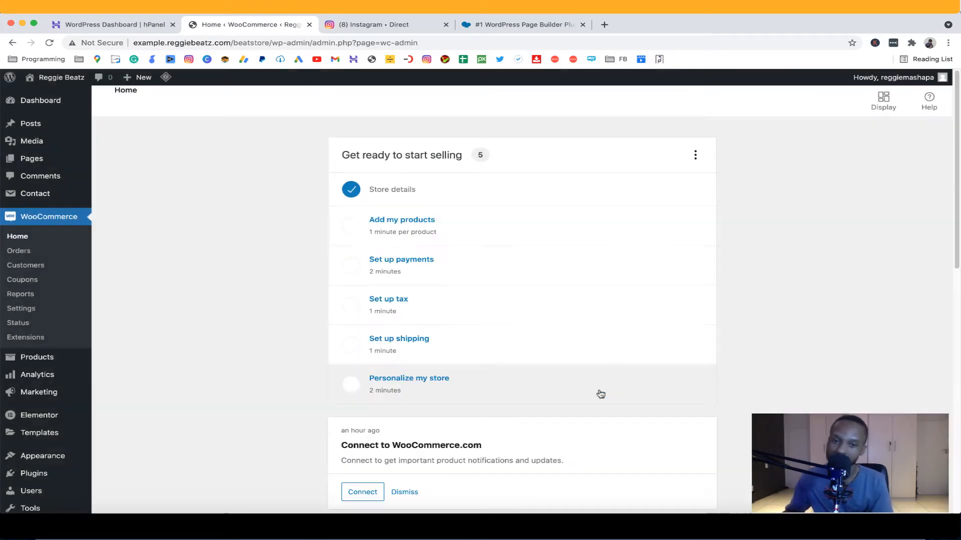
Create a product attribute named "License type" with the slug "LicenseType".
scroll(601, 394, down, 1)
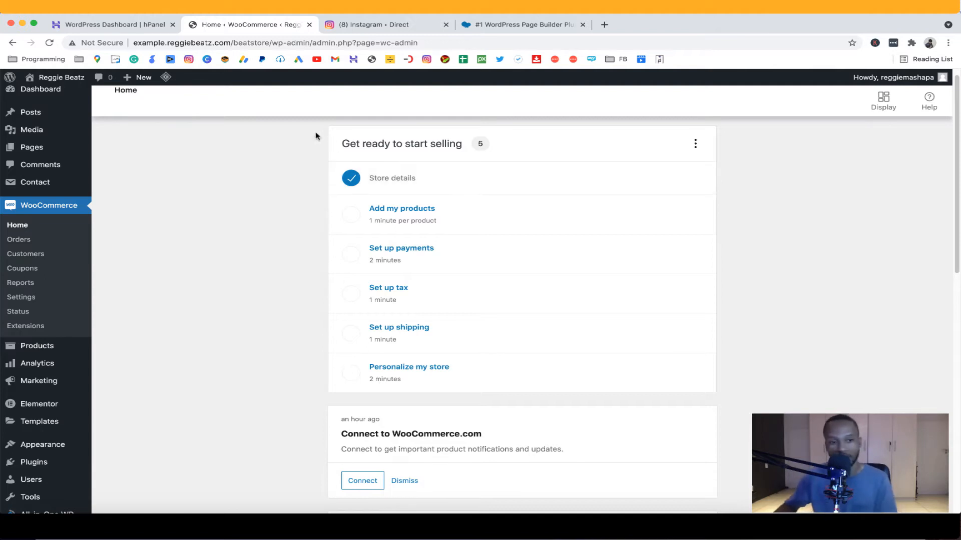
mouse_move(47, 345)
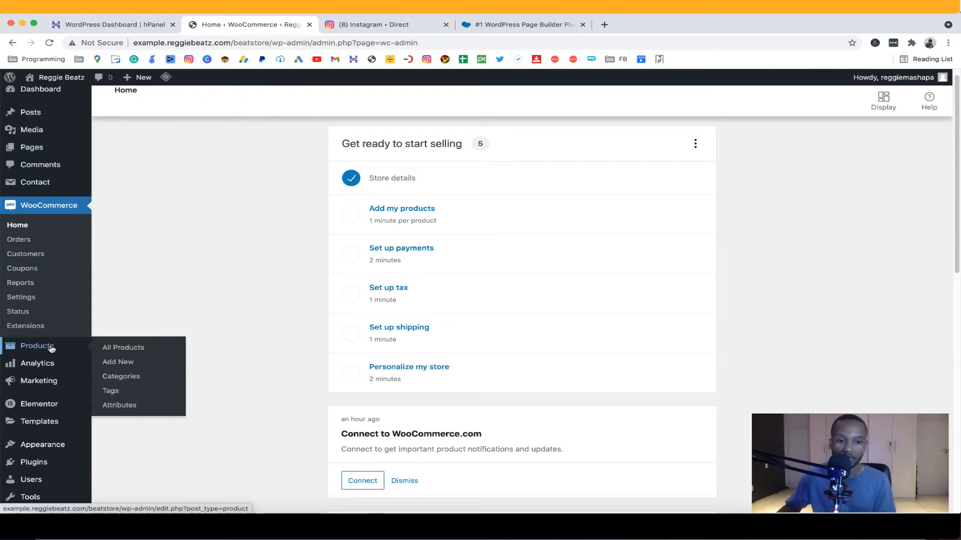
click(125, 406)
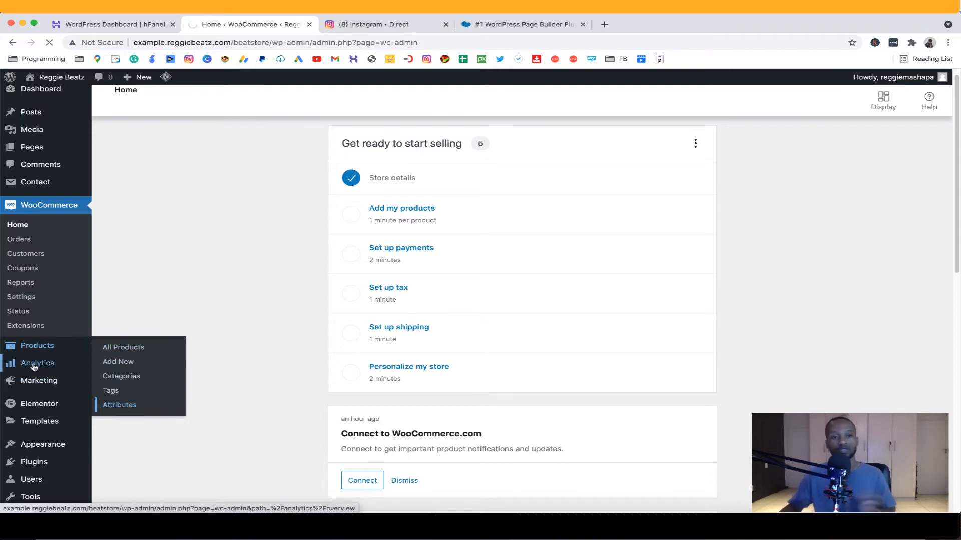
mouse_move(33, 366)
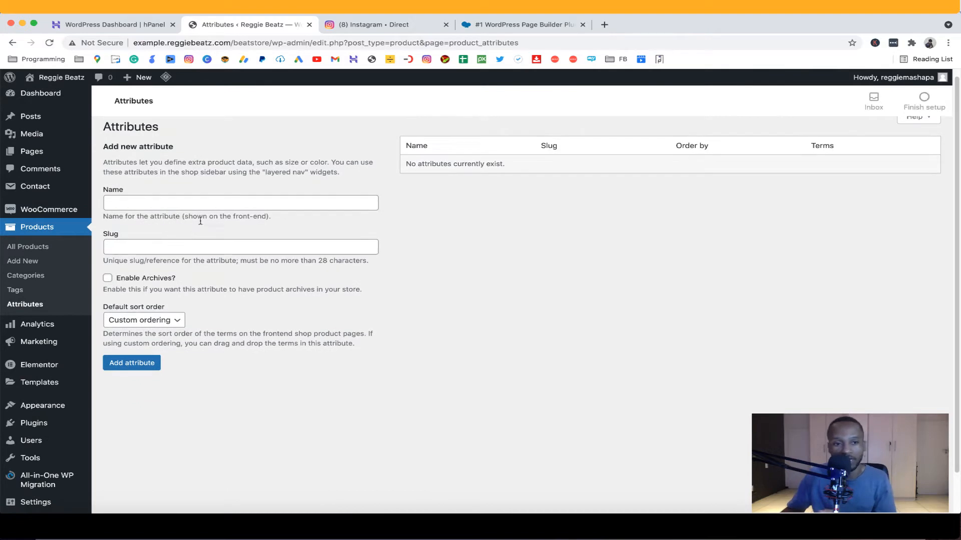
click(213, 203)
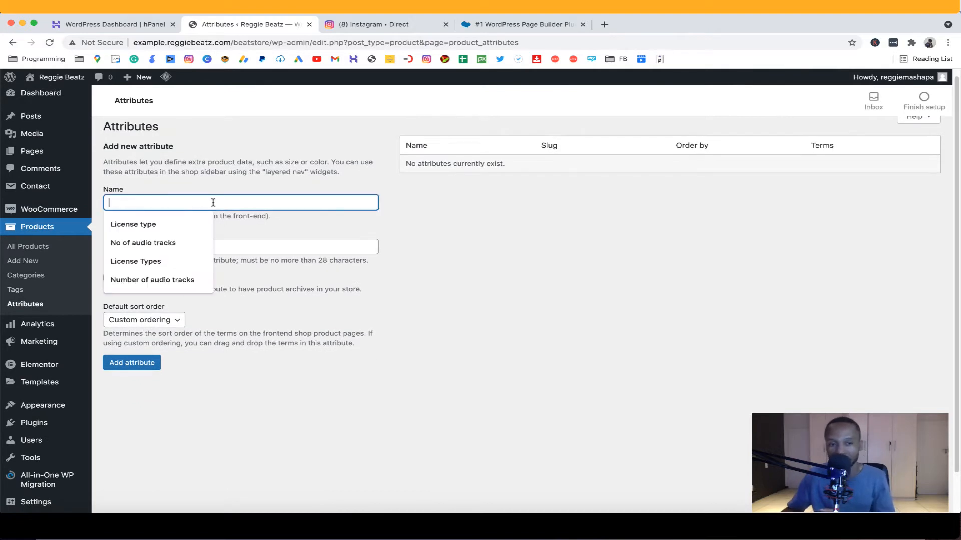
click(158, 229)
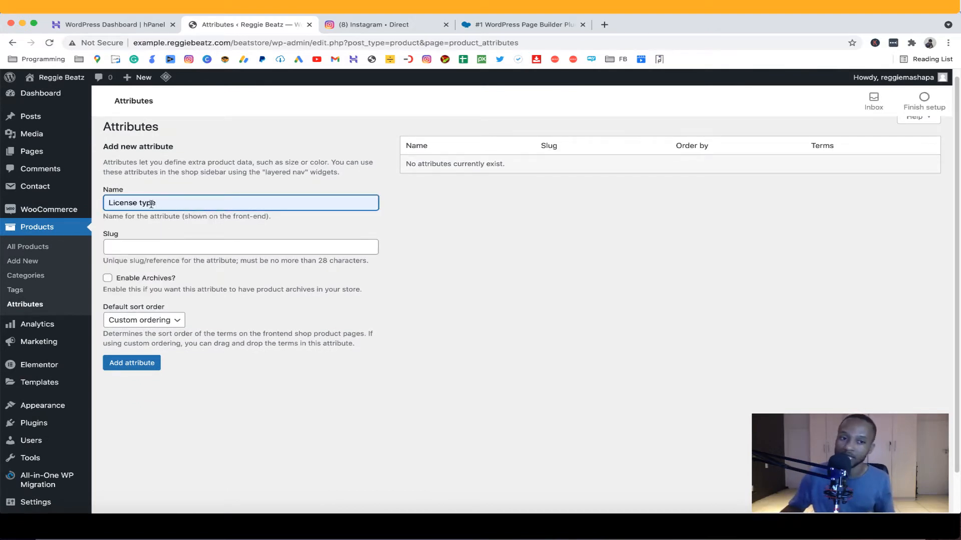
click(171, 248)
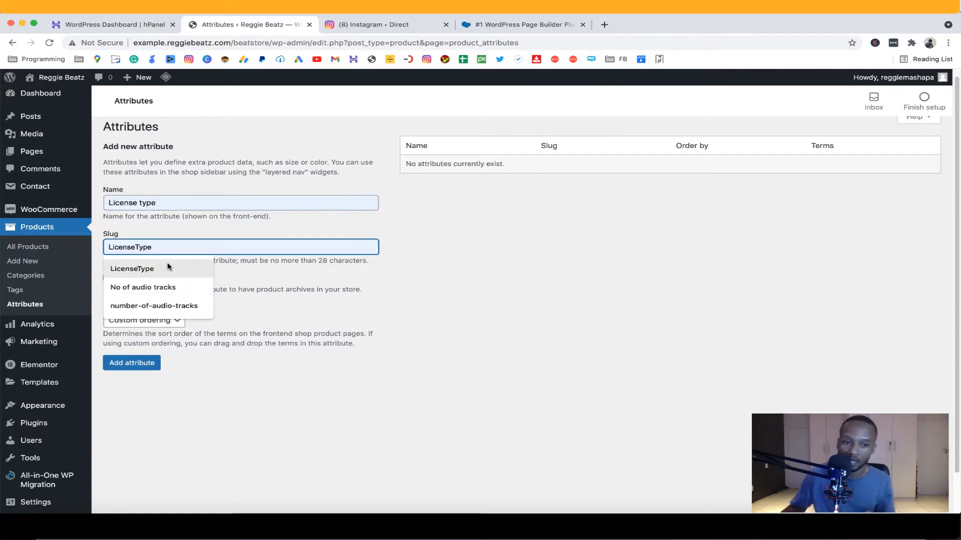
click(169, 266)
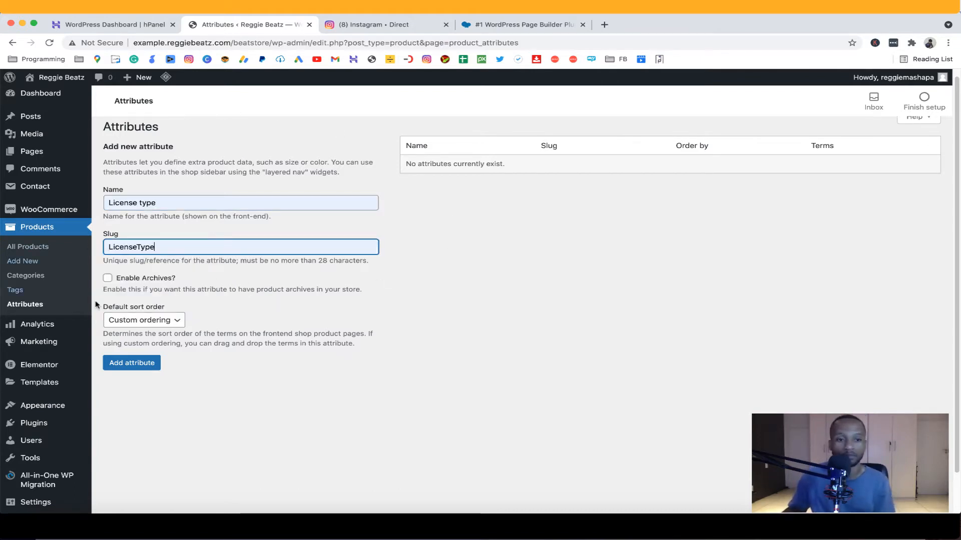
click(147, 369)
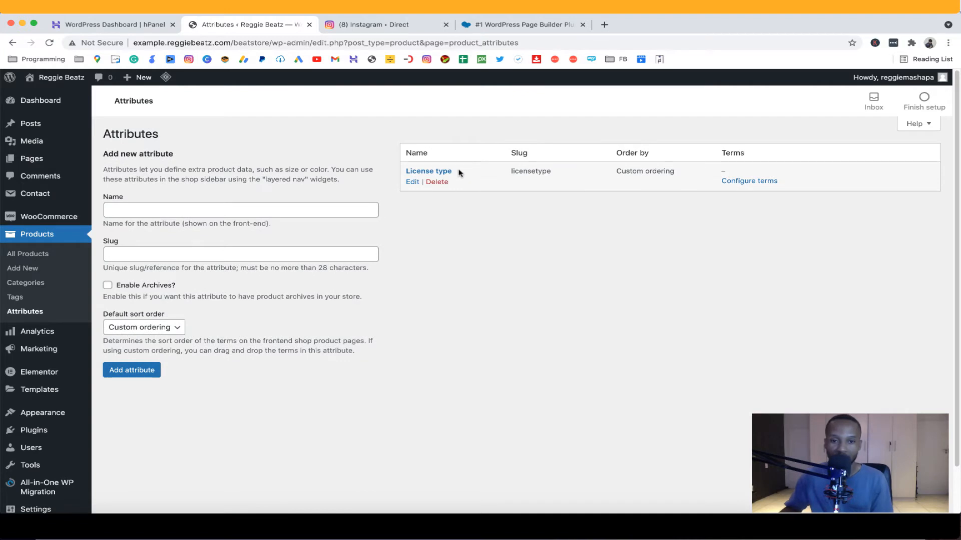
Open the terms of the License type attribute and add "MP3 Lease" with the slug "MP3lease".
click(731, 182)
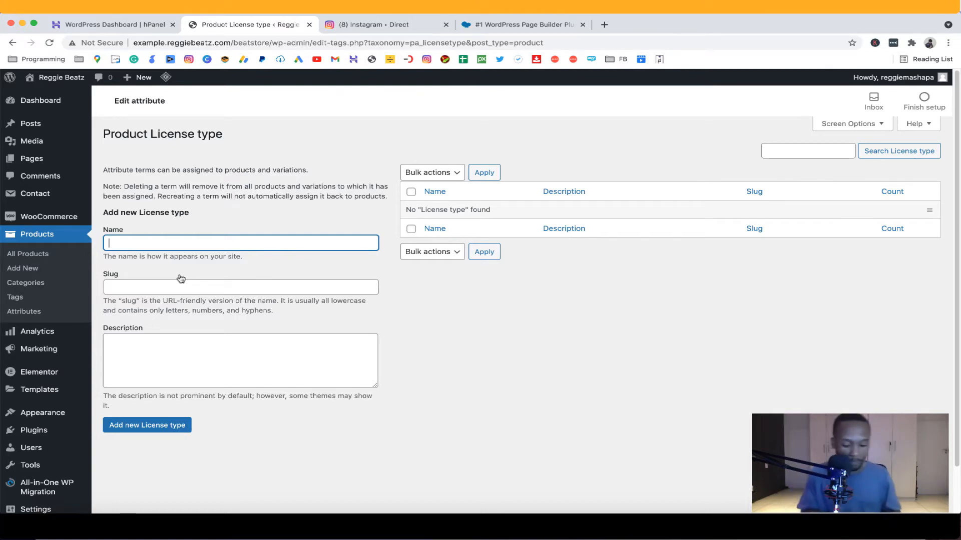
text(MP)
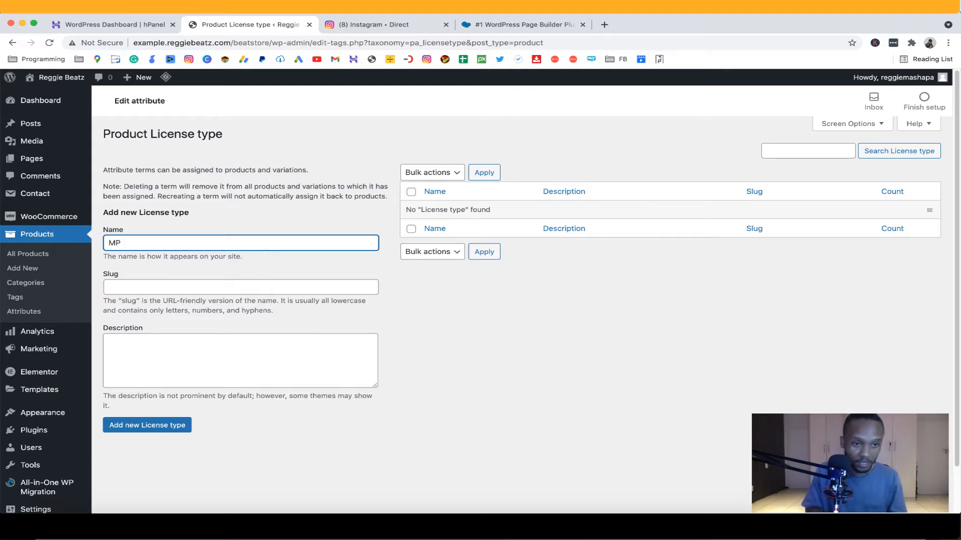
text(3 Leaser)
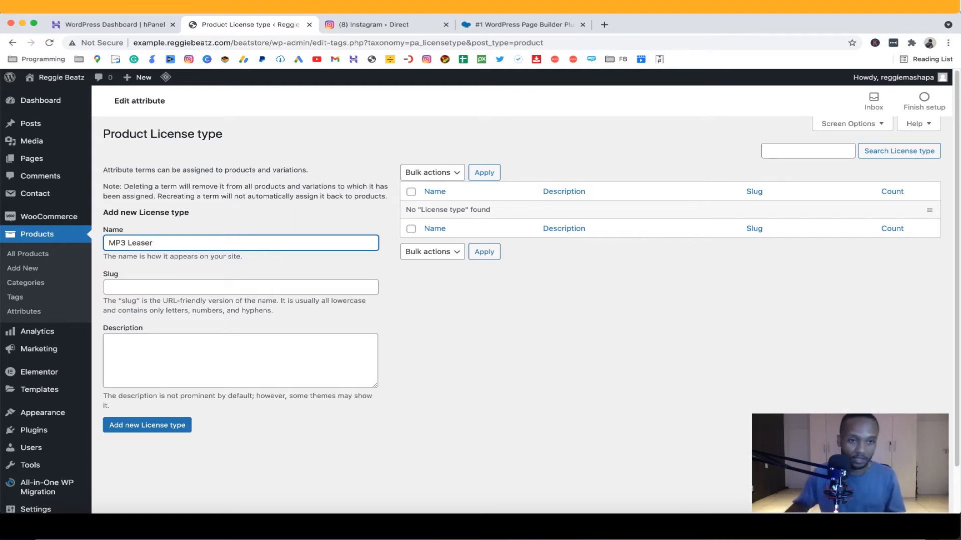
click(179, 285)
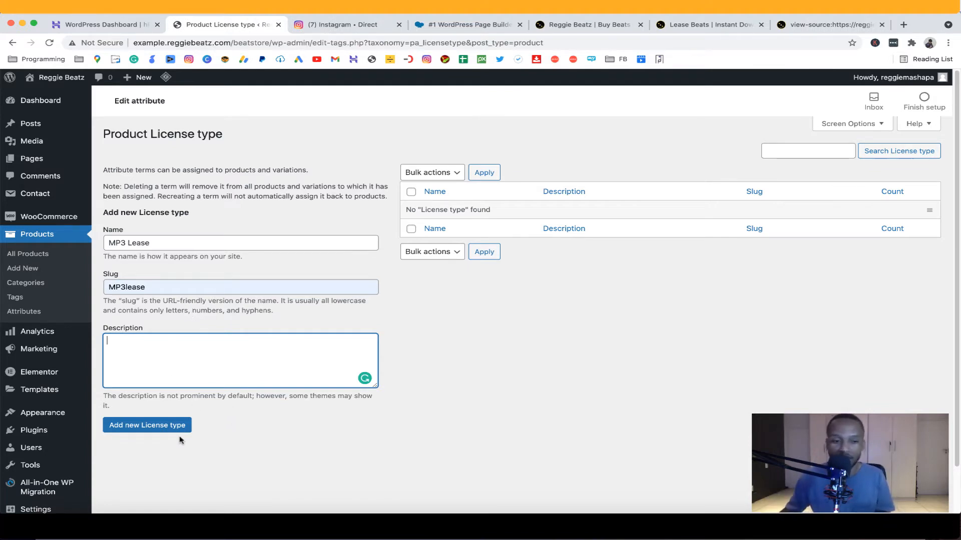
click(167, 426)
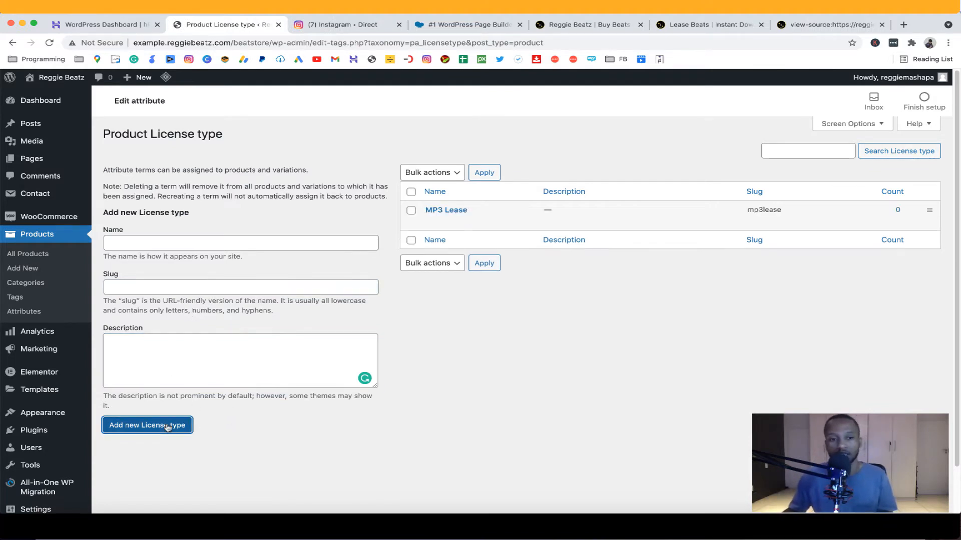
Add a second license type term named "Wav Lease" with the slug "Wavlease".
click(222, 245)
text(W)
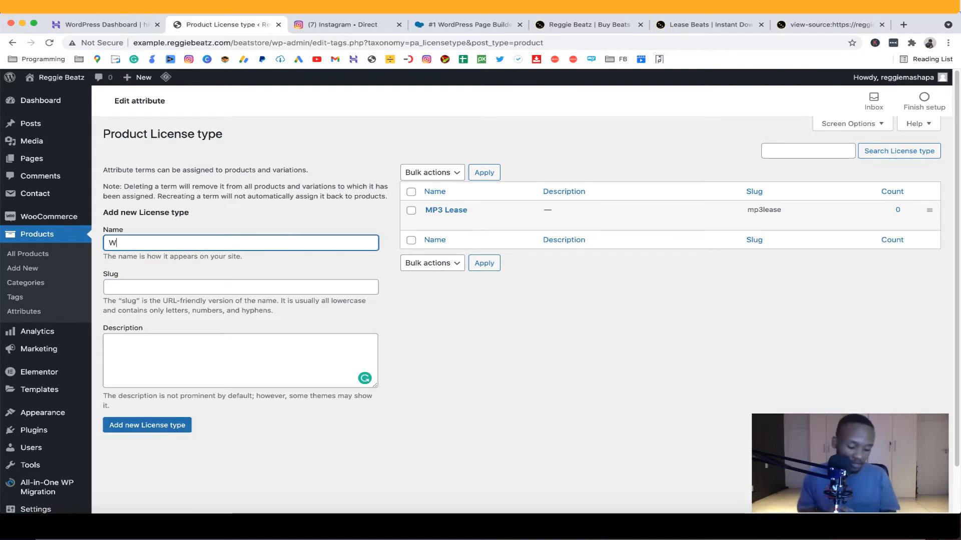
text(av Lease)
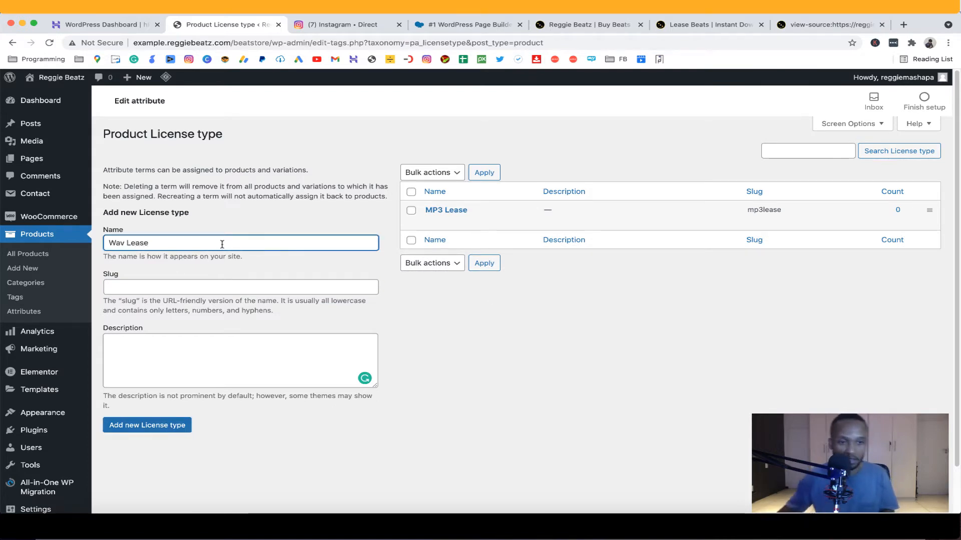
click(174, 286)
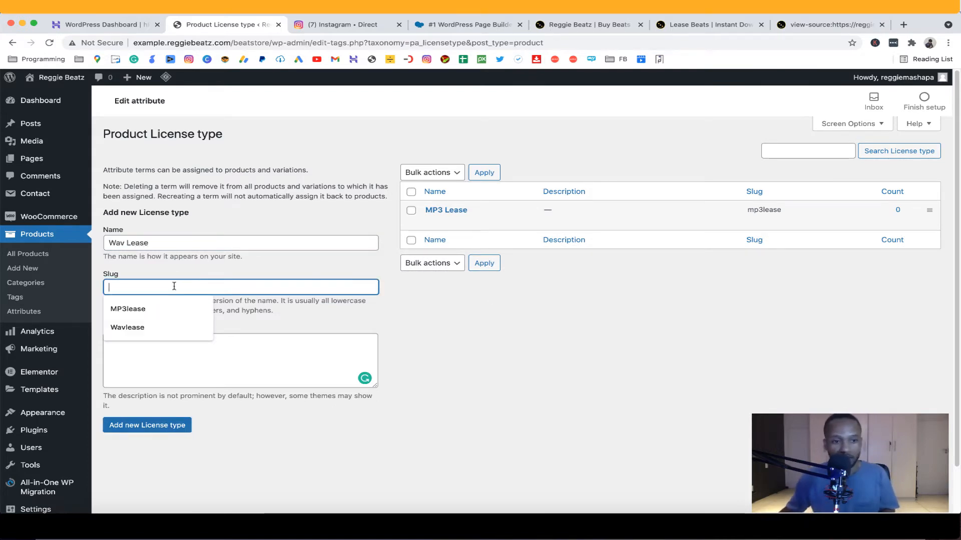
click(160, 327)
click(171, 426)
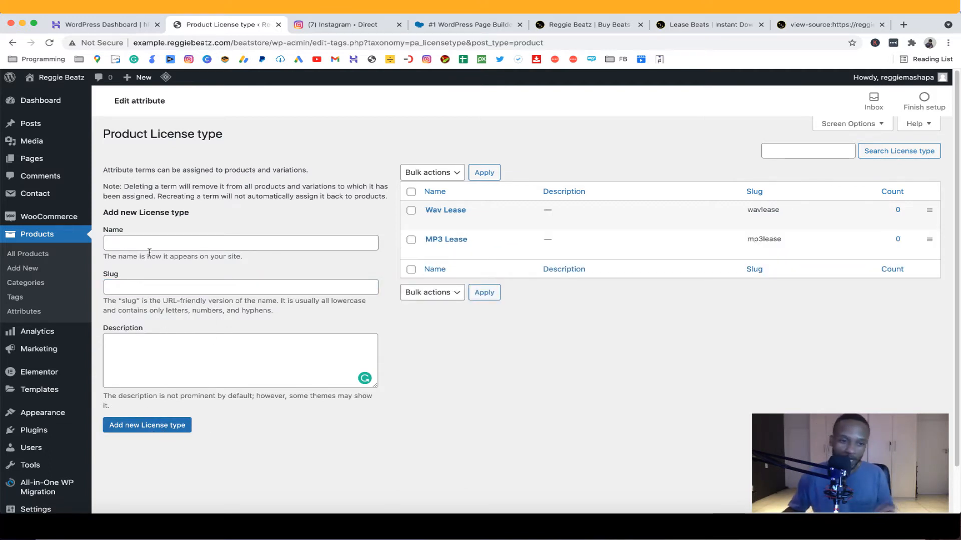
Add a third license type term named "Unlimited Lease" with its name copied as the slug, without the space: "UnlimitedLease".
click(167, 244)
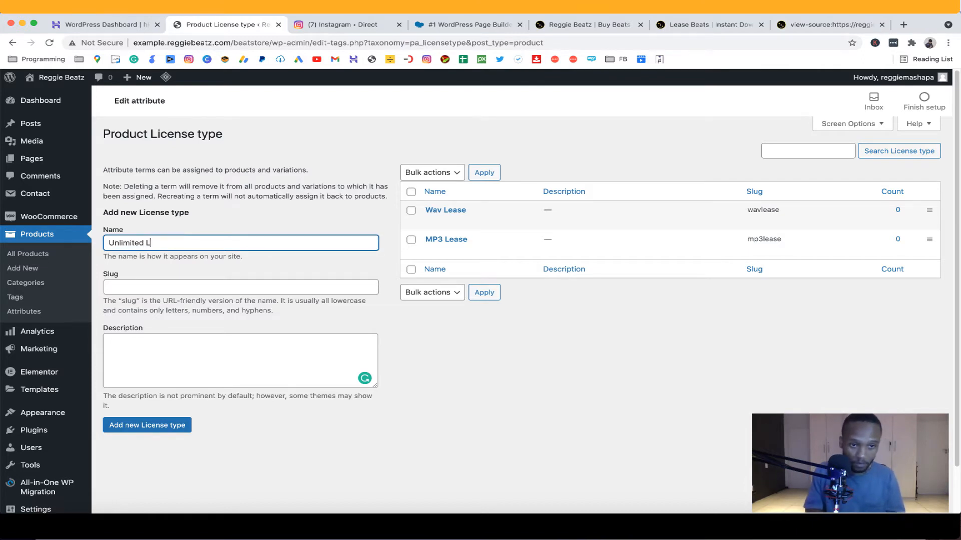
text(Unlimited Lease)
click(170, 288)
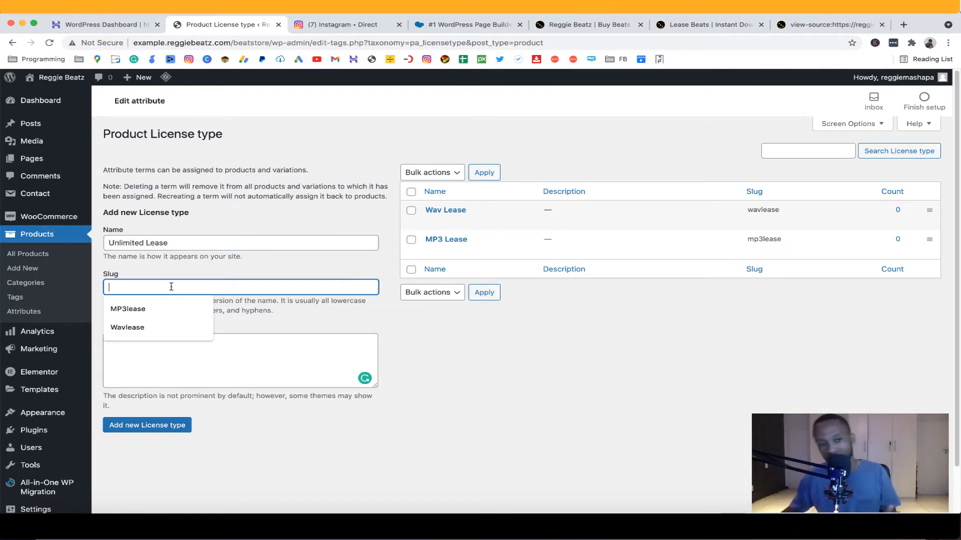
key(shift+Tab)
key(ctrl+c)
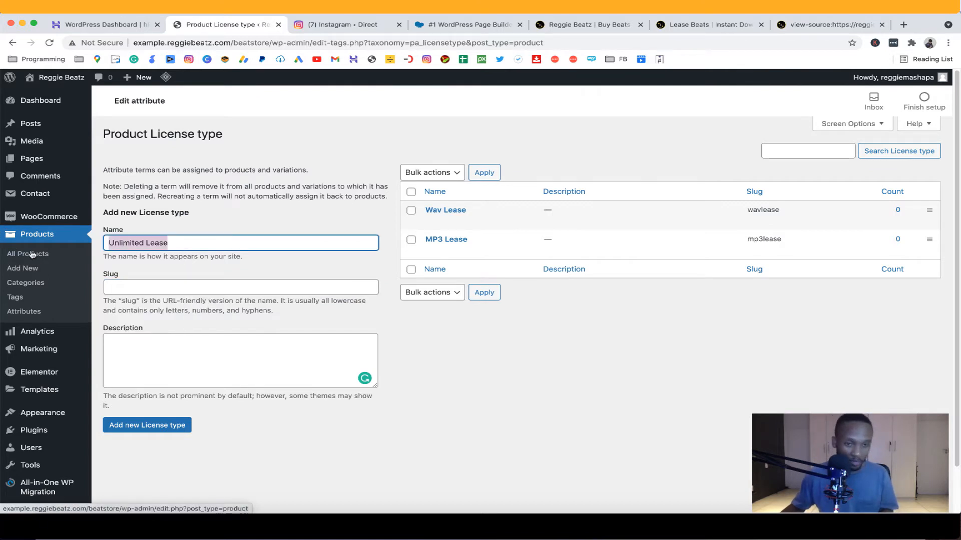
click(153, 284)
key(ctrl+v)
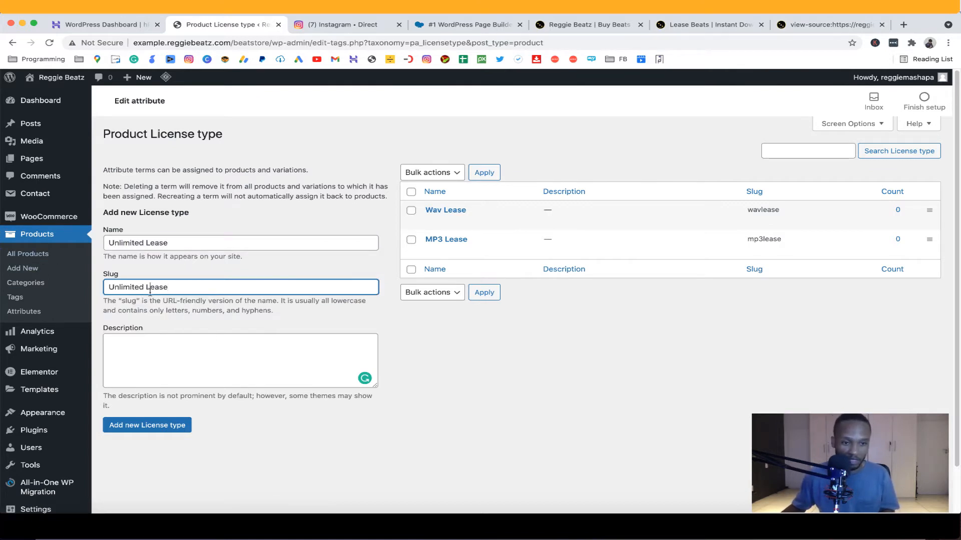
click(148, 288)
key(BackSpace)
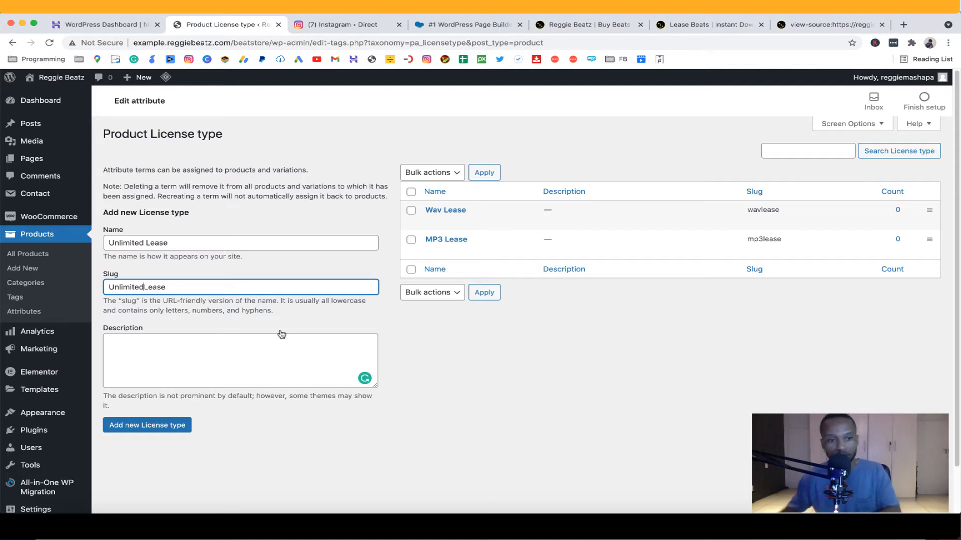
click(190, 425)
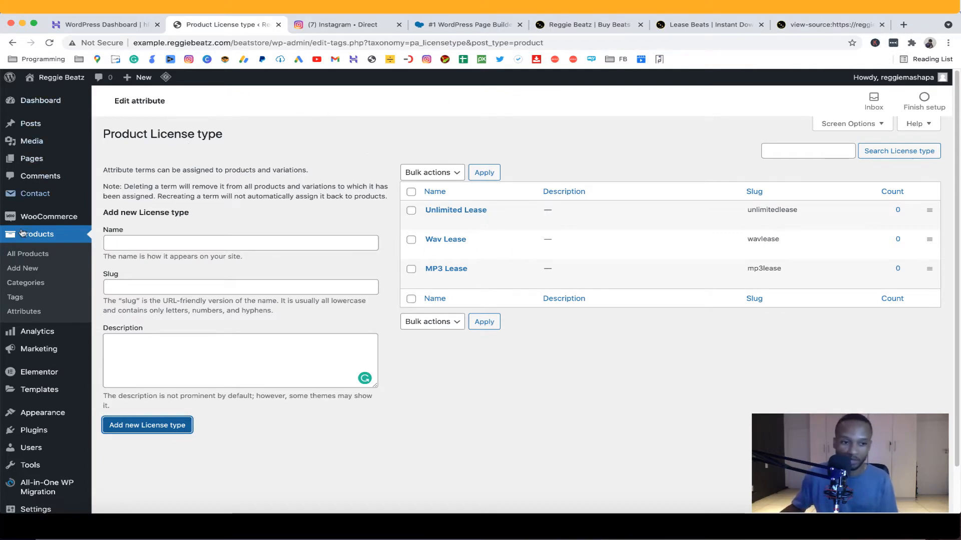
Start a new product and name it "Young Thug Type Beat 2021 [Slime]".
click(28, 257)
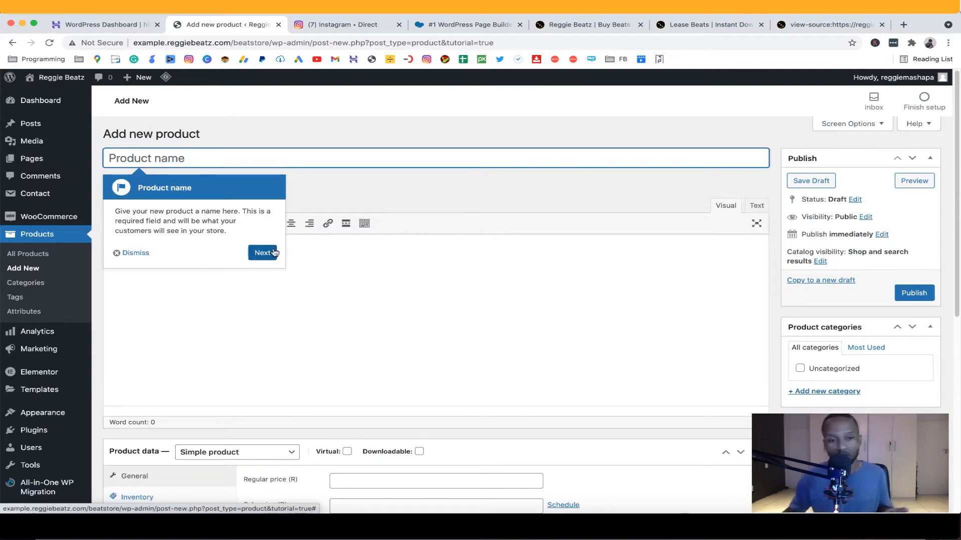
click(281, 166)
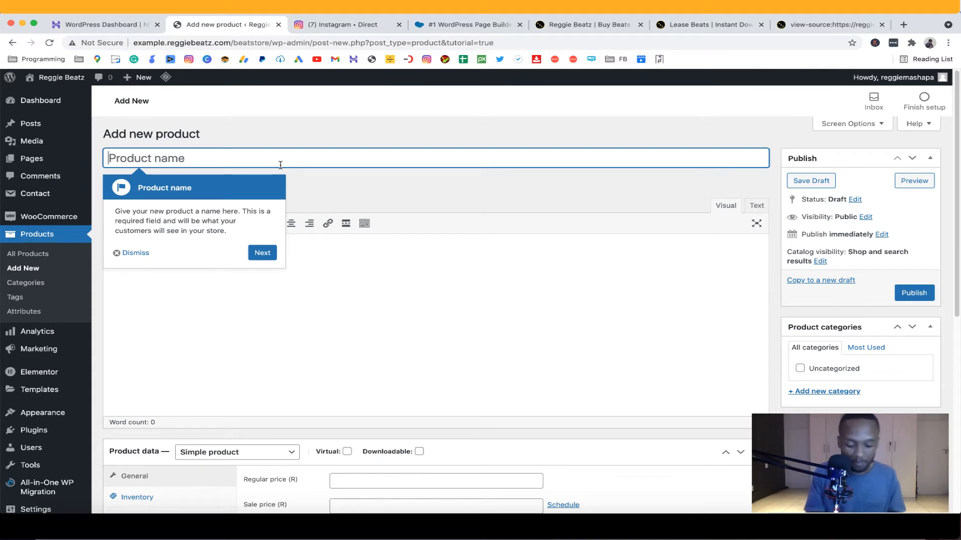
text(Young Th)
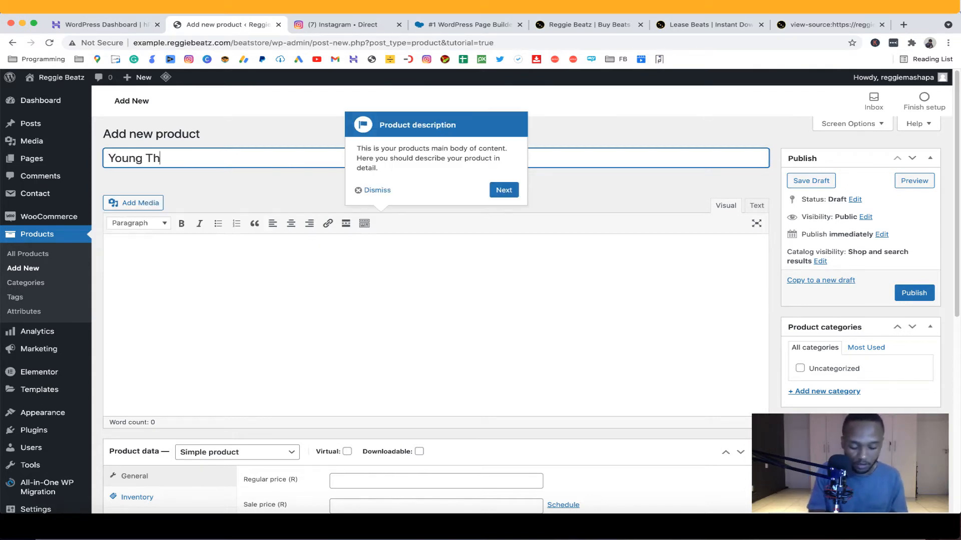
text(ug Type )
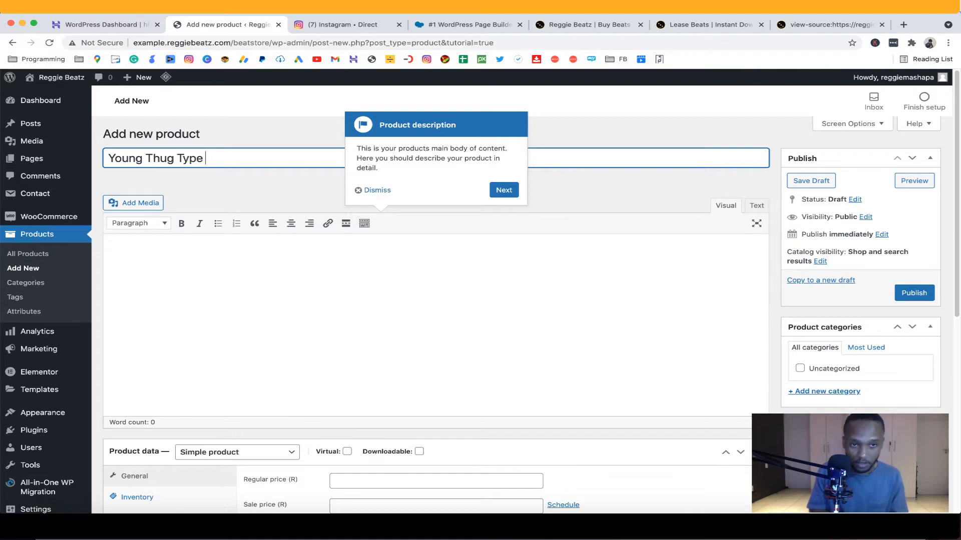
text(Beat 2021 )
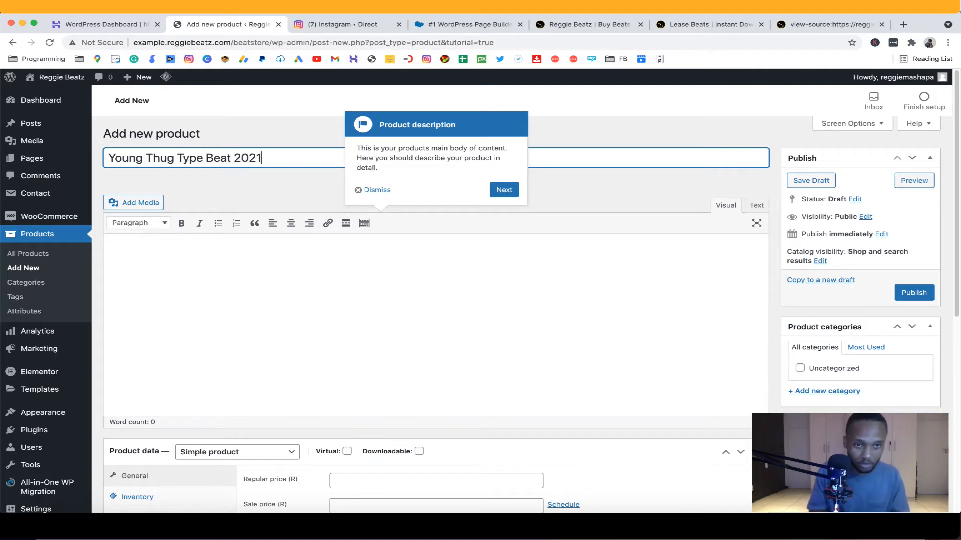
text([])
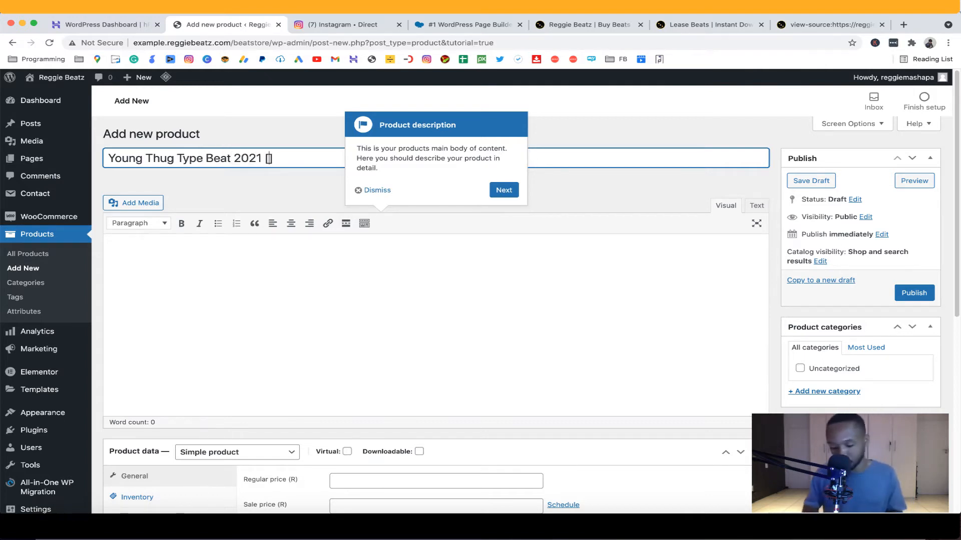
text(Slime)
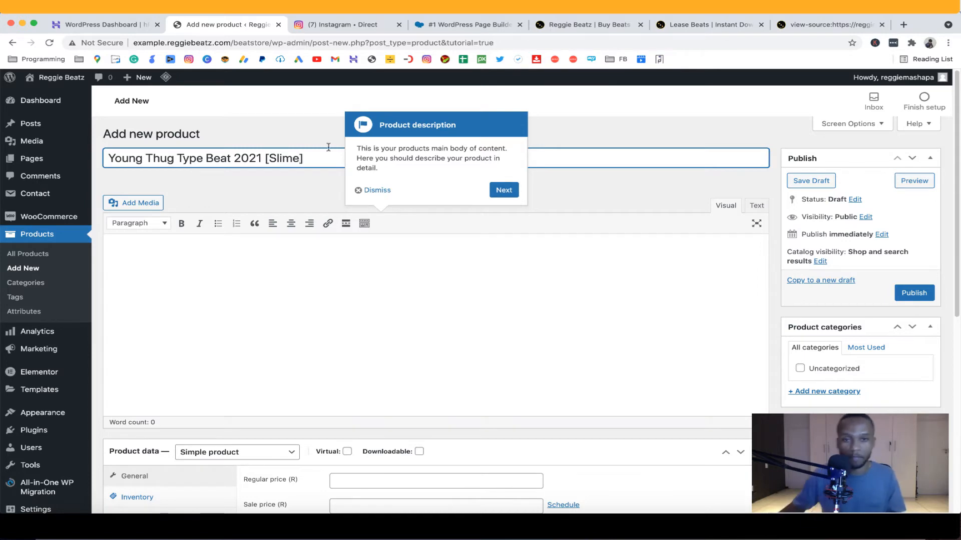
click(503, 189)
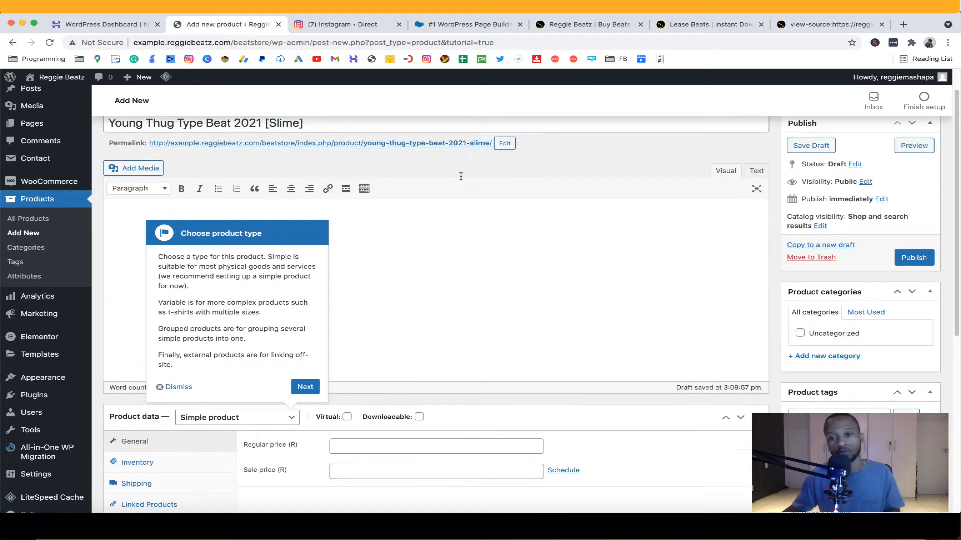
Create a new product category named "Hip Hop" and assign the beat to it.
scroll(365, 166, up, 3)
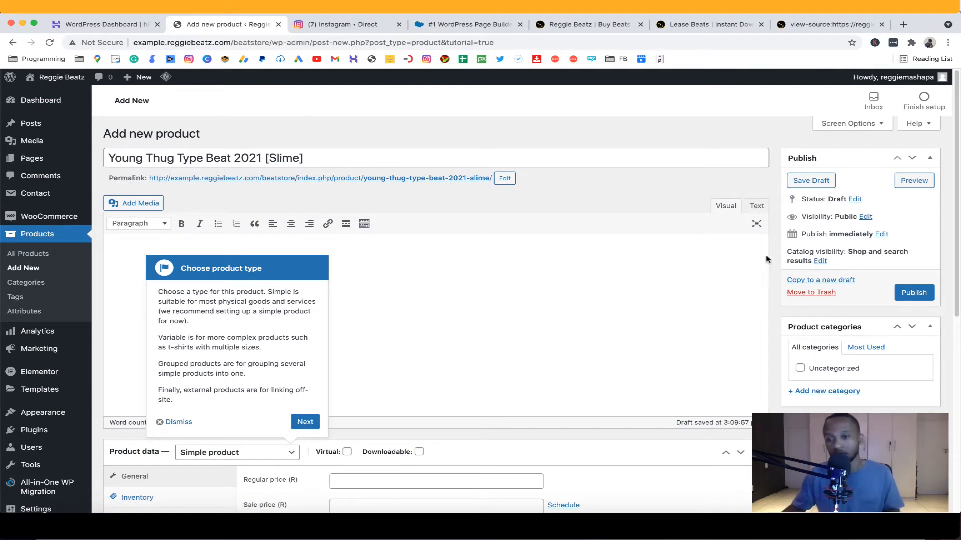
click(829, 392)
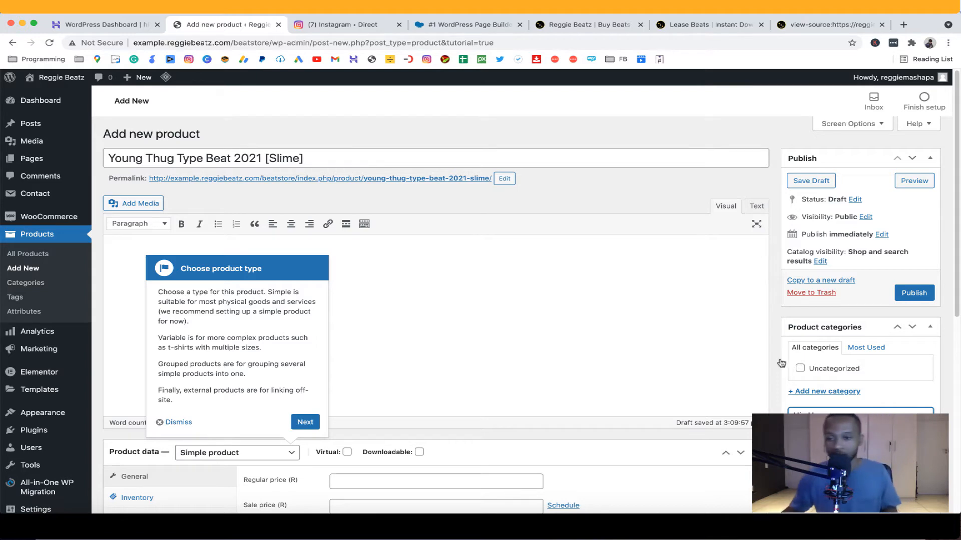
key(Return)
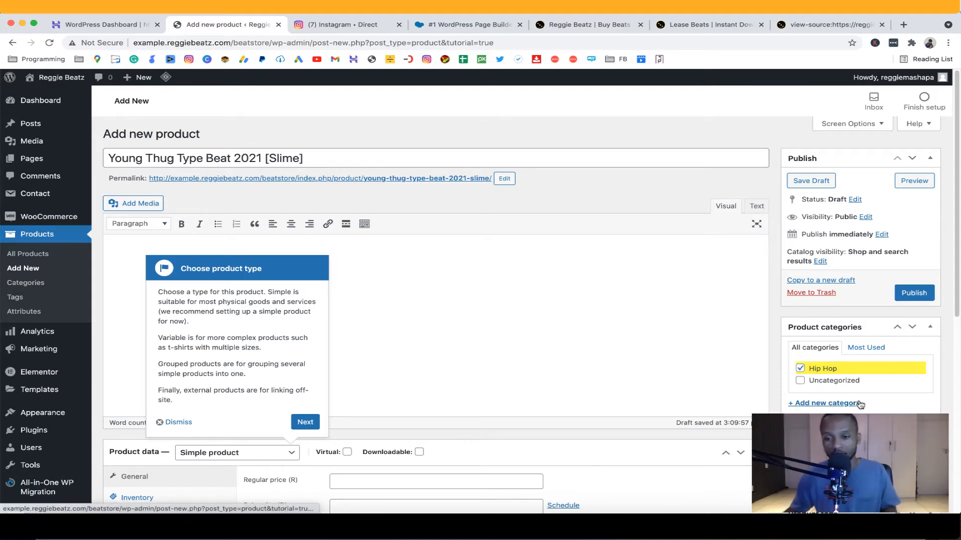
Create a "Trap" product category with Hip Hop as its parent, keeping both categories assigned to the beat.
scroll(837, 393, down, 1)
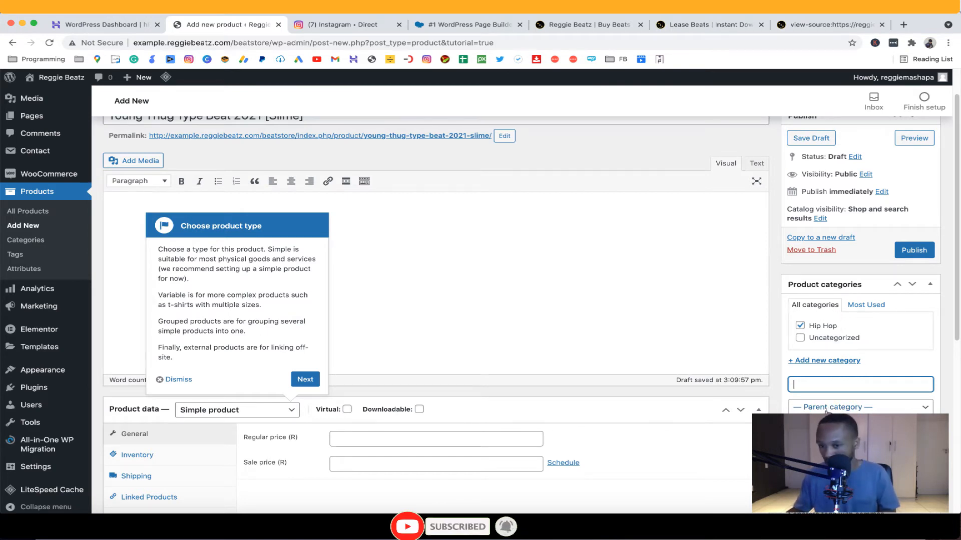
key(Tab)
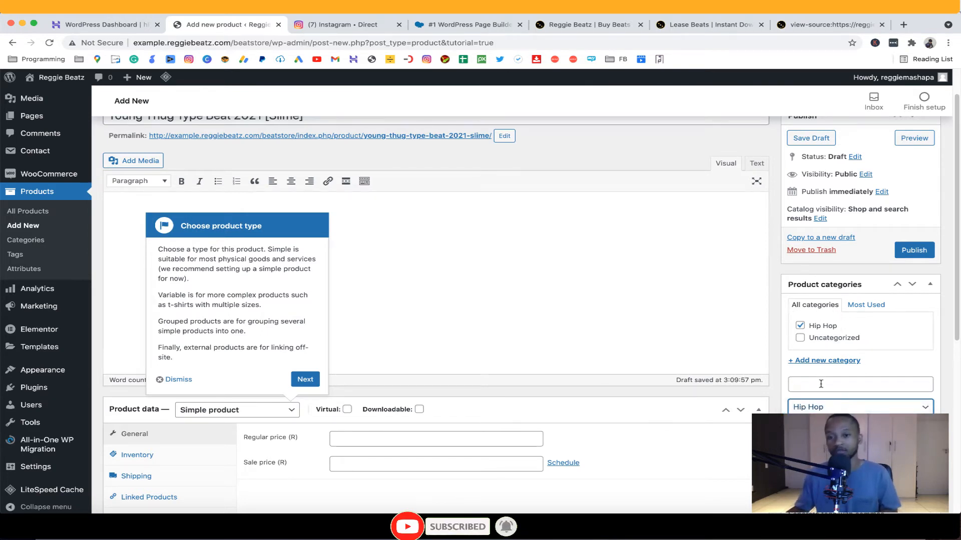
click(821, 381)
text(Trap)
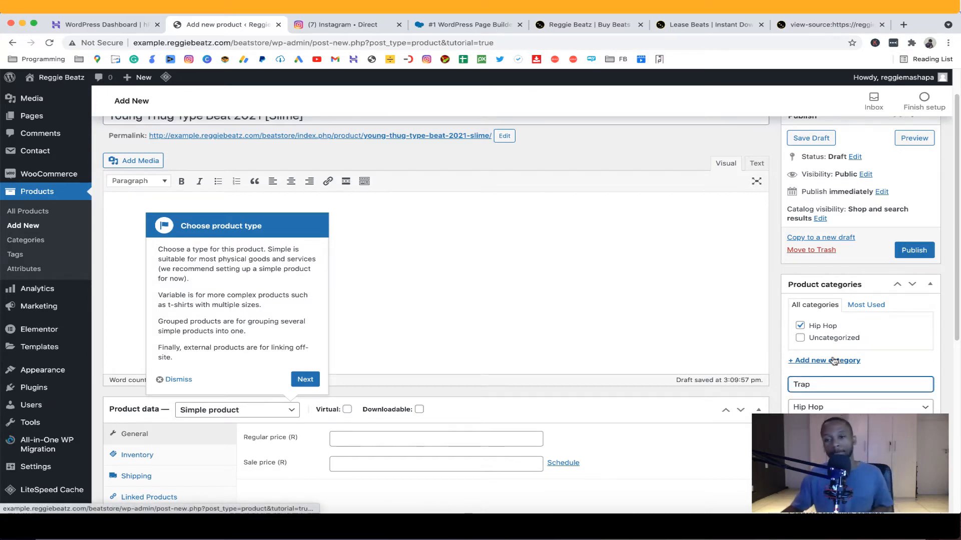
key(Return)
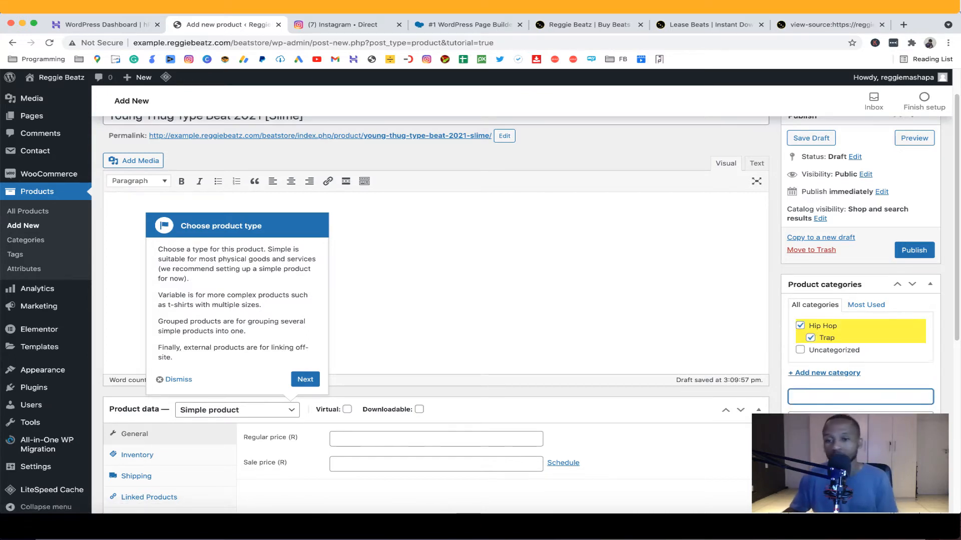
click(800, 325)
click(800, 326)
scroll(799, 324, down, 1)
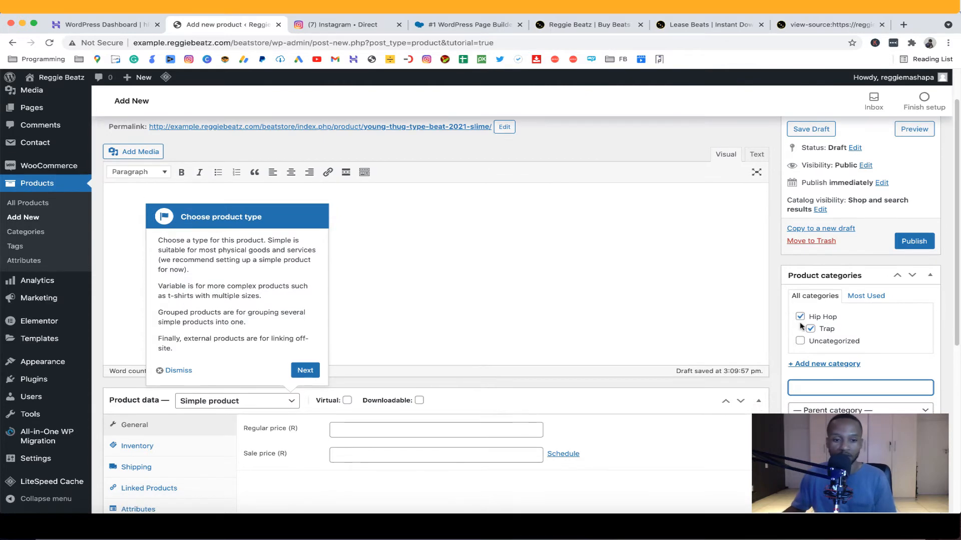
click(305, 353)
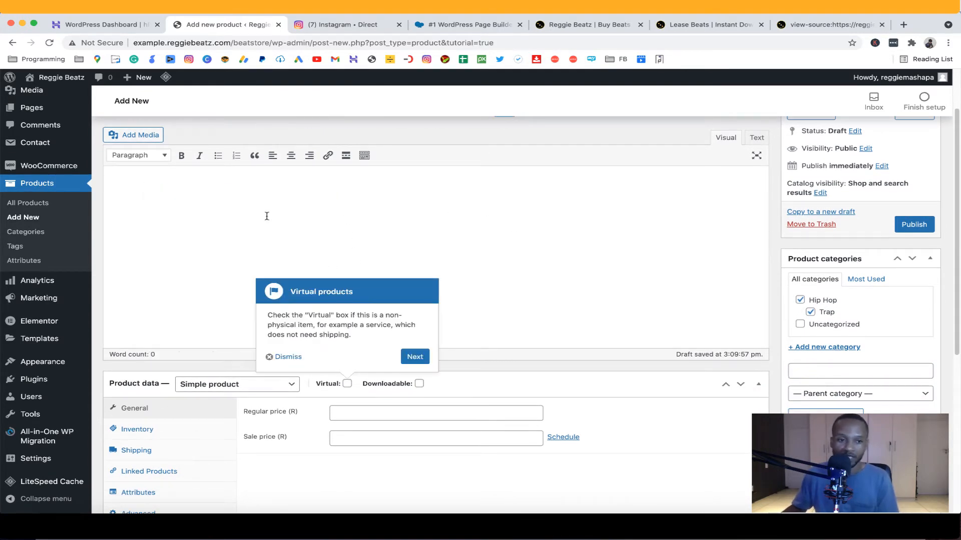
scroll(230, 196, up, 3)
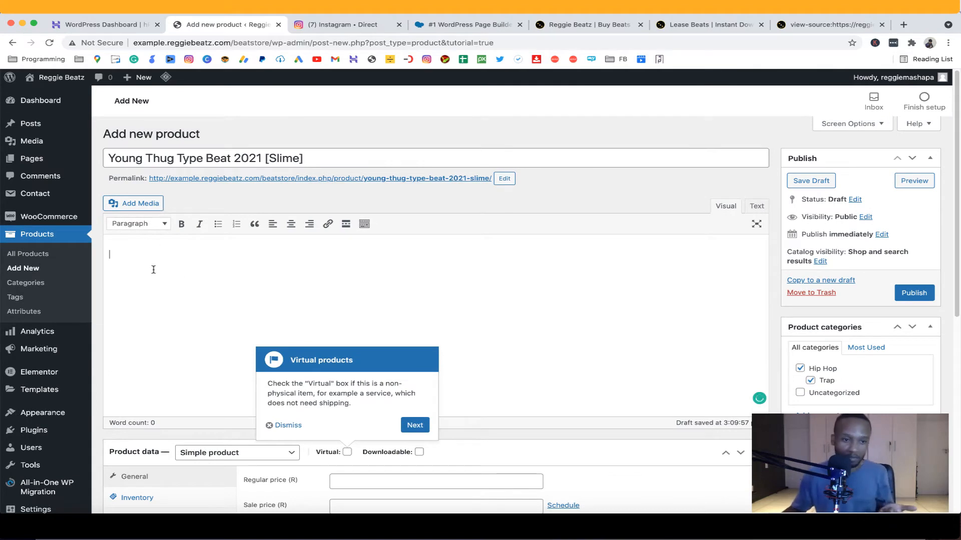
text(BPM)
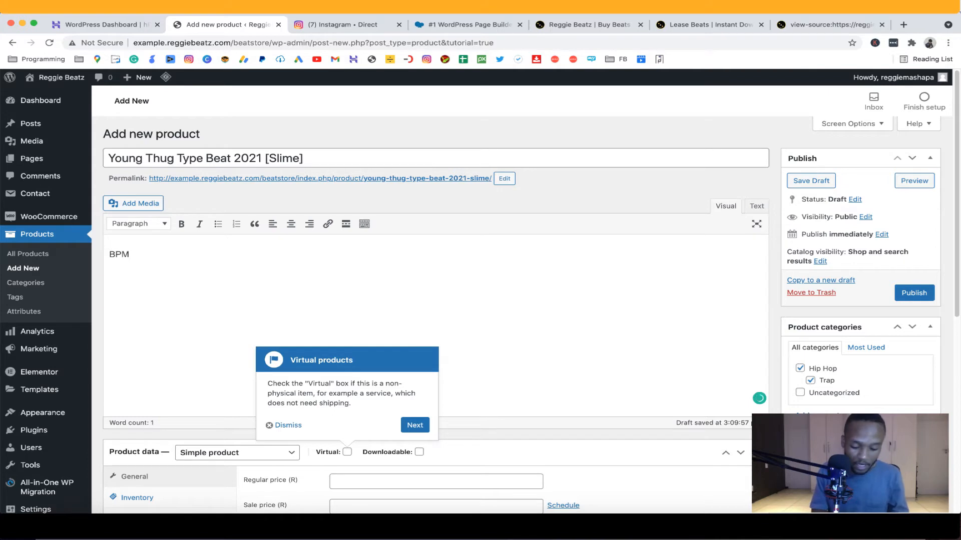
key(BackSpace)
key(BackSpace)
key(BackSpace)
key(BackSpace)
Write the labels "Name of beat", "Key", "Produced by" and "Tempo" on separate lines of the product description.
text(Na)
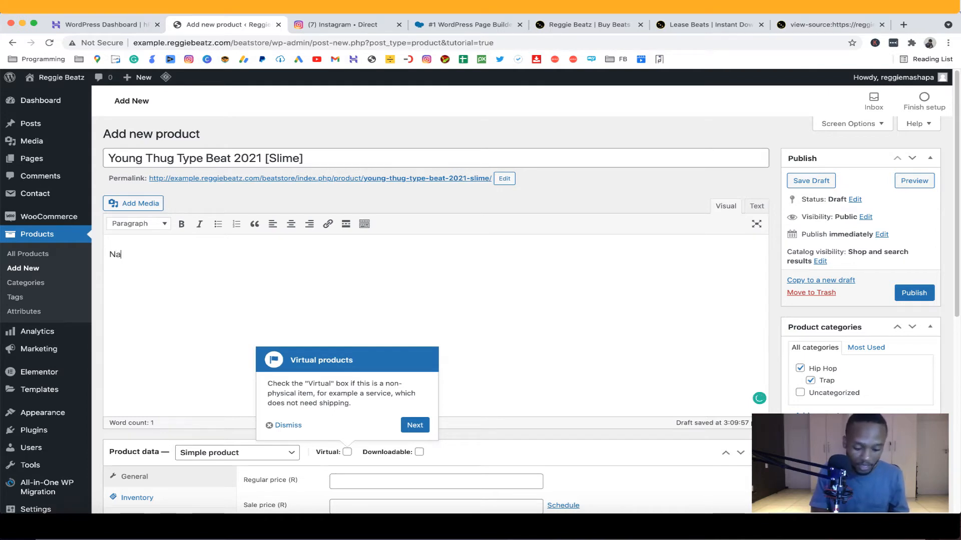
text(me of bea)
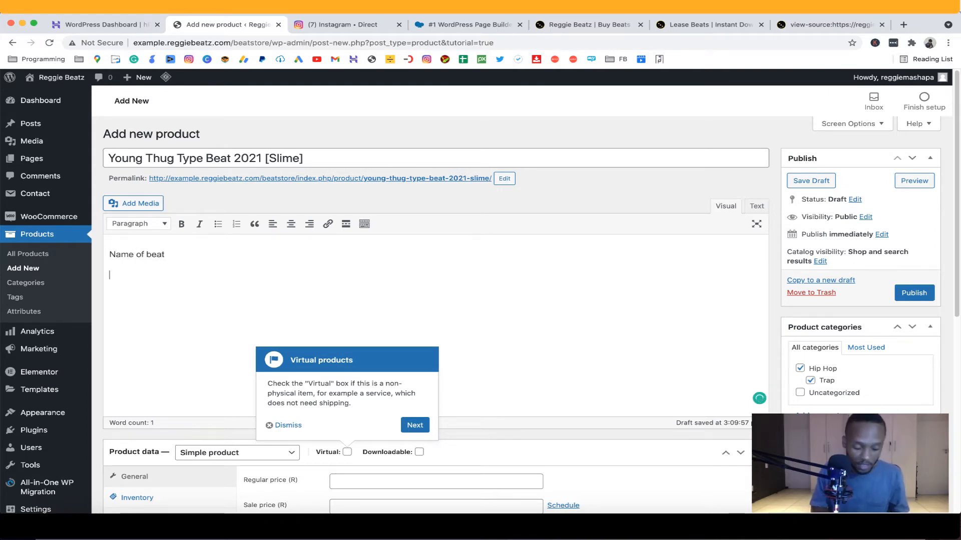
text(t)
key(Return)
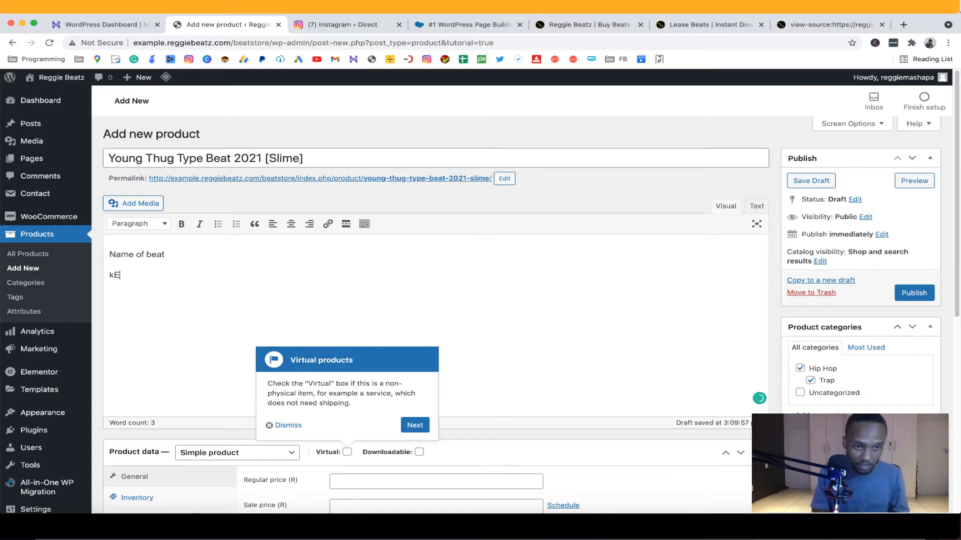
text(Keyy)
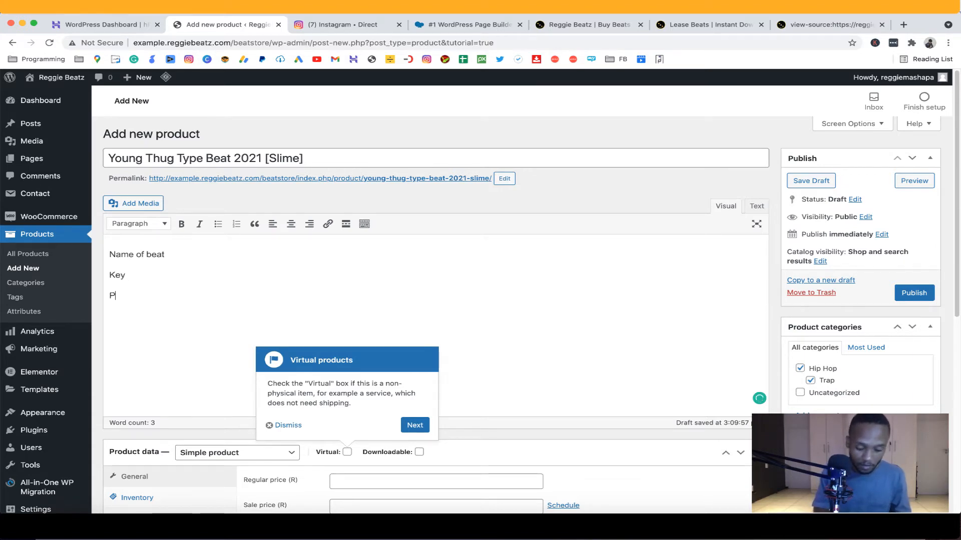
text(rodd)
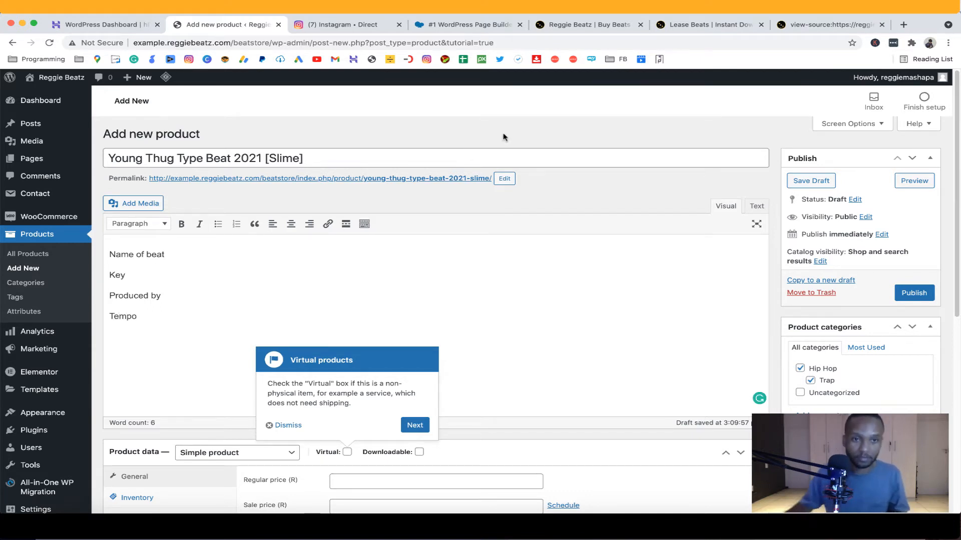
Copy the product name into the description after "Name of beat :".
triple_click(352, 156)
key(super+c)
mouse_move(49, 127)
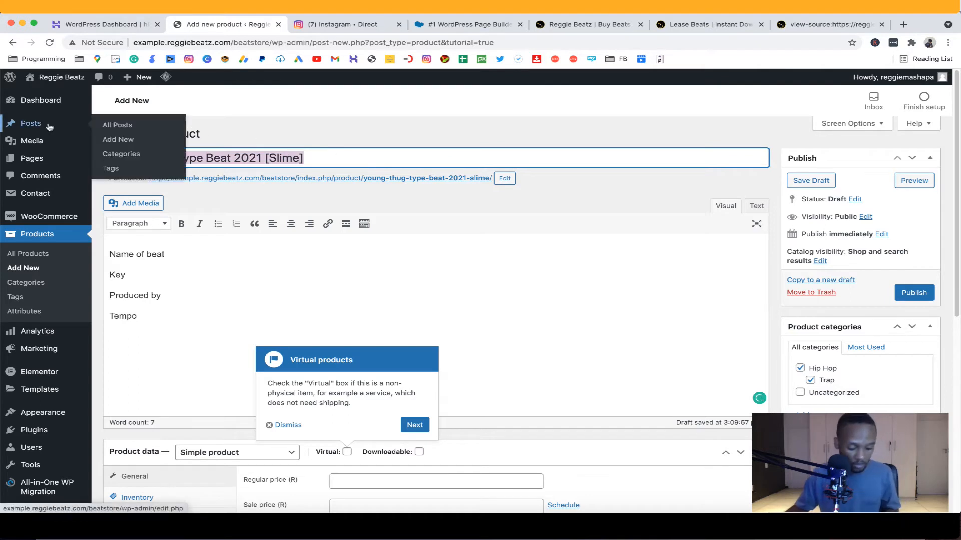
click(183, 252)
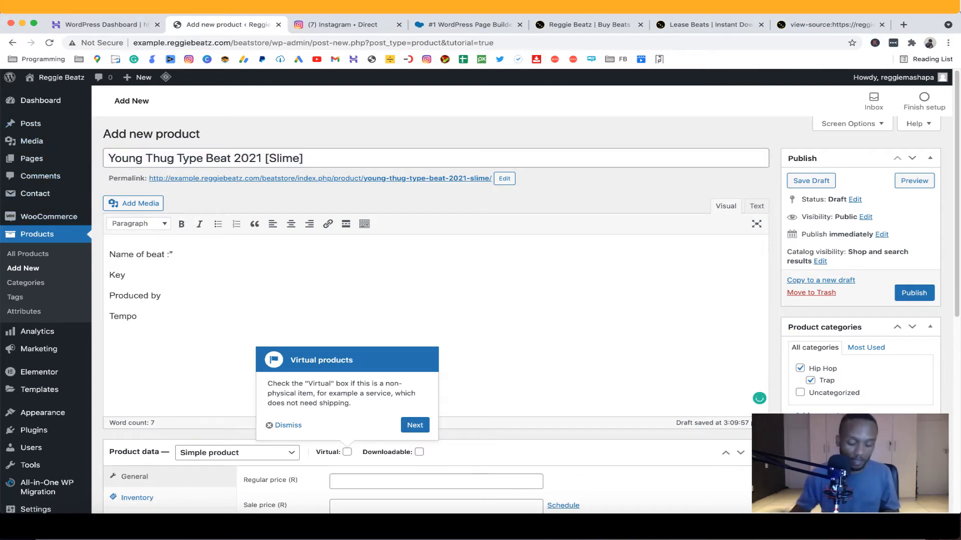
key(super+v)
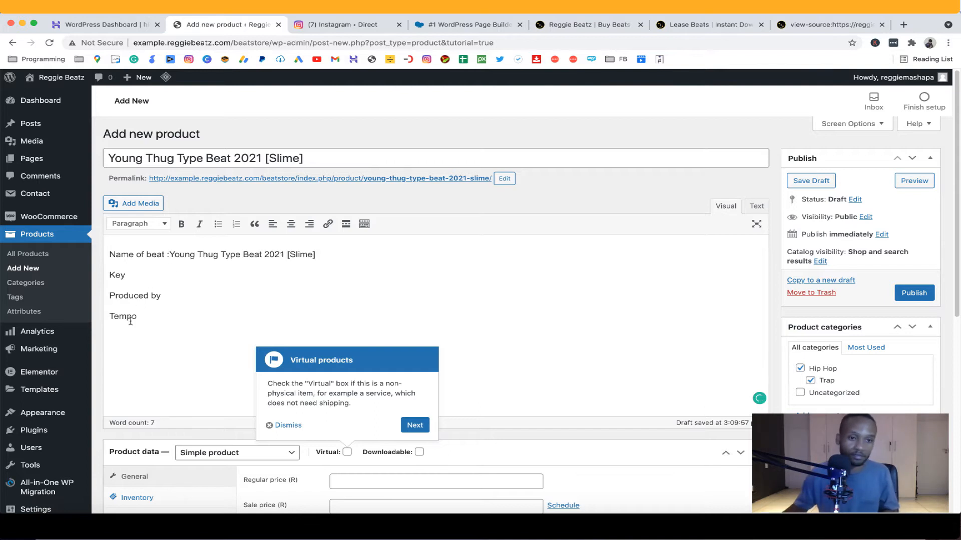
Complete the description with the key "Cminor", the producer "Reggie Beatz" and the tempo "150bpm", each after a colon.
text(Cminor)
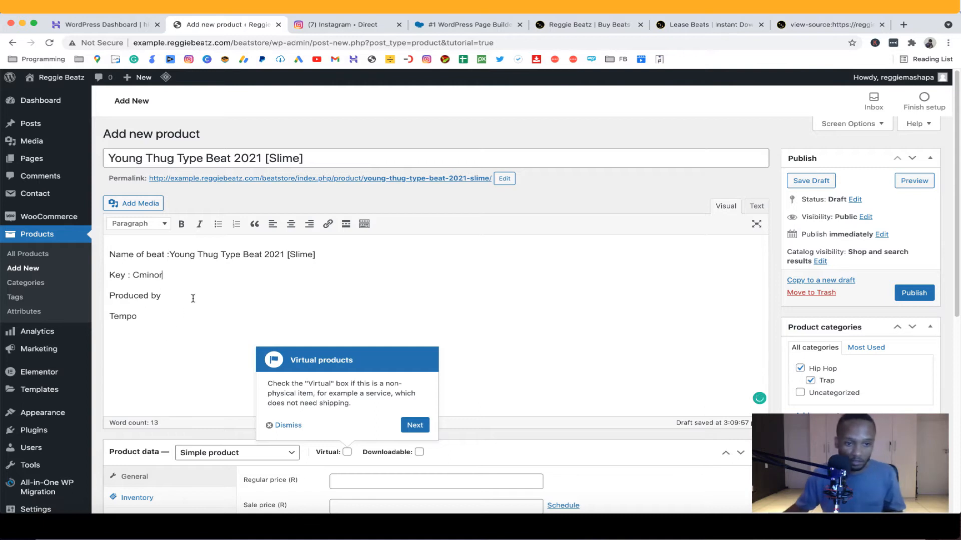
text( Reggie Beatz)
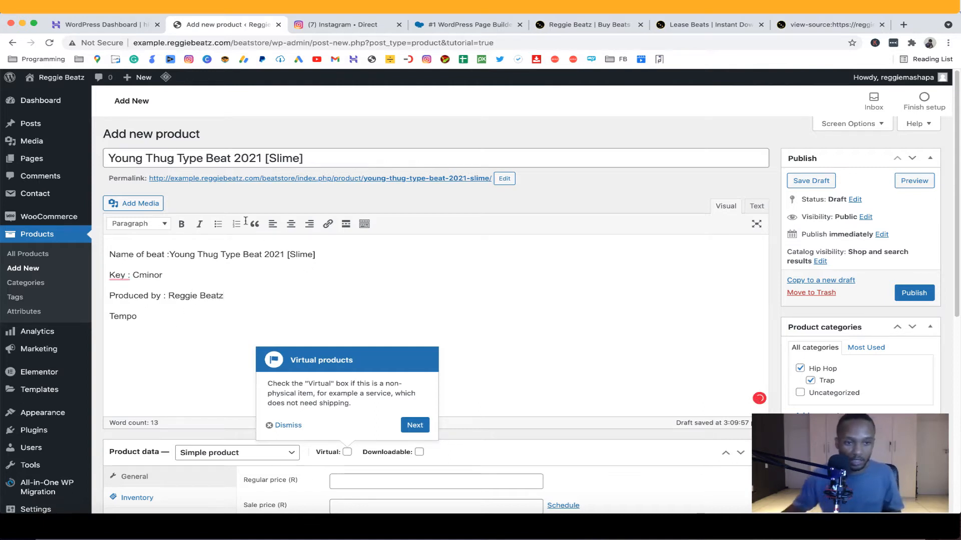
click(190, 317)
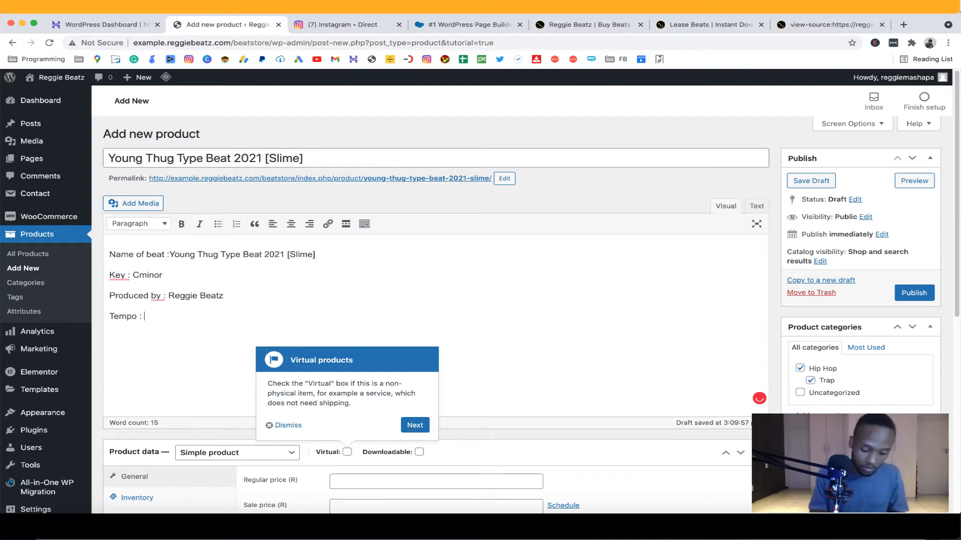
text(150bpm)
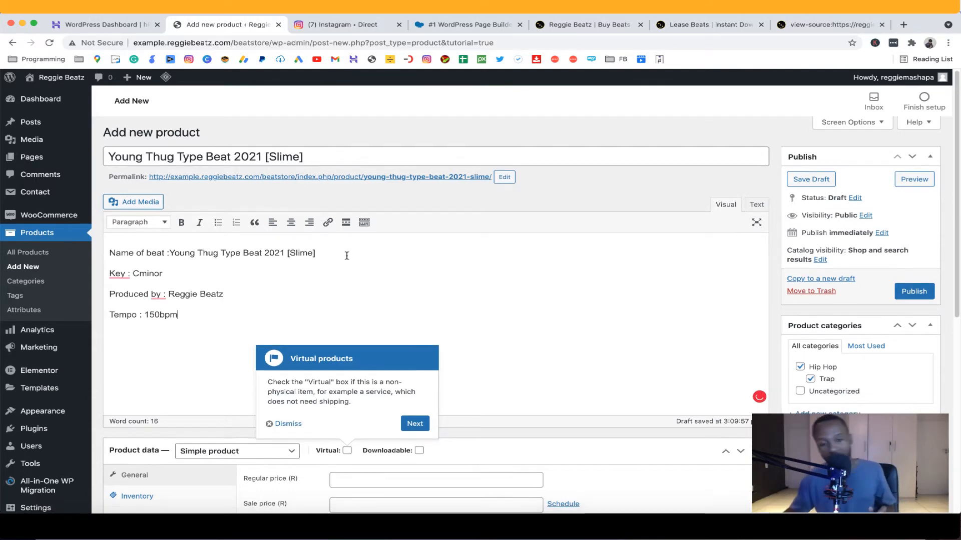
Set the product type in the product data to Variable product.
scroll(347, 256, down, 5)
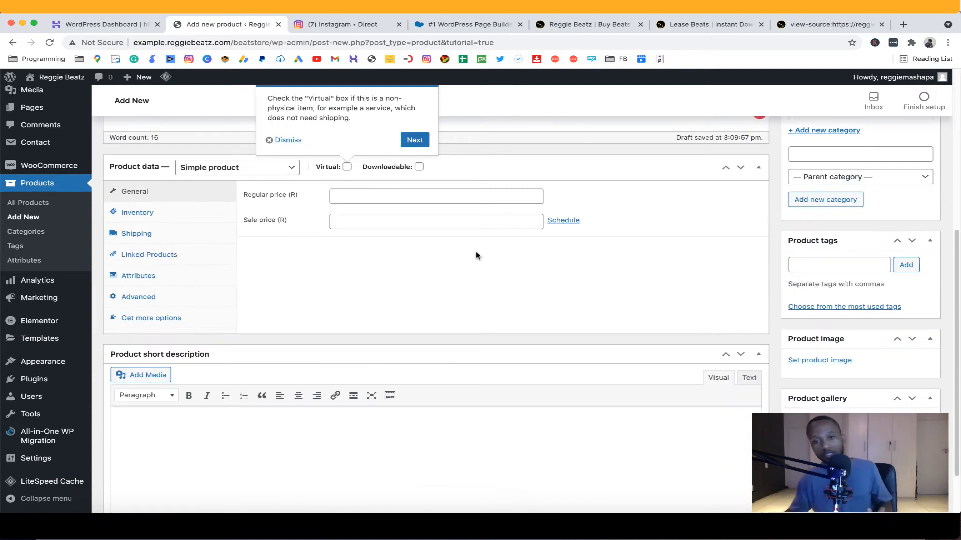
scroll(223, 186, up, 1)
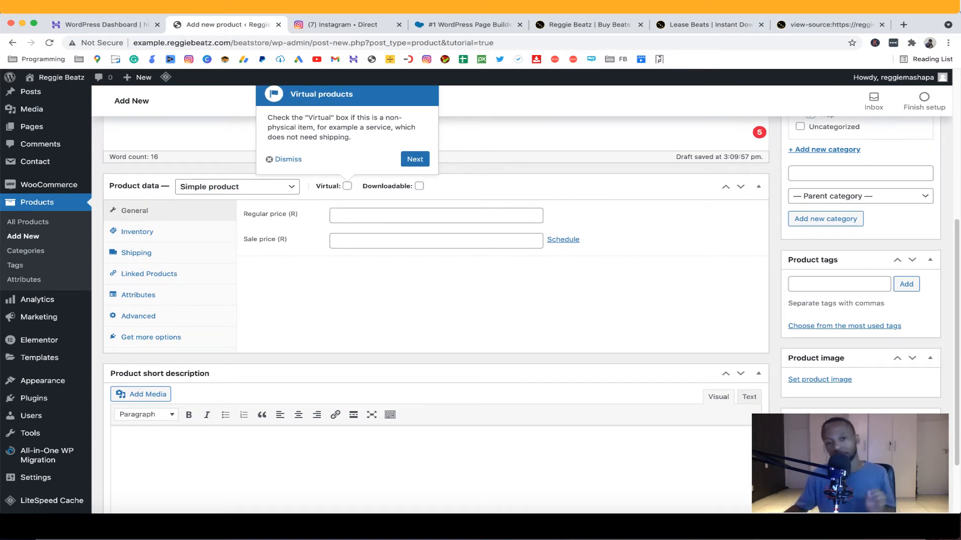
click(251, 189)
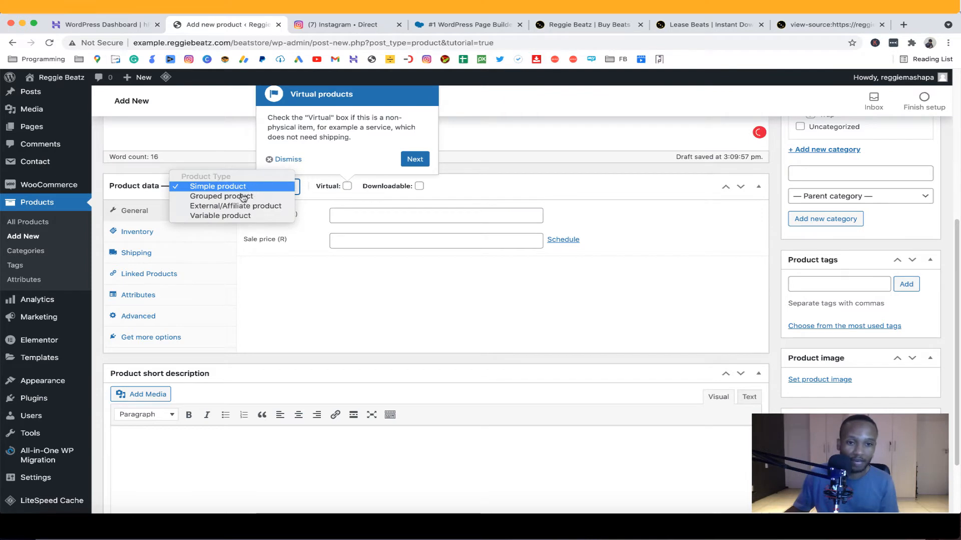
click(243, 216)
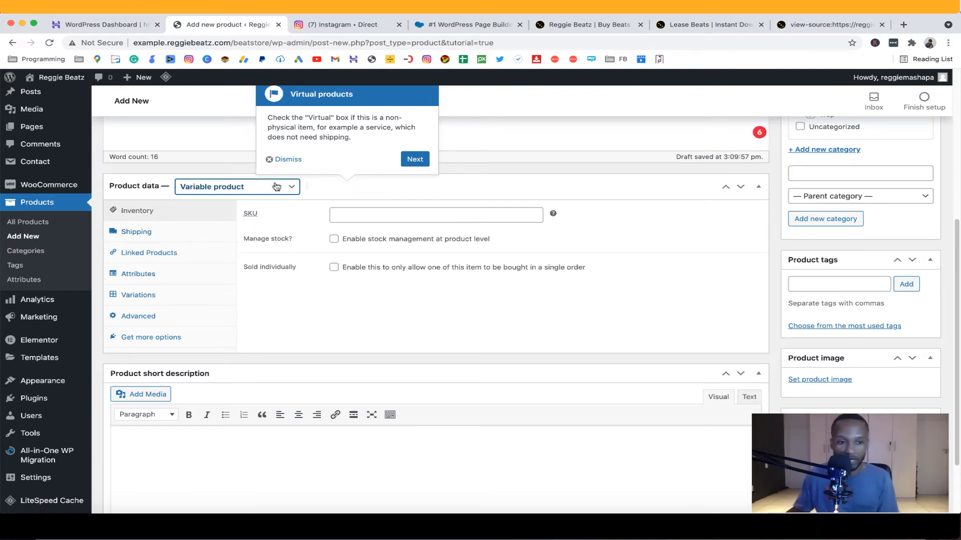
Add the License type attribute to the product's attributes.
click(136, 276)
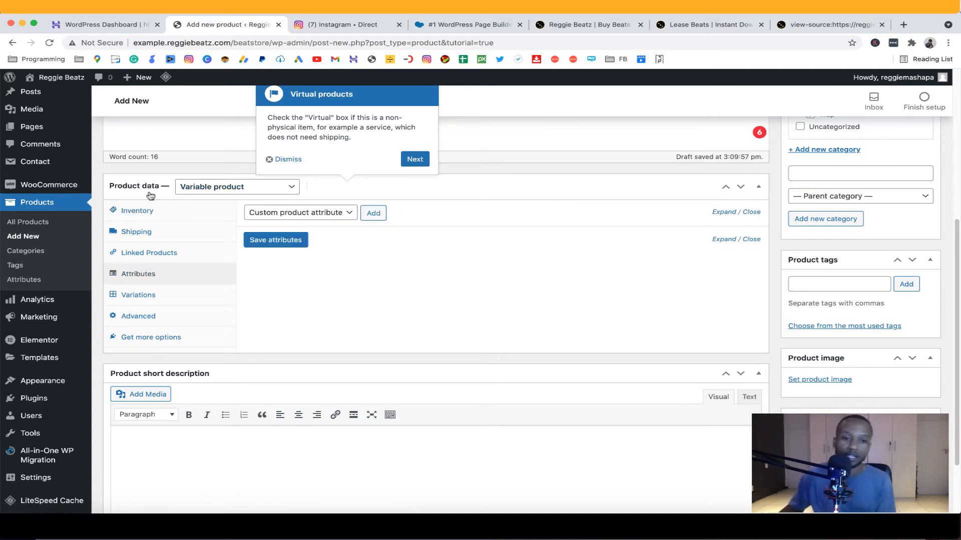
click(350, 216)
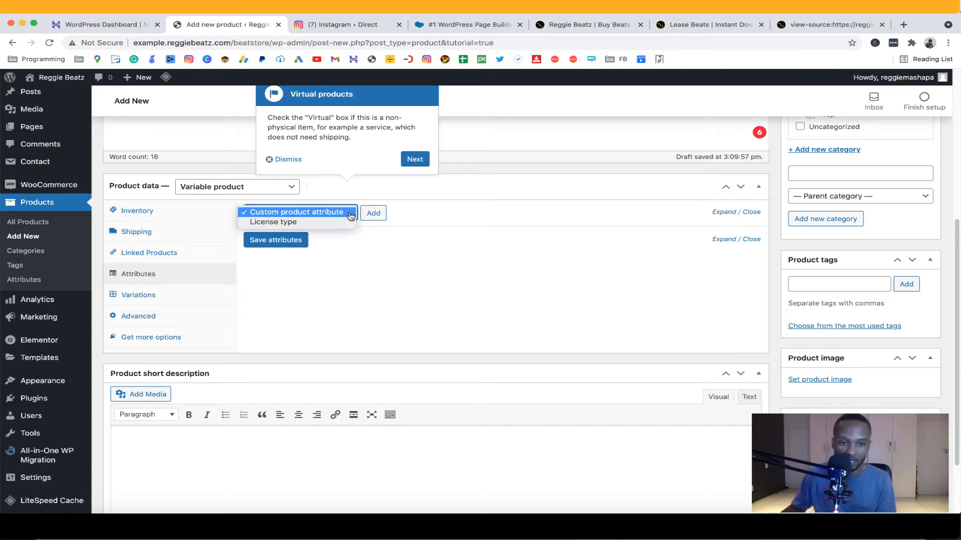
click(300, 224)
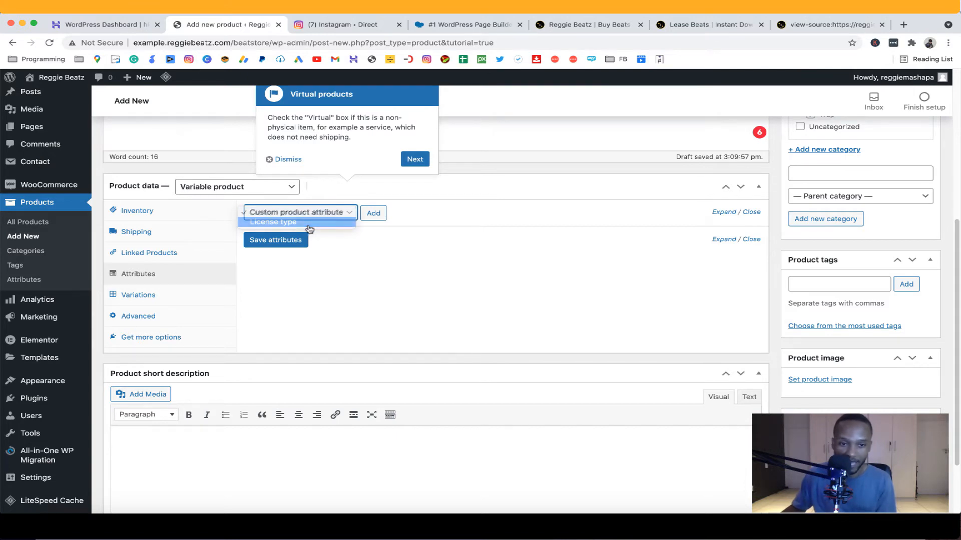
click(373, 214)
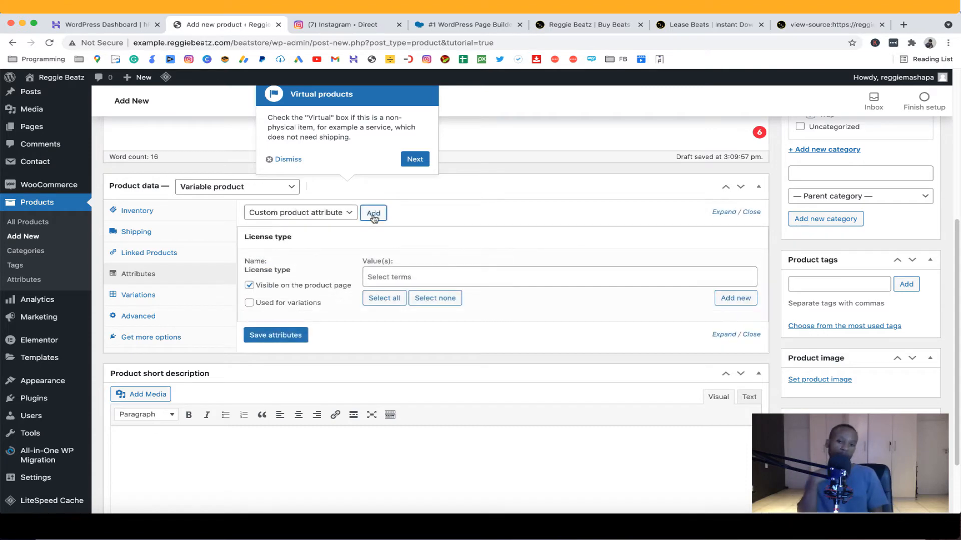
Give License type the values MP3 Lease, Unlimited Lease and Wav Lease, enable it for variations, and save the attributes.
scroll(398, 208, down, 3)
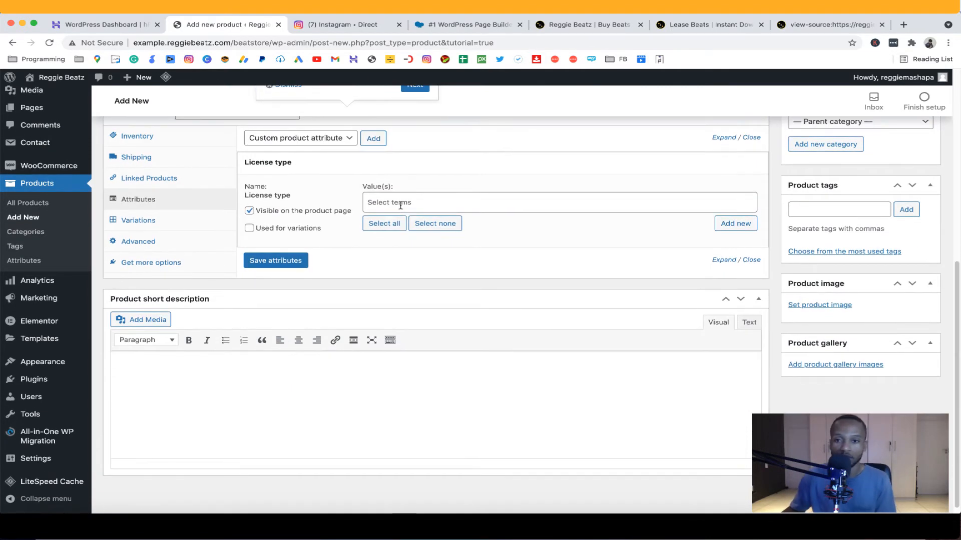
click(392, 202)
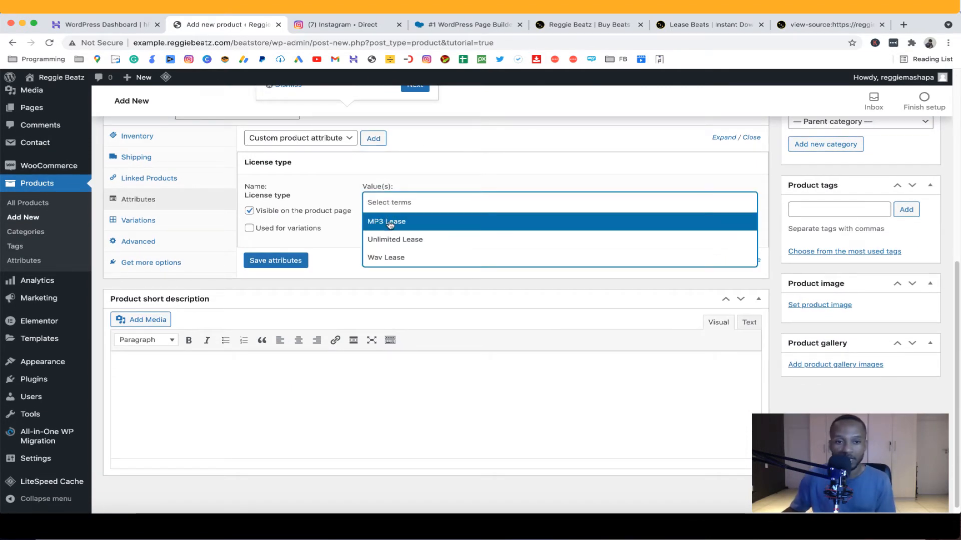
click(390, 223)
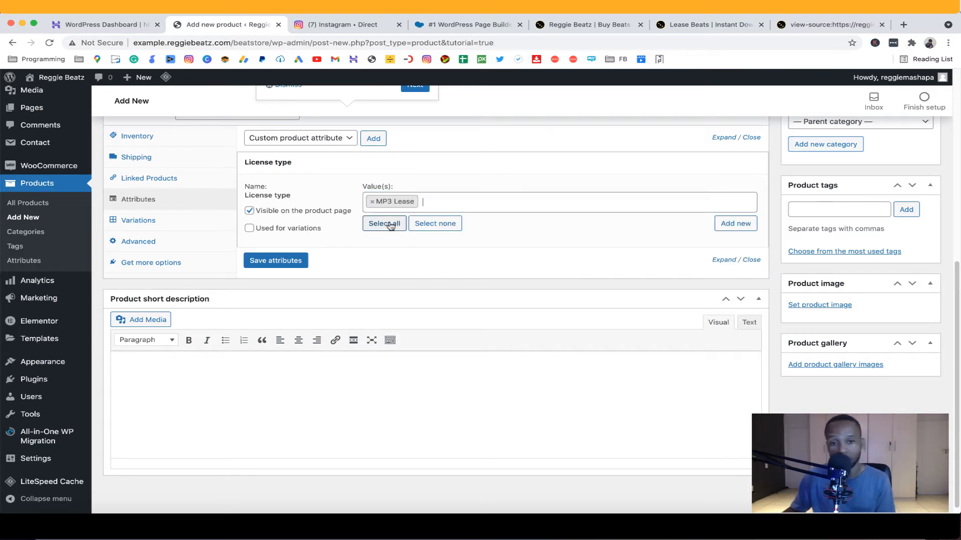
click(439, 201)
click(487, 203)
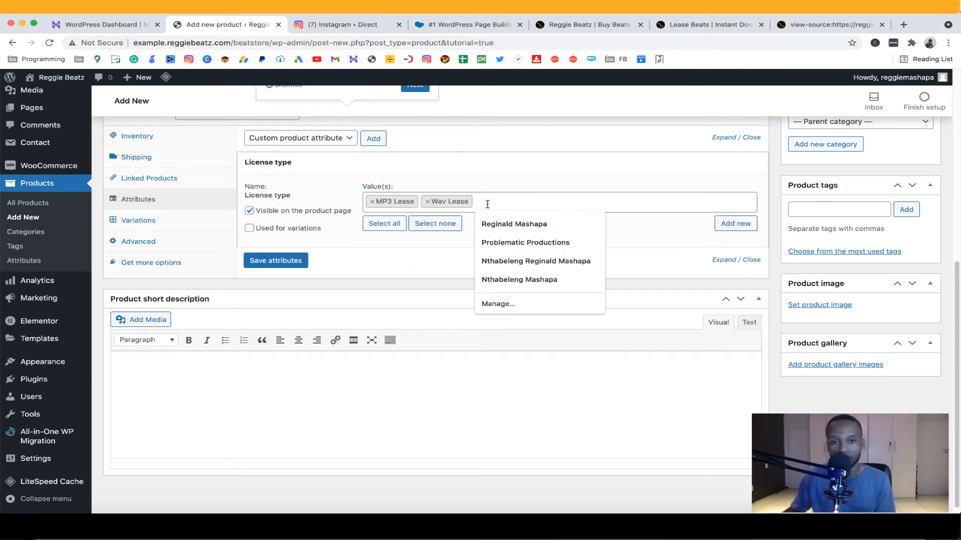
click(411, 241)
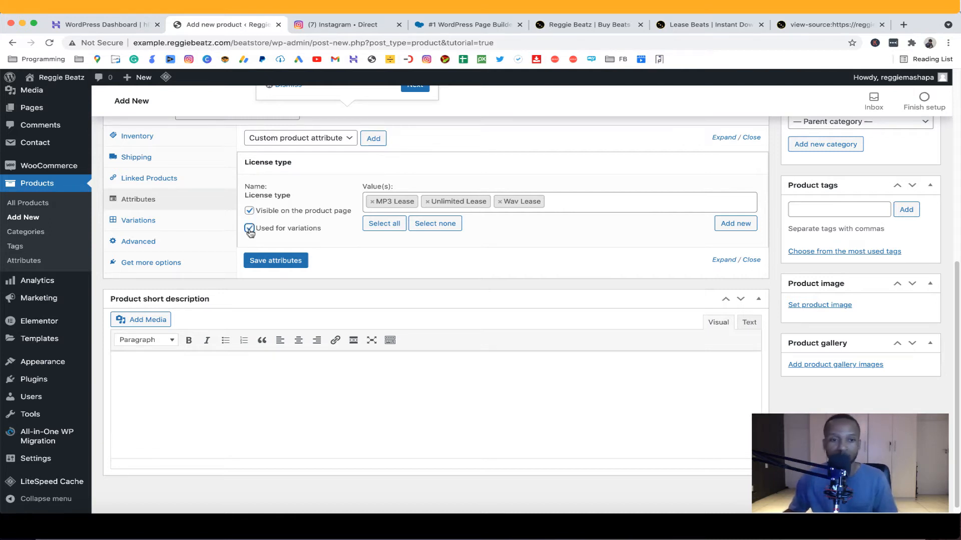
click(292, 266)
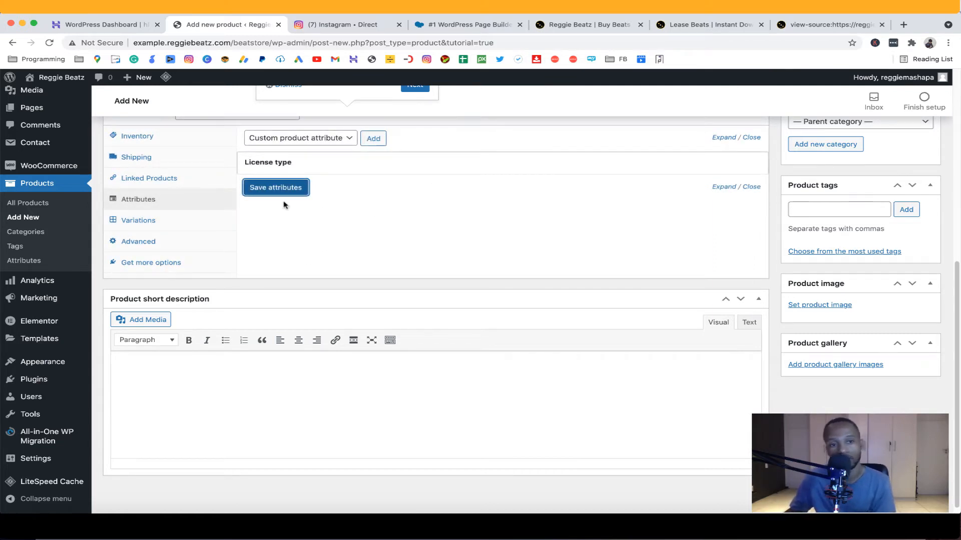
Generate the product's variations from all attributes and accept the confirmations.
click(163, 225)
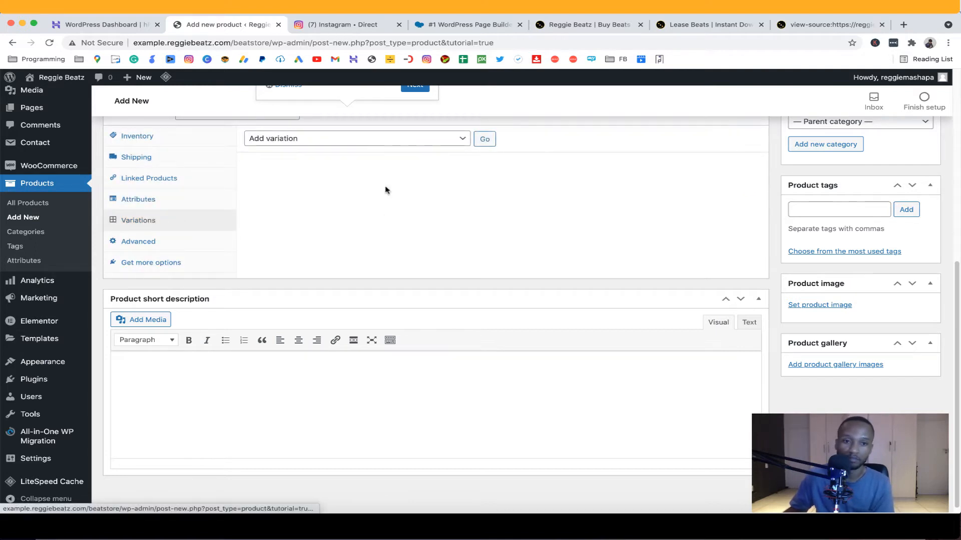
click(461, 142)
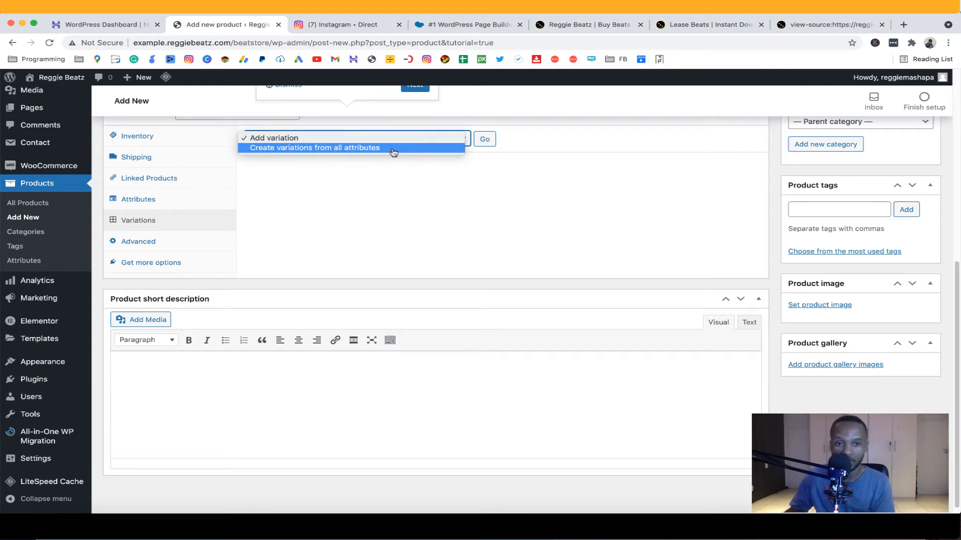
click(363, 149)
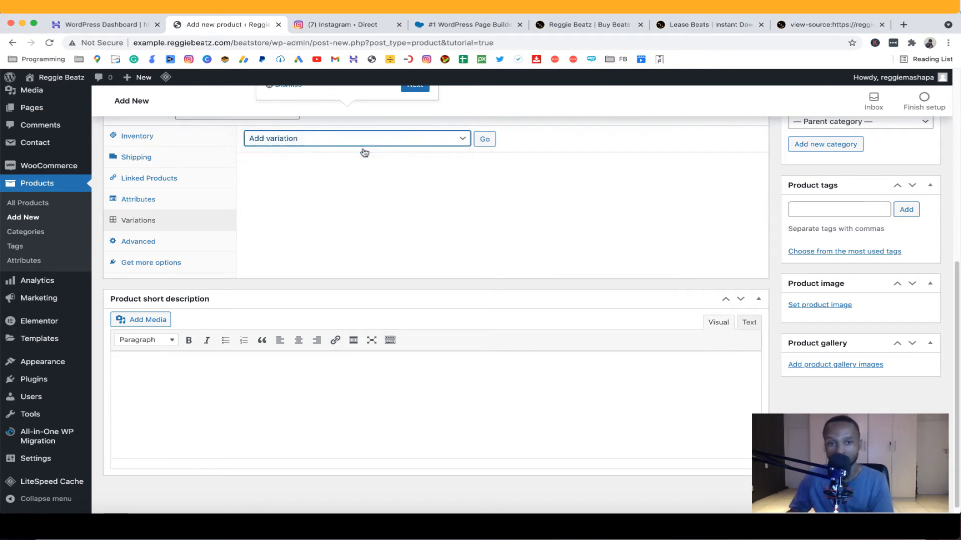
click(485, 139)
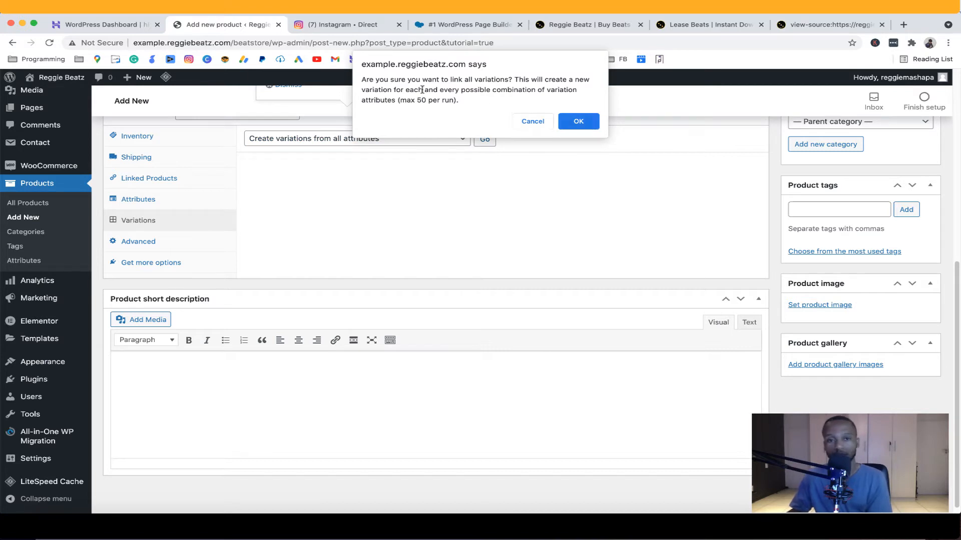
click(570, 123)
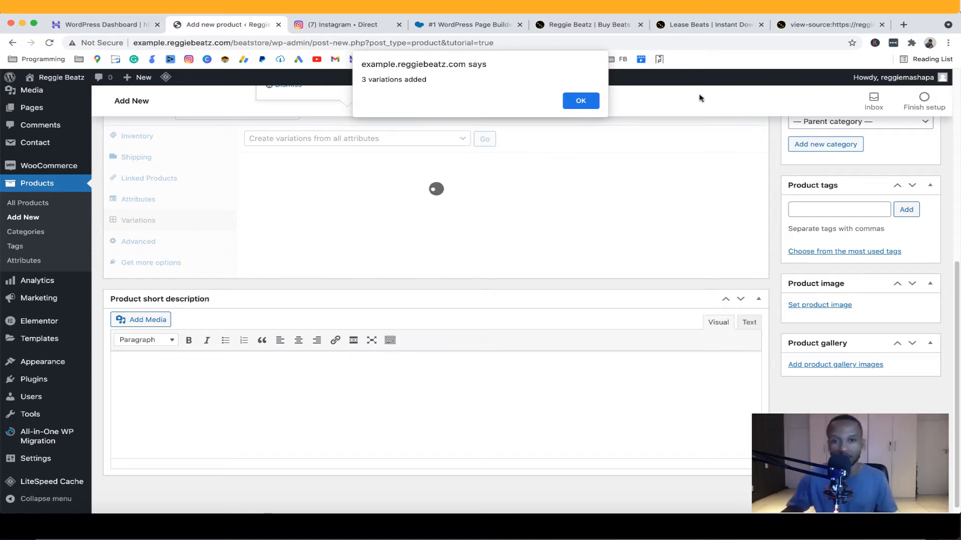
click(589, 106)
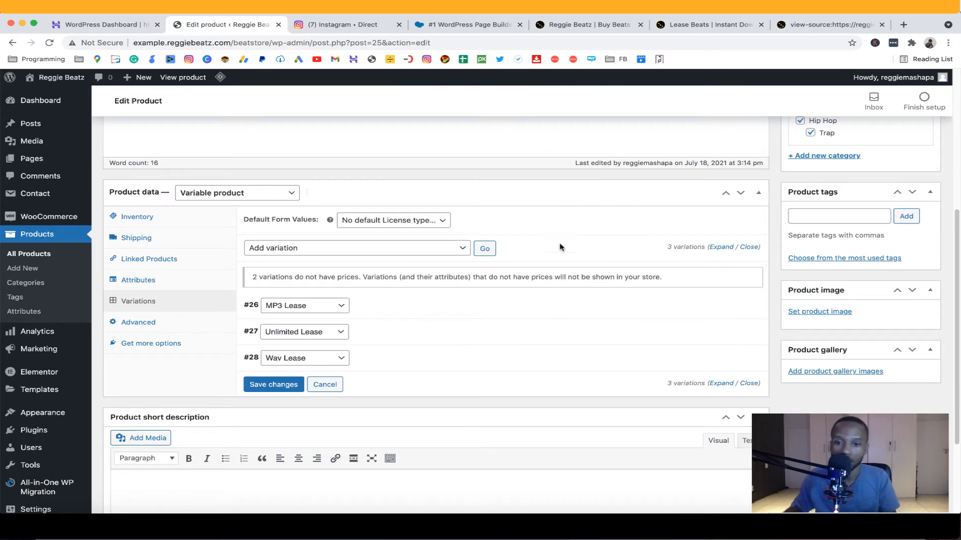
Set the regular price of the MP3 Lease variation to 30.
scroll(555, 292, down, 2)
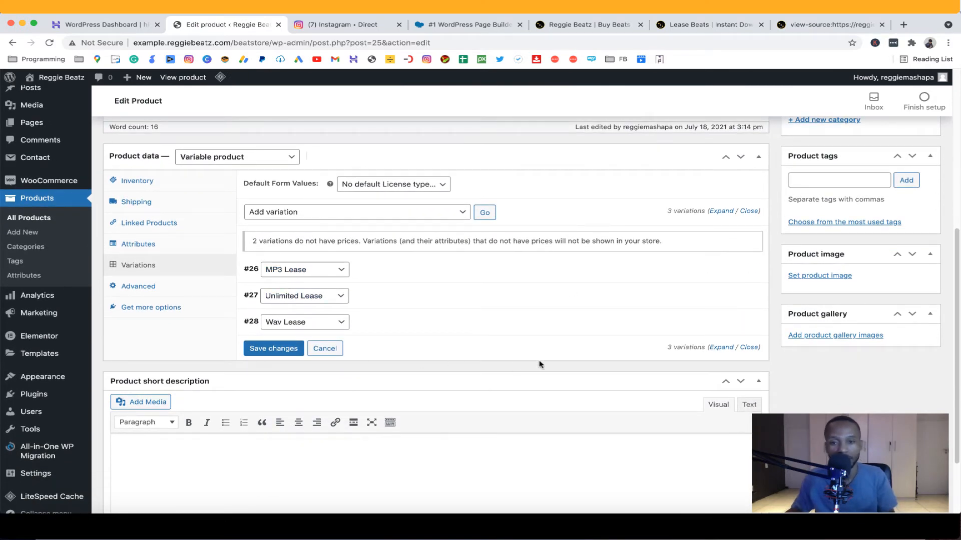
click(393, 275)
scroll(426, 286, down, 2)
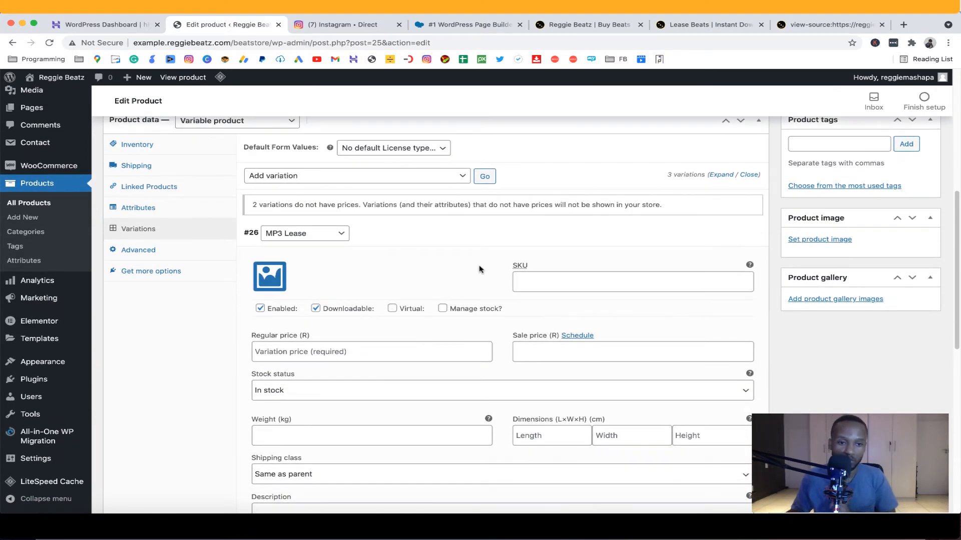
scroll(487, 235, down, 3)
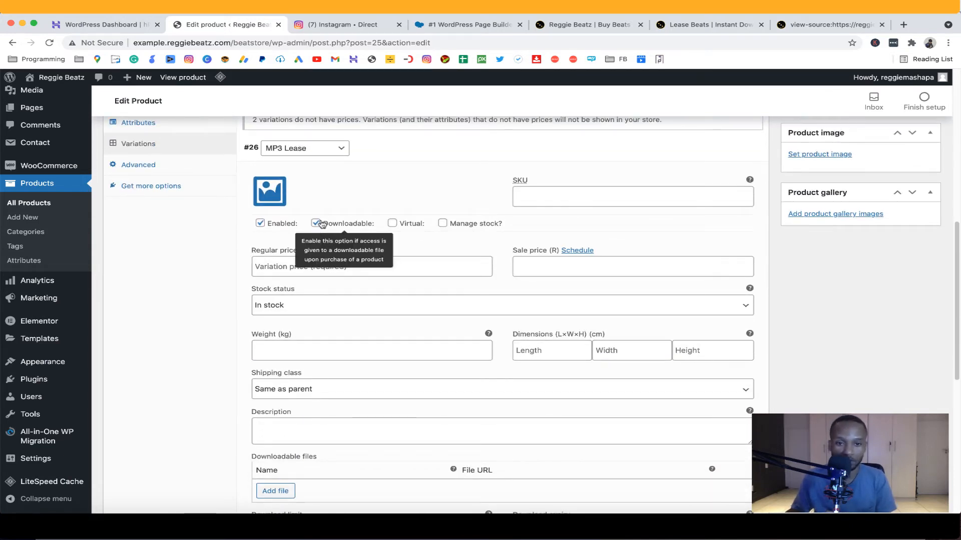
click(413, 270)
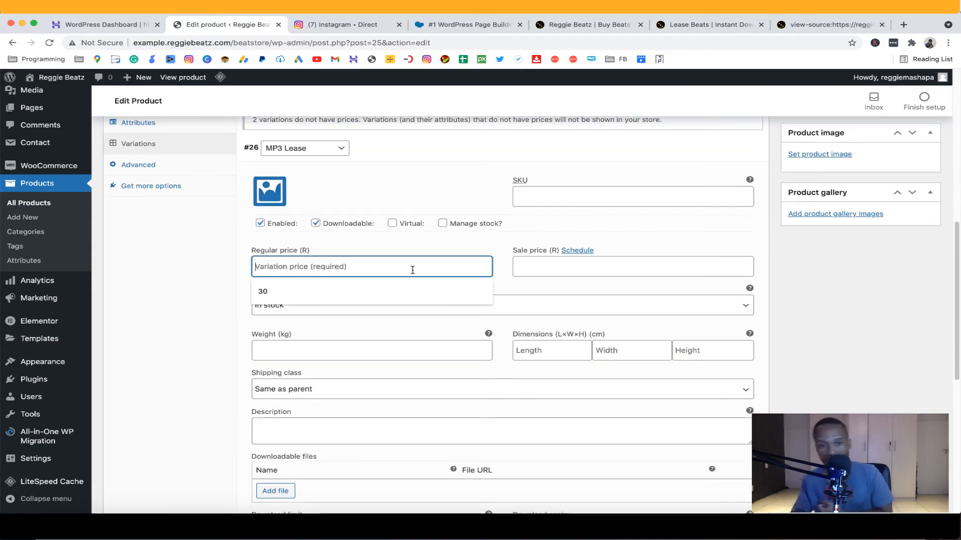
click(376, 288)
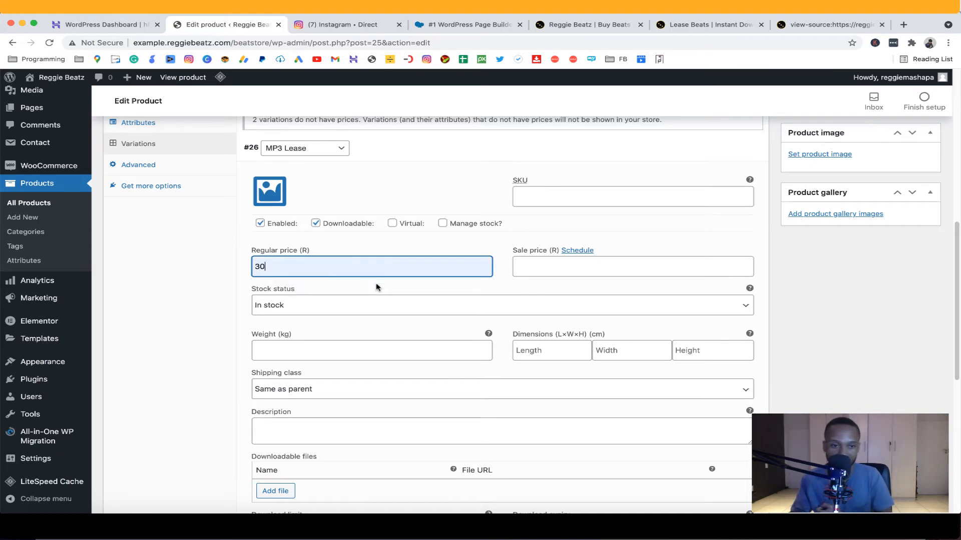
click(400, 248)
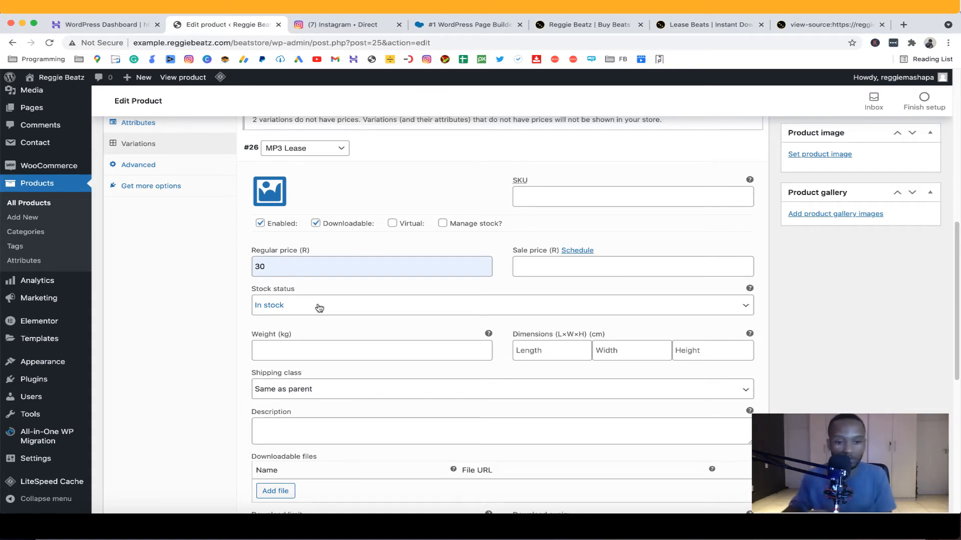
Set the regular price of the Unlimited Lease variation to 100 and make it downloadable.
scroll(376, 298, down, 5)
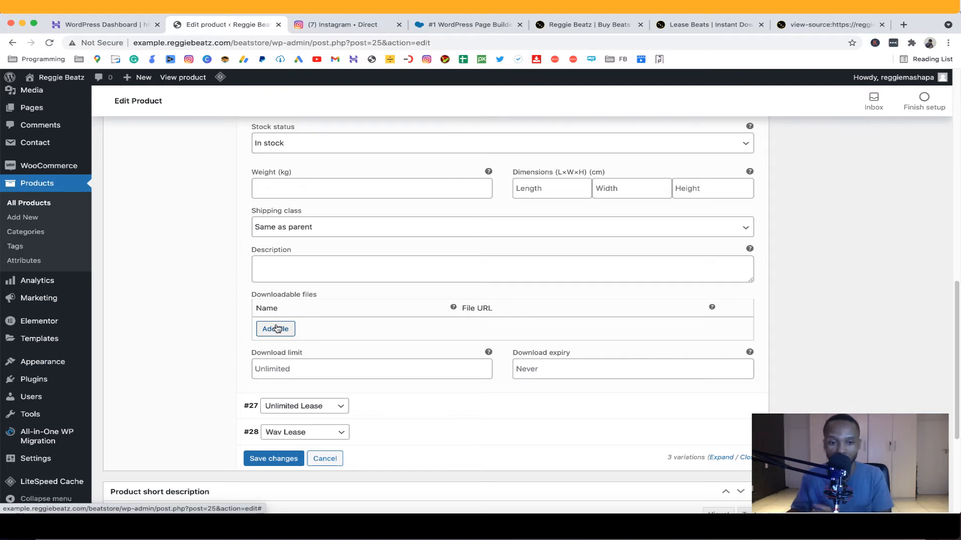
click(373, 406)
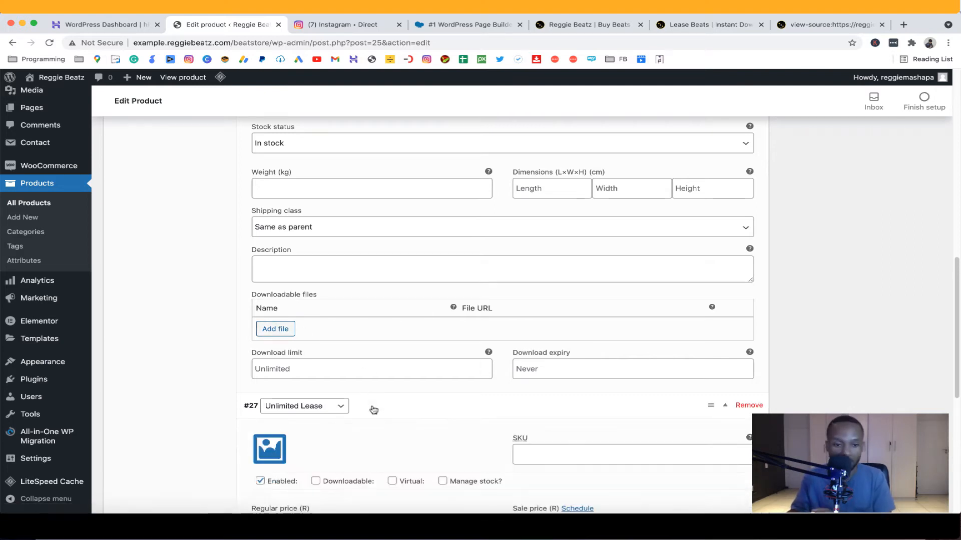
scroll(373, 409, down, 2)
scroll(373, 410, down, 2)
click(377, 352)
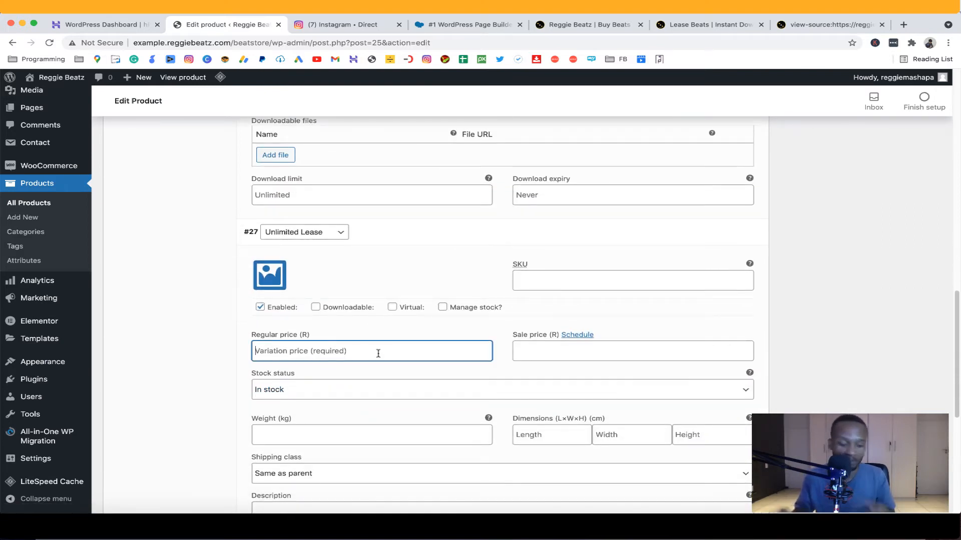
text(100)
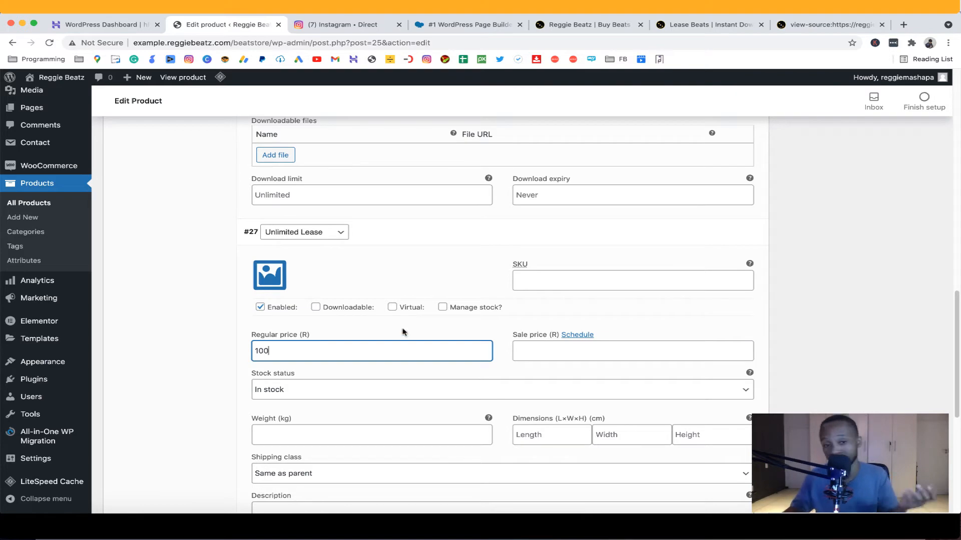
click(316, 307)
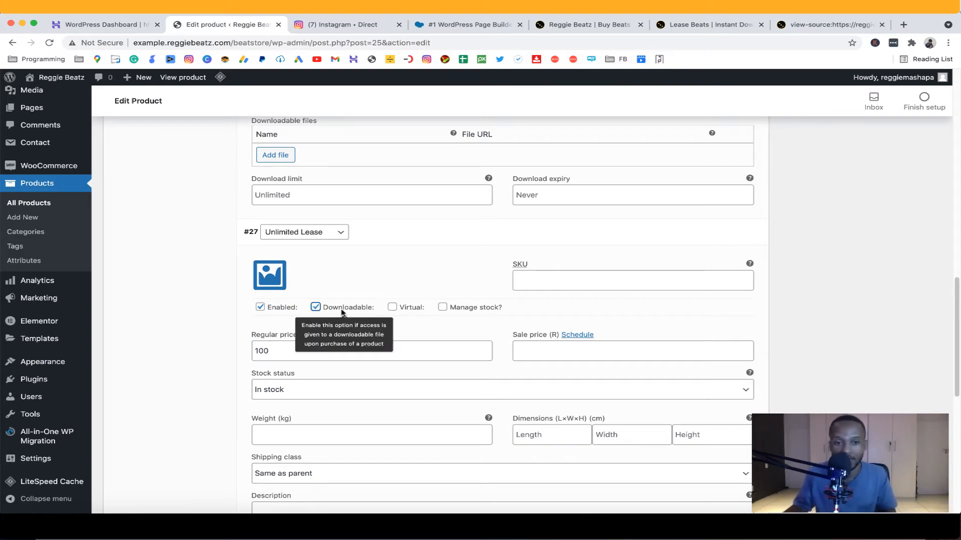
Set the Wav Lease variation's regular price to 30, make it downloadable, and save the variation changes.
scroll(348, 289, down, 3)
scroll(348, 290, down, 5)
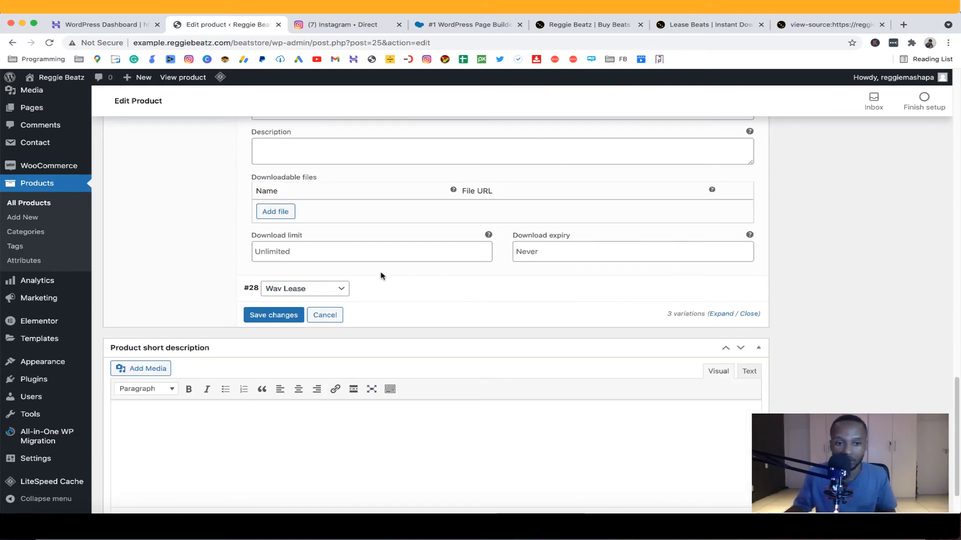
click(420, 287)
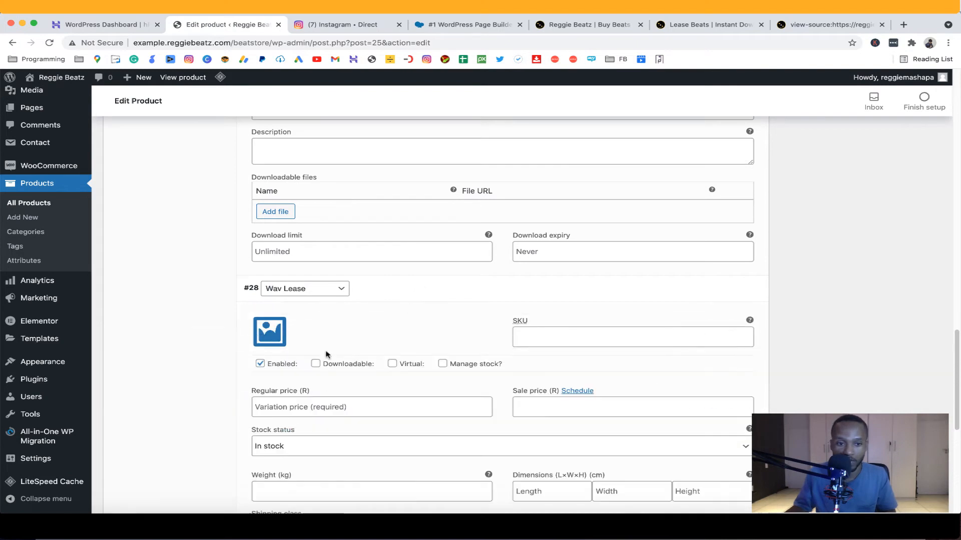
click(346, 408)
text(30)
scroll(404, 350, down, 1)
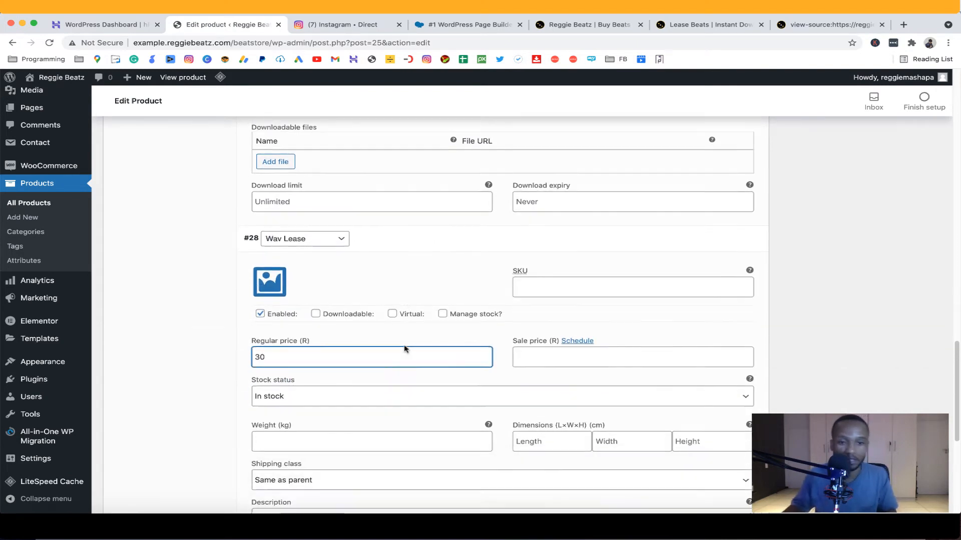
scroll(403, 347, down, 4)
scroll(346, 290, up, 2)
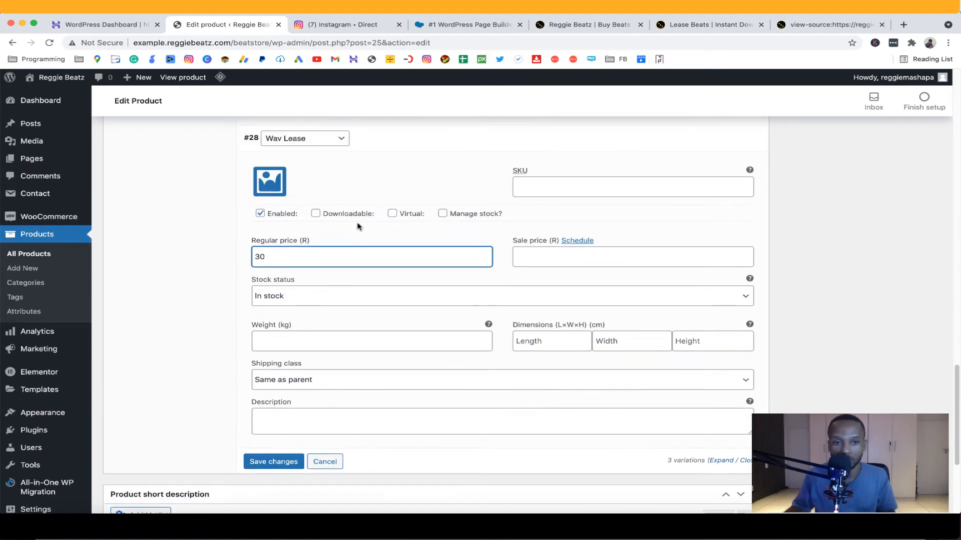
click(324, 214)
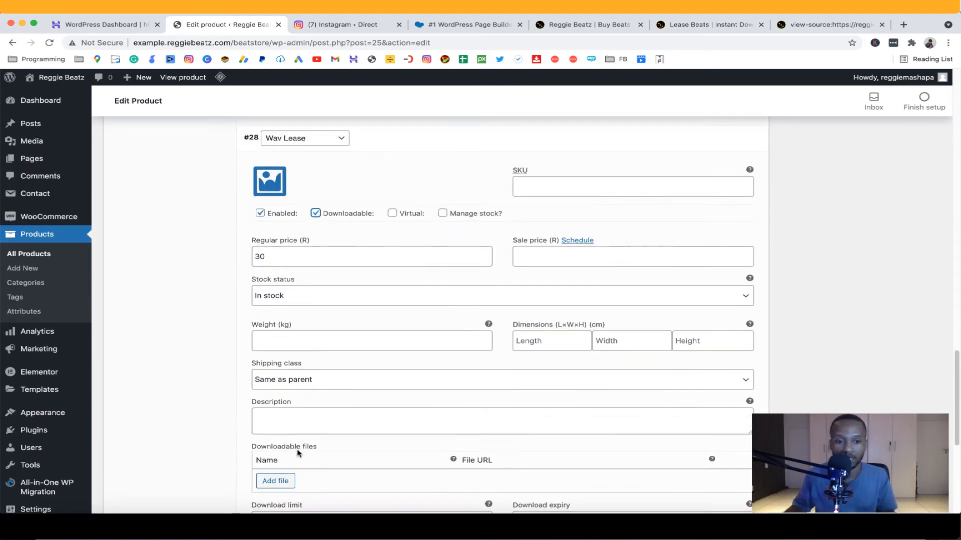
scroll(277, 479, down, 2)
click(278, 468)
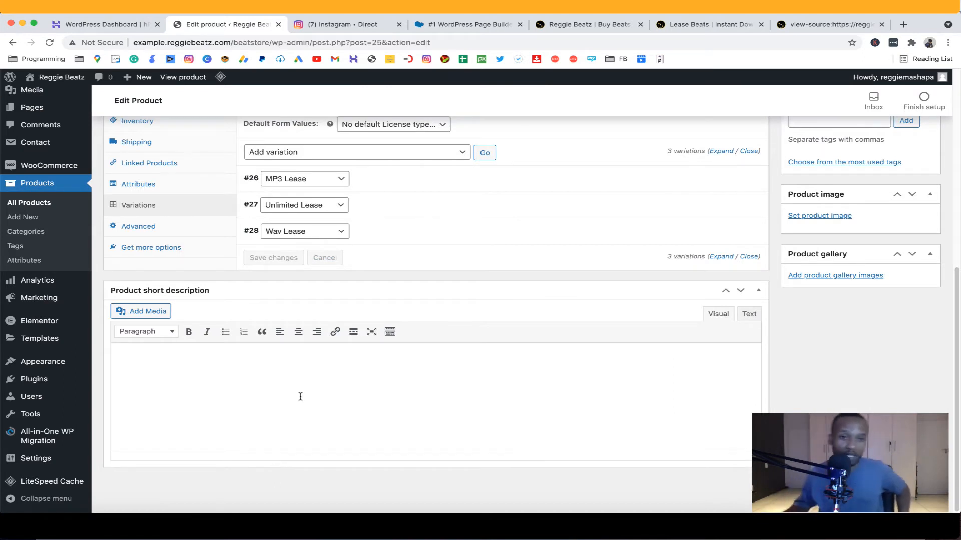
Expand the MP3 Lease variation and review its downloadable files section.
click(386, 178)
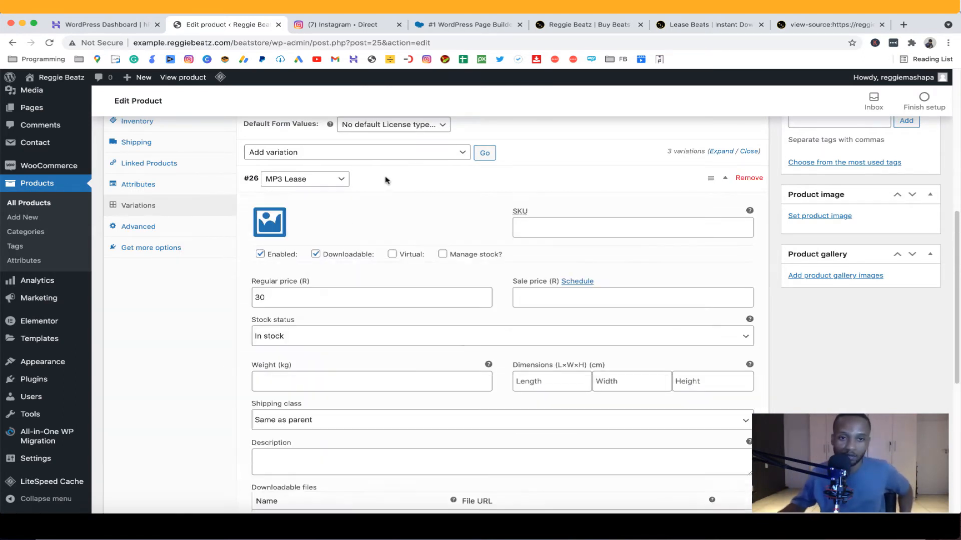
scroll(439, 258, down, 4)
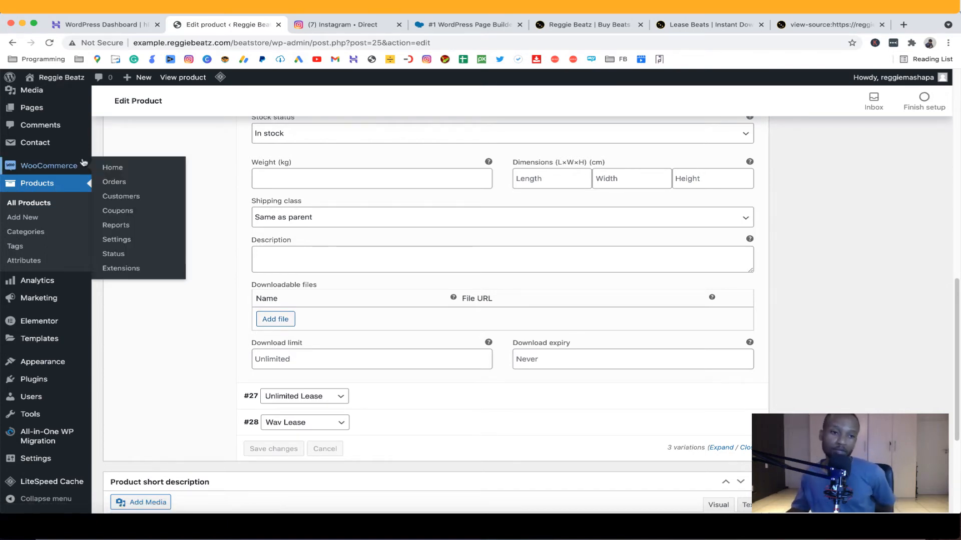
scroll(75, 210, up, 3)
Go to the Media Library and open the file chooser for a new upload.
mouse_move(45, 145)
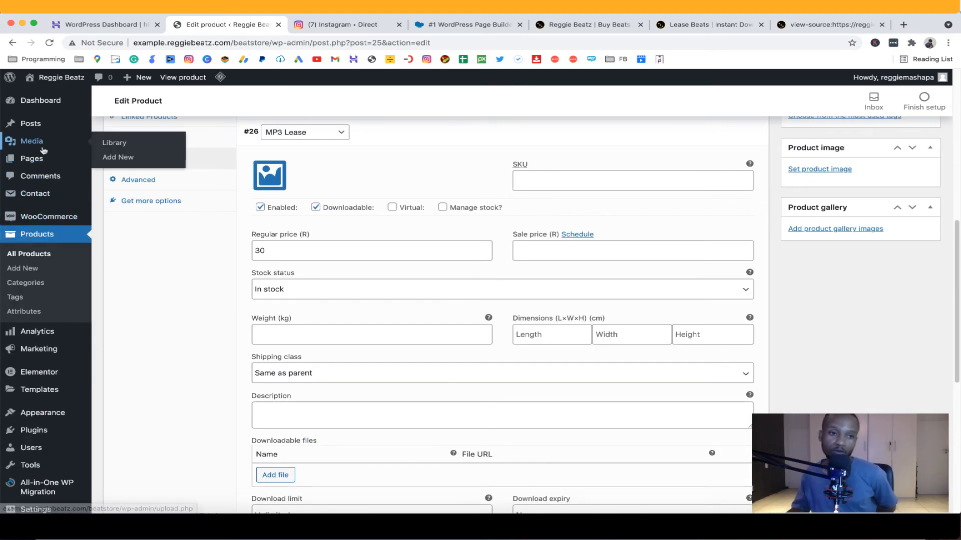
click(111, 145)
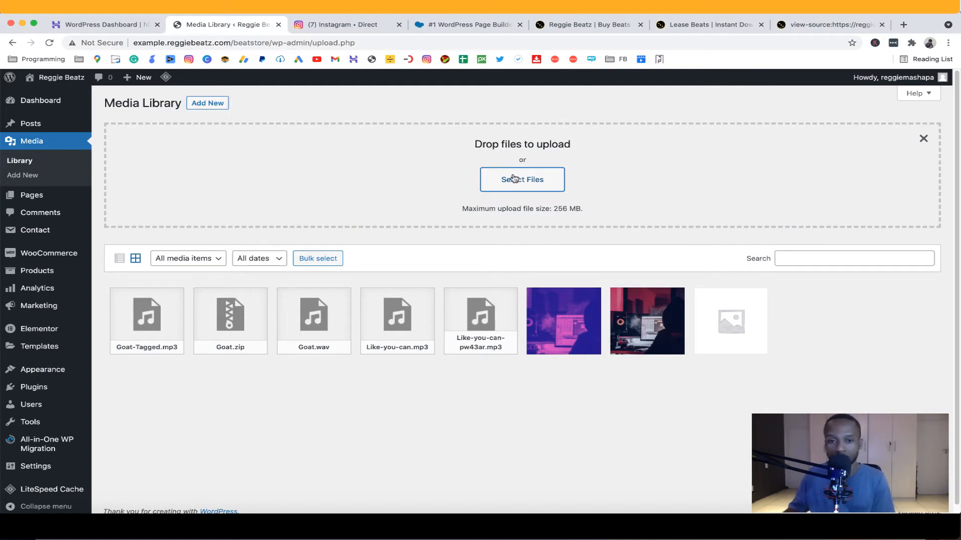
click(491, 175)
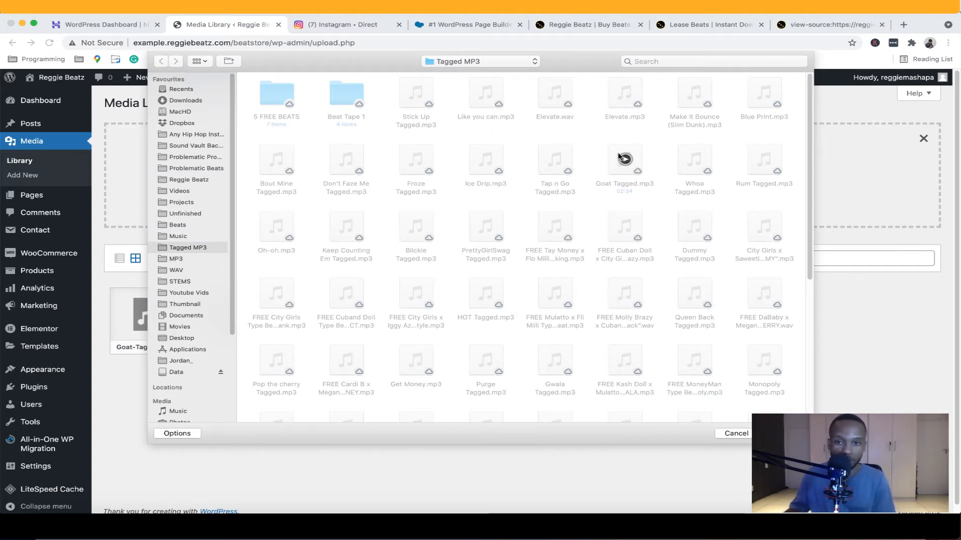
scroll(649, 279, down, 1)
scroll(652, 243, up, 1)
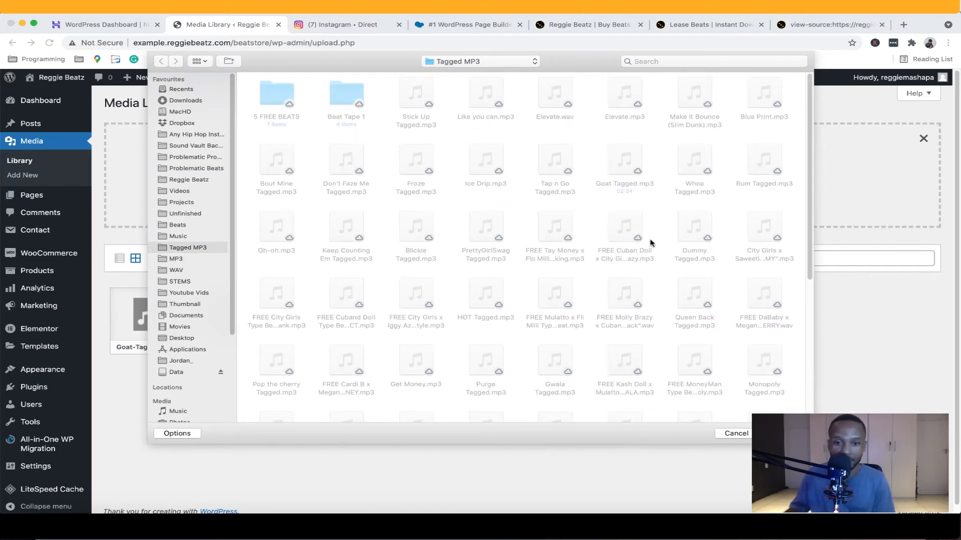
click(646, 61)
text(G)
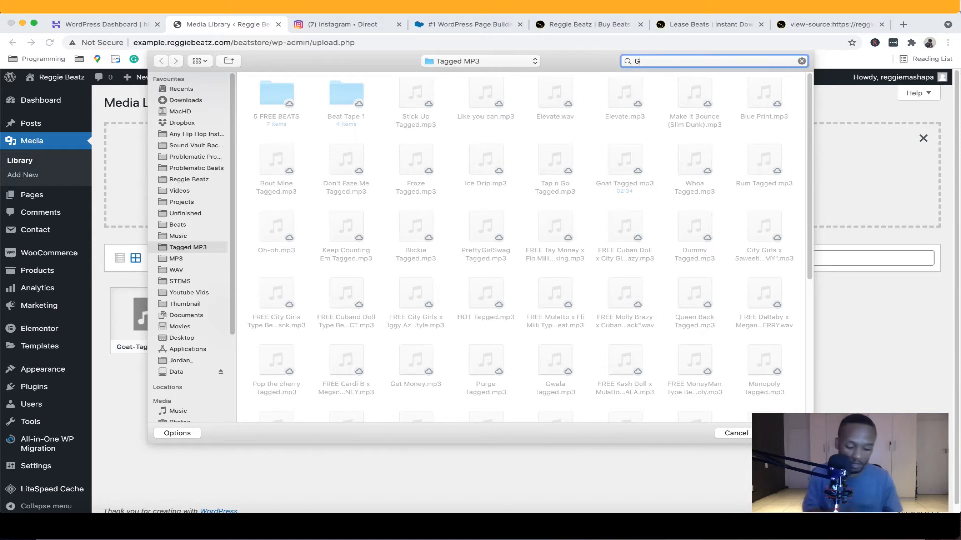
text(oat)
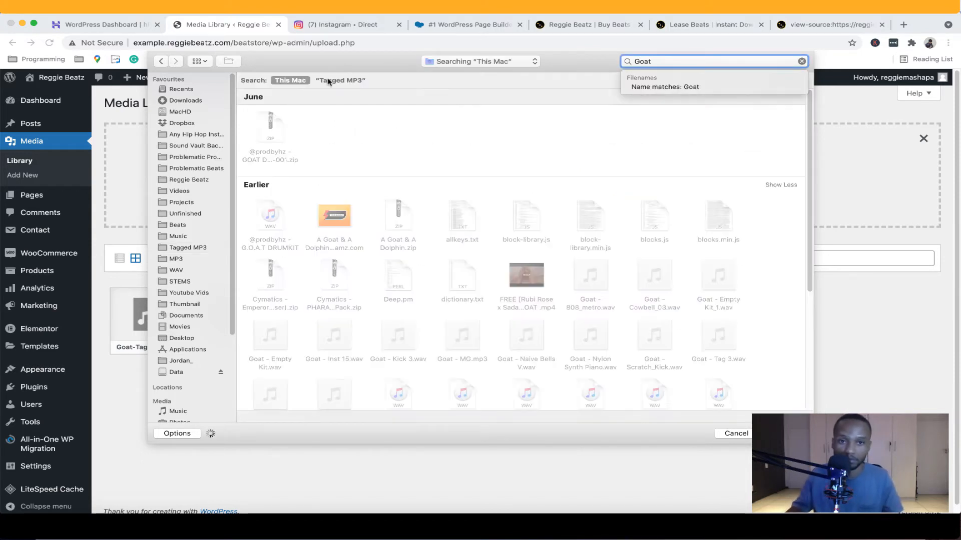
Find the goat beat in the MP3 folder and upload Goat - MG.mp3 to the Media Library.
click(204, 258)
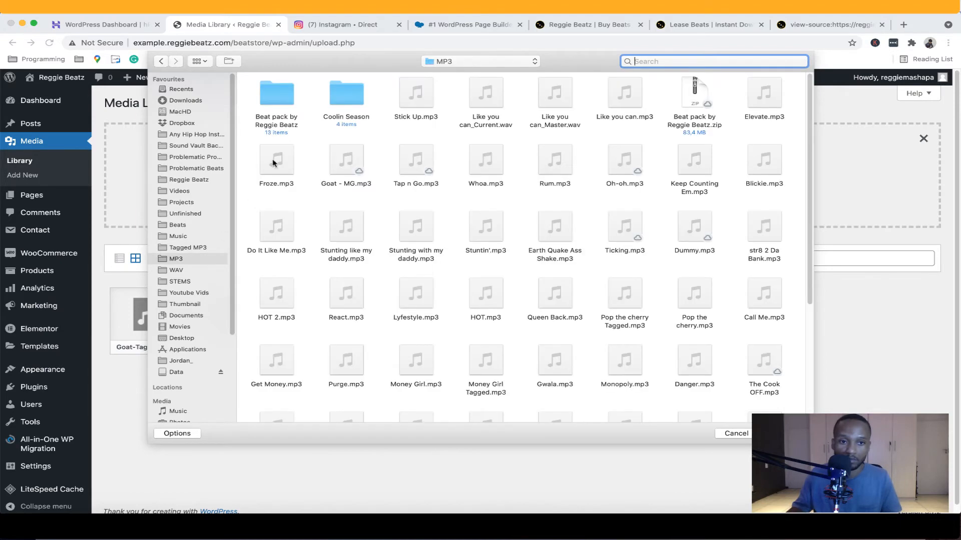
text(goat)
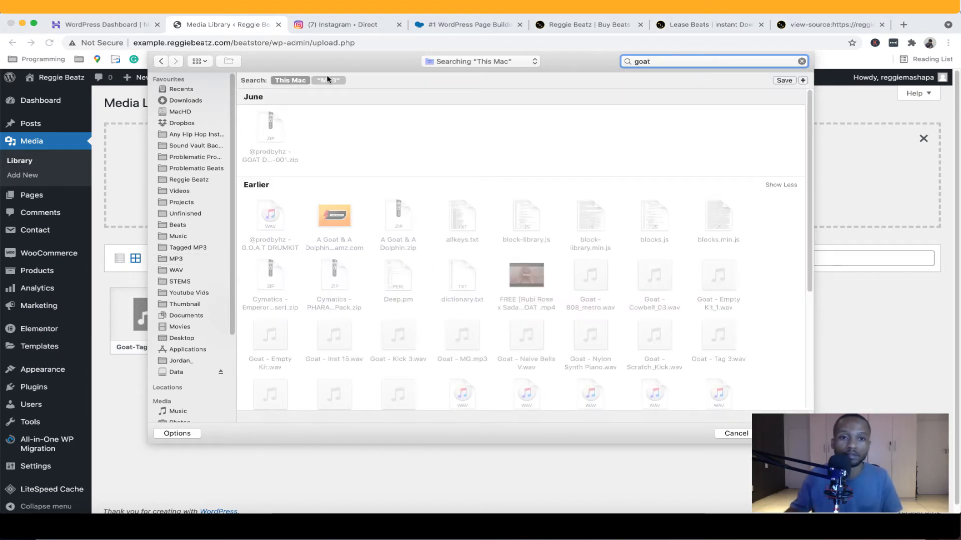
click(329, 81)
click(286, 136)
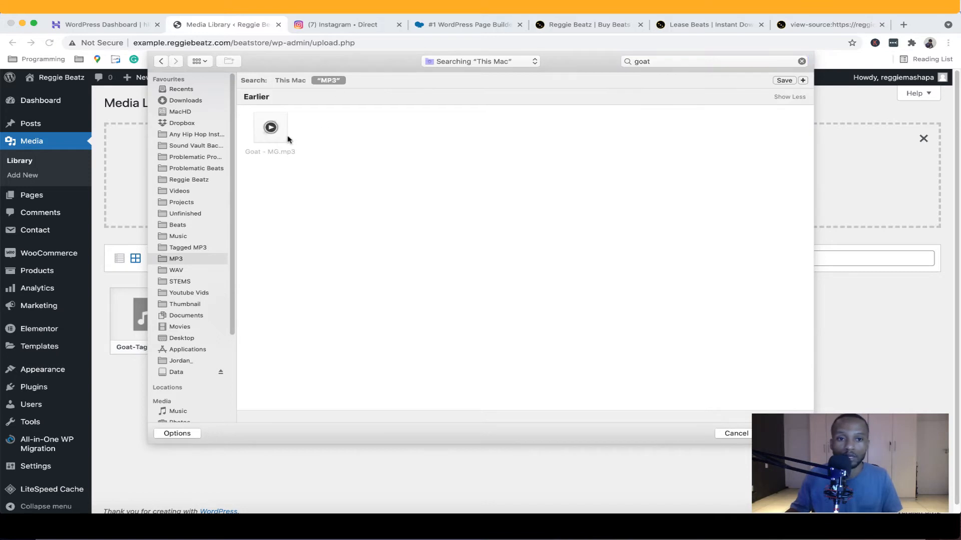
key(Return)
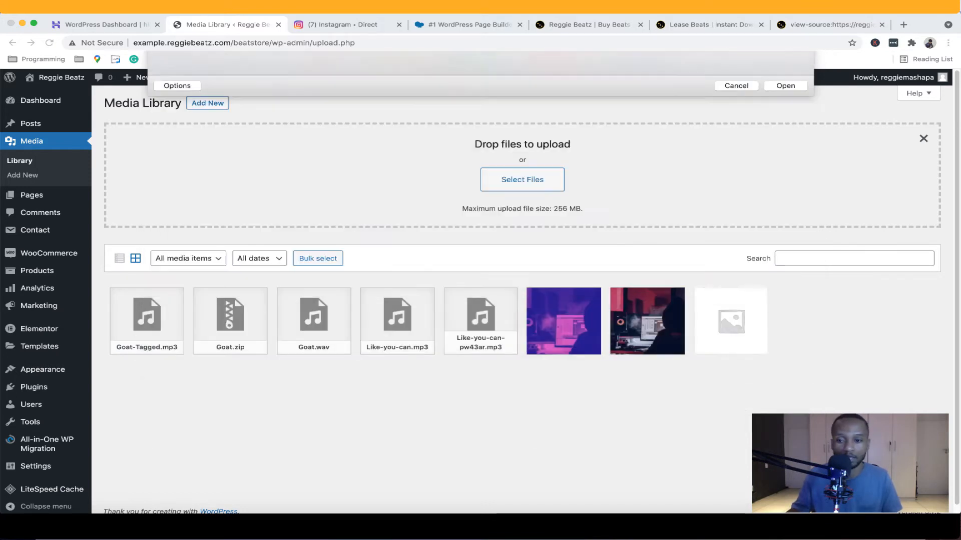
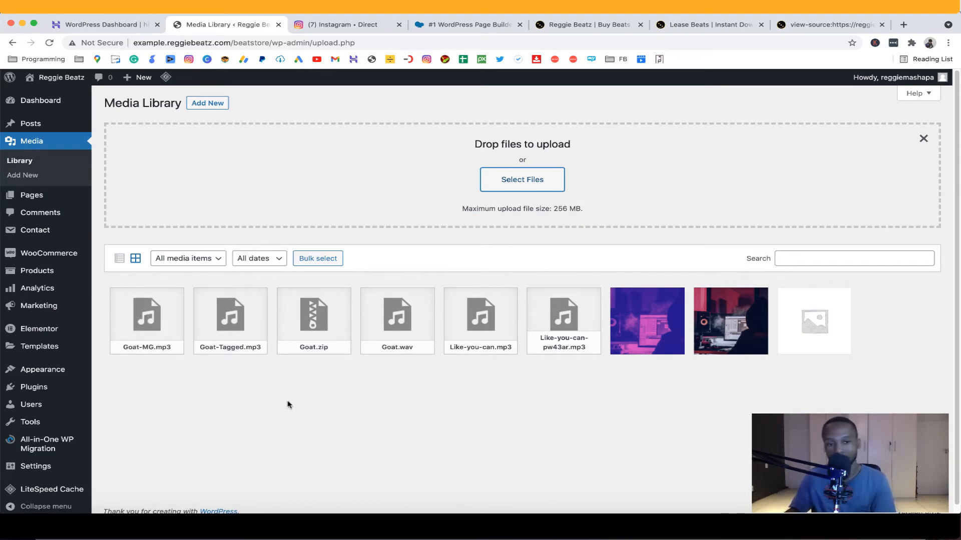
Open the product "Young Thug Type Beat 2021 [Slime]" for editing from the store's product list.
click(43, 275)
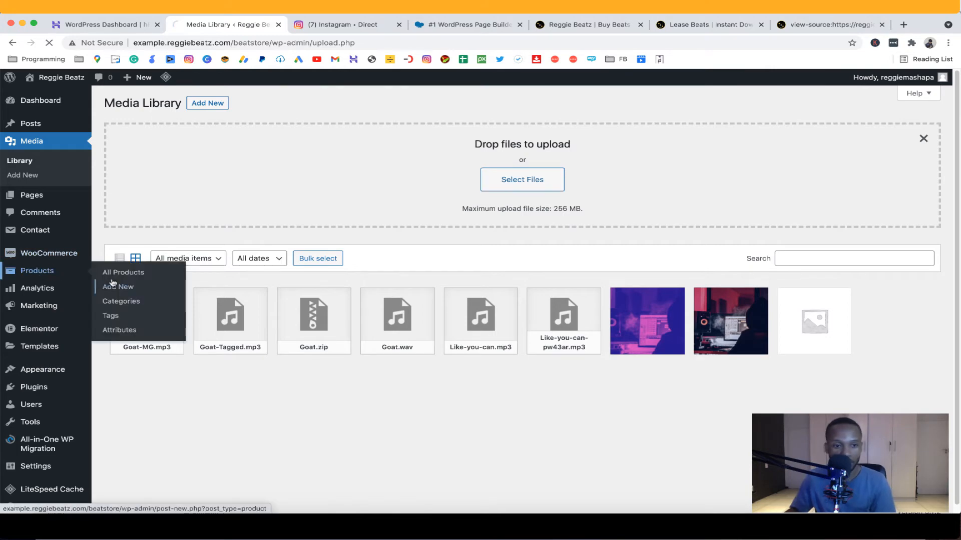
mouse_move(211, 213)
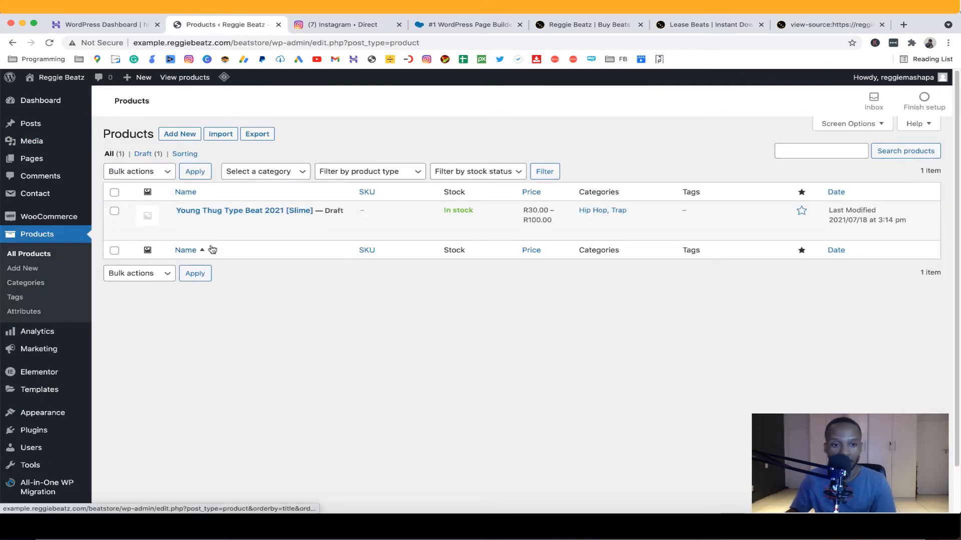
click(210, 223)
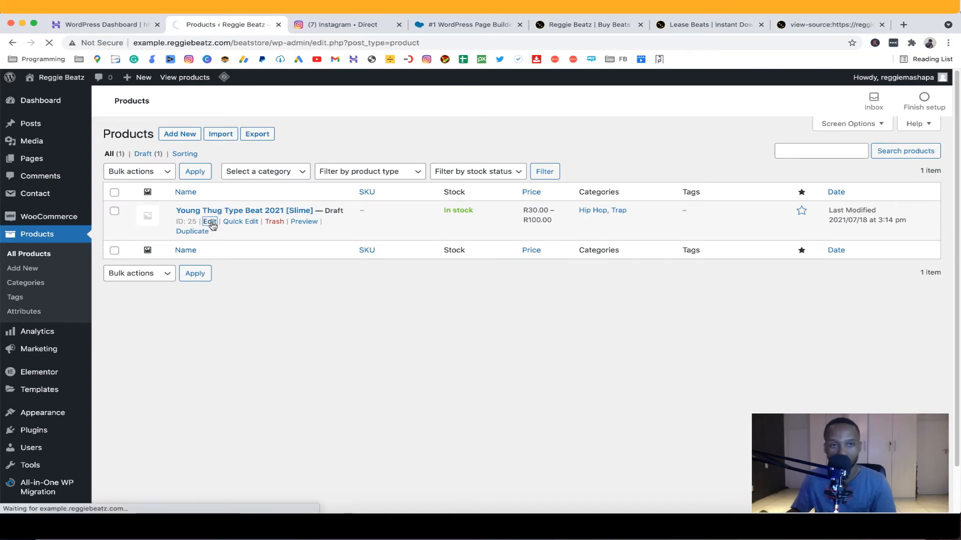
scroll(350, 301, down, 5)
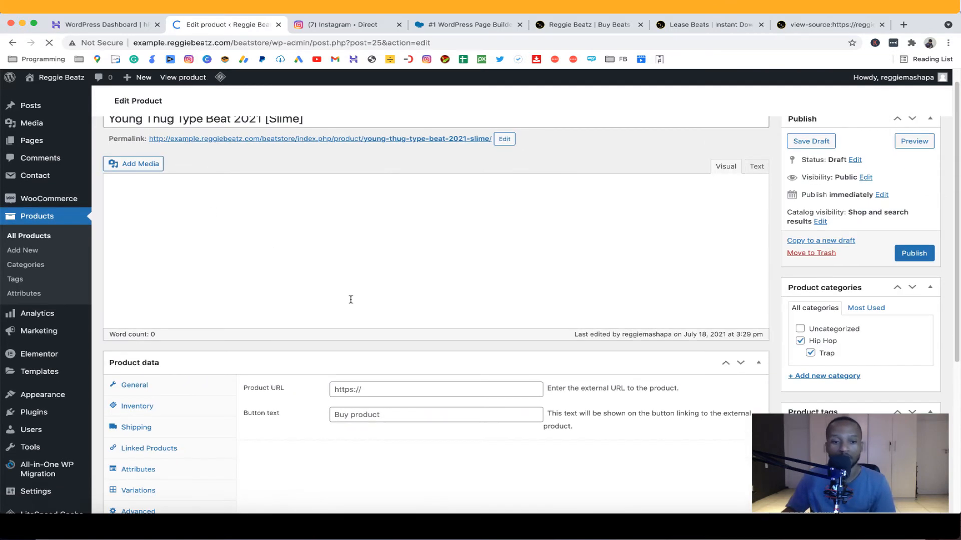
scroll(175, 298, up, 5)
scroll(155, 364, down, 3)
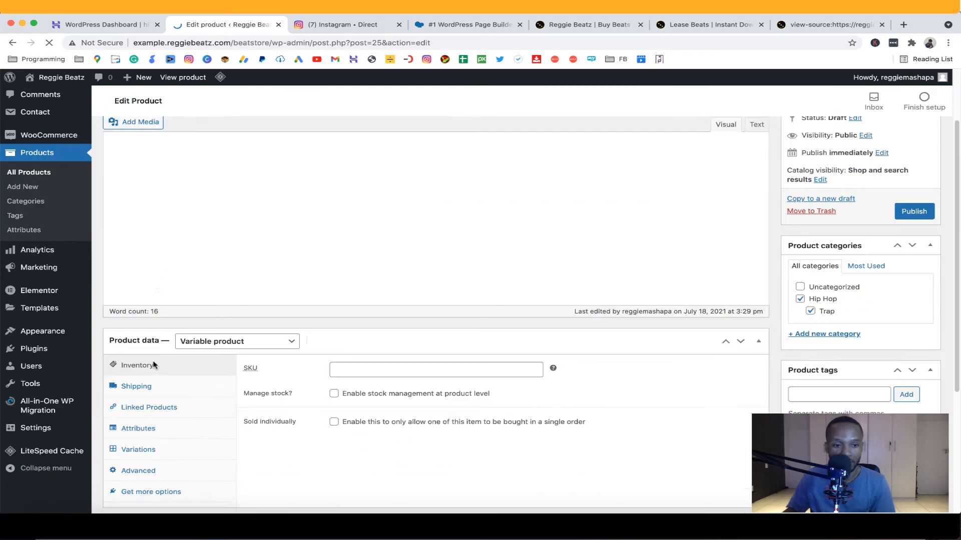
scroll(154, 364, down, 3)
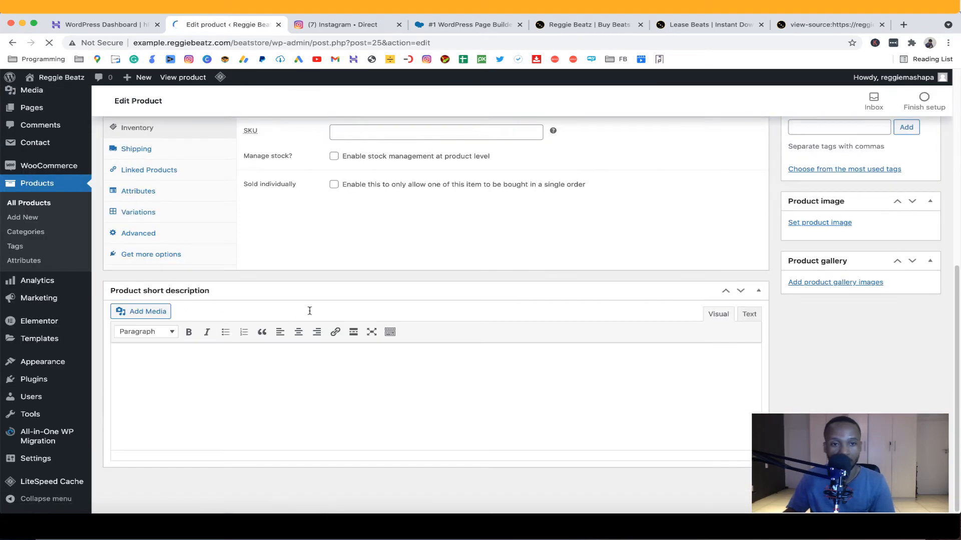
scroll(305, 313, up, 2)
Expand the settings of the MP3 Lease variation in the product data.
click(150, 303)
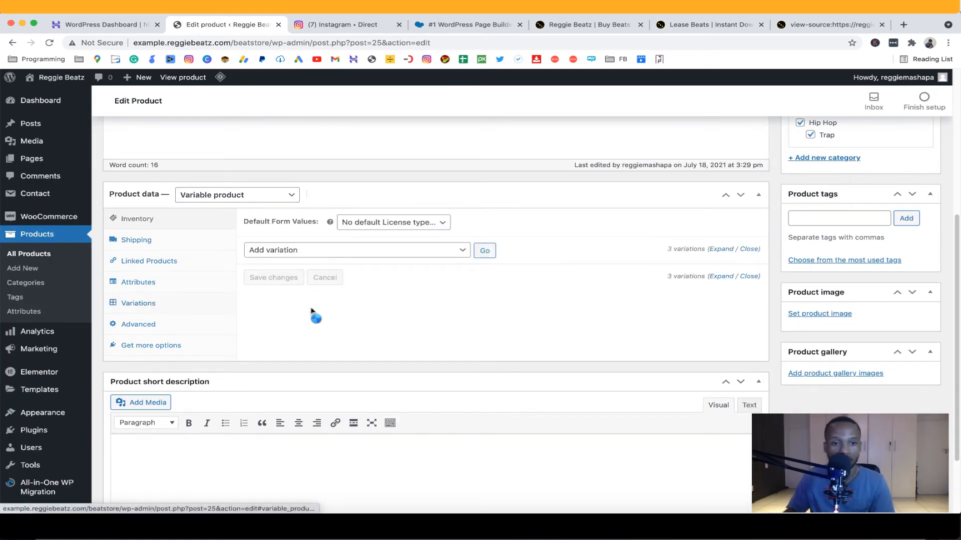
click(365, 277)
scroll(391, 310, down, 6)
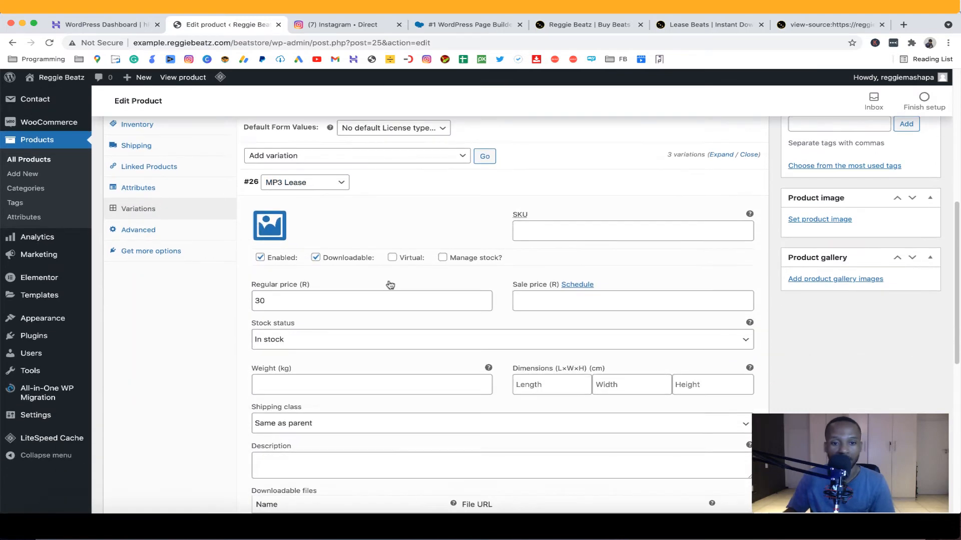
Add a downloadable file named MP3 to the MP3 Lease variation, linked to Goat-MG.mp3 from the media library.
click(280, 334)
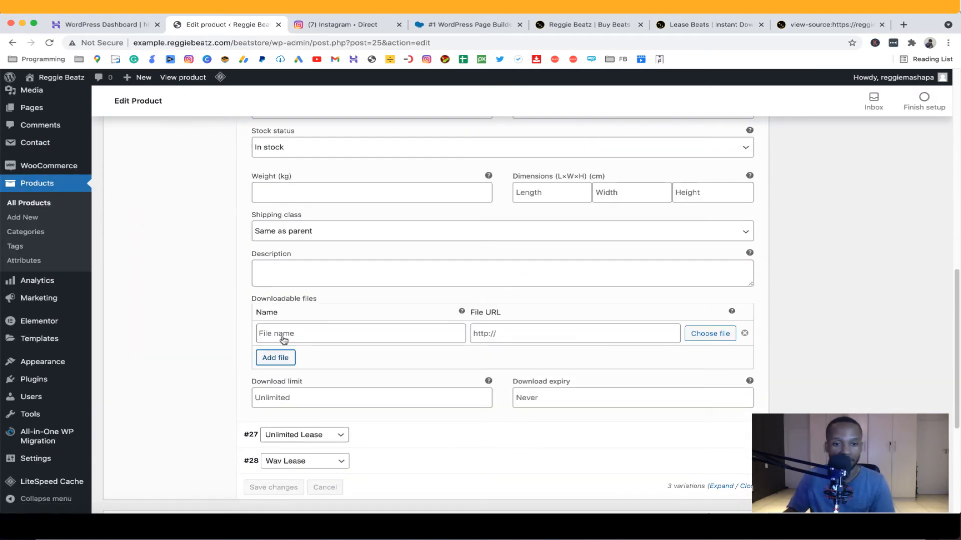
click(711, 334)
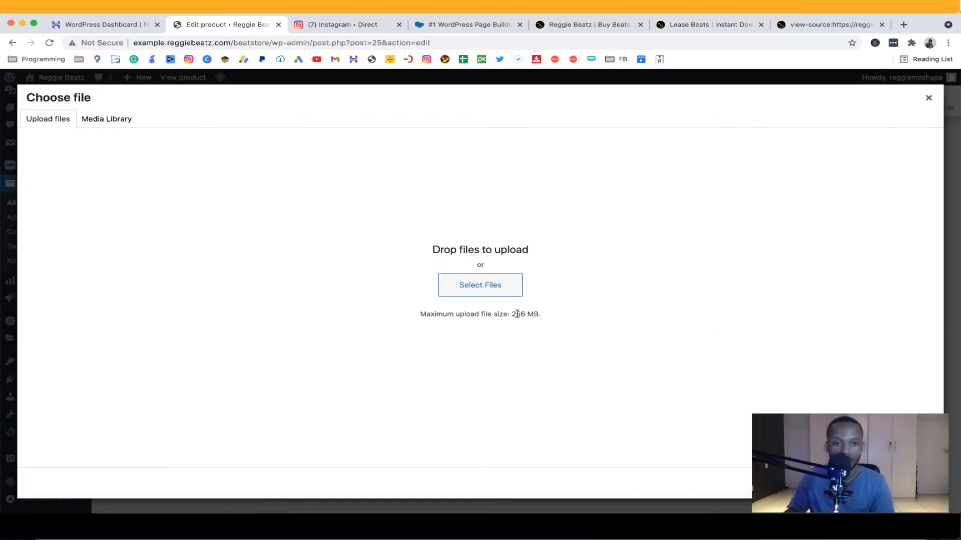
click(104, 119)
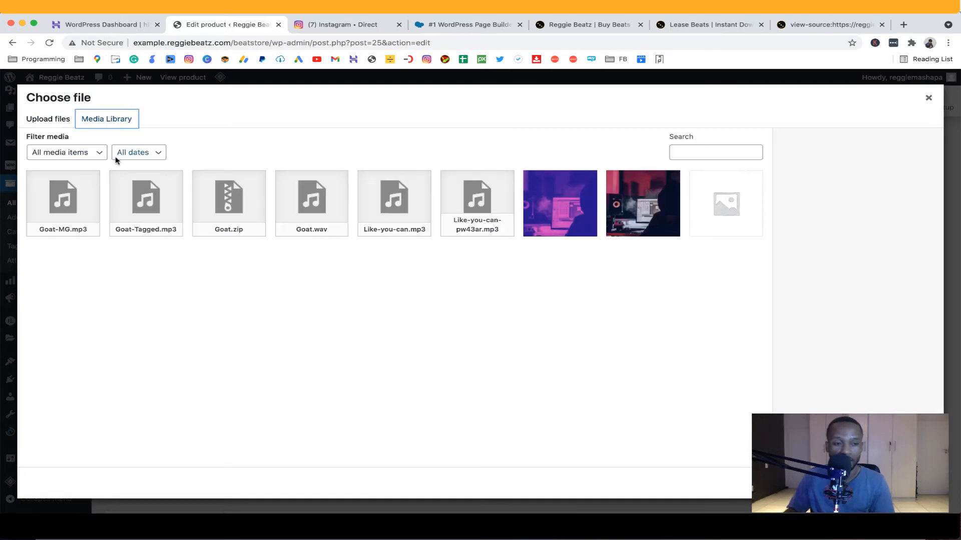
click(84, 192)
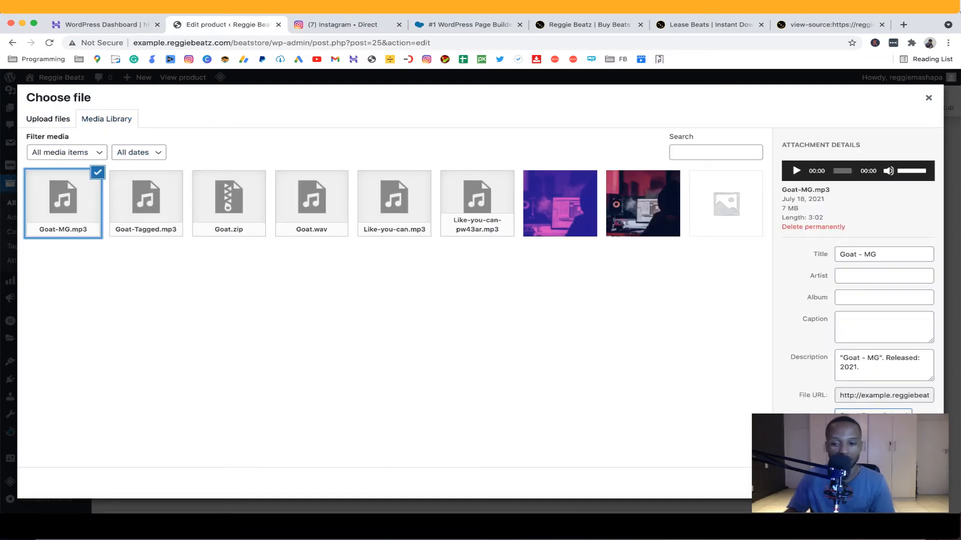
click(903, 483)
click(310, 337)
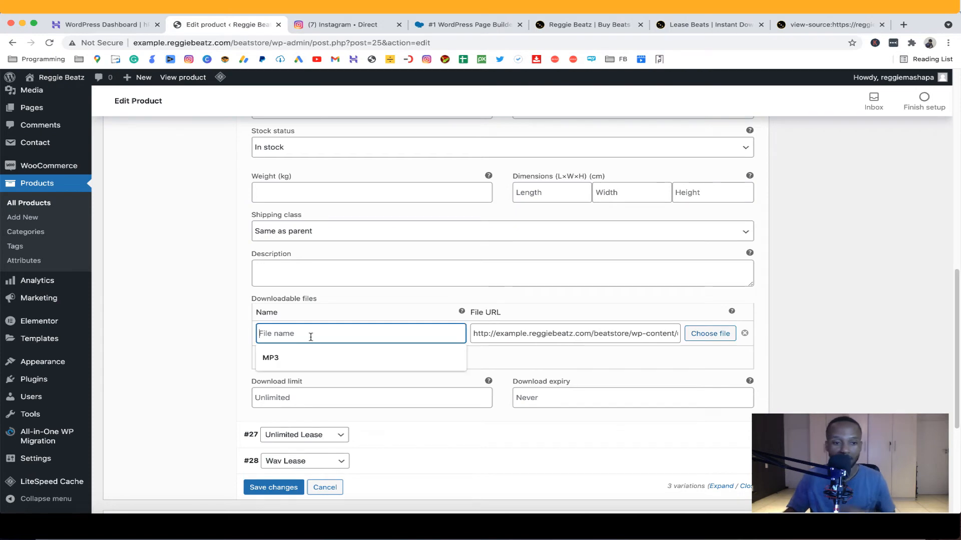
click(302, 353)
Expand the Unlimited Lease variation and add three empty rows to its downloadable files.
scroll(307, 353, down, 1)
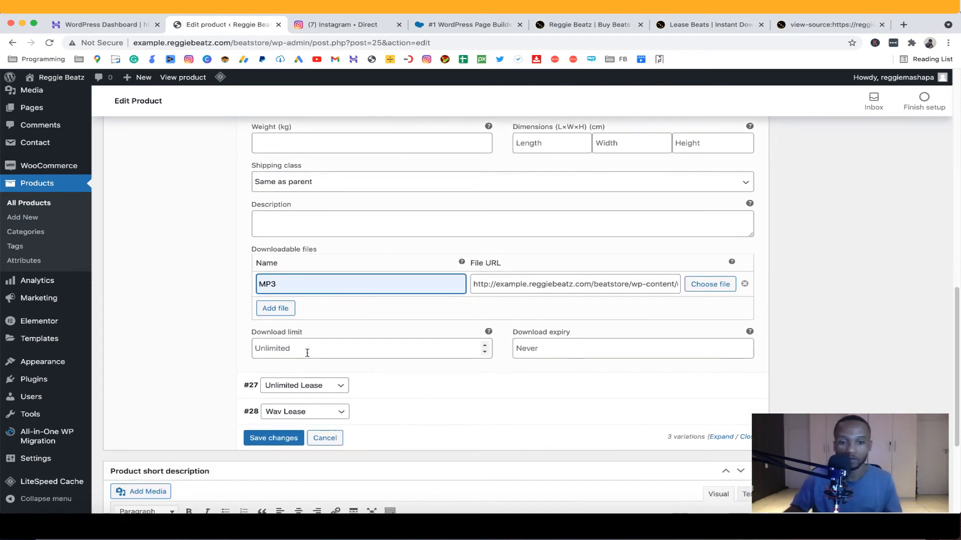
click(412, 386)
scroll(413, 384, down, 3)
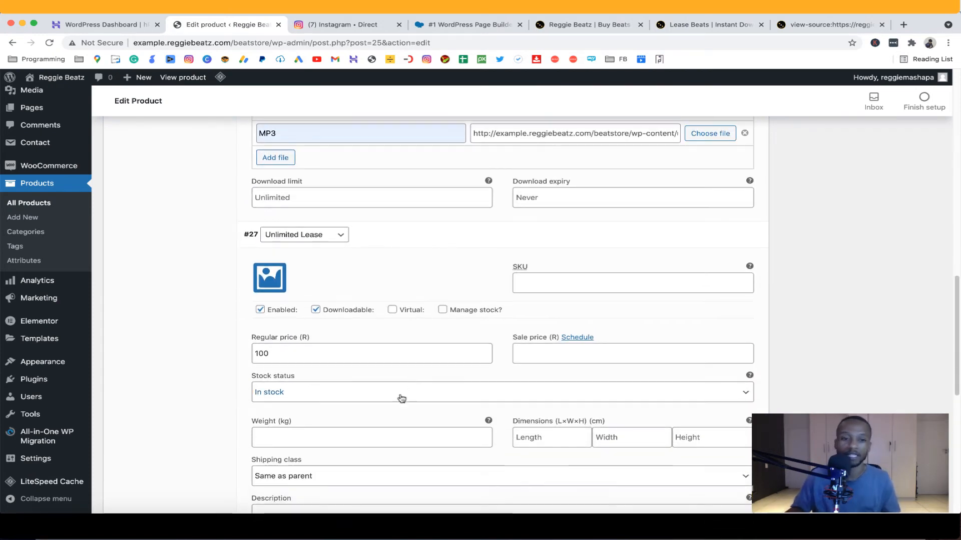
scroll(407, 409, down, 3)
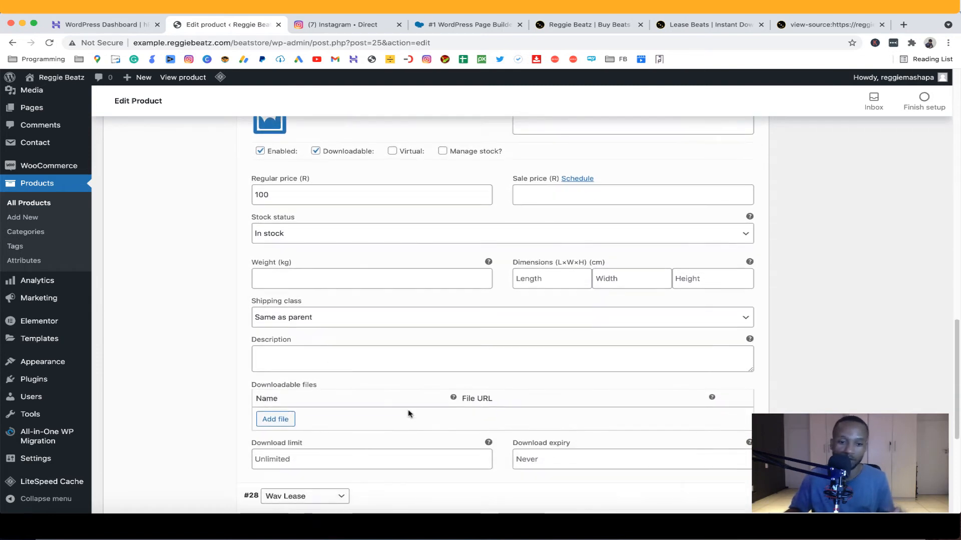
scroll(409, 412, down, 2)
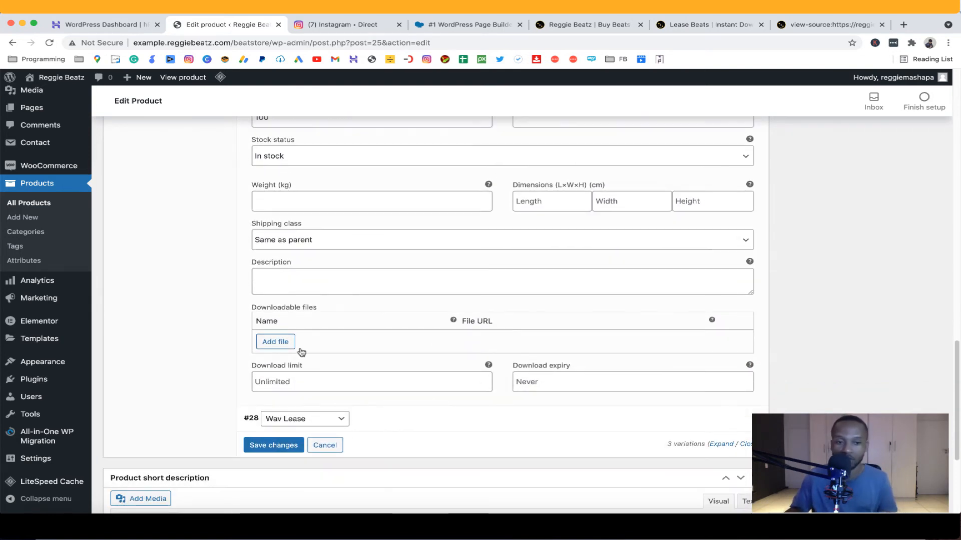
click(278, 340)
click(280, 367)
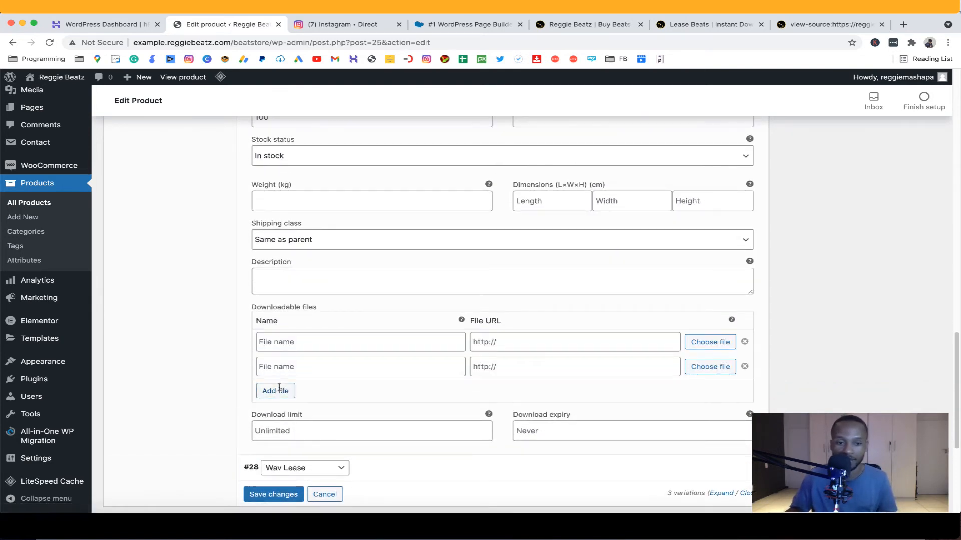
click(279, 390)
Name the Unlimited Lease's three downloadable files MP3, WAV and TRACKOUTS, in that order.
click(316, 346)
text(M)
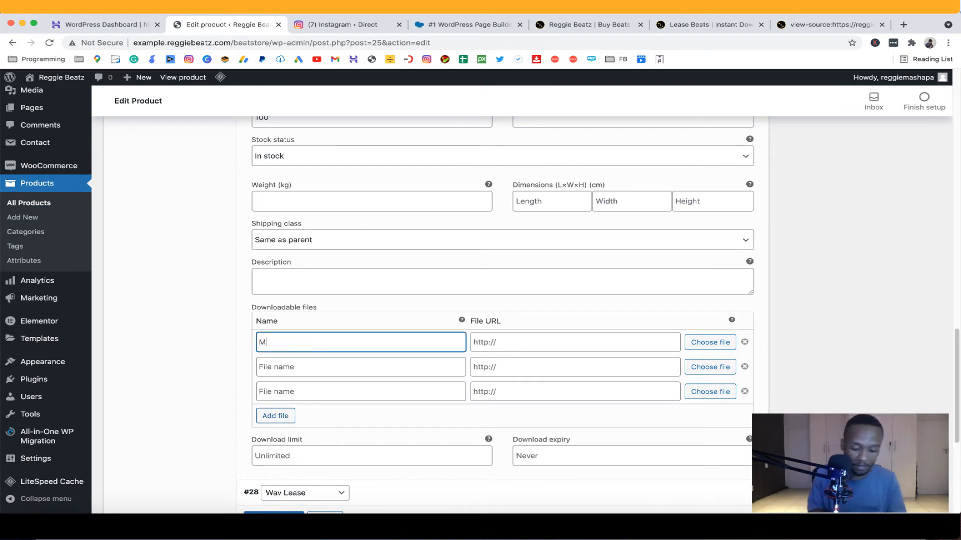
text(P3)
click(296, 366)
text(WAV)
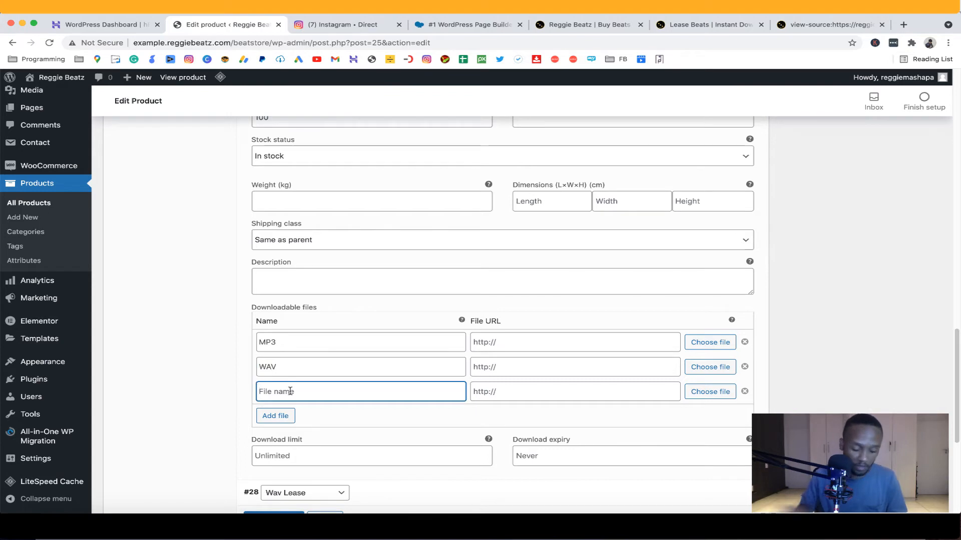
text(TRACVKOUTS)
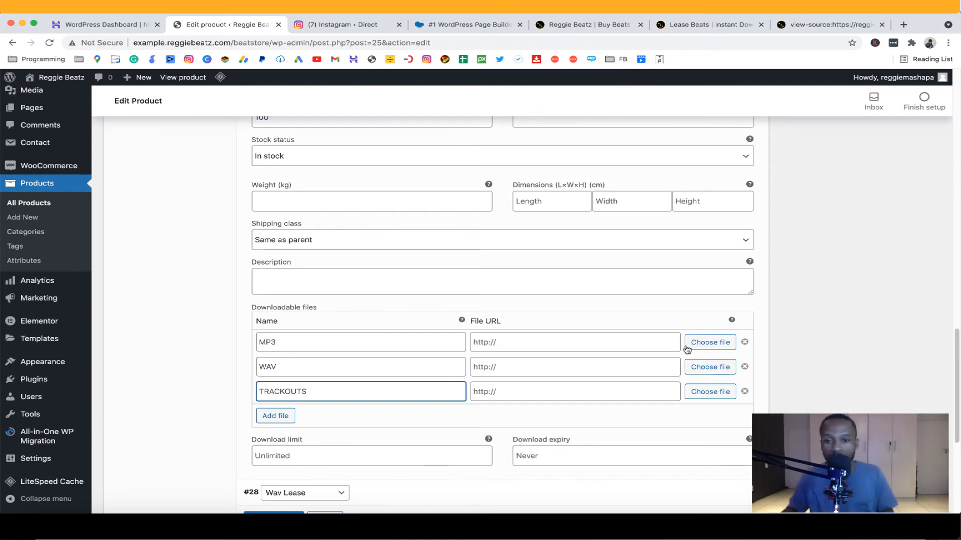
Link the Unlimited Lease's MP3, WAV and TRACKOUTS entries to Goat-MG.mp3, Goat.wav and Goat.zip from the media library.
click(710, 343)
click(89, 207)
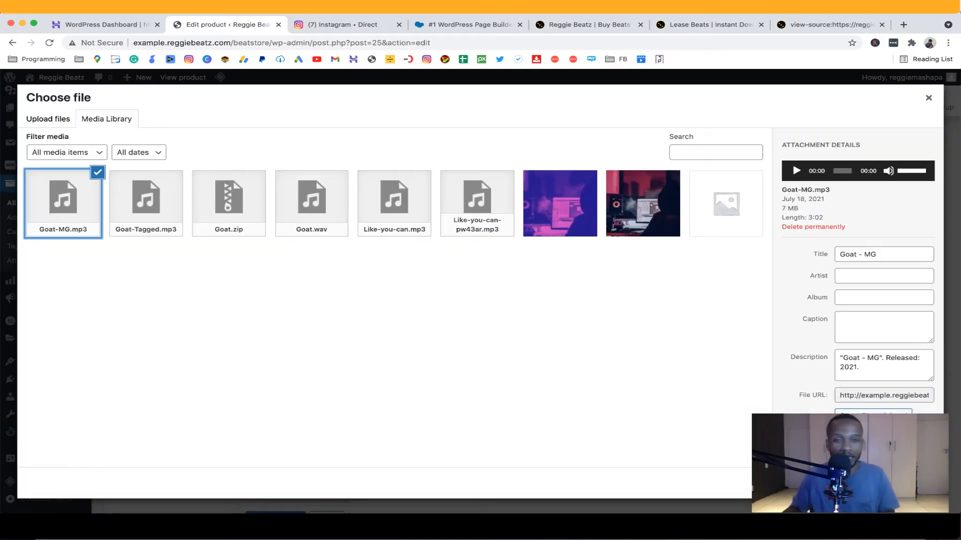
click(903, 483)
click(721, 369)
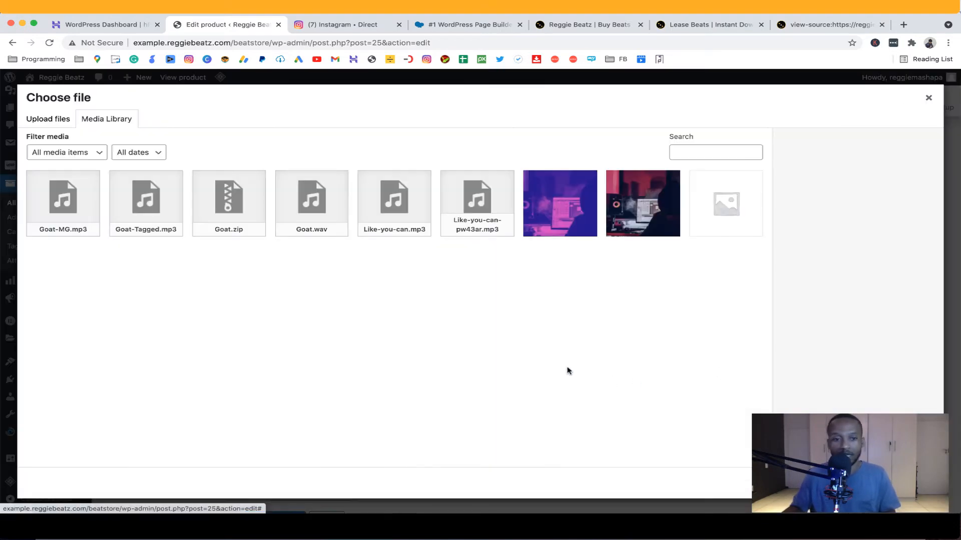
click(321, 213)
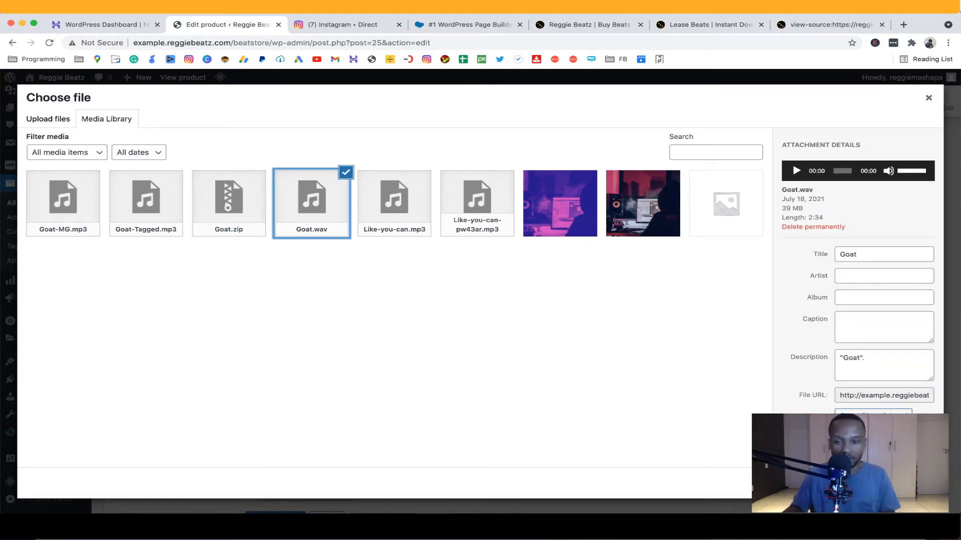
click(904, 482)
click(710, 393)
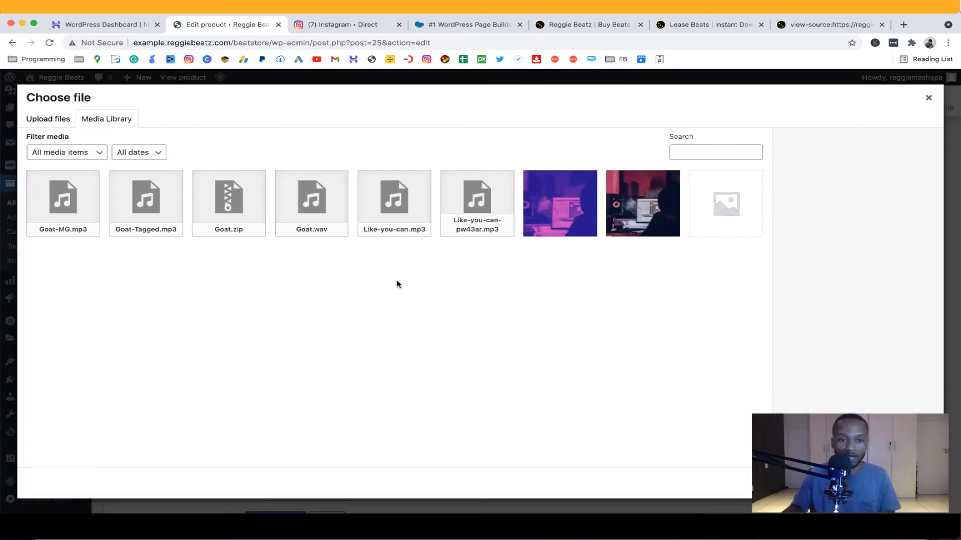
click(216, 210)
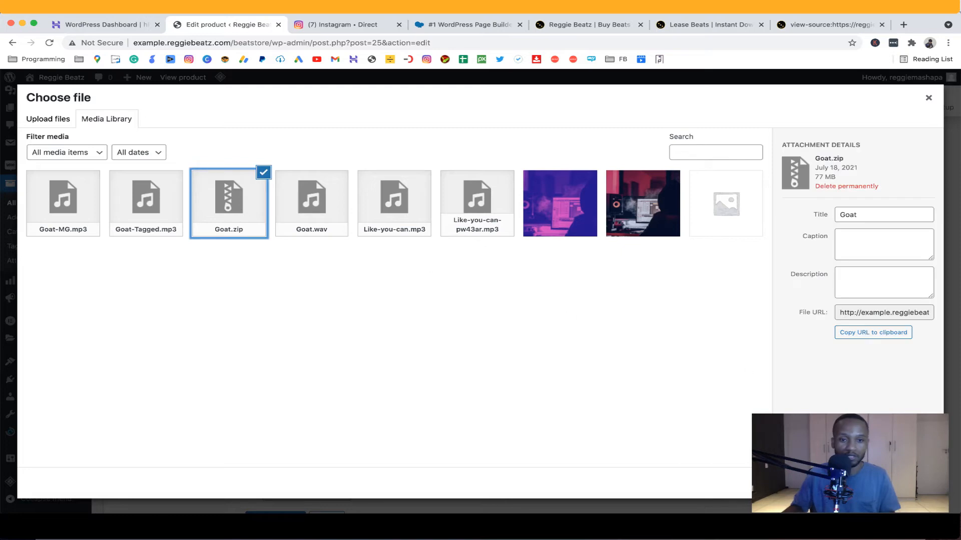
click(904, 483)
Expand the Wav Lease variation and add two empty rows to its downloadable files.
scroll(444, 334, down, 4)
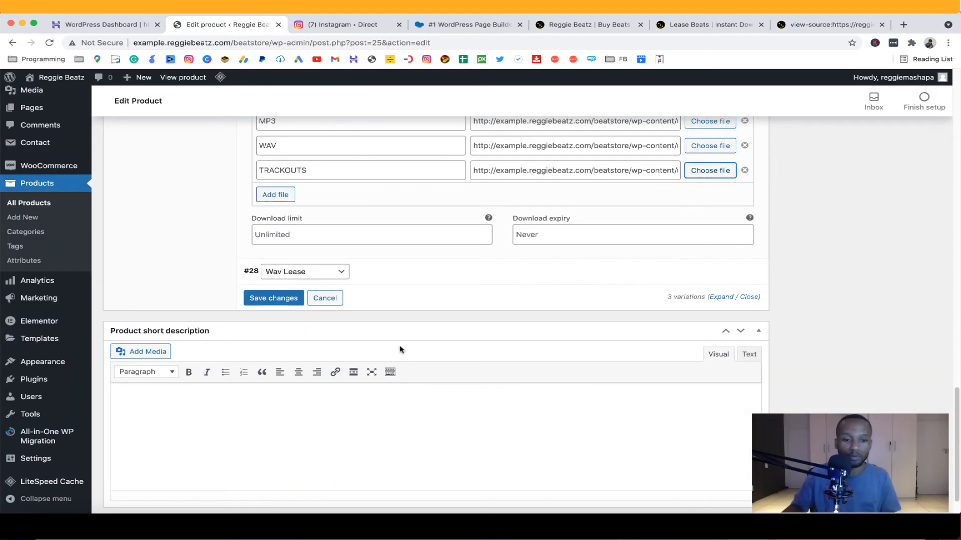
click(386, 279)
scroll(365, 410, down, 4)
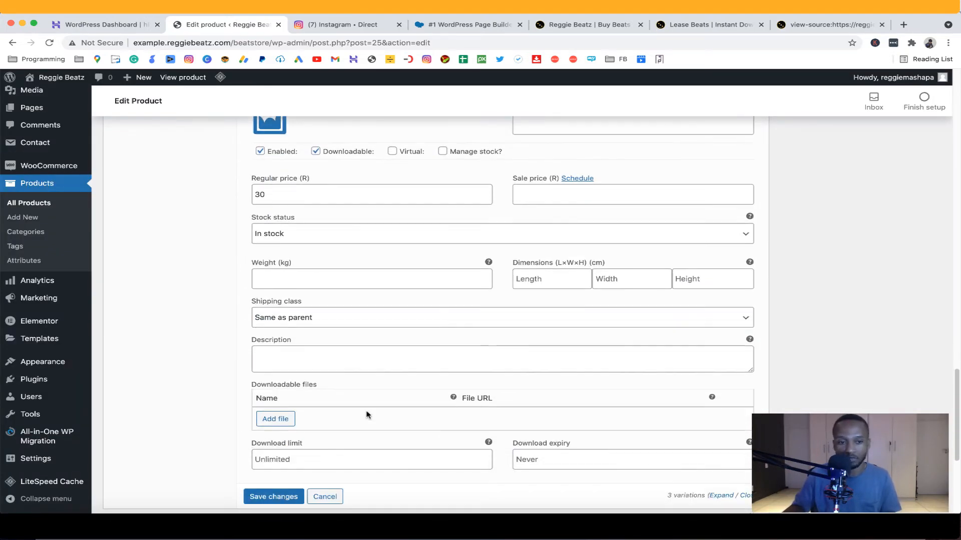
scroll(291, 293, up, 4)
double_click(290, 318)
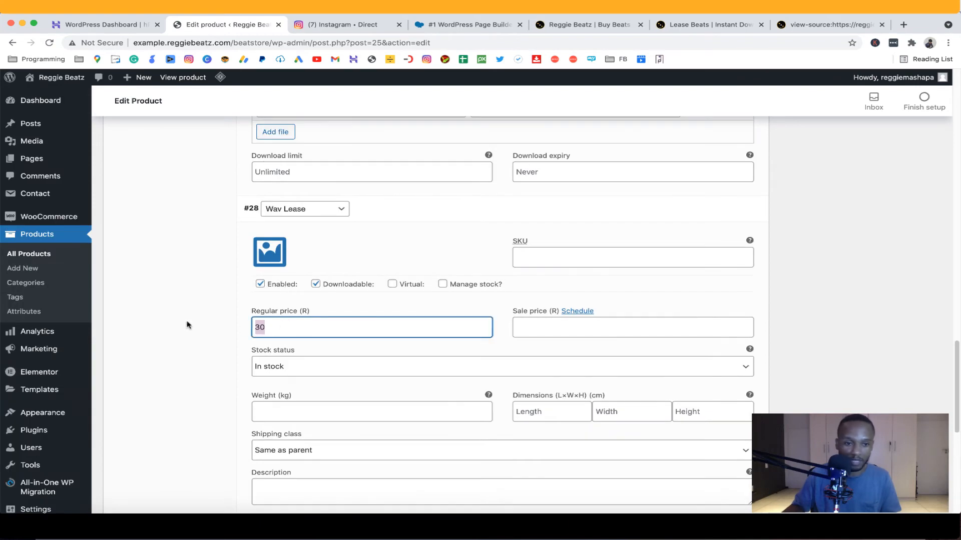
scroll(300, 325, down, 5)
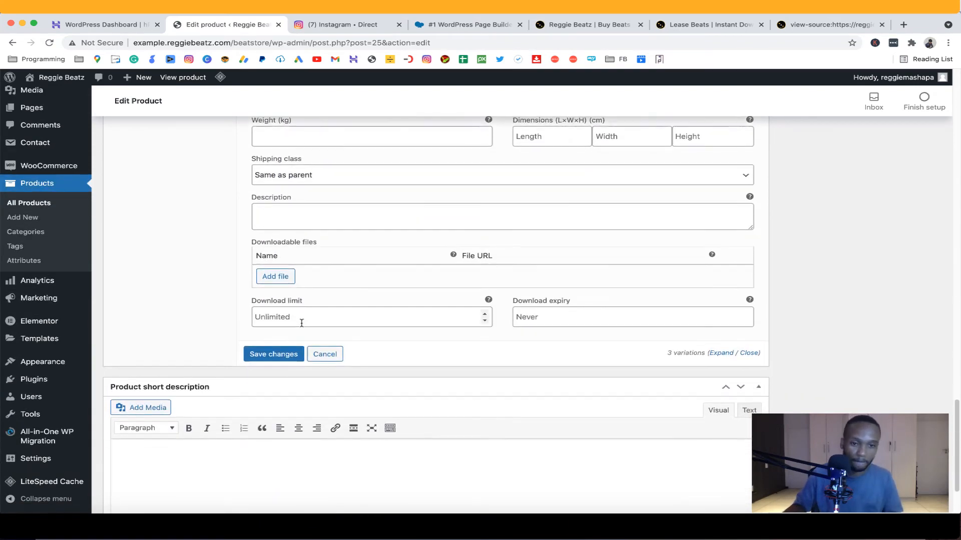
click(274, 276)
click(277, 302)
Name the Wav Lease's two downloadable files mp3 and wav.
click(293, 278)
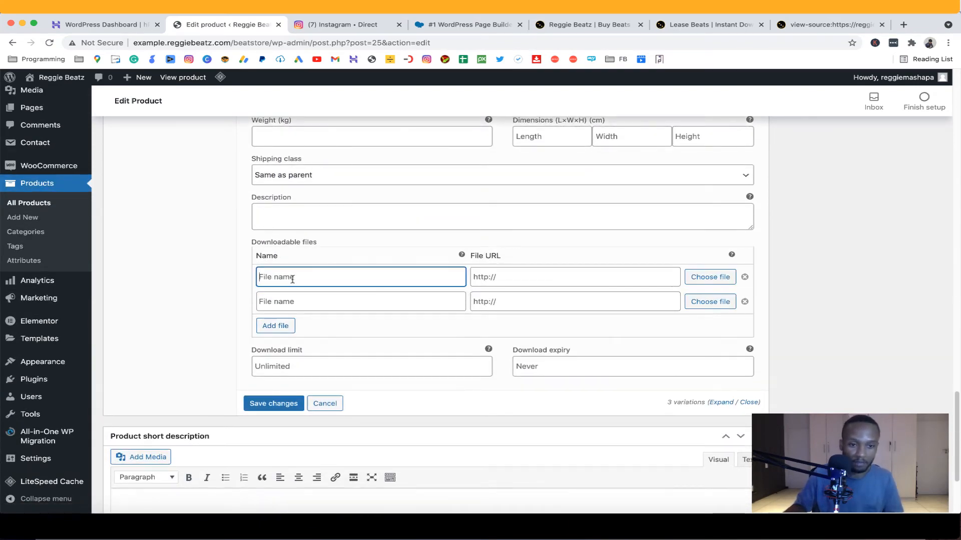
text(m,p)
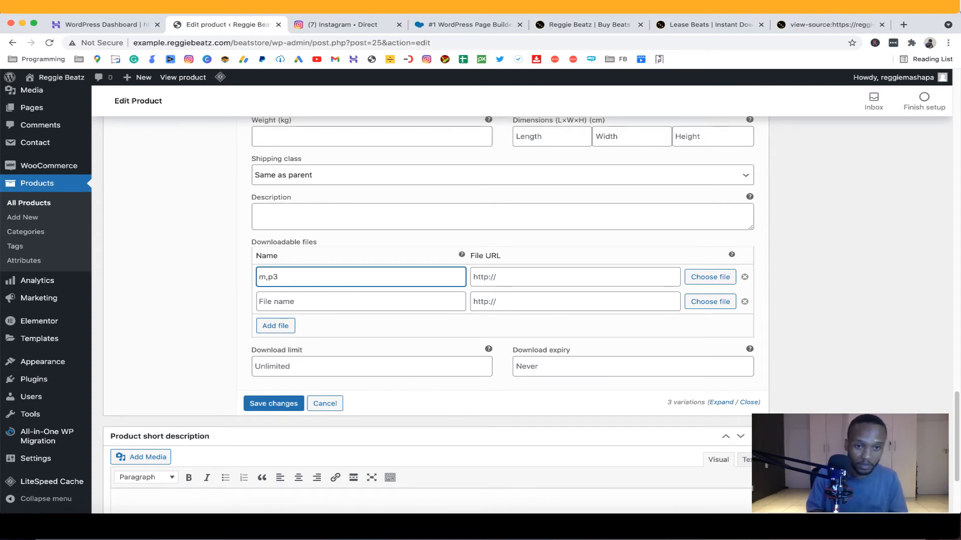
text(3)
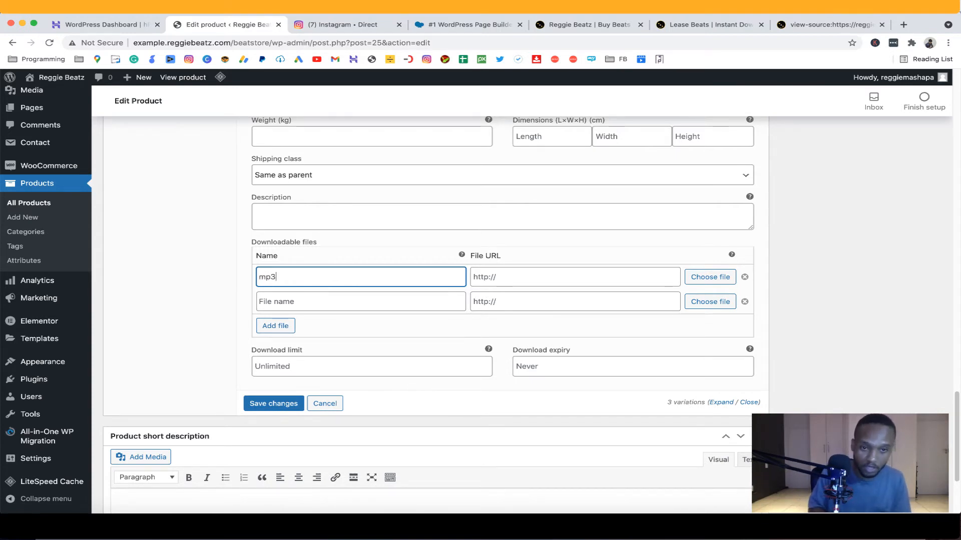
click(307, 302)
text(wav)
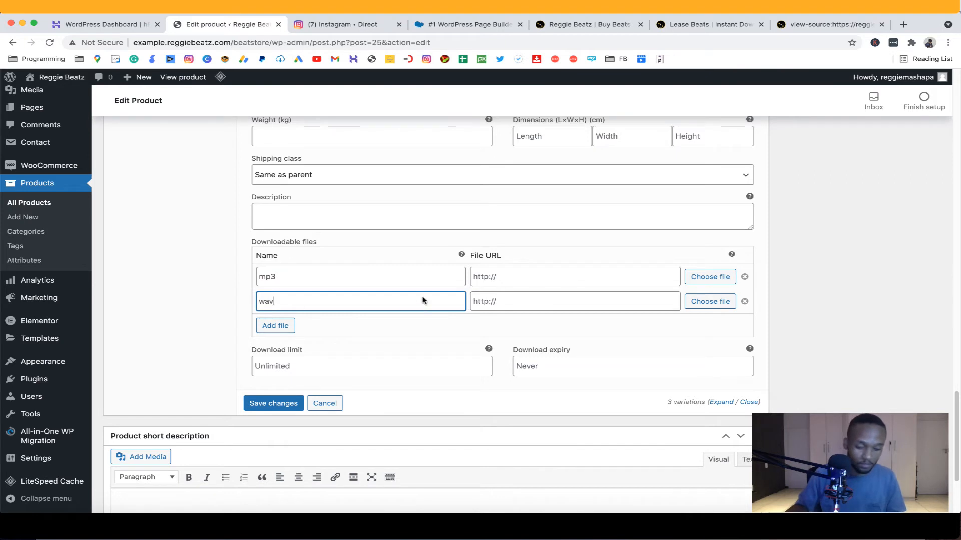
Link the Wav Lease's mp3 and wav entries to Goat-MG.mp3 and Goat.wav from the media library.
click(714, 277)
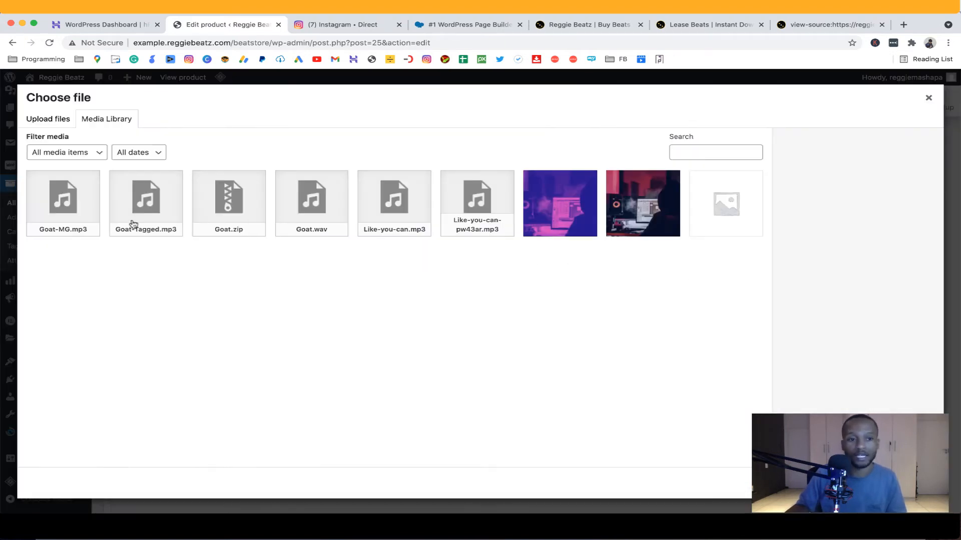
click(83, 215)
click(903, 484)
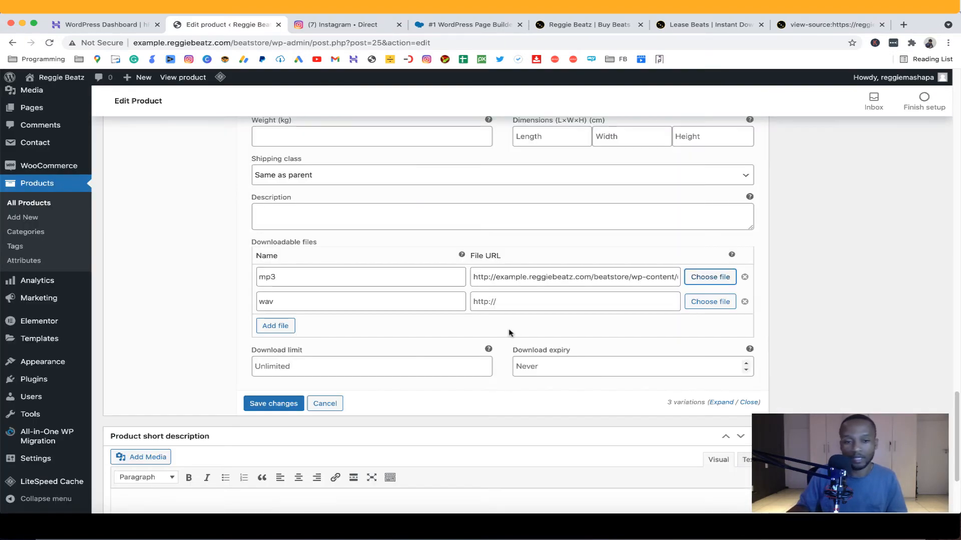
click(721, 302)
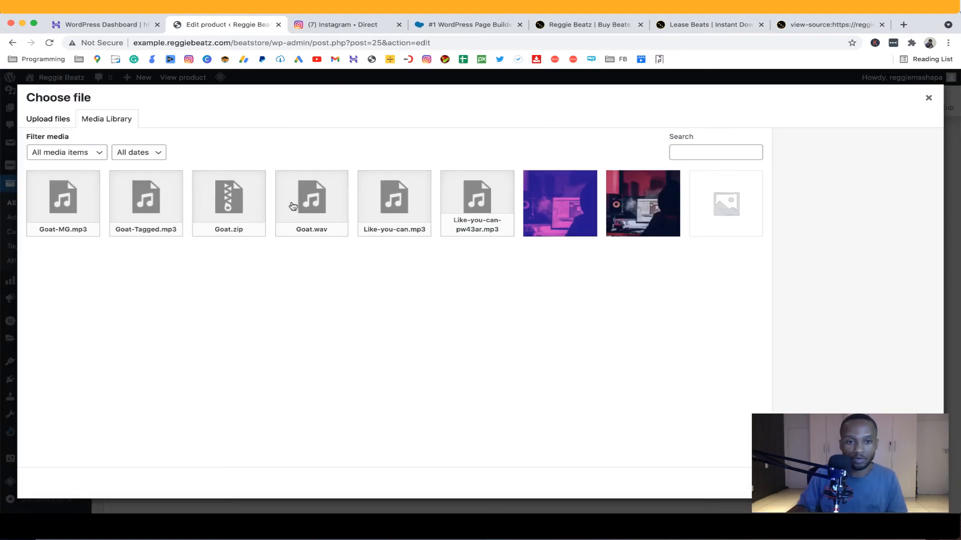
click(293, 206)
click(902, 483)
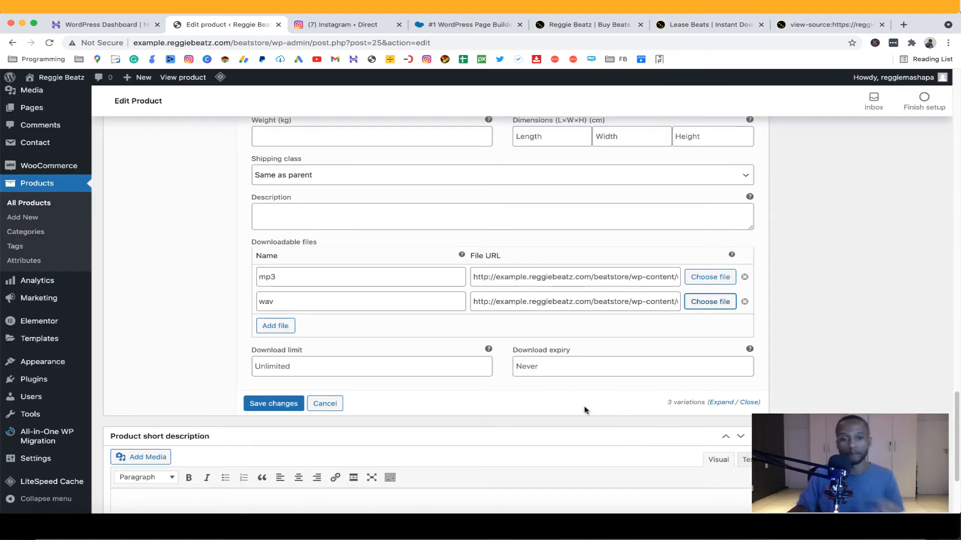
Upload download (2).jpeg from the Downloads folder and set it as the product image.
scroll(583, 408, down, 3)
scroll(584, 410, up, 2)
scroll(585, 411, up, 15)
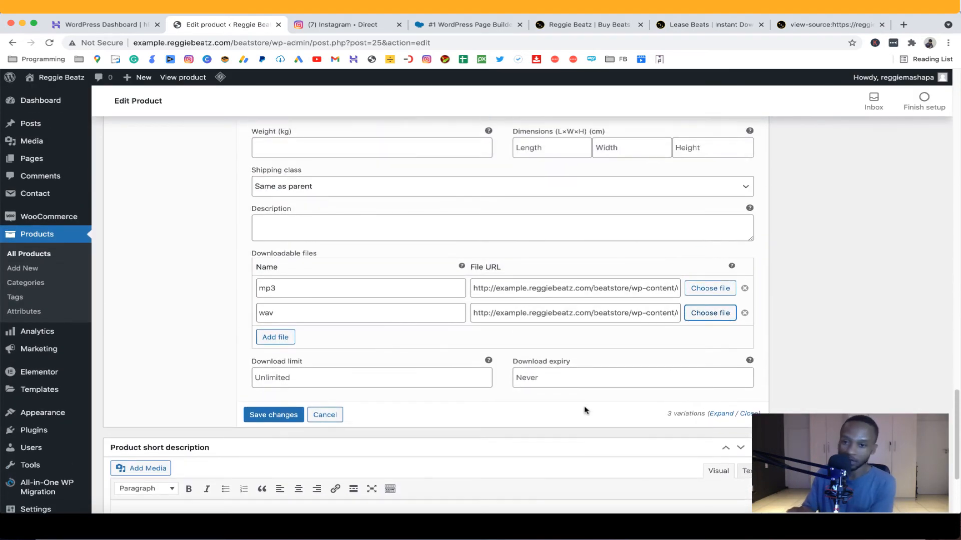
scroll(585, 410, up, 10)
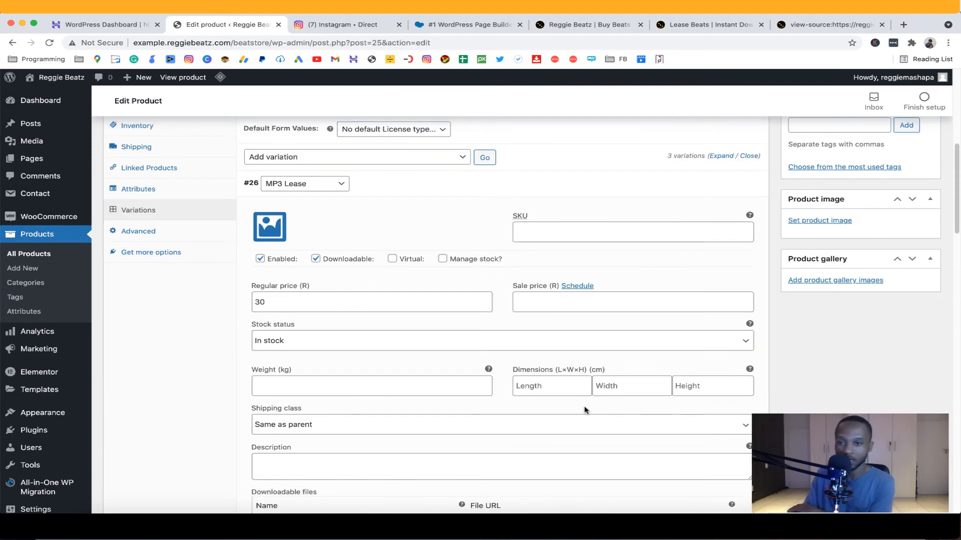
scroll(861, 411, down, 1)
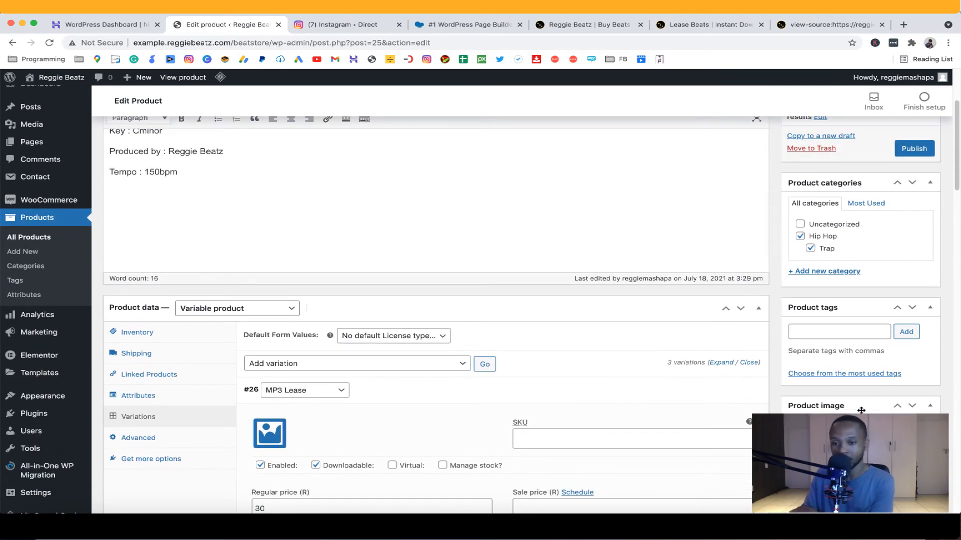
scroll(828, 340, down, 6)
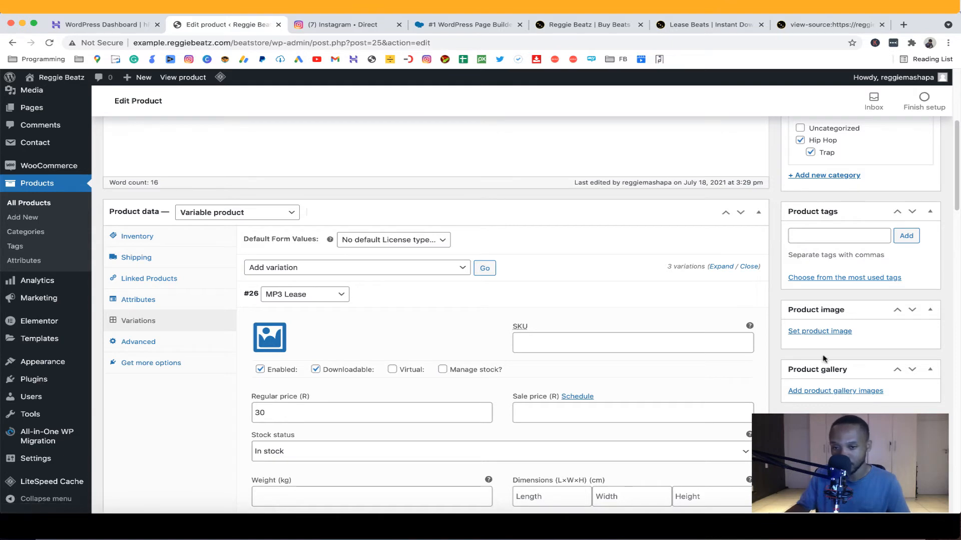
click(819, 331)
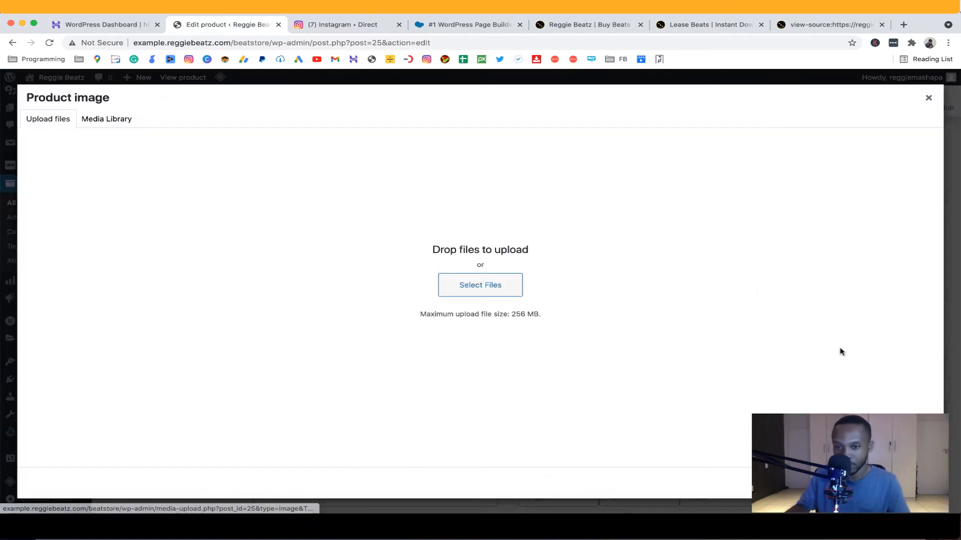
click(473, 286)
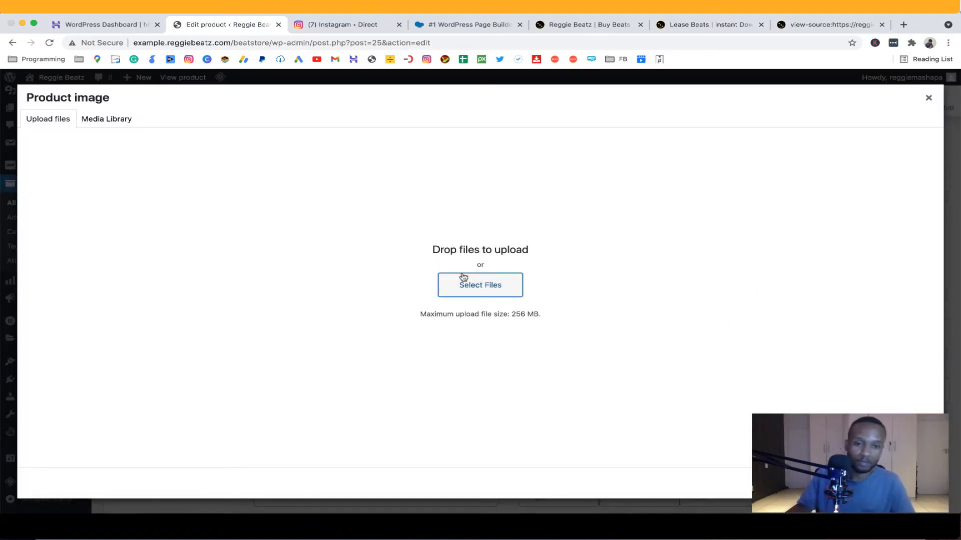
click(192, 102)
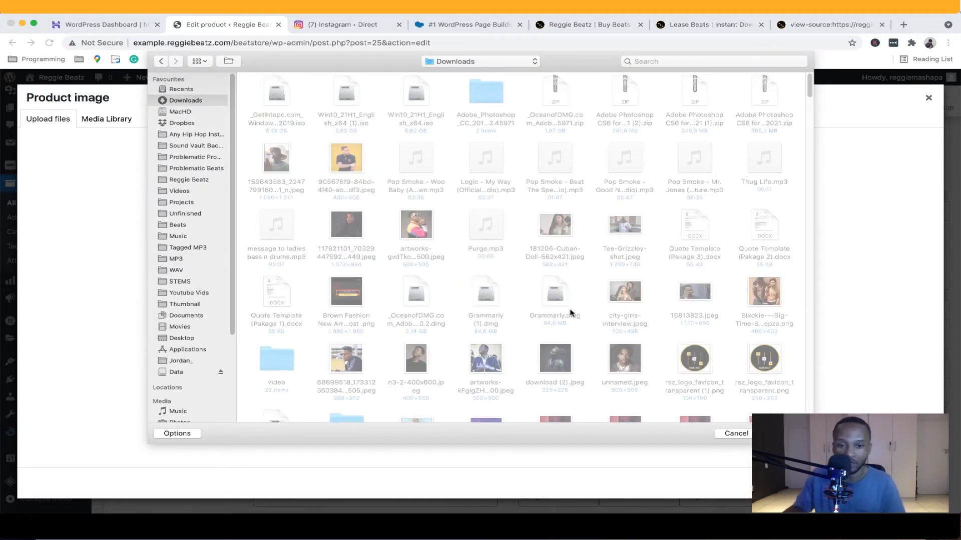
scroll(571, 313, down, 3)
click(561, 324)
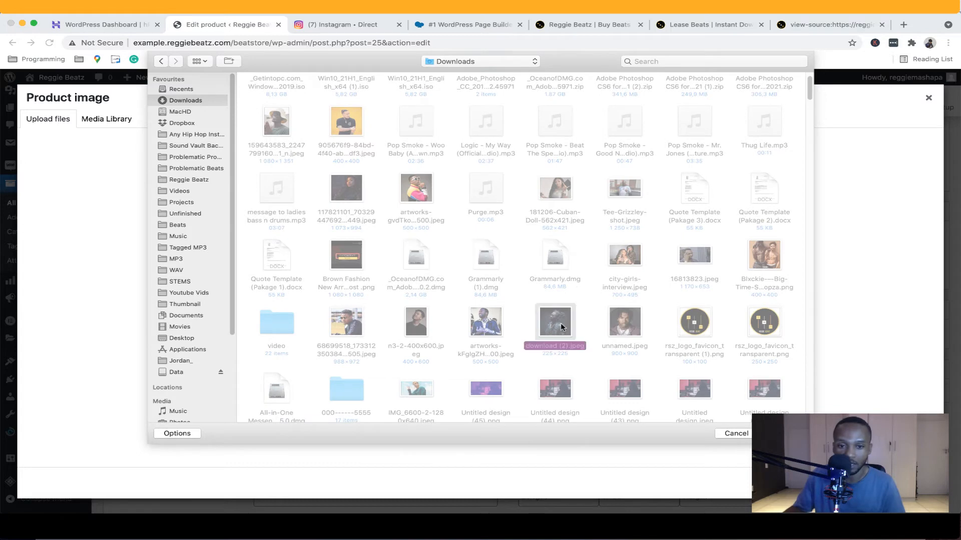
scroll(650, 360, down, 5)
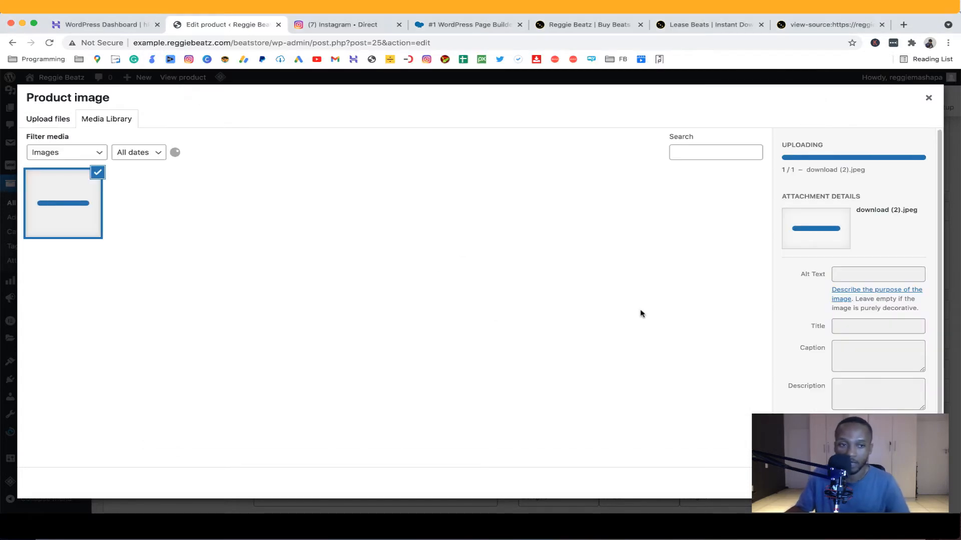
click(899, 483)
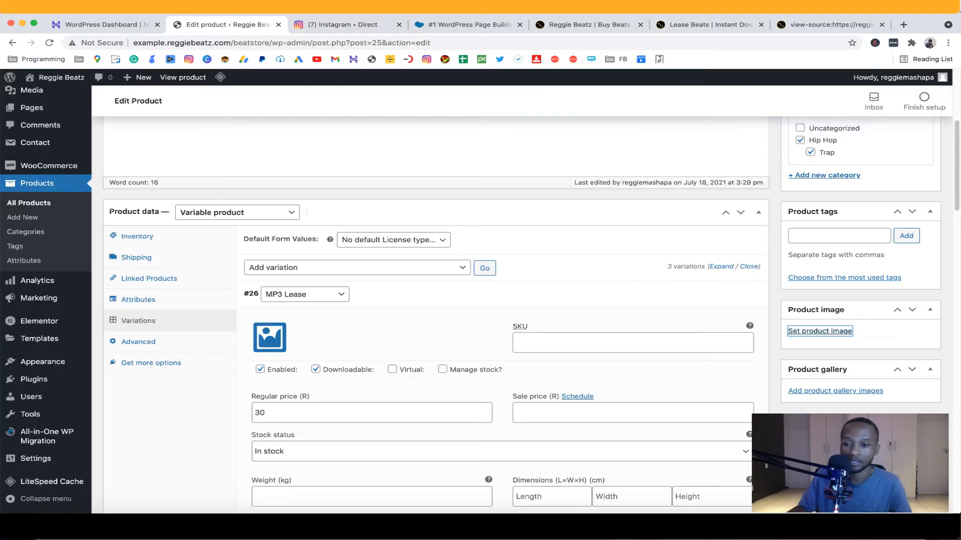
Publish the beat product and preview its product page.
scroll(788, 298, up, 5)
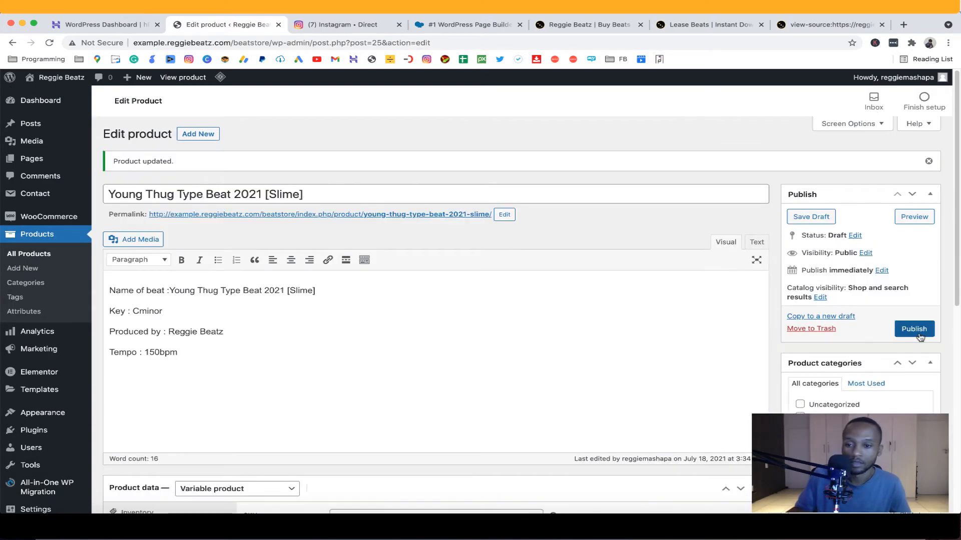
click(916, 331)
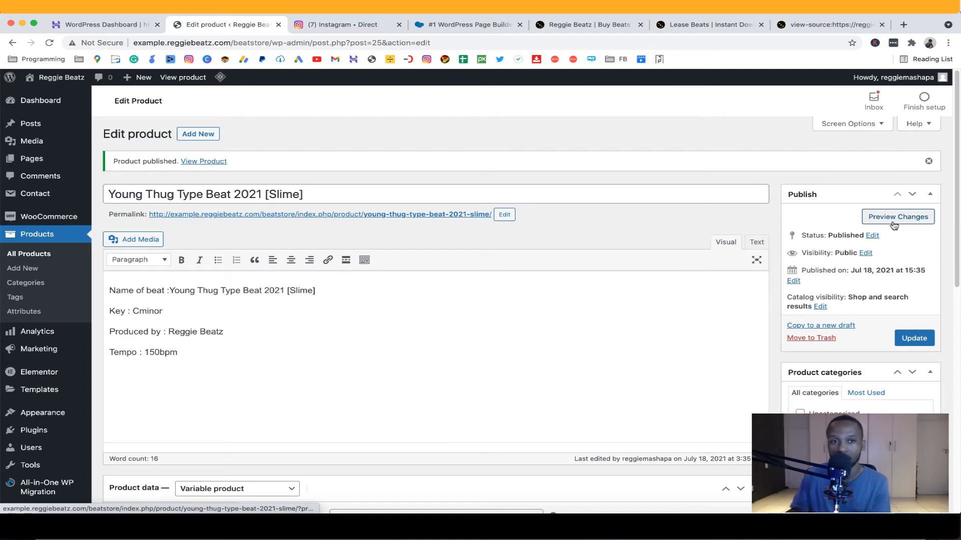
click(894, 219)
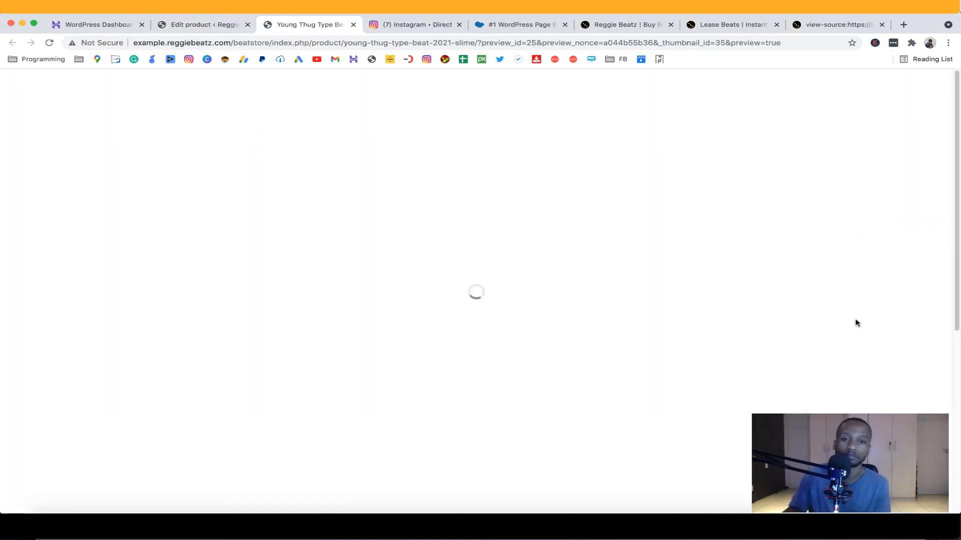
scroll(806, 335, down, 3)
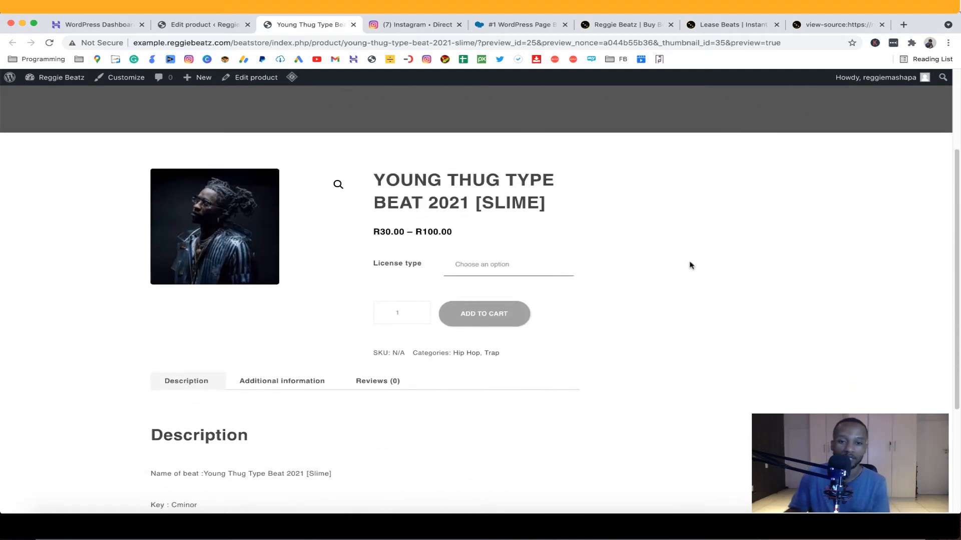
Check the price of the MP3 Lease, Unlimited Lease and Wav Lease license types on the previewed product page.
click(499, 268)
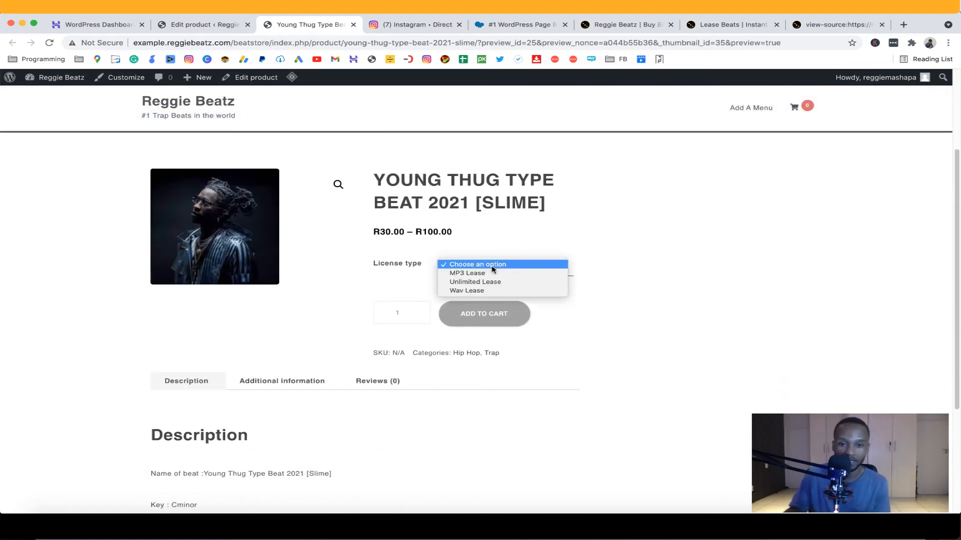
click(490, 274)
click(514, 267)
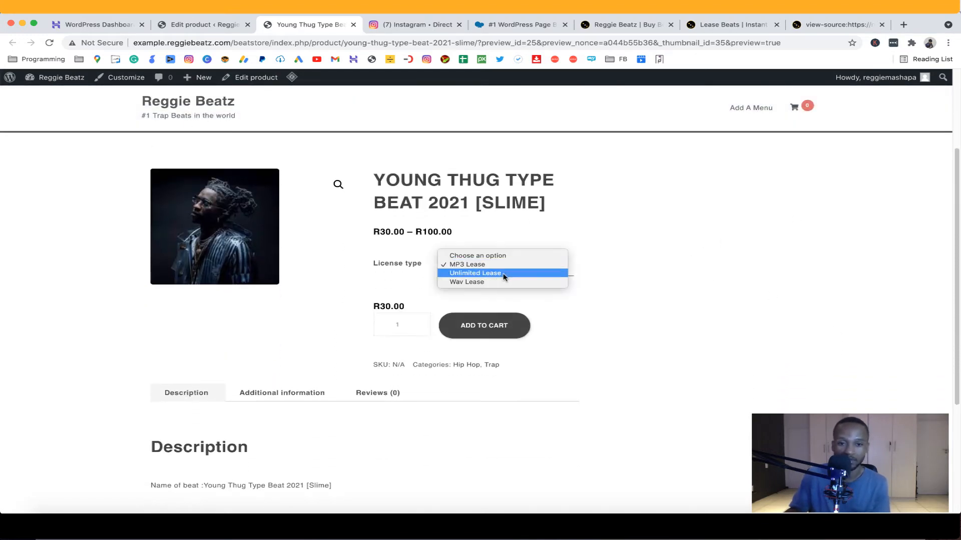
click(518, 274)
click(510, 269)
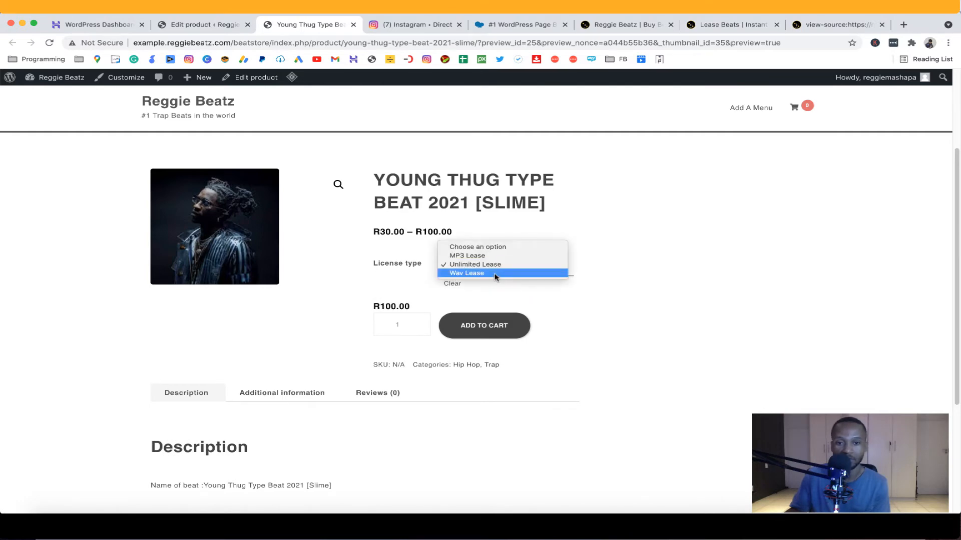
click(496, 275)
scroll(460, 301, up, 3)
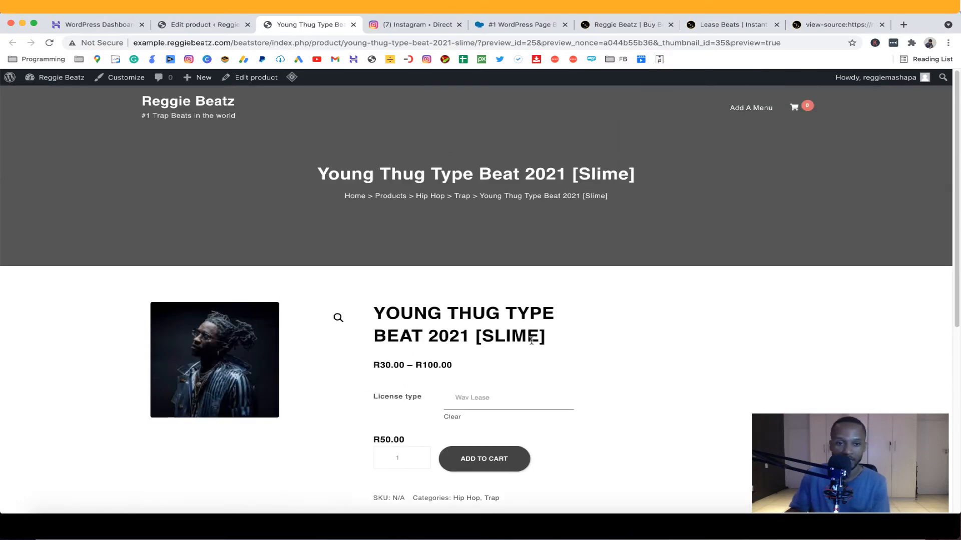
scroll(620, 375, down, 6)
scroll(620, 375, up, 6)
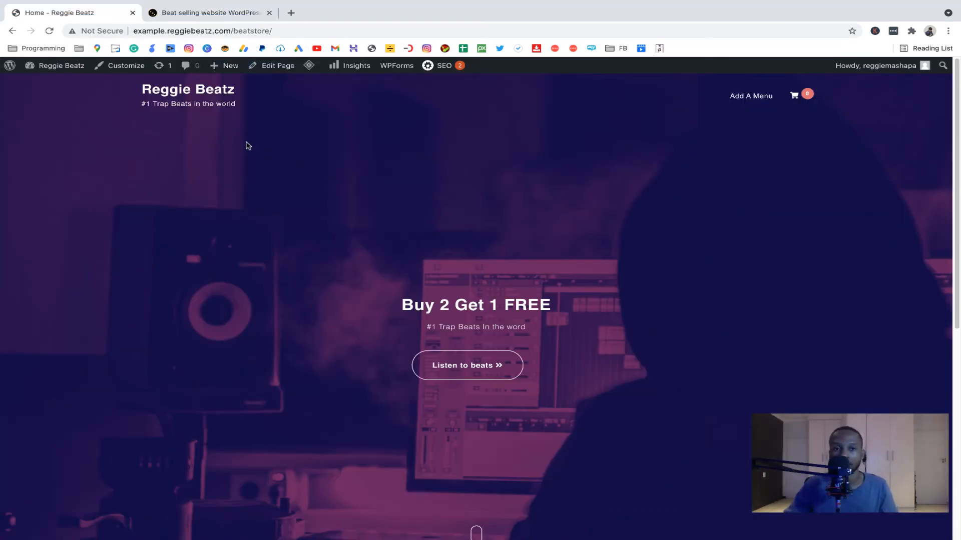
Open the options of the Young Thug Type Beat 2021 [Slime] product from the homepage's Latest Beats section.
scroll(257, 193, down, 7)
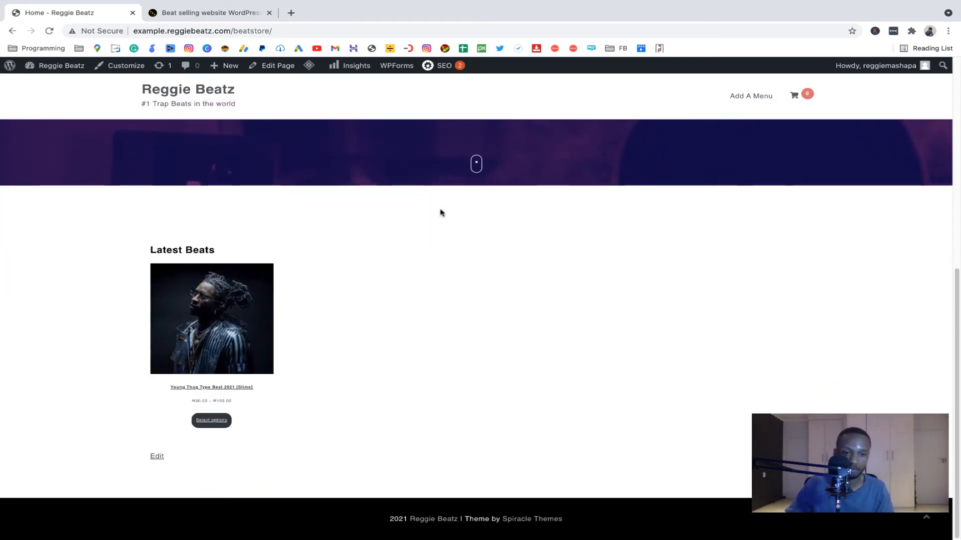
click(213, 423)
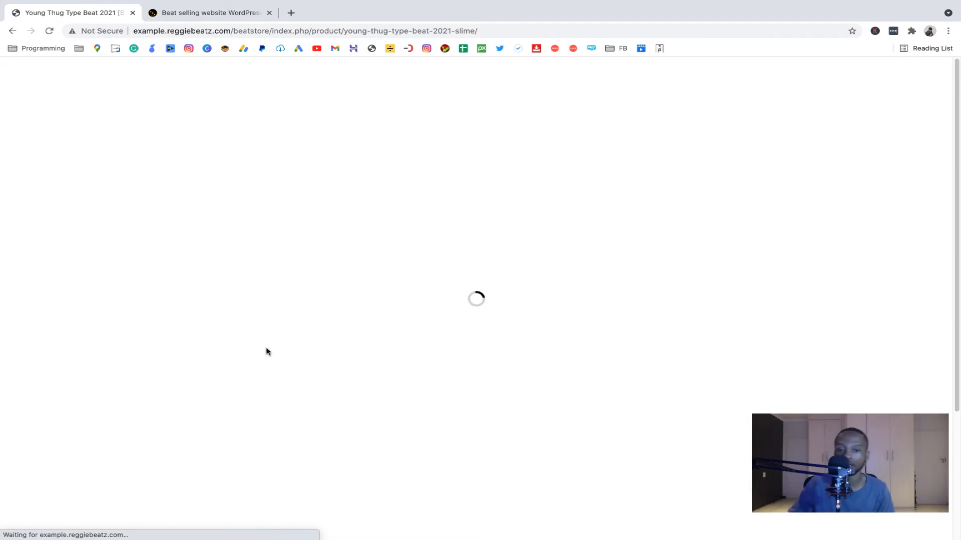
scroll(456, 309, down, 3)
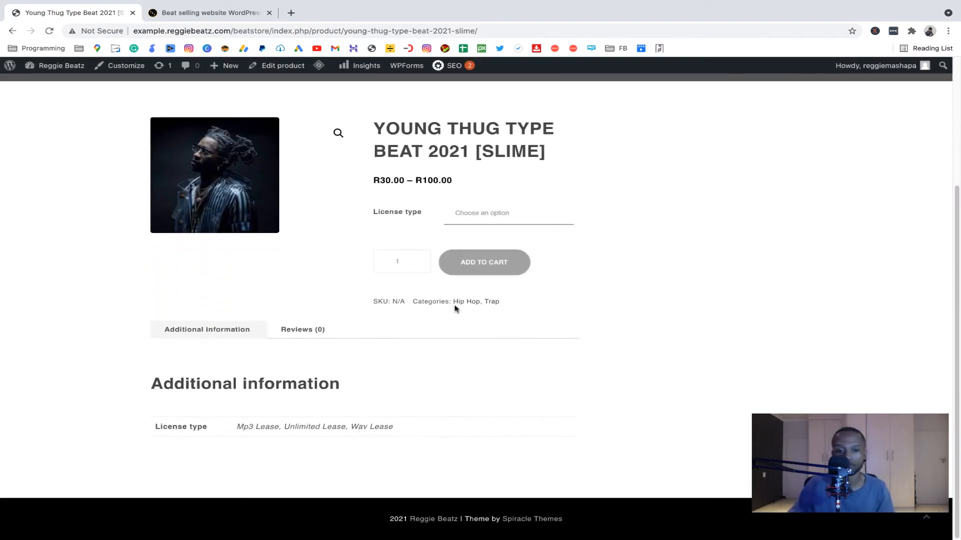
Compare the Mp3 Lease and Wav Lease license types, try adding the Wav Lease to the cart, and return to the homepage.
click(513, 213)
click(484, 218)
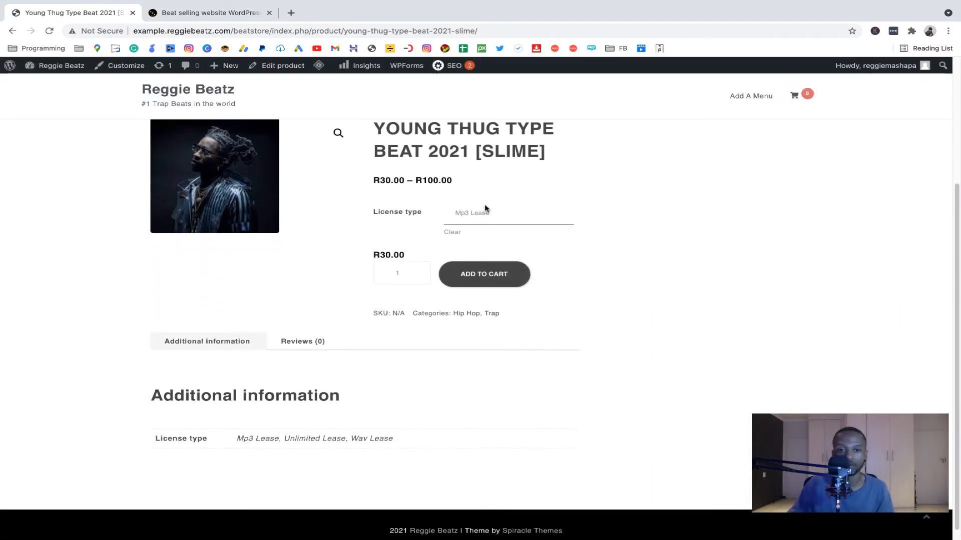
click(483, 223)
click(485, 231)
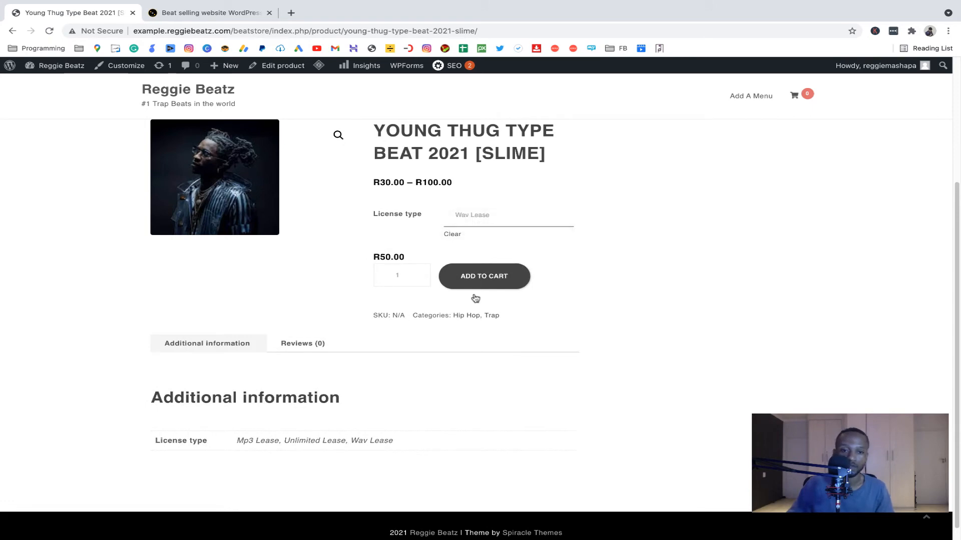
click(487, 276)
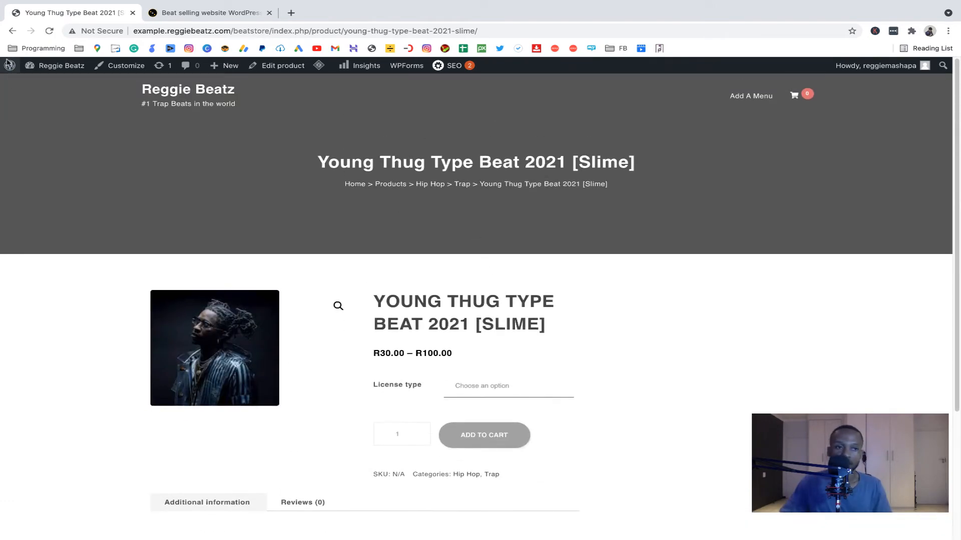
click(12, 30)
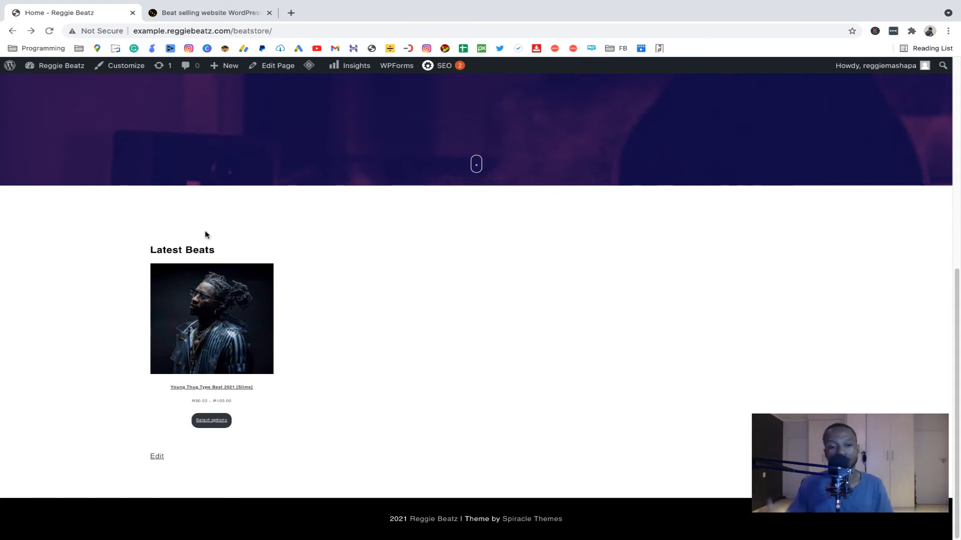
Switch to the Beat selling website WordPress Snippets page and locate the start of the Additional Css code.
click(215, 14)
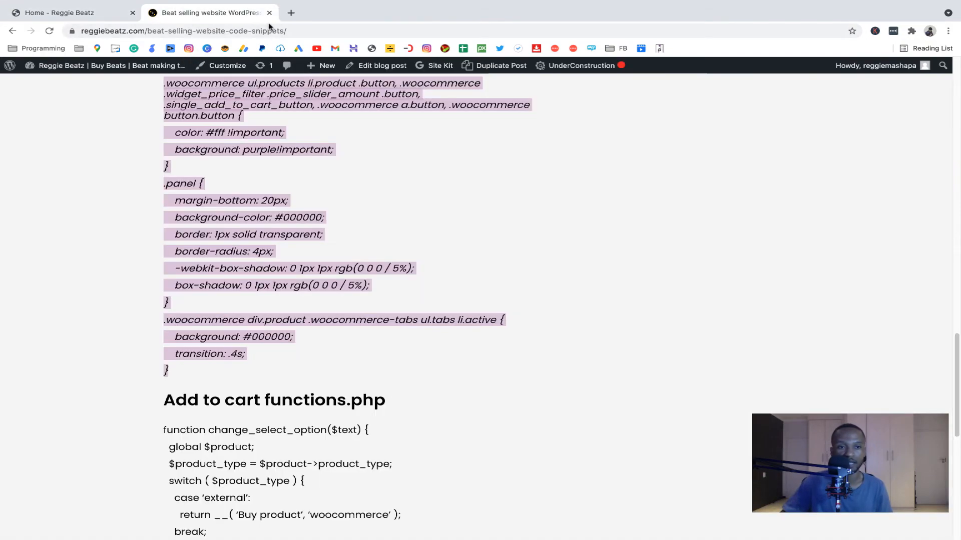
scroll(301, 253, up, 12)
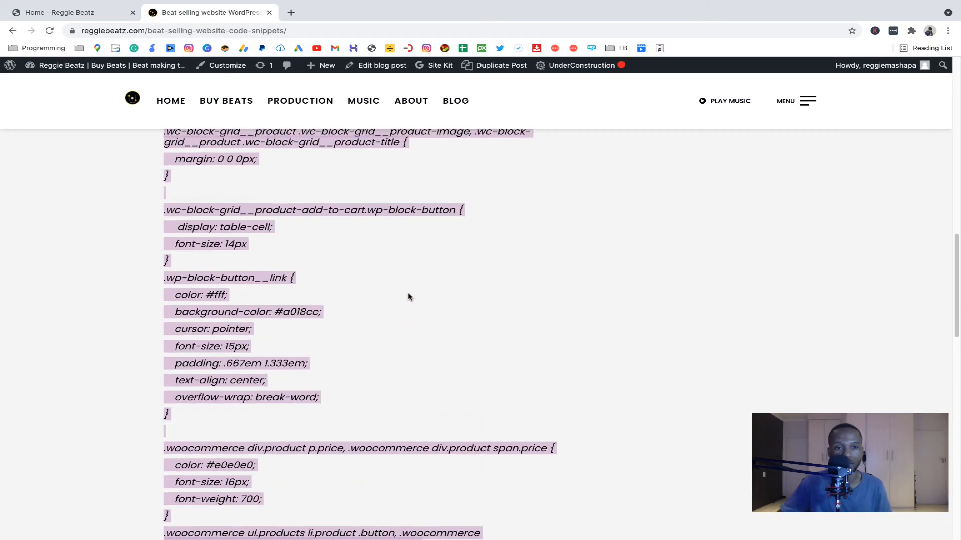
scroll(408, 298, up, 10)
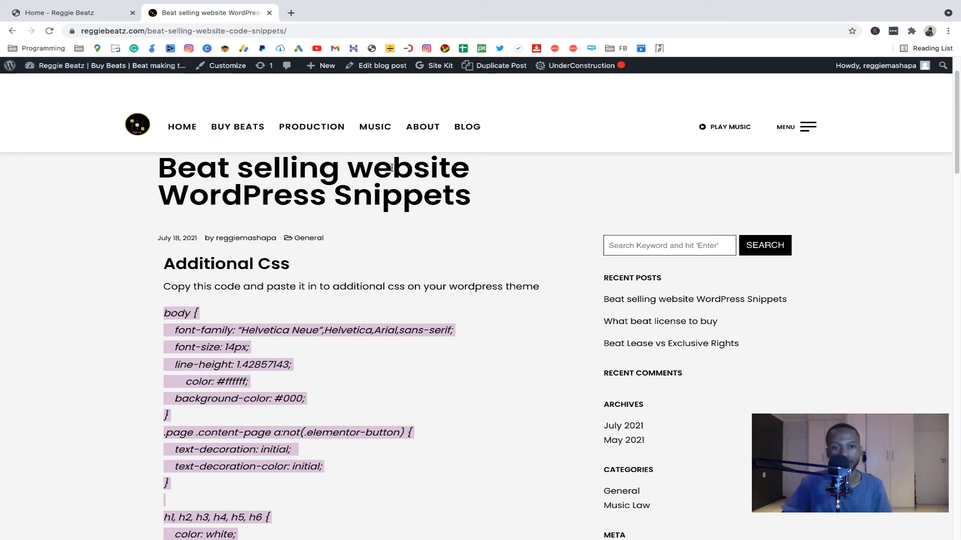
scroll(373, 175, down, 1)
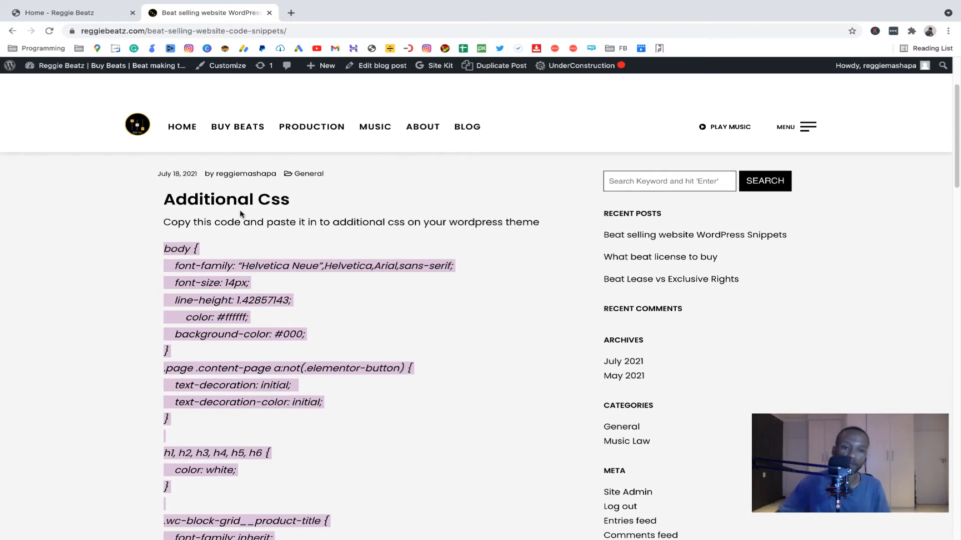
scroll(310, 235, down, 1)
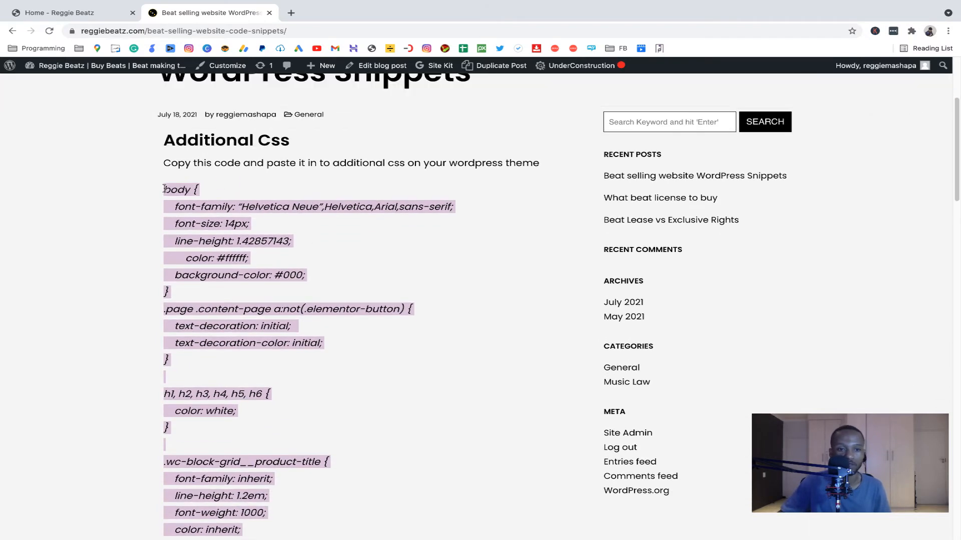
Copy the whole Additional Css code block, from the body rule to the woocommerce-tabs li.active rule, on the snippets page.
drag(164, 190, 219, 261)
scroll(219, 240, down, 17)
scroll(218, 262, up, 20)
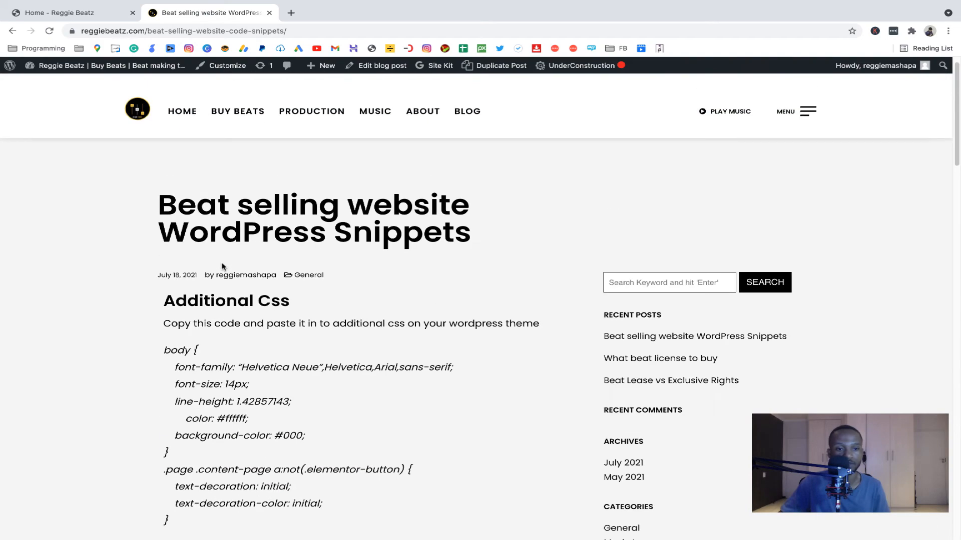
drag(165, 351, 224, 363)
scroll(216, 385, down, 9)
scroll(253, 388, down, 13)
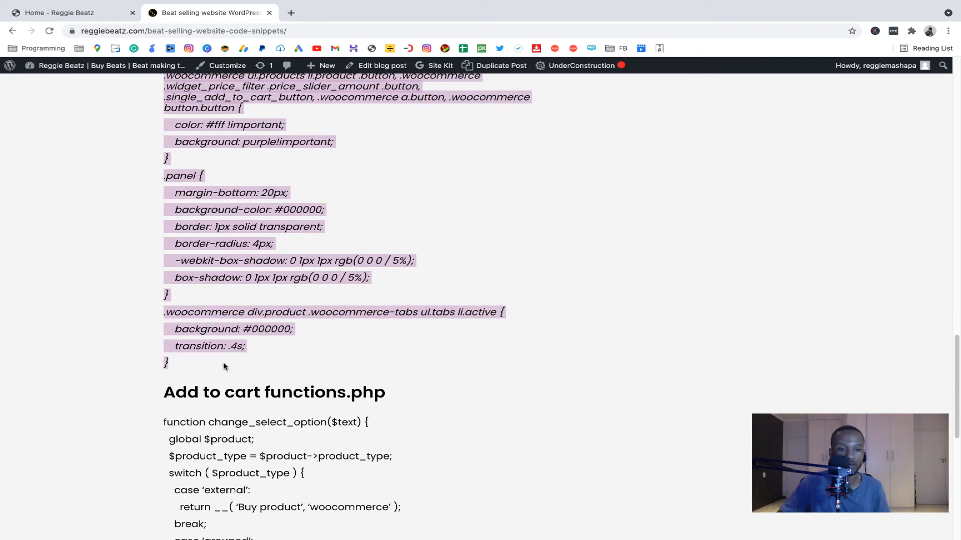
right_click(237, 351)
click(255, 369)
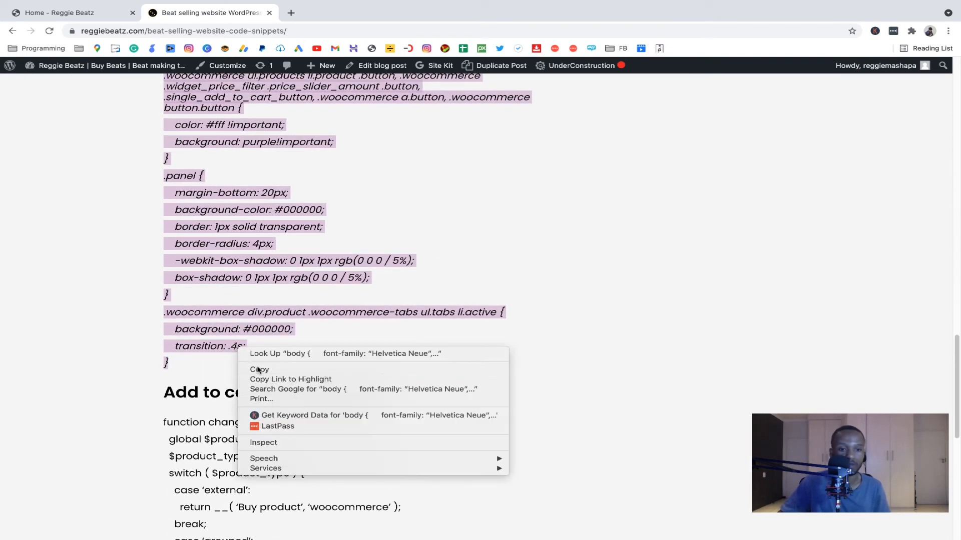
Switch to the beat store and paste the copied code into the theme customizer's Additional CSS editor.
click(84, 11)
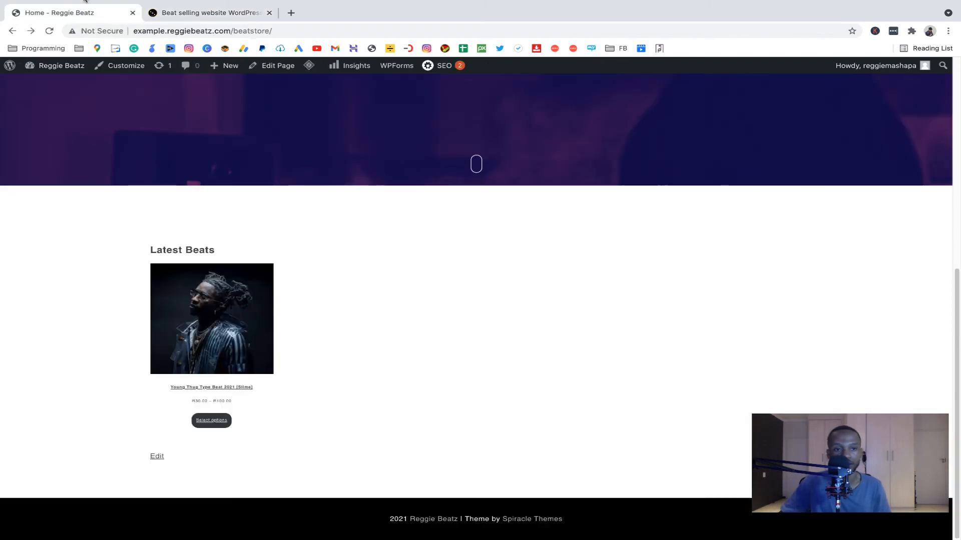
click(125, 70)
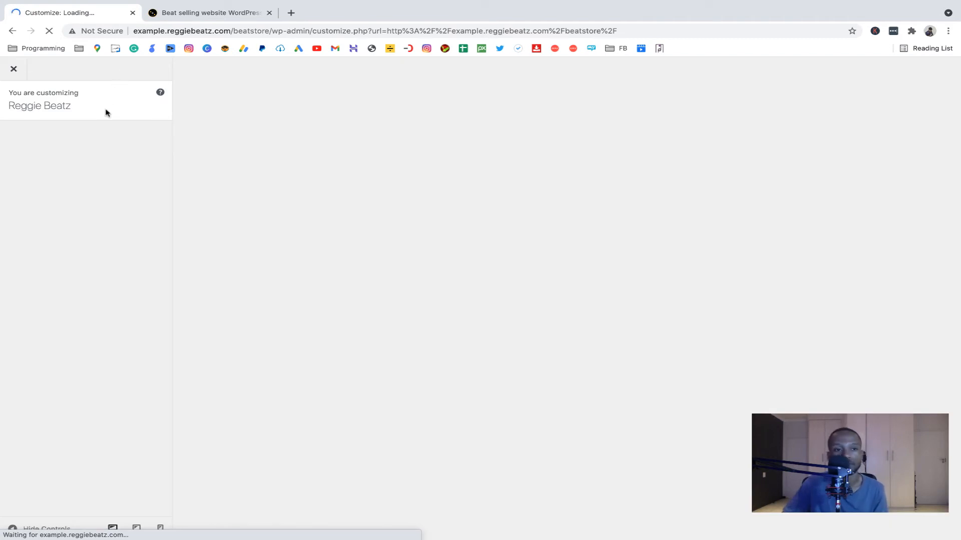
scroll(83, 331, down, 2)
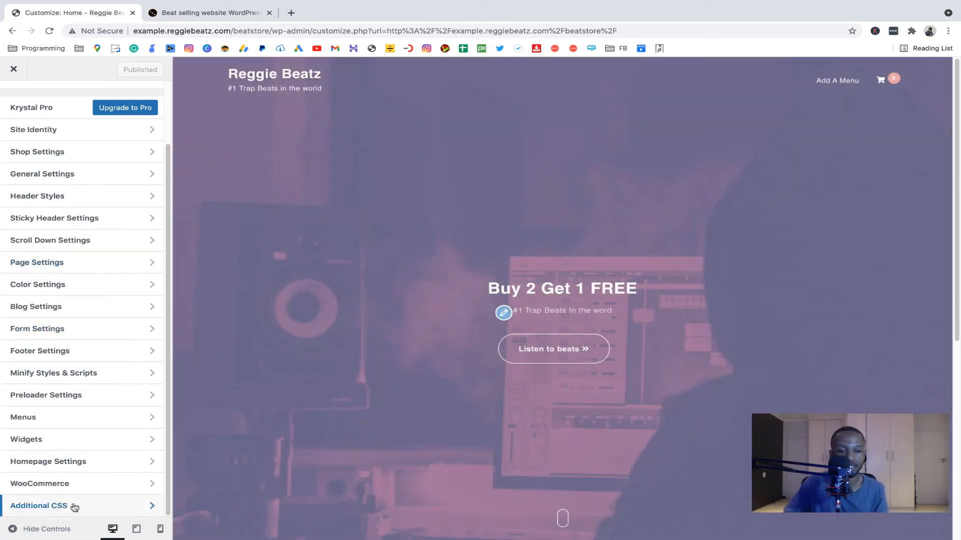
click(74, 506)
scroll(395, 433, down, 5)
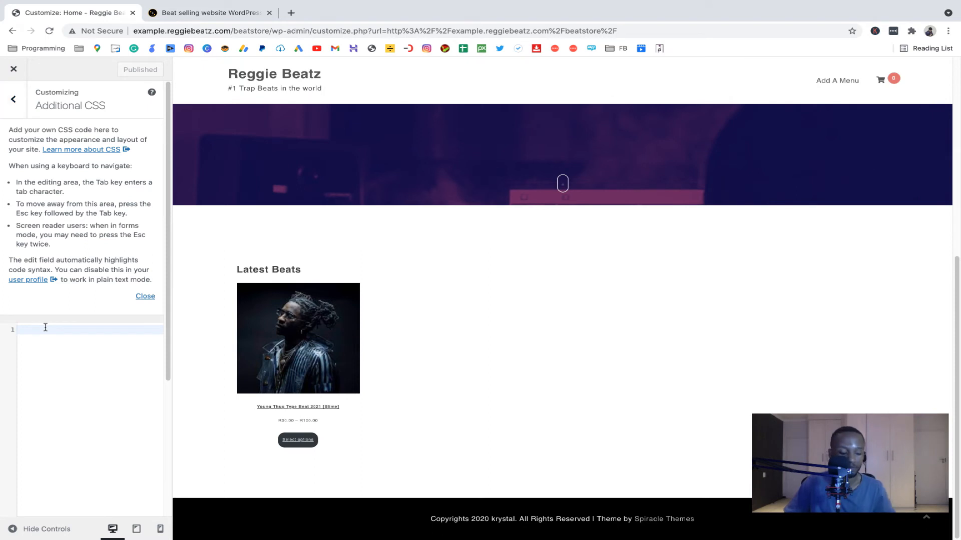
right_click(65, 332)
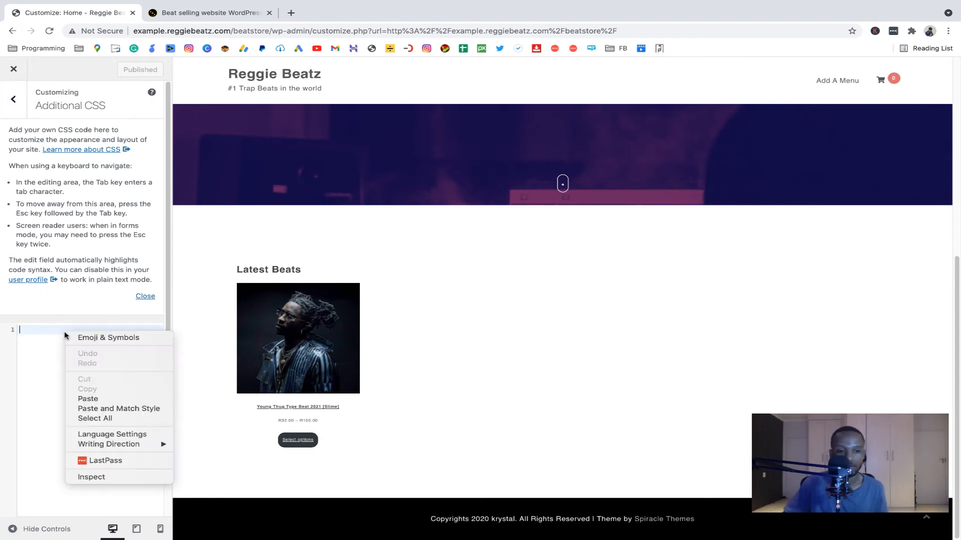
click(96, 399)
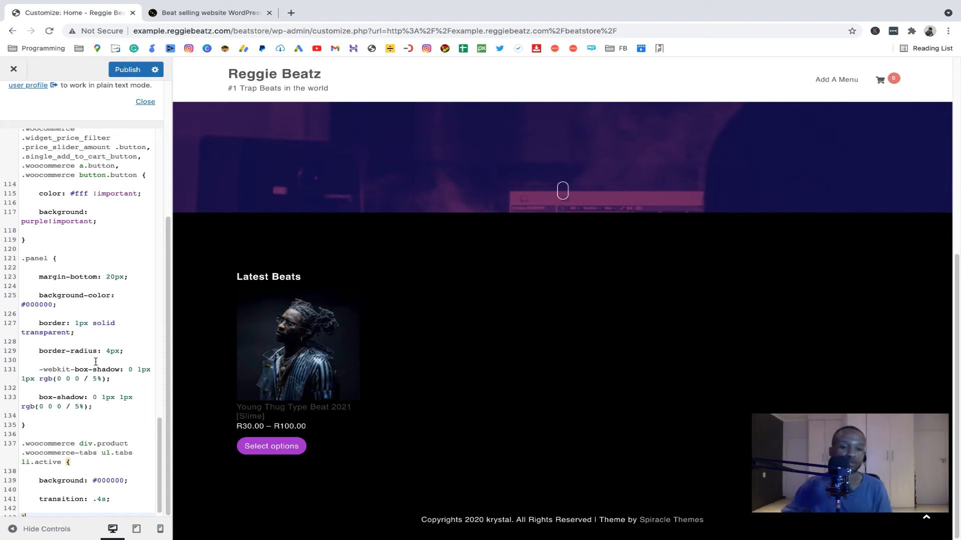
Publish the added CSS, look over the code from its first line, and leave the customizer.
click(133, 73)
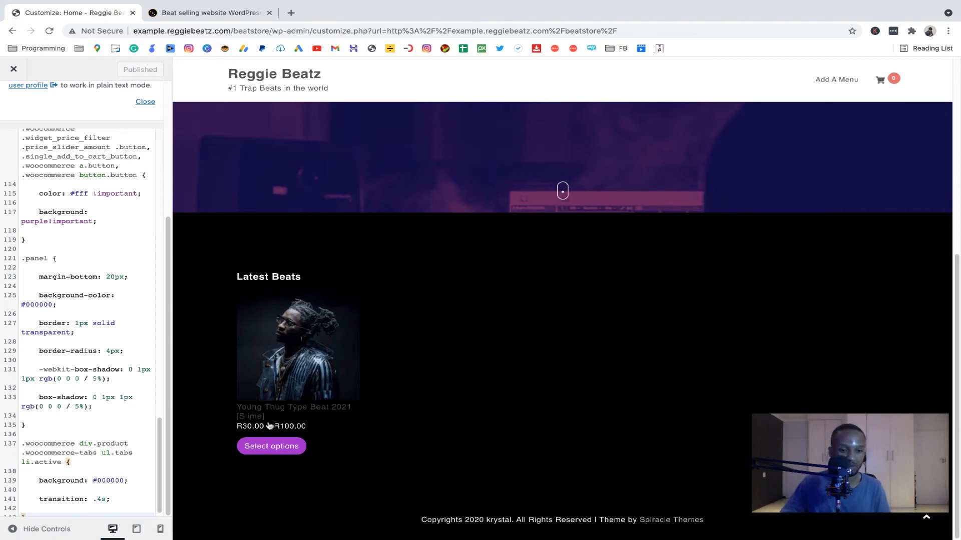
scroll(21, 161, up, 20)
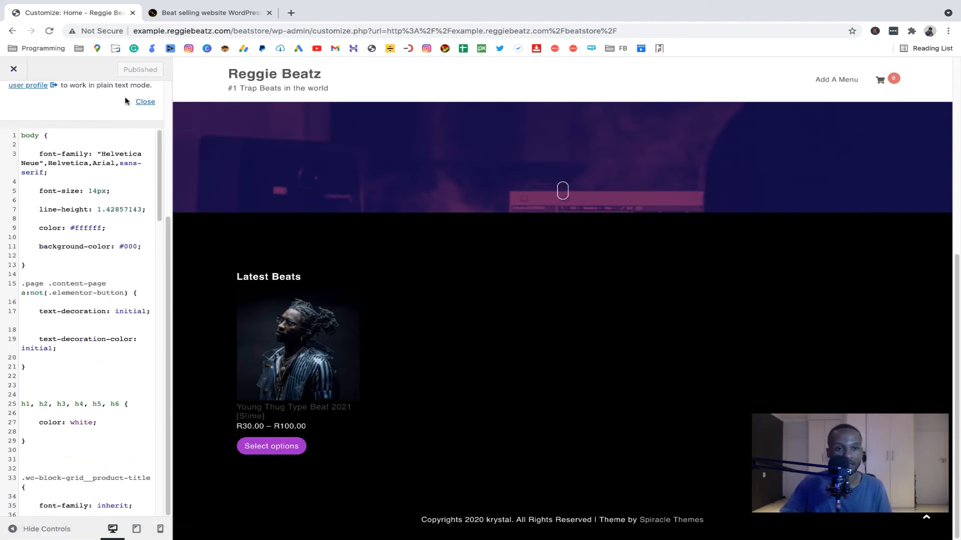
click(12, 70)
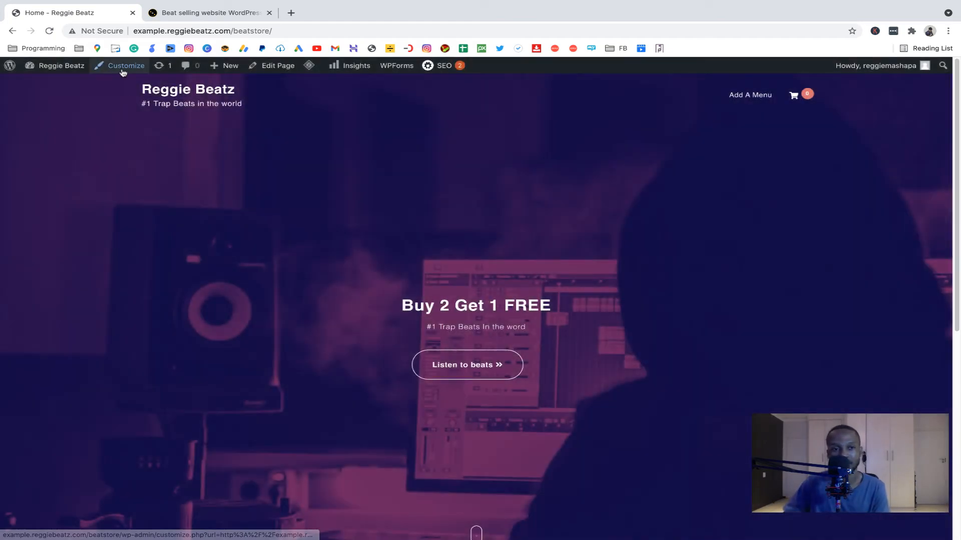
Reopen the theme customizer for the homepage and set the Links Color to white (#ffffff) in Color Settings.
click(122, 71)
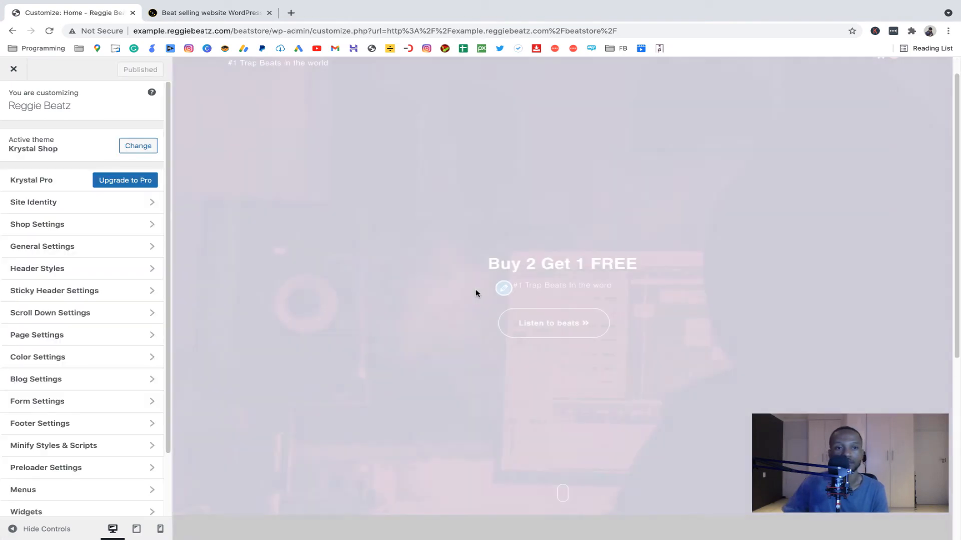
scroll(474, 292, down, 5)
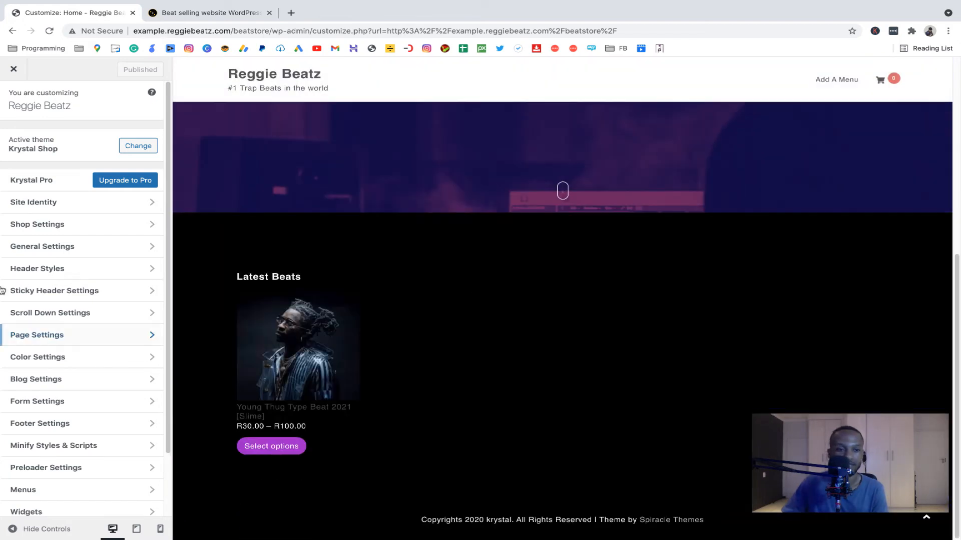
click(85, 358)
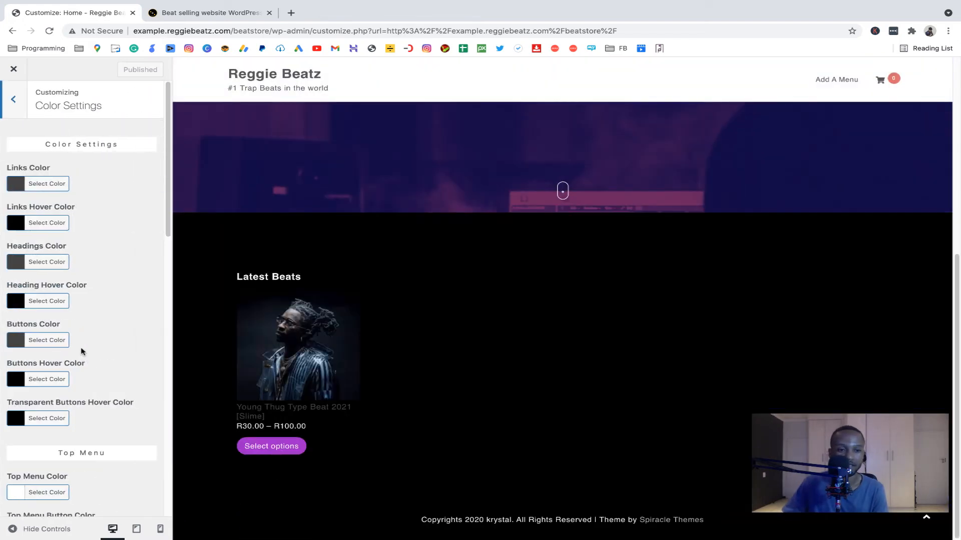
click(21, 186)
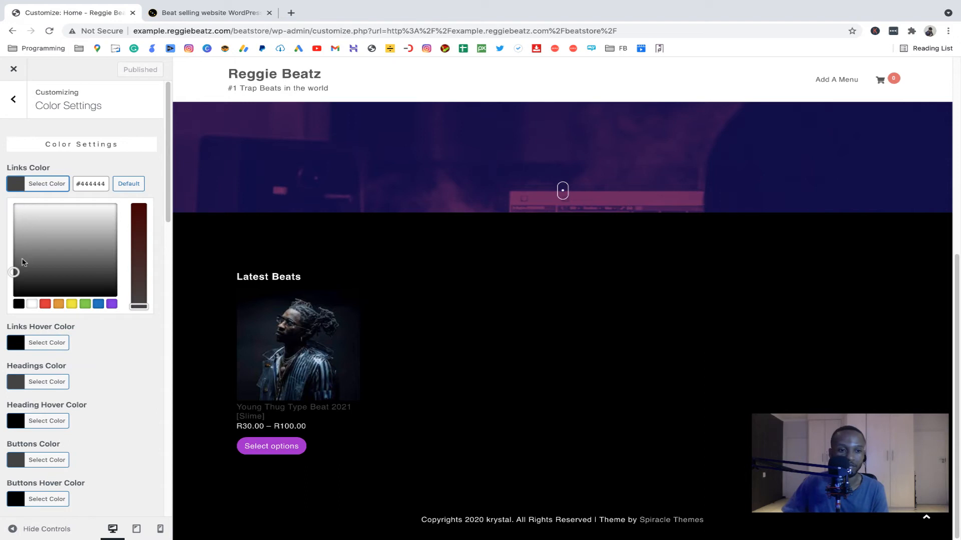
click(31, 305)
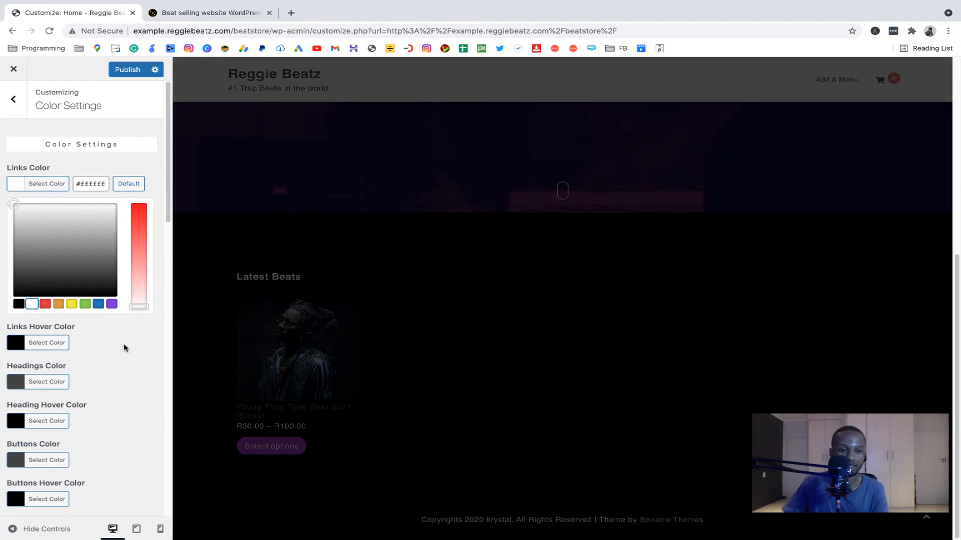
click(125, 346)
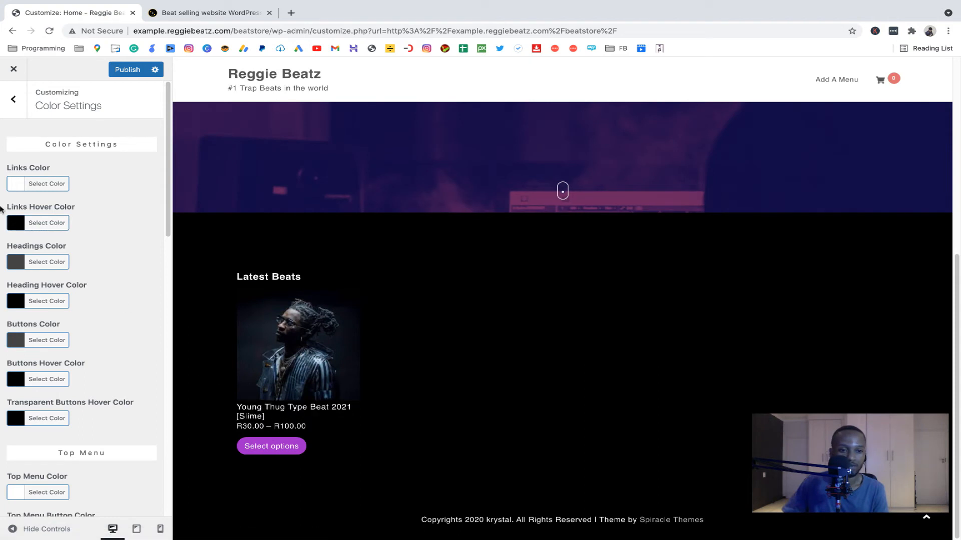
Try yellow (#eeee22) as the Links Hover Color.
click(11, 223)
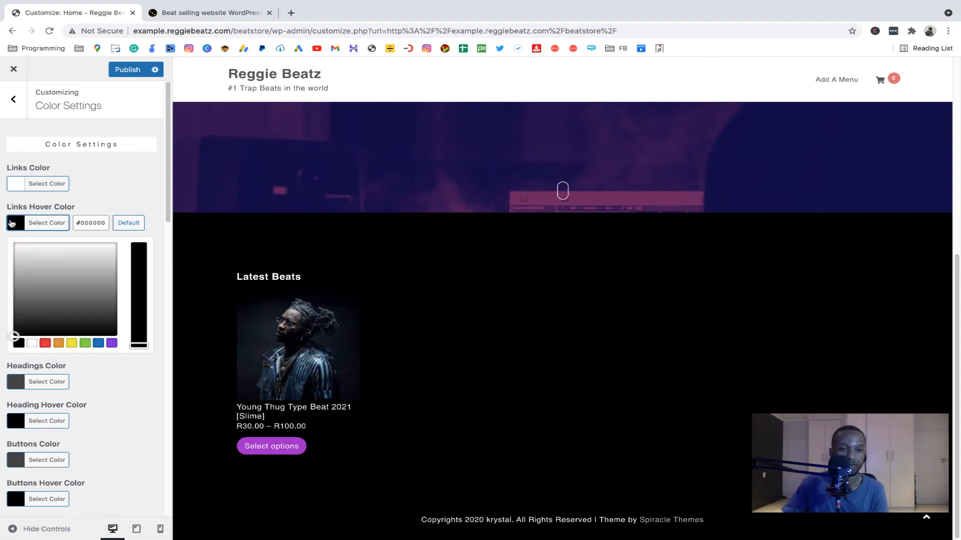
click(73, 344)
click(118, 398)
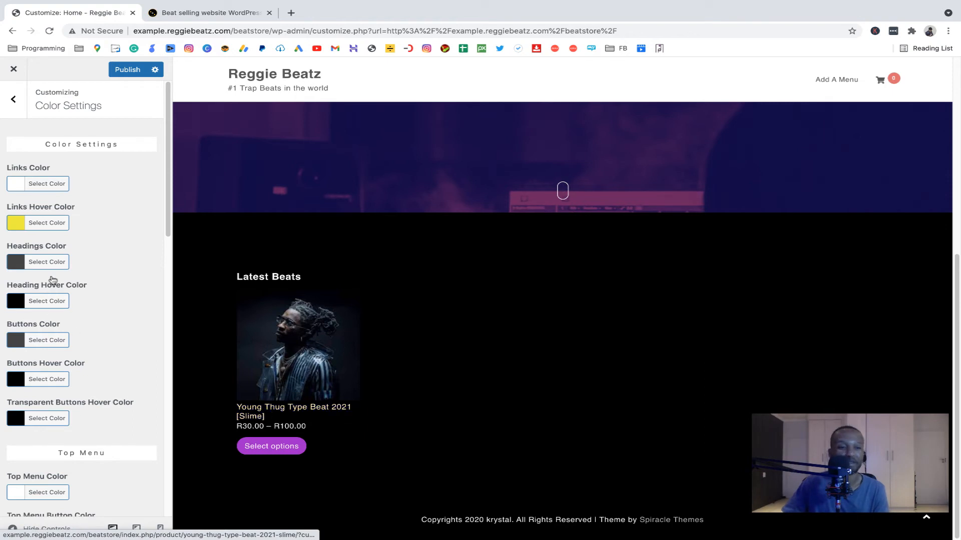
Set the Links Hover Color to purple (#8224e3).
scroll(80, 257, down, 1)
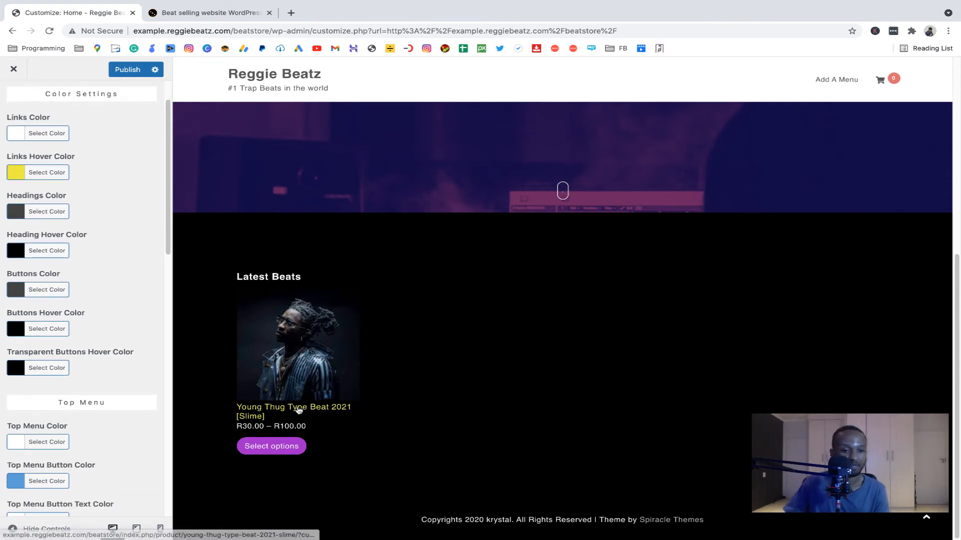
click(16, 173)
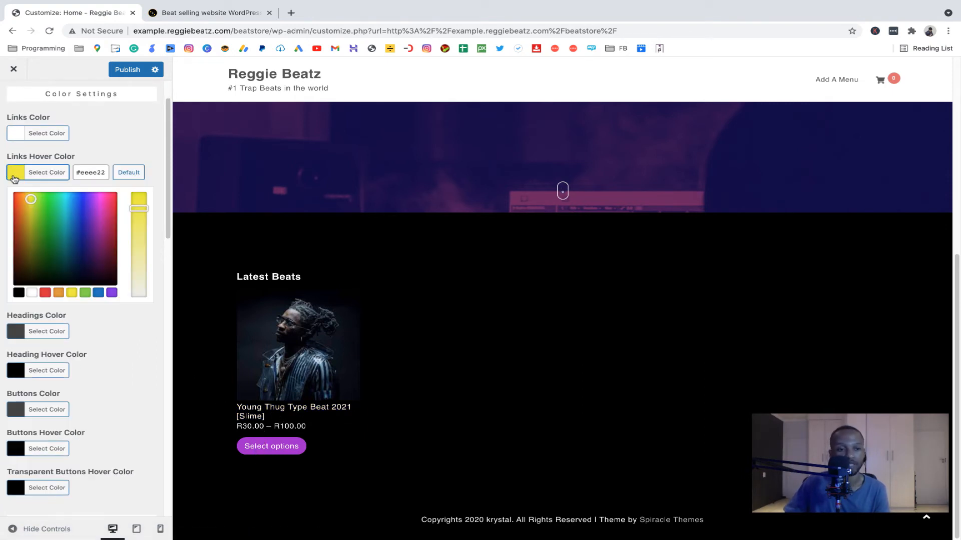
click(112, 293)
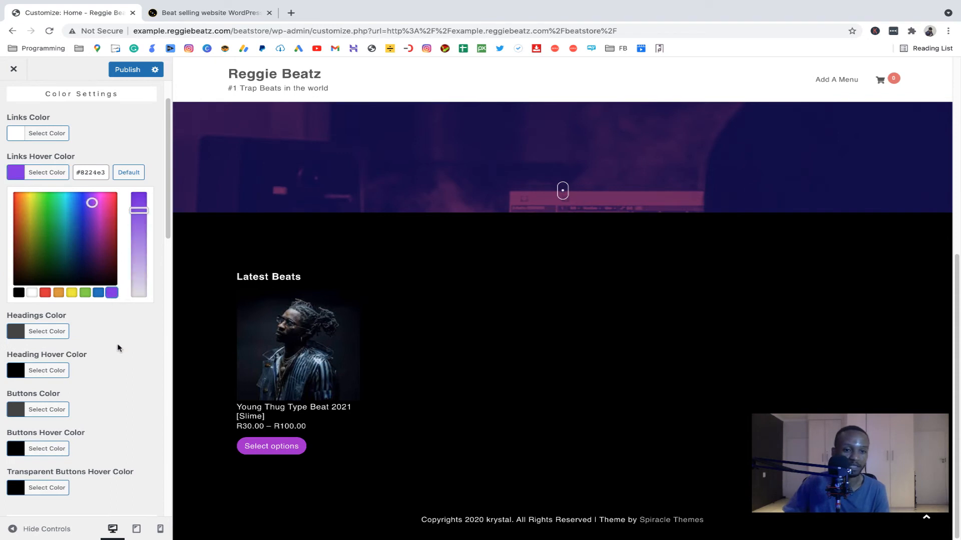
click(121, 349)
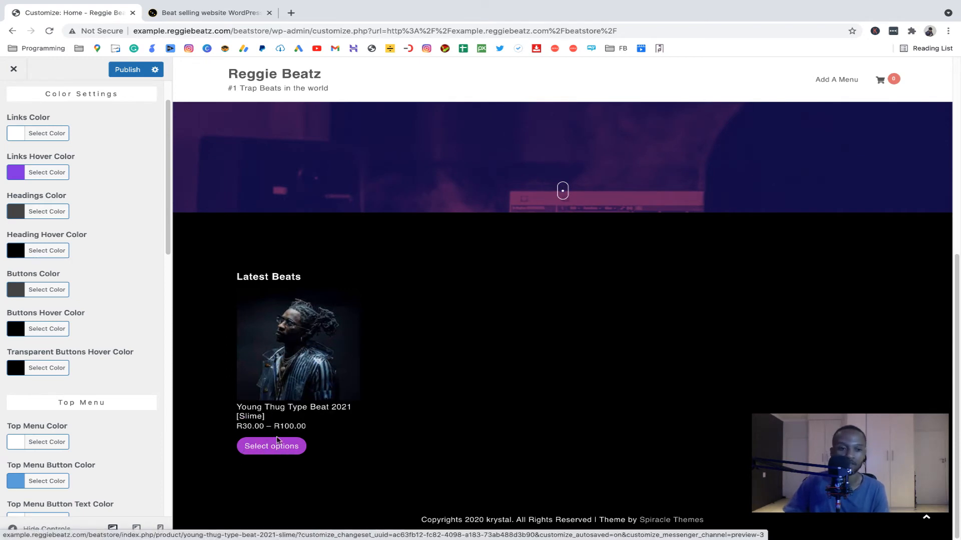
Publish the link color changes and close the customizer.
click(129, 72)
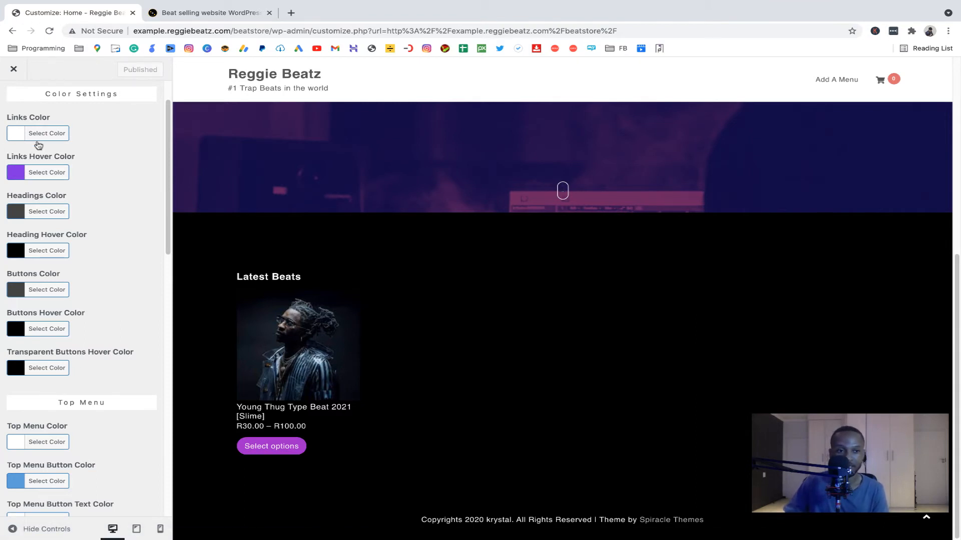
scroll(38, 146, up, 1)
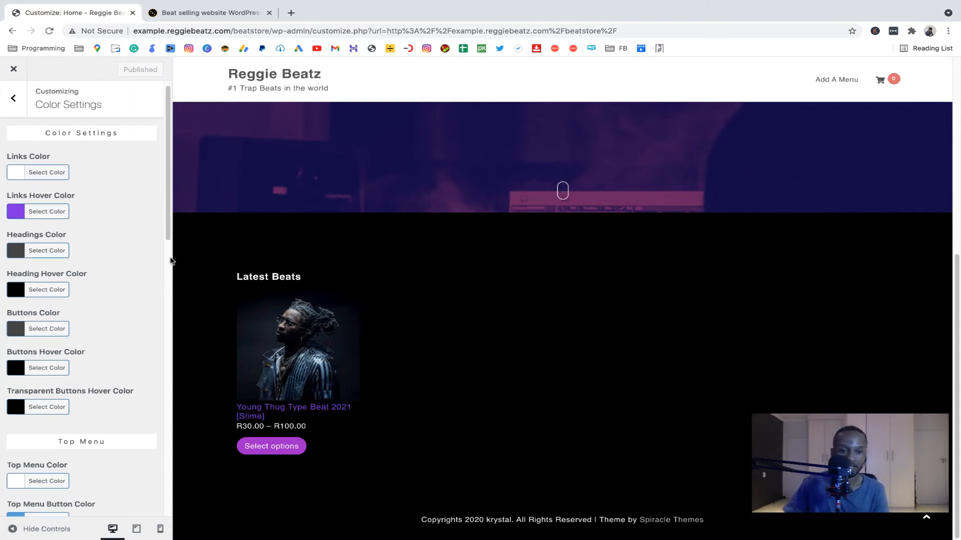
click(13, 99)
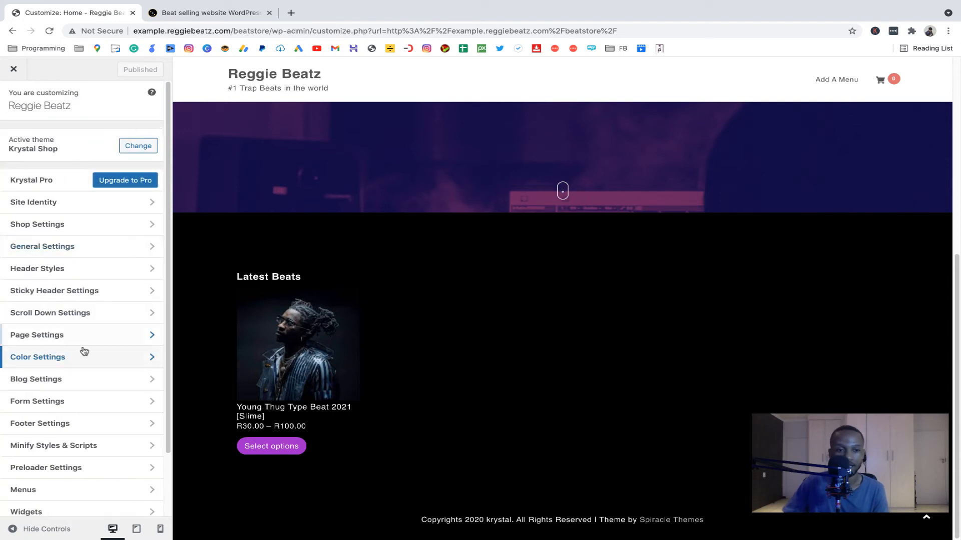
click(16, 70)
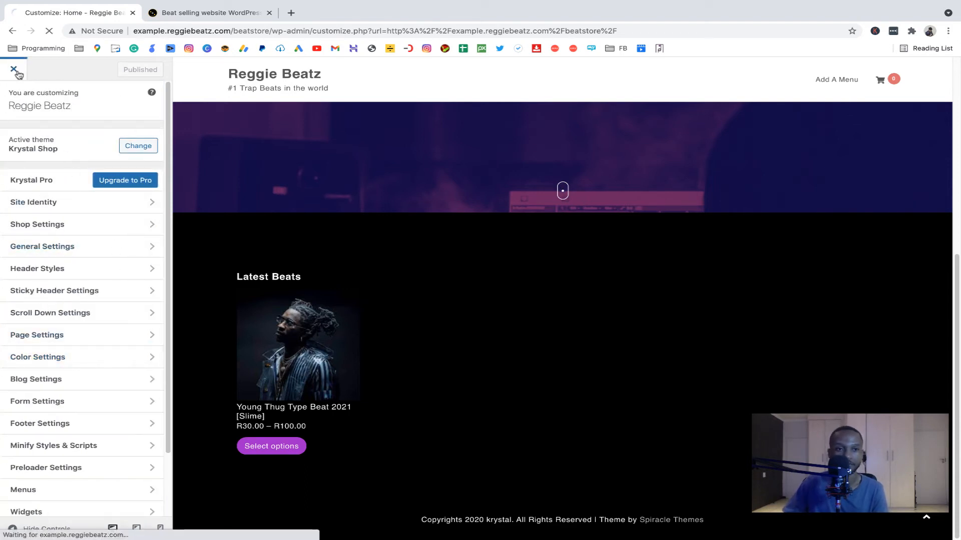
Copy the complete change_select_option function under Add to cart functions.php on the snippets page and return to the store homepage.
click(187, 14)
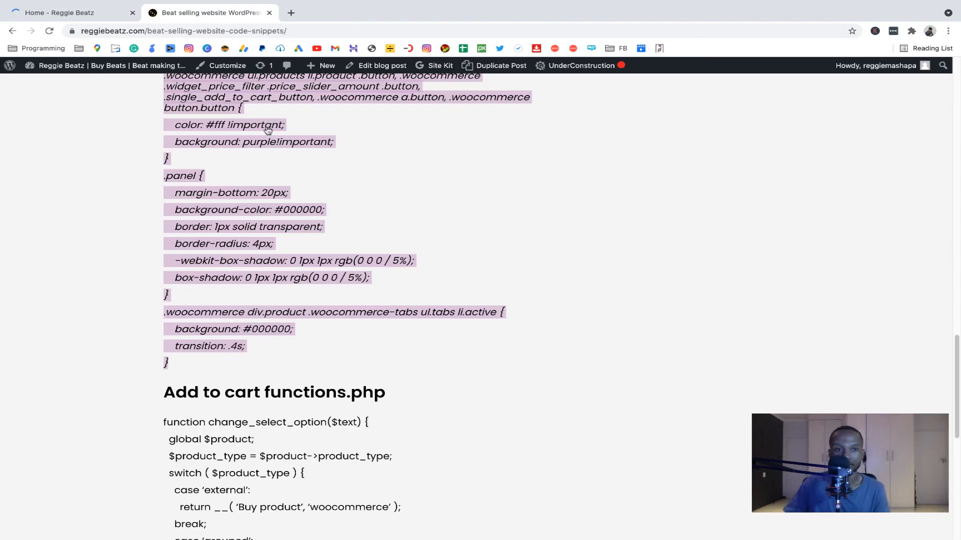
scroll(282, 254, down, 3)
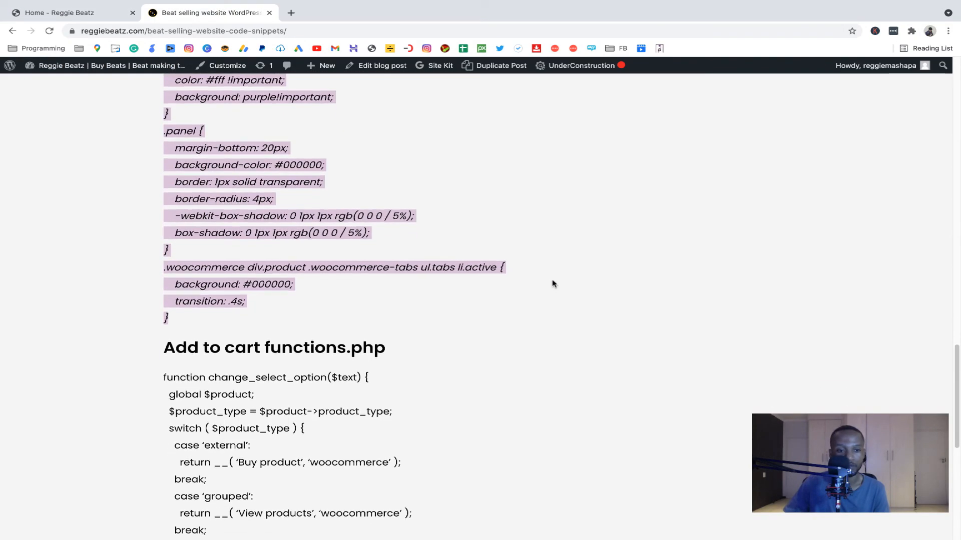
drag(152, 281, 334, 316)
click(230, 280)
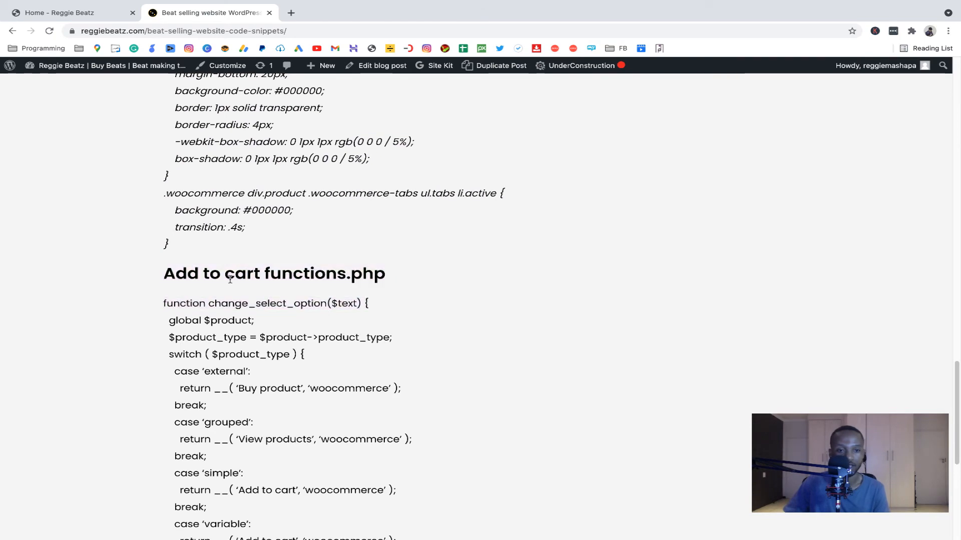
scroll(380, 276, down, 2)
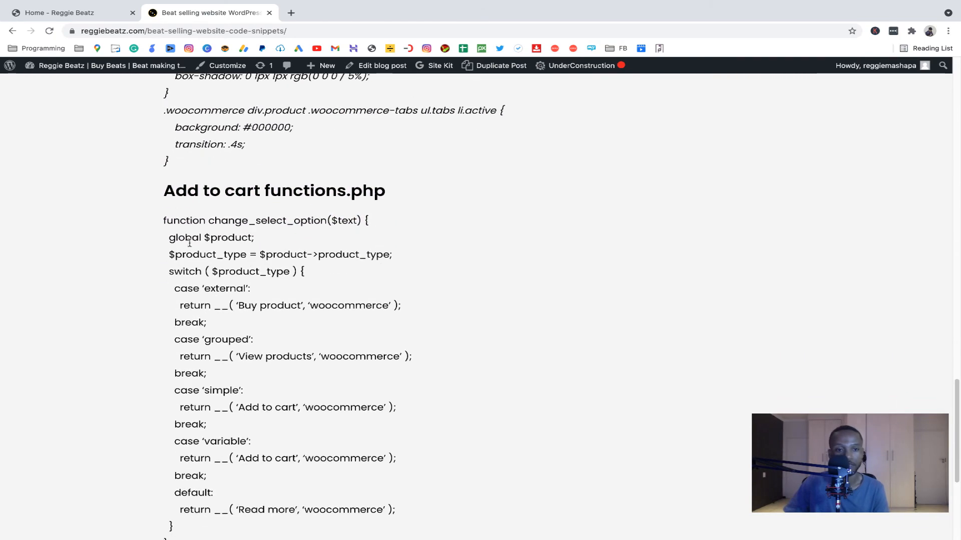
drag(164, 223, 230, 435)
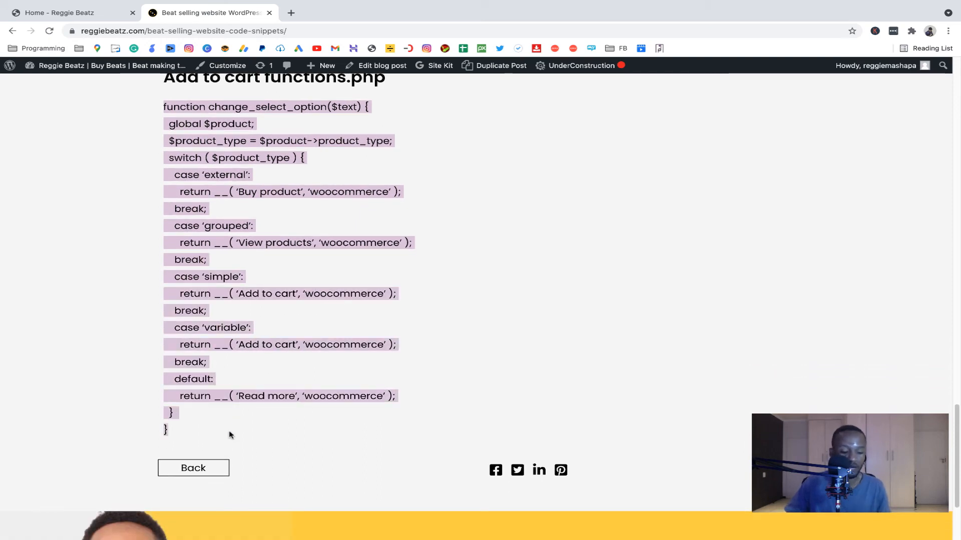
right_click(211, 255)
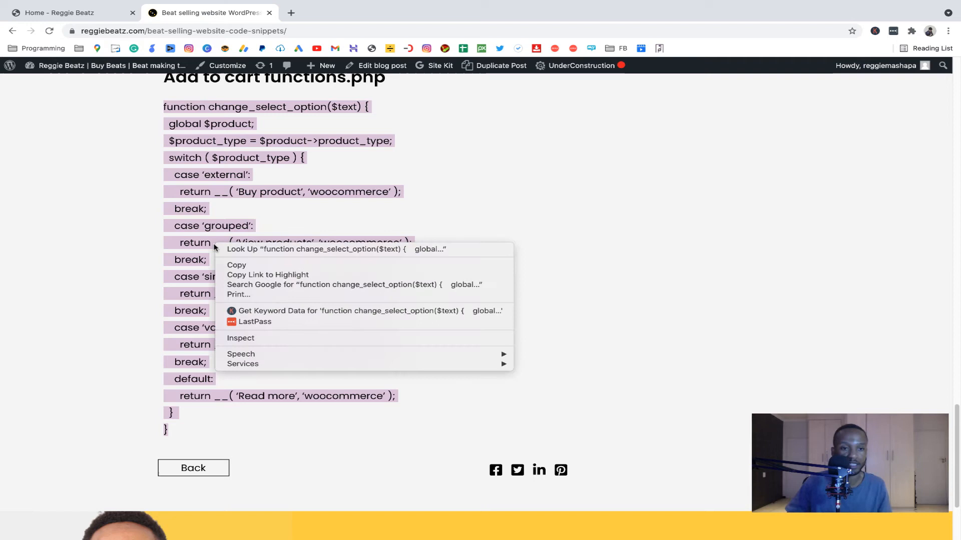
click(241, 264)
click(82, 13)
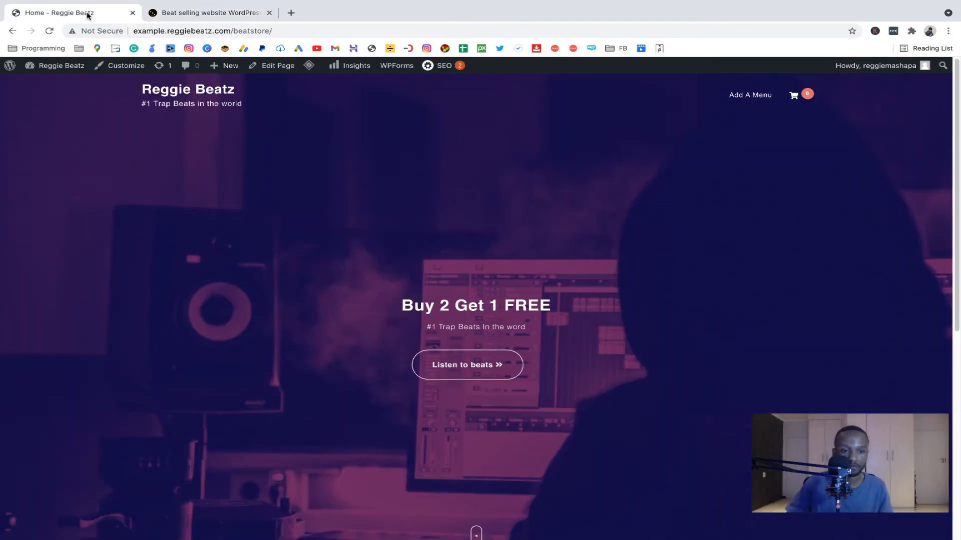
Open the Krystal Shop theme's functions.php in the dashboard's Theme Editor, acknowledging the direct-edit warning.
mouse_move(77, 75)
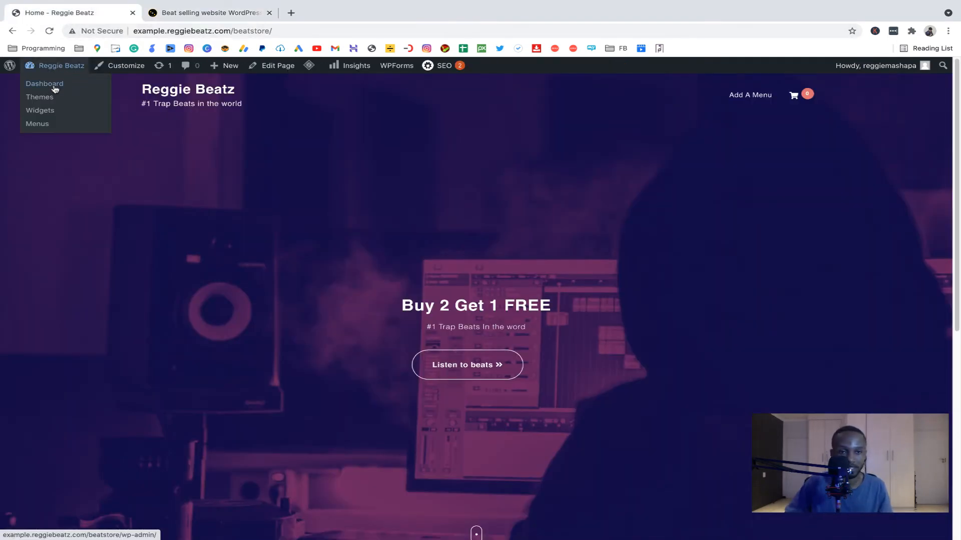
click(55, 89)
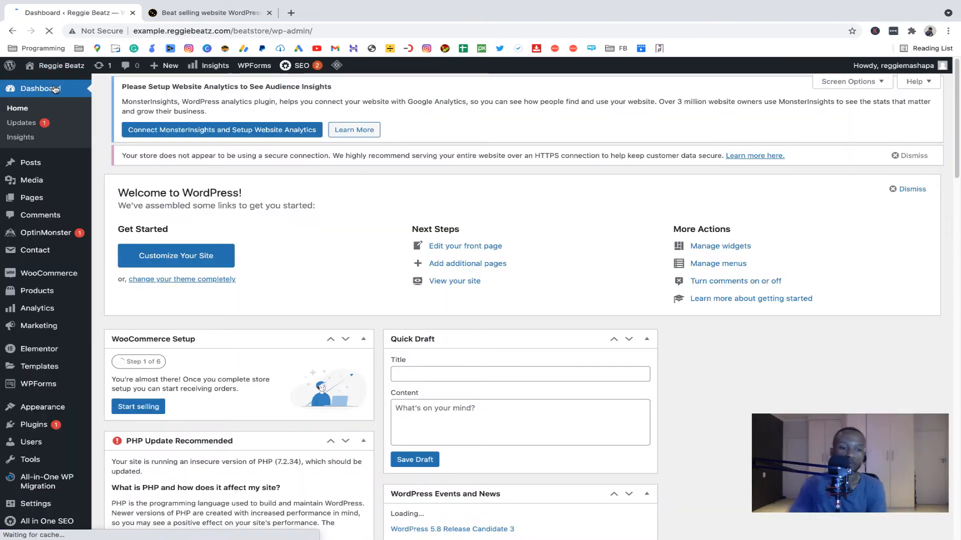
mouse_move(66, 412)
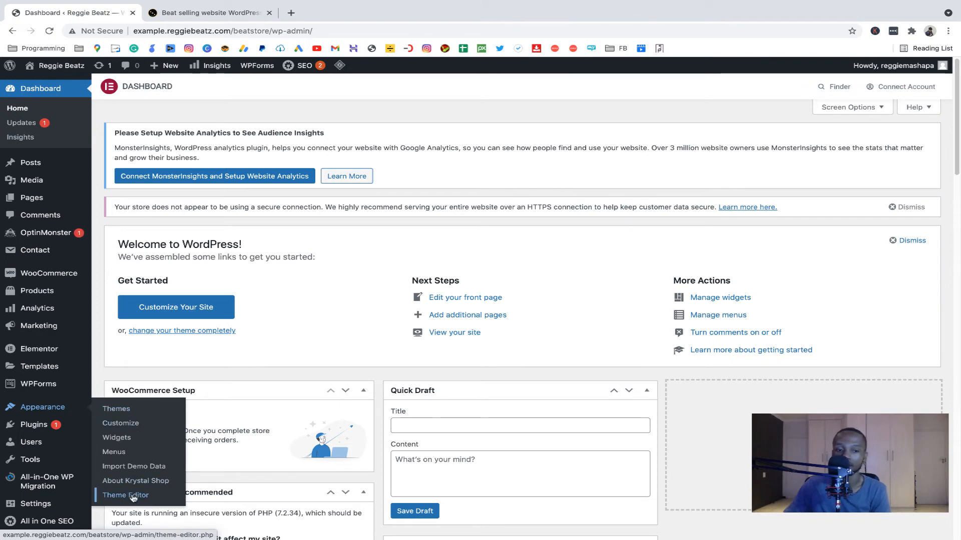
click(132, 496)
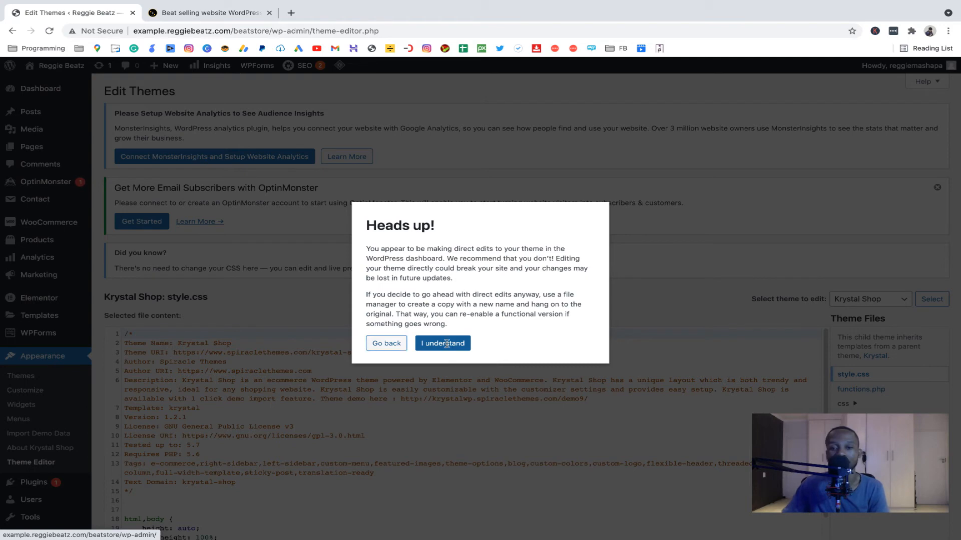
click(444, 344)
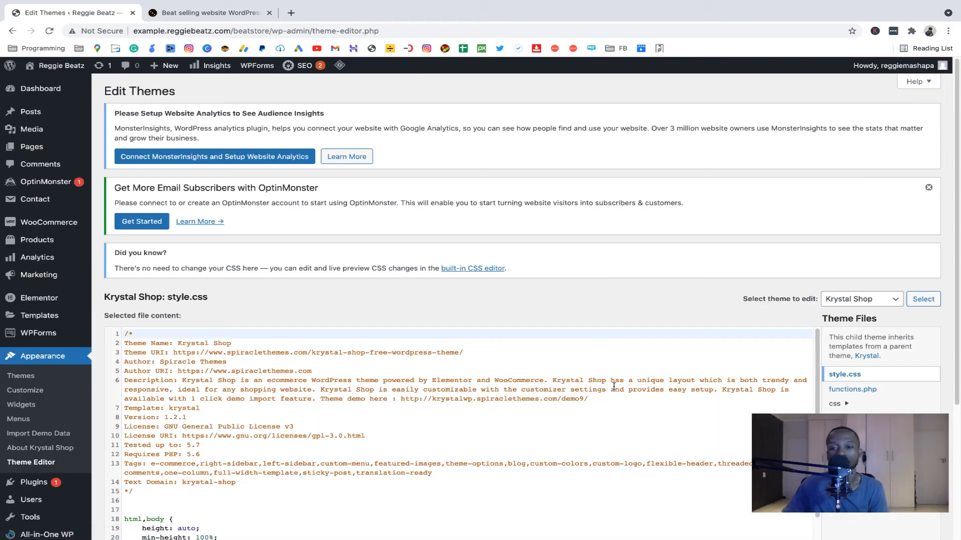
click(865, 391)
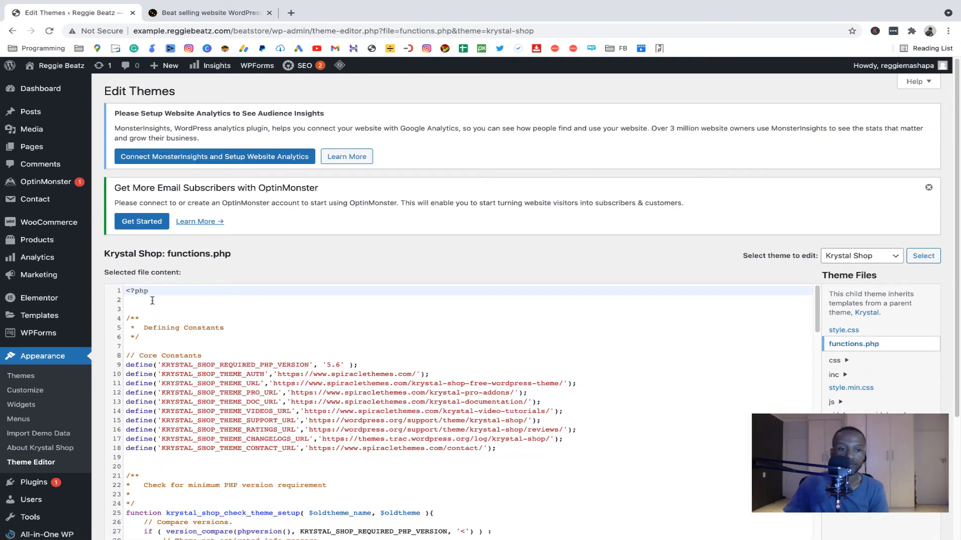
Paste the copied add-to-cart function directly below the opening <?php line of functions.php and update the file.
click(152, 300)
key(Delete)
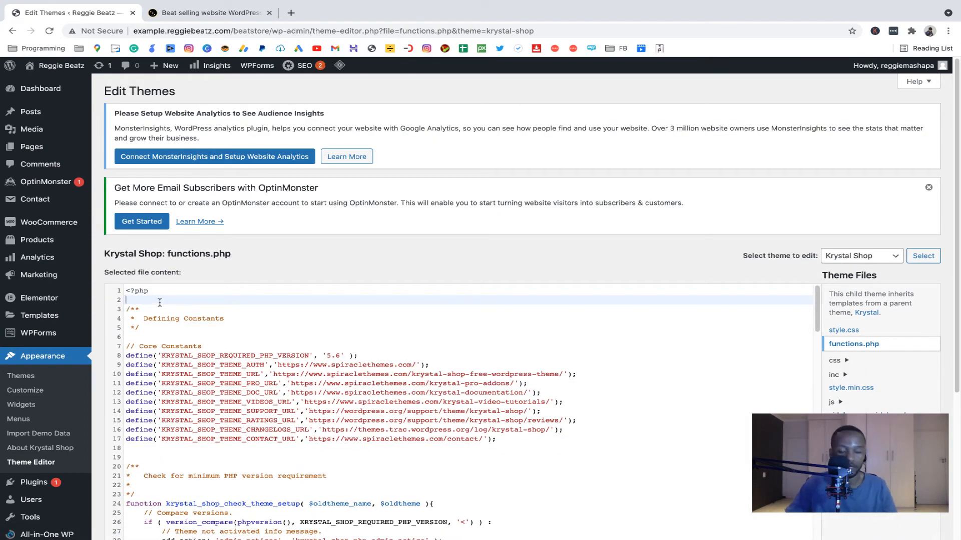
key(ctrl+v)
scroll(439, 390, down, 20)
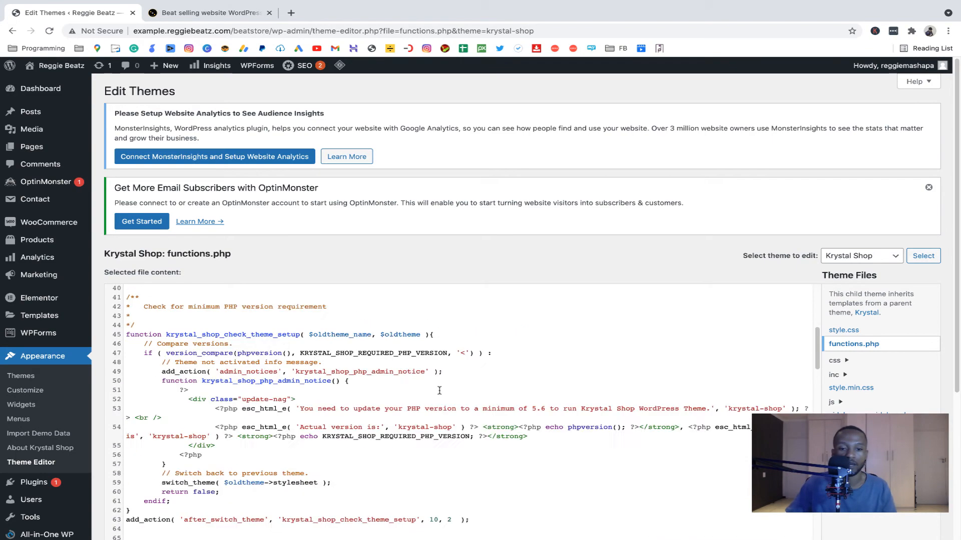
scroll(440, 391, down, 20)
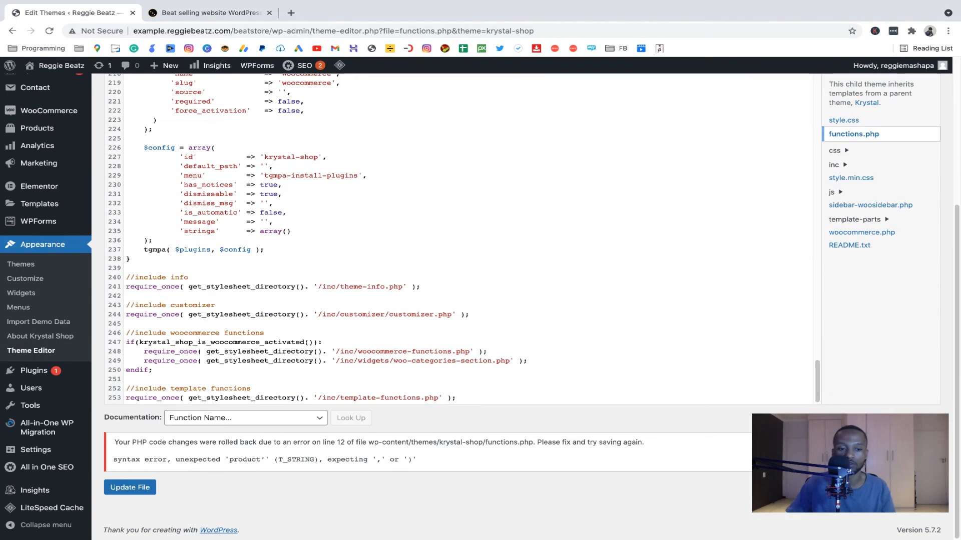
click(147, 489)
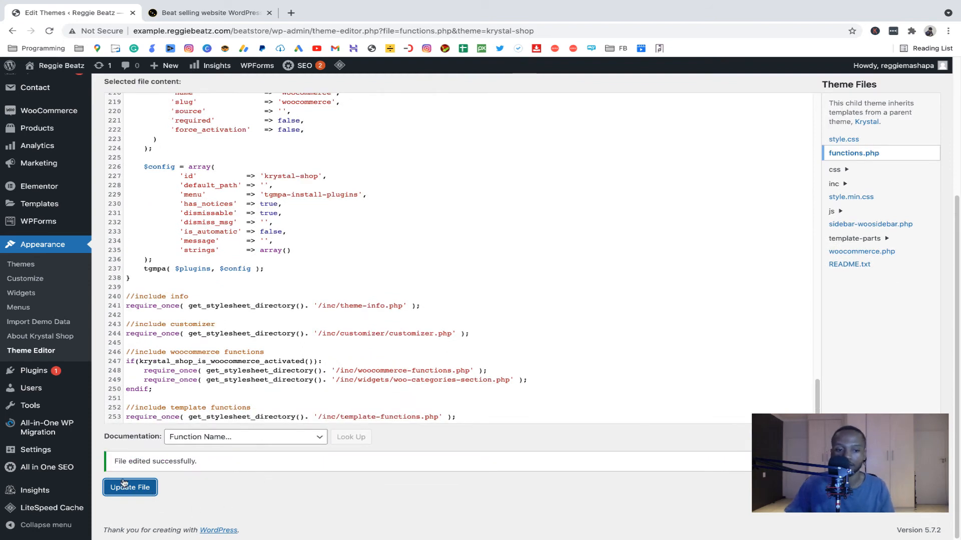
Visit the live store, check the Latest Beats section and view the Young Thug Type Beat 2021 [Slime] product page.
mouse_move(50, 68)
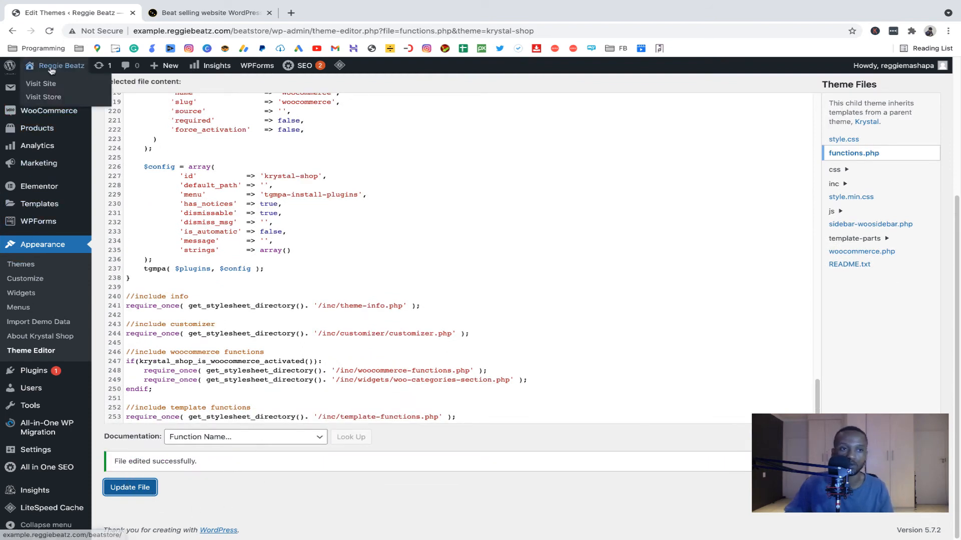
click(46, 84)
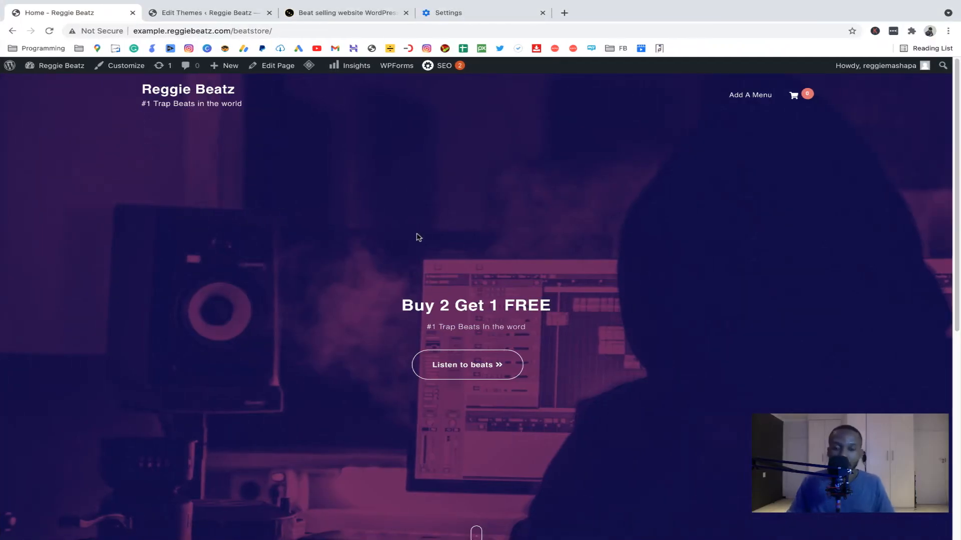
scroll(418, 240, down, 3)
scroll(418, 237, down, 4)
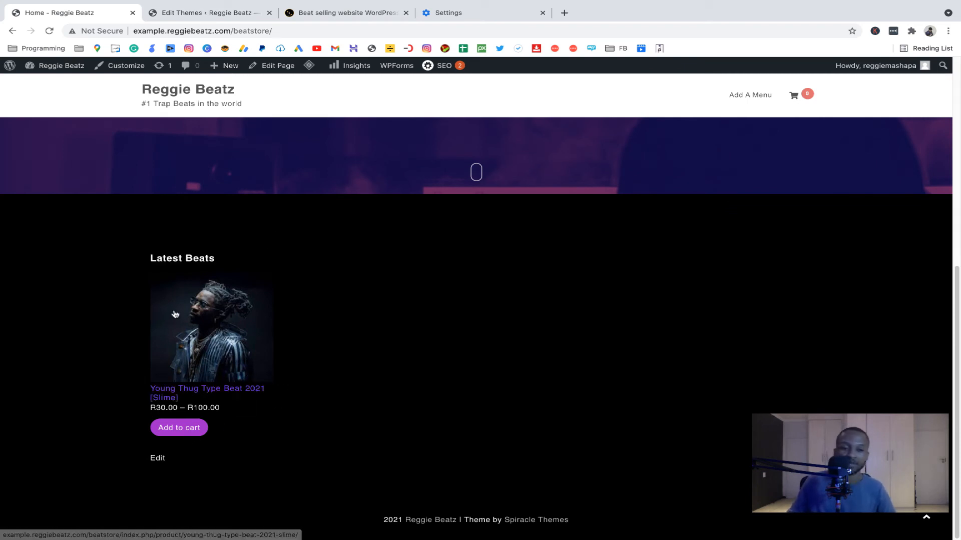
click(187, 397)
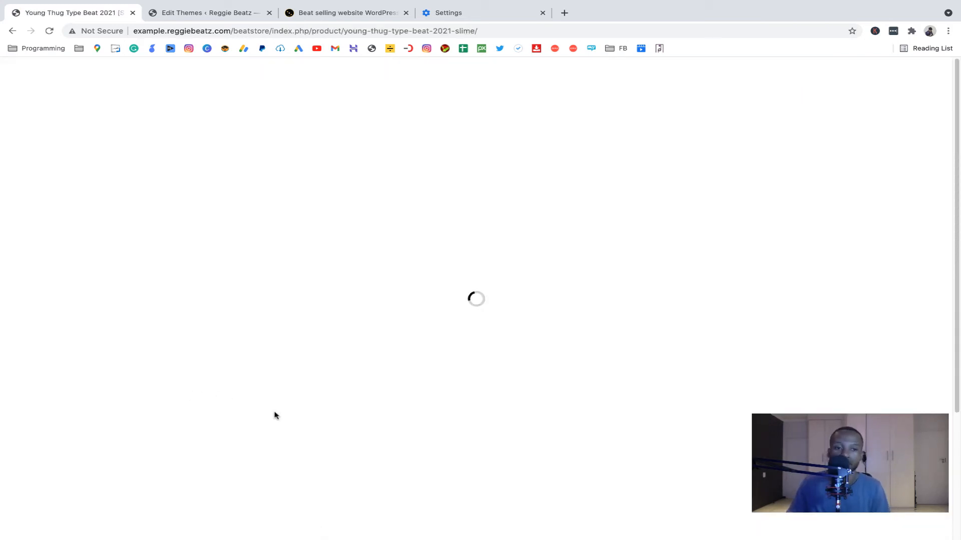
scroll(313, 420, down, 3)
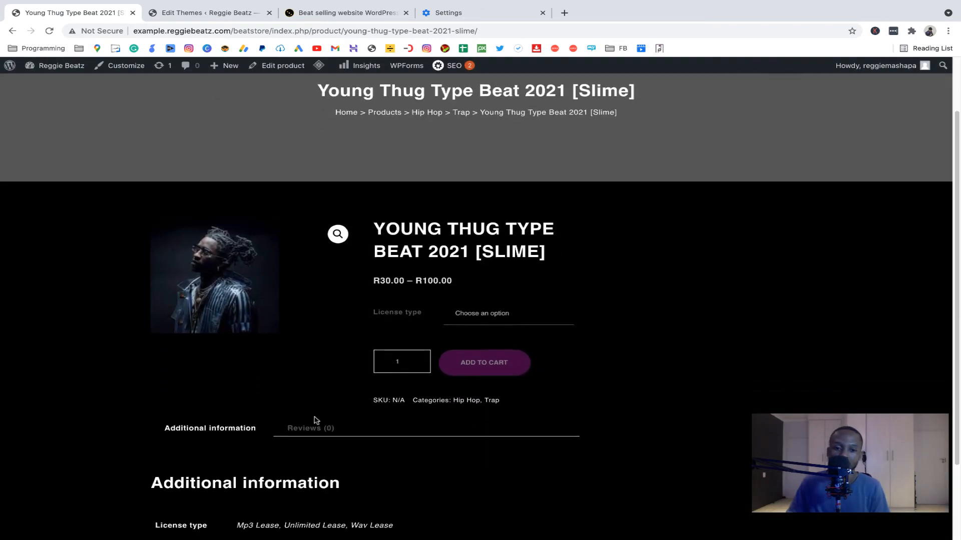
scroll(471, 317, up, 3)
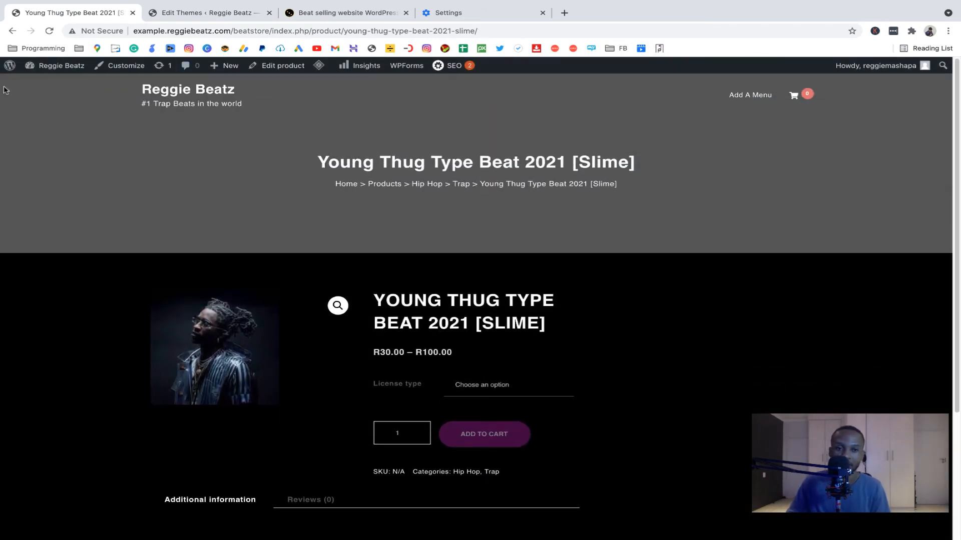
Customize the product page and set the page title background color to black in Page Settings.
click(126, 67)
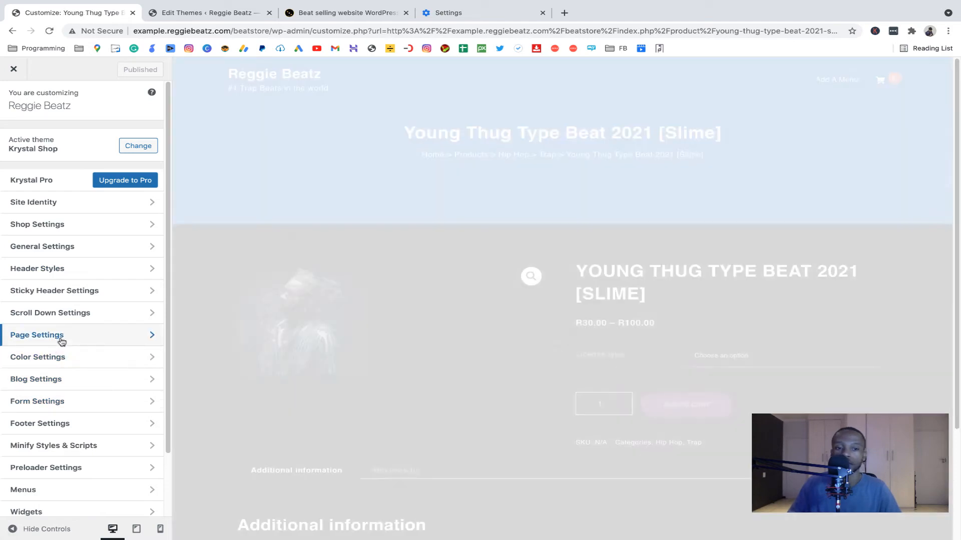
click(60, 336)
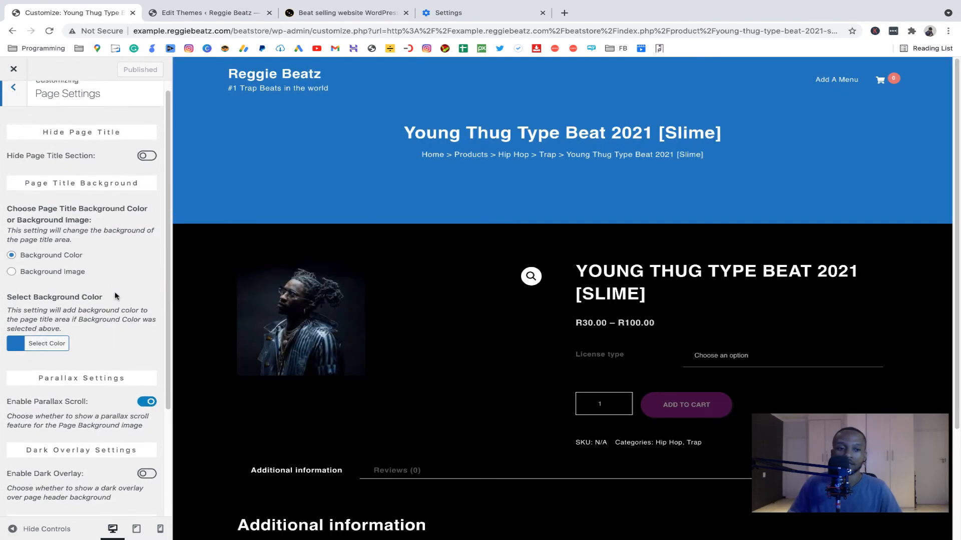
scroll(114, 300, down, 1)
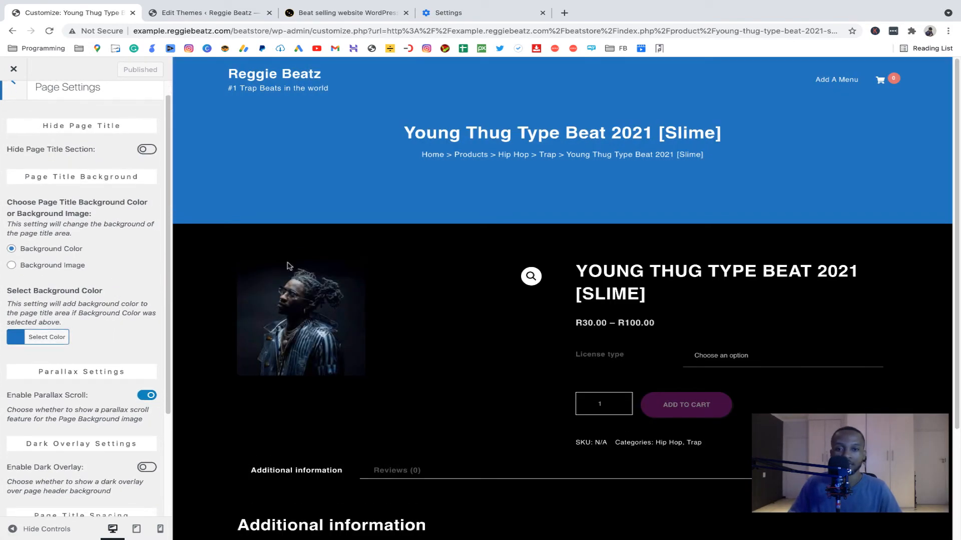
click(17, 341)
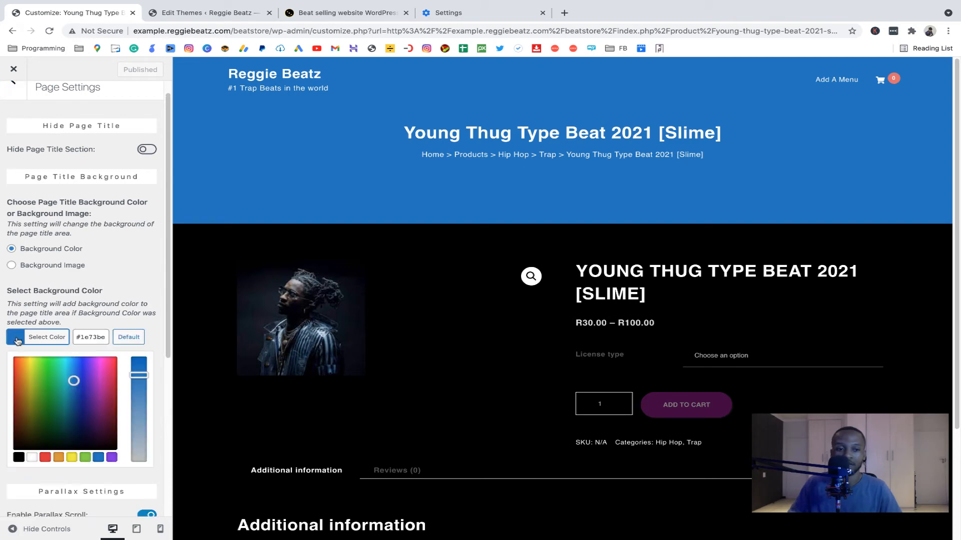
click(19, 457)
click(77, 291)
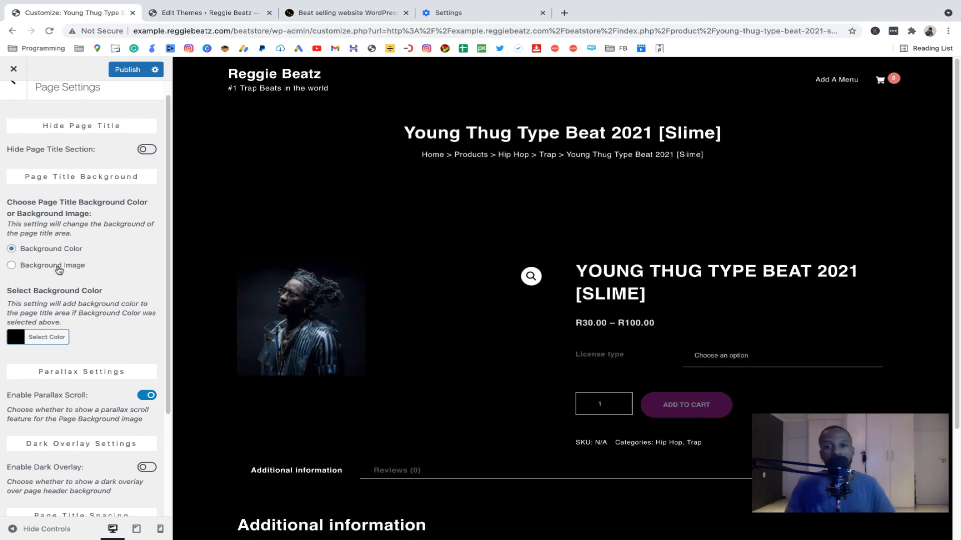
Switch the page title background to an image and choose Untitled-design-45.png from the media library.
click(59, 270)
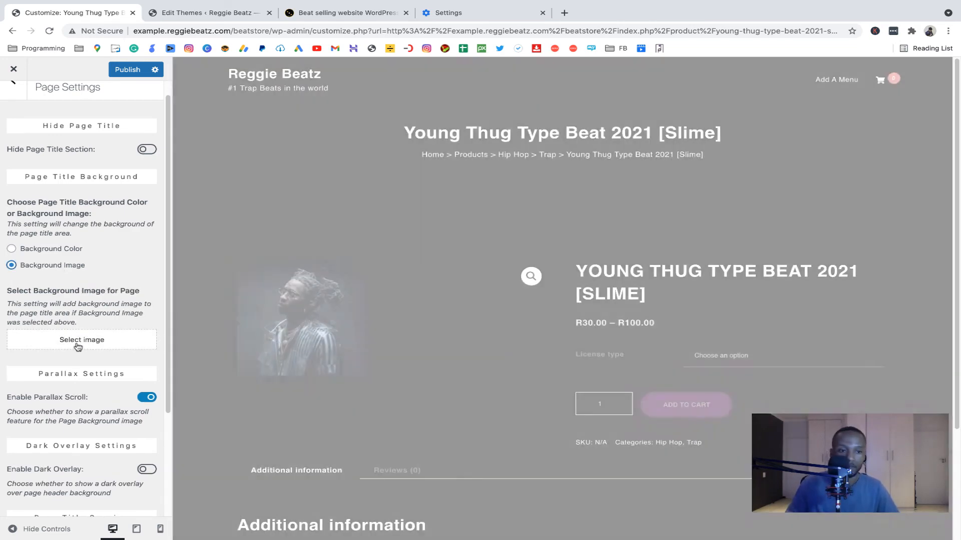
click(77, 343)
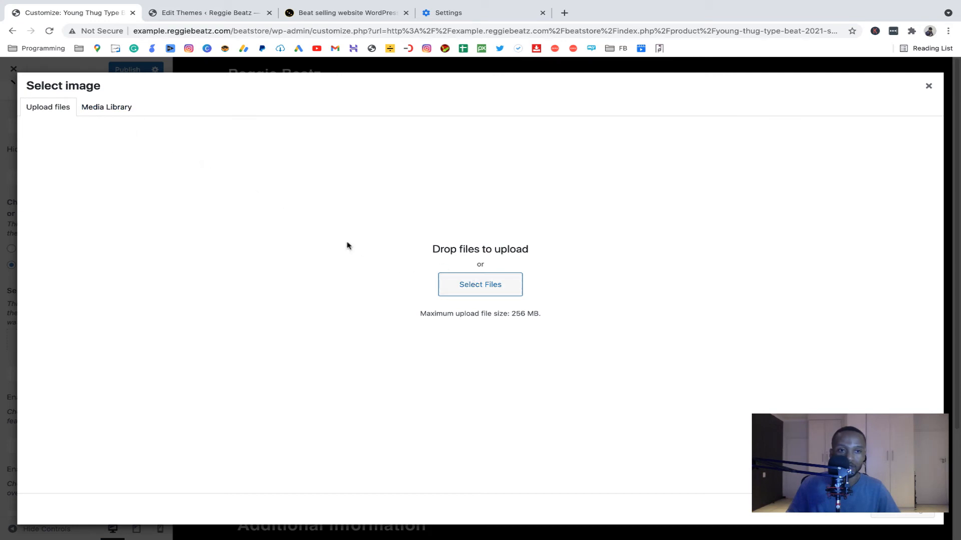
click(123, 110)
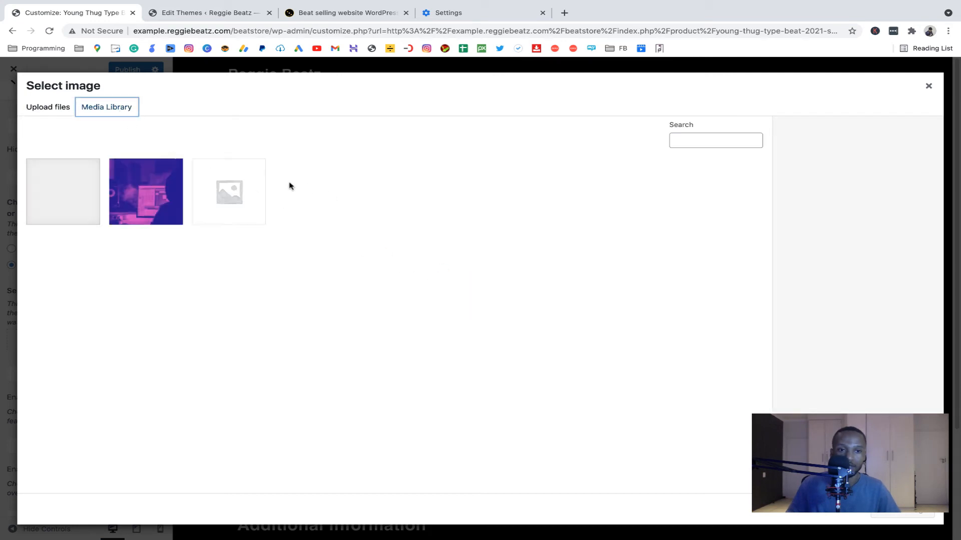
click(171, 224)
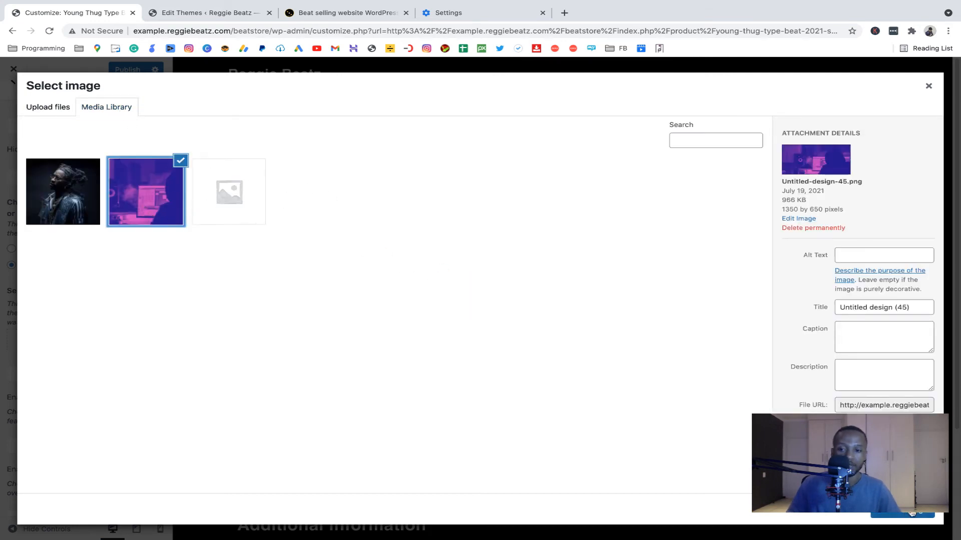
click(902, 515)
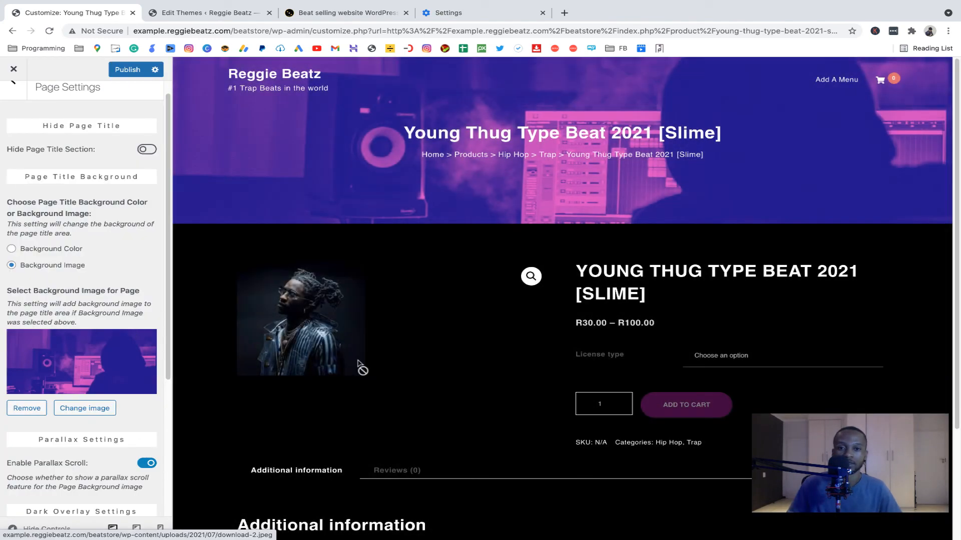
Publish the page title background change and check the homepage in the customizer preview.
click(128, 71)
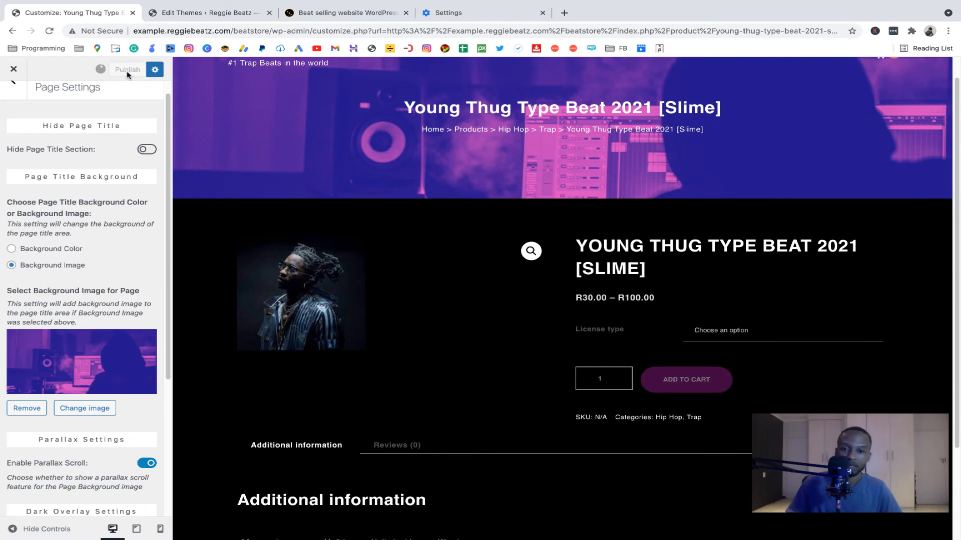
scroll(268, 203, up, 1)
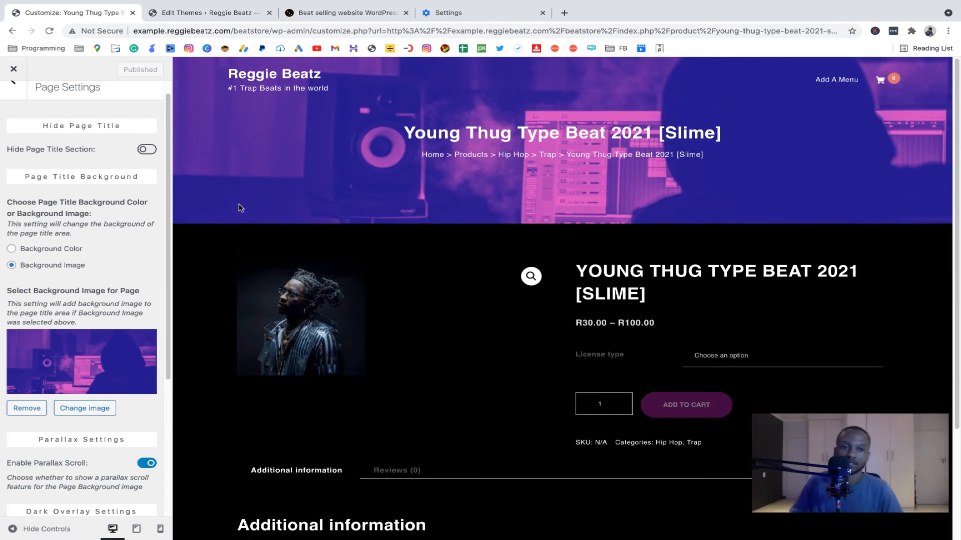
scroll(92, 306, down, 4)
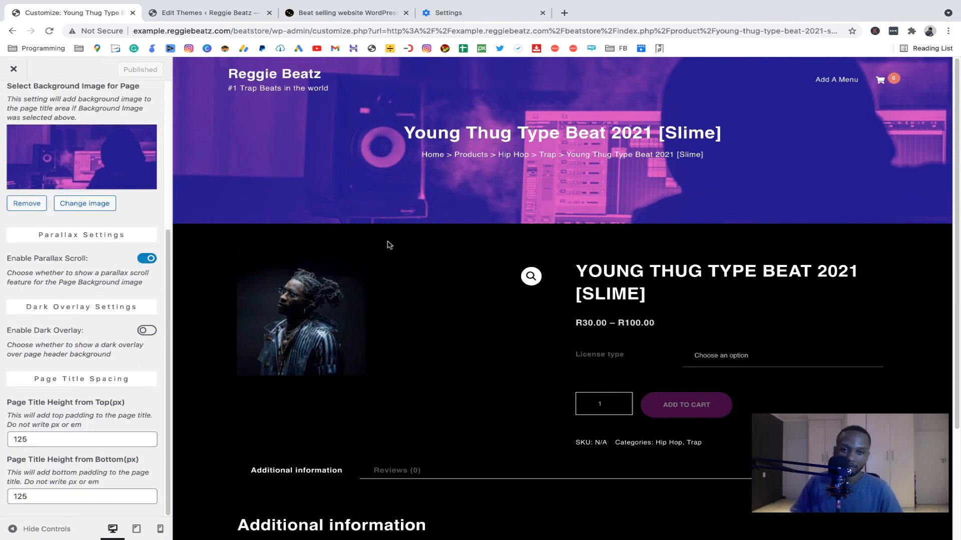
click(270, 80)
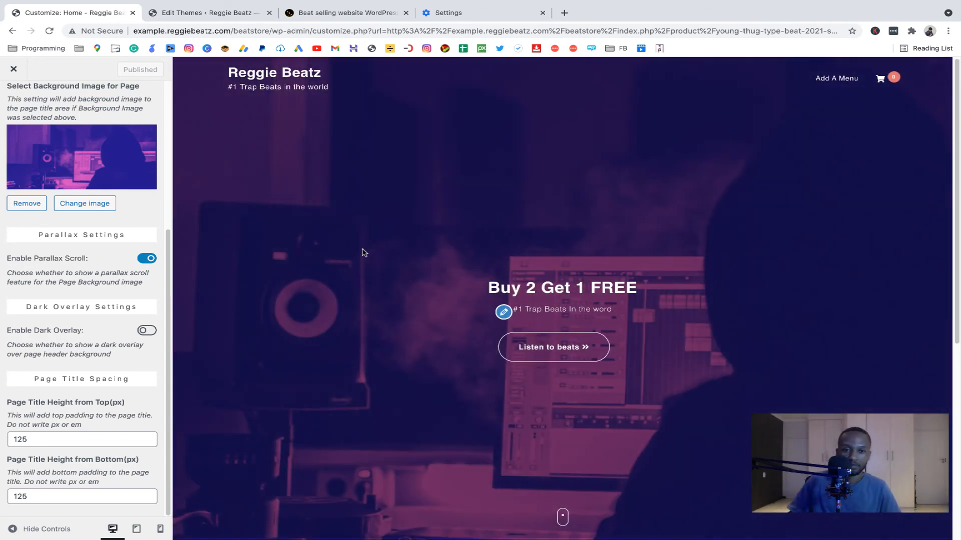
scroll(387, 260, down, 5)
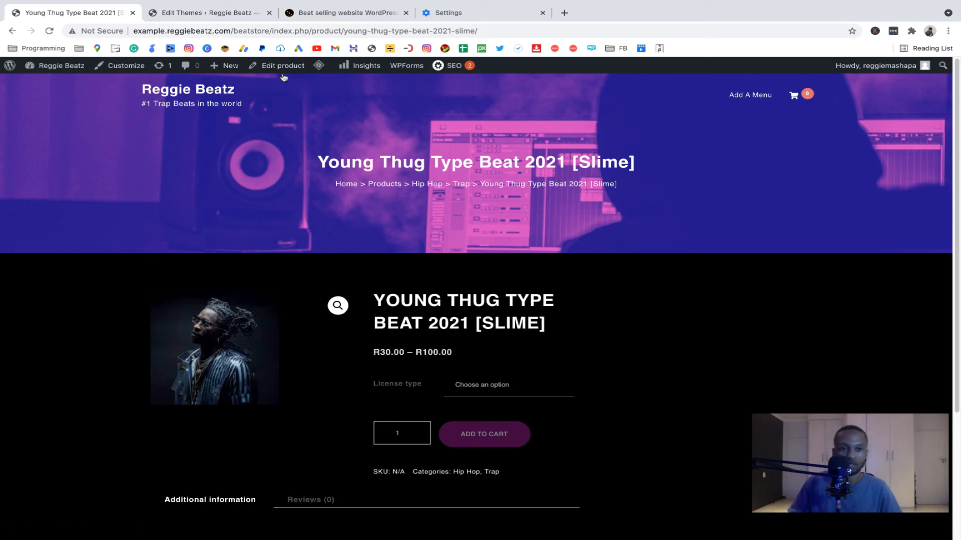
Create a new navigation menu named "Top menu" in the site customizer and assign it to the Primary location.
click(126, 66)
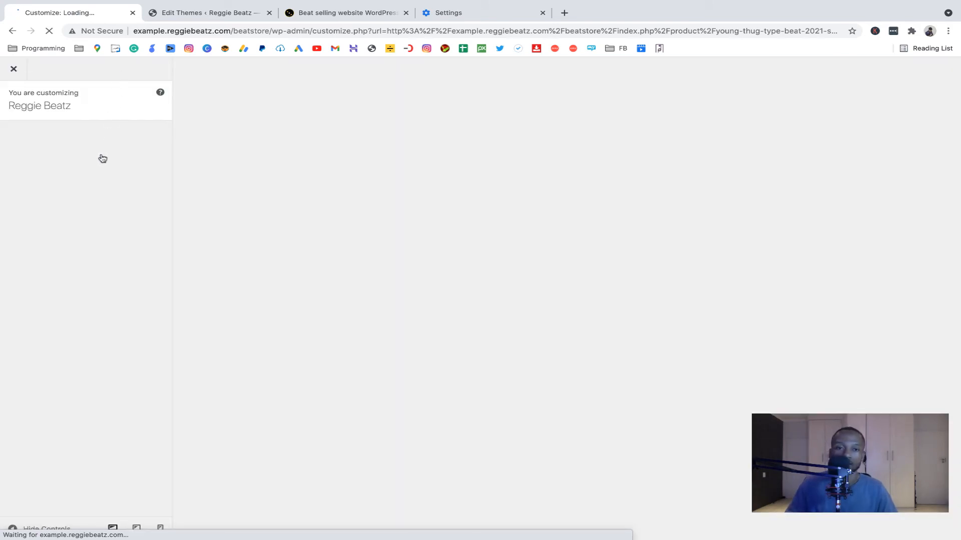
scroll(103, 280, down, 2)
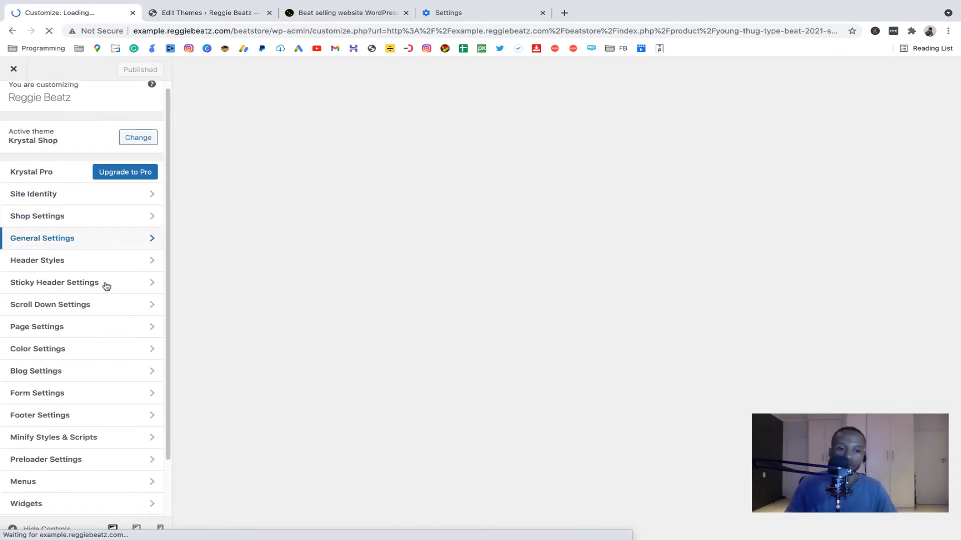
scroll(98, 312, down, 2)
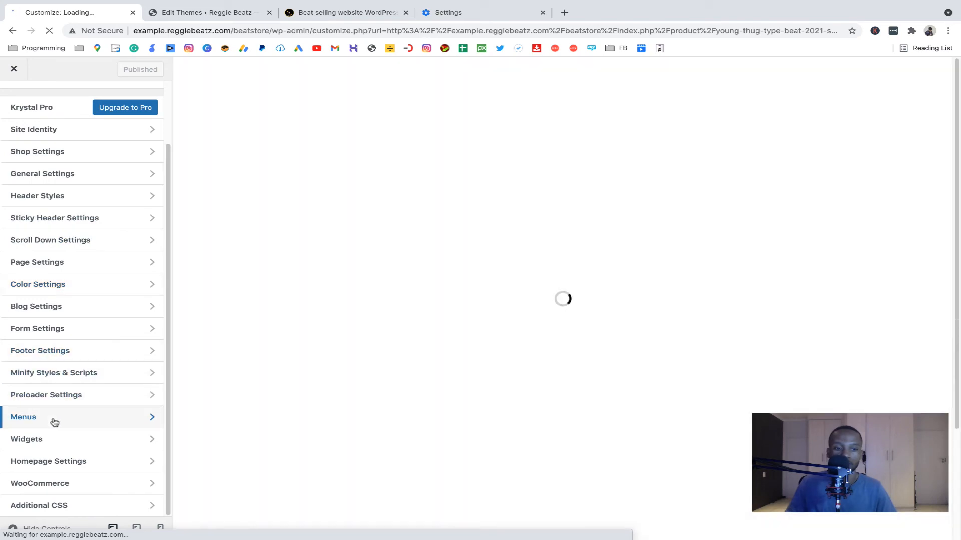
click(53, 420)
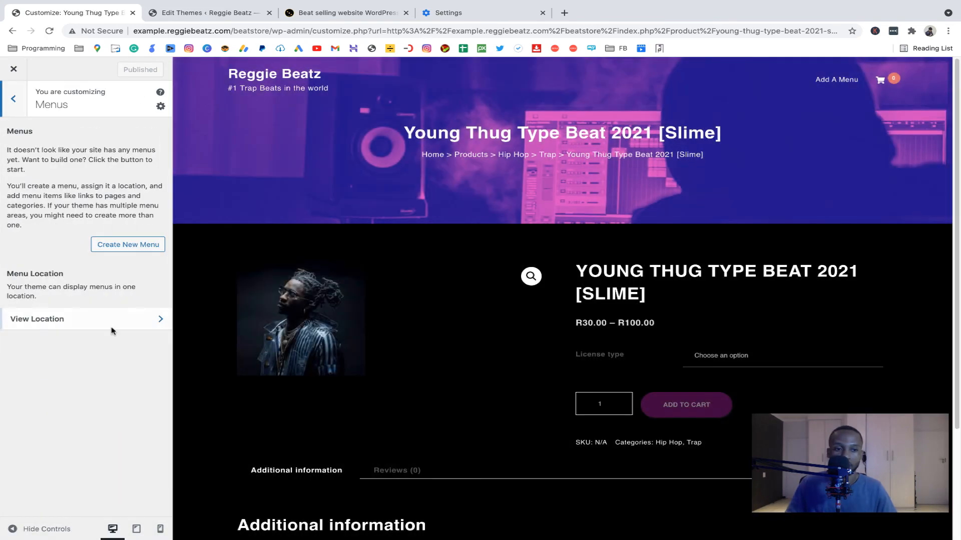
click(127, 245)
click(90, 146)
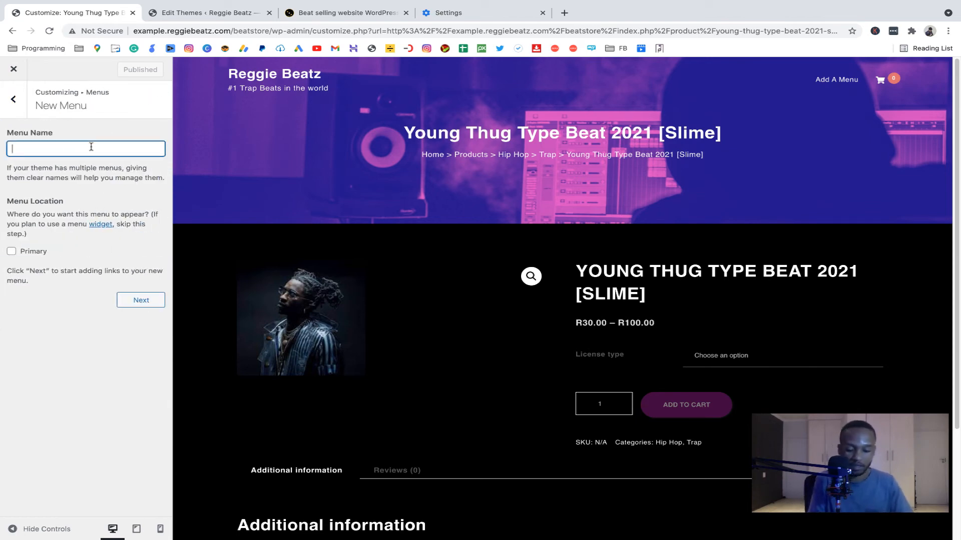
text(Top menu)
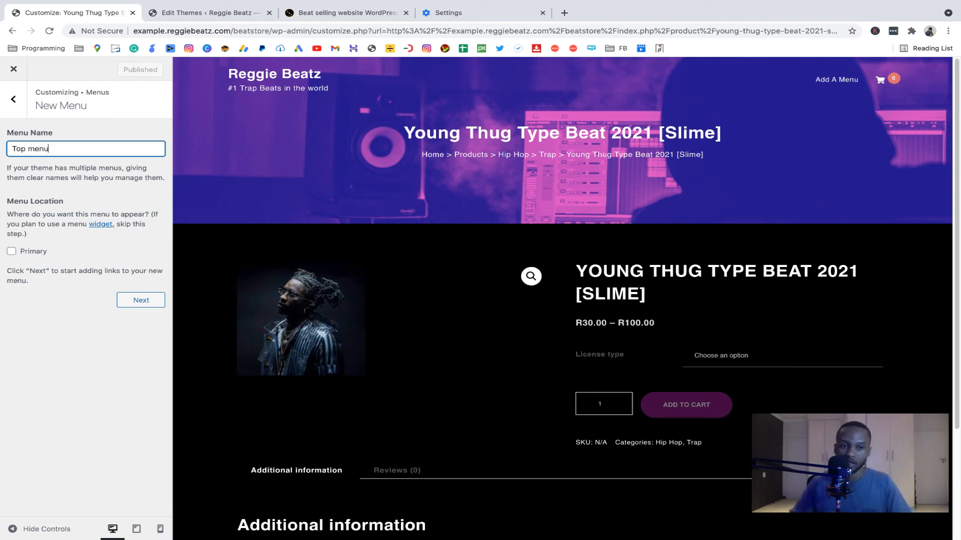
click(12, 253)
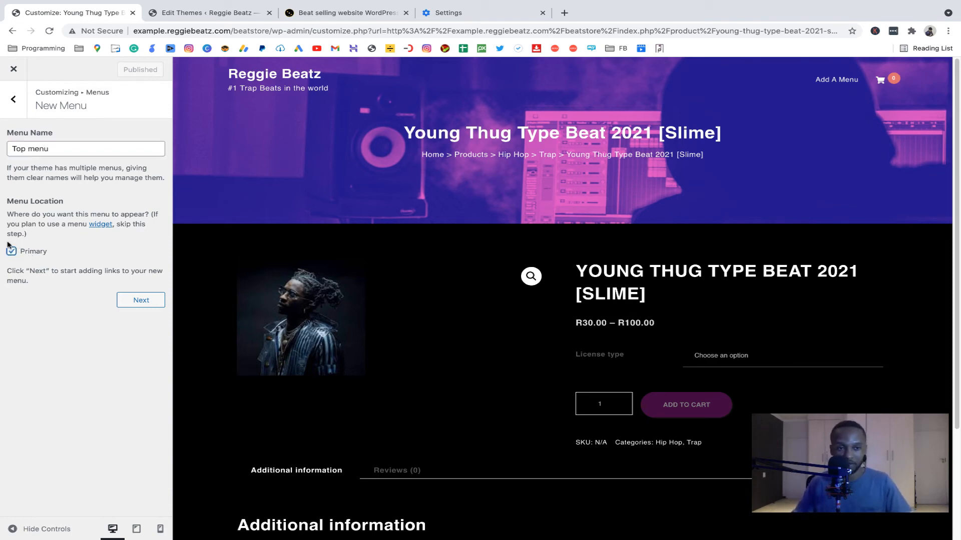
click(148, 302)
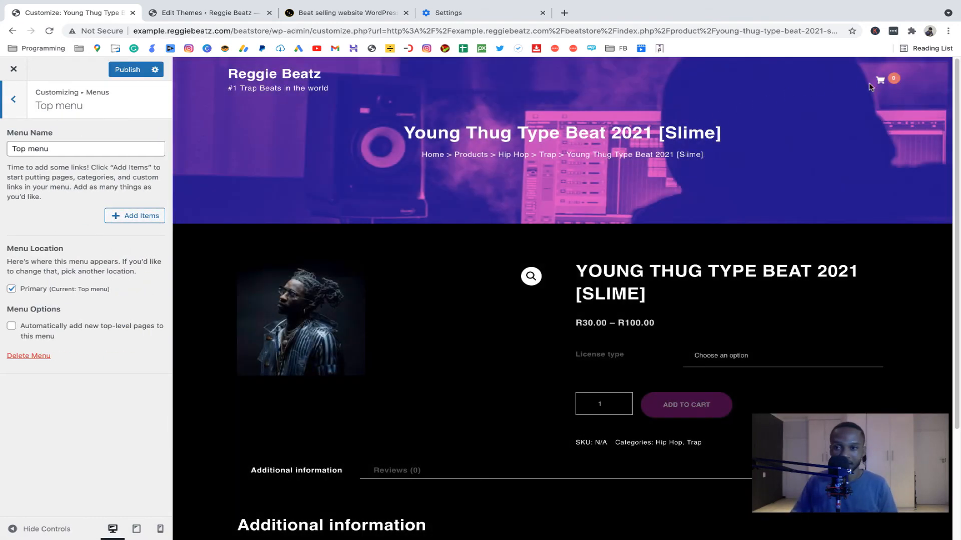
Add the Home, My account, Shop and Checkout pages to the Top menu.
click(136, 215)
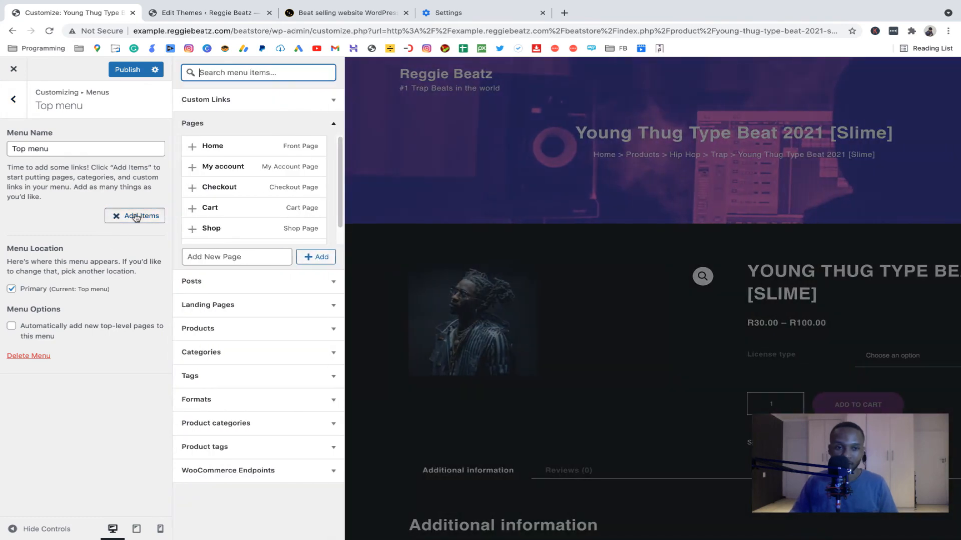
click(197, 151)
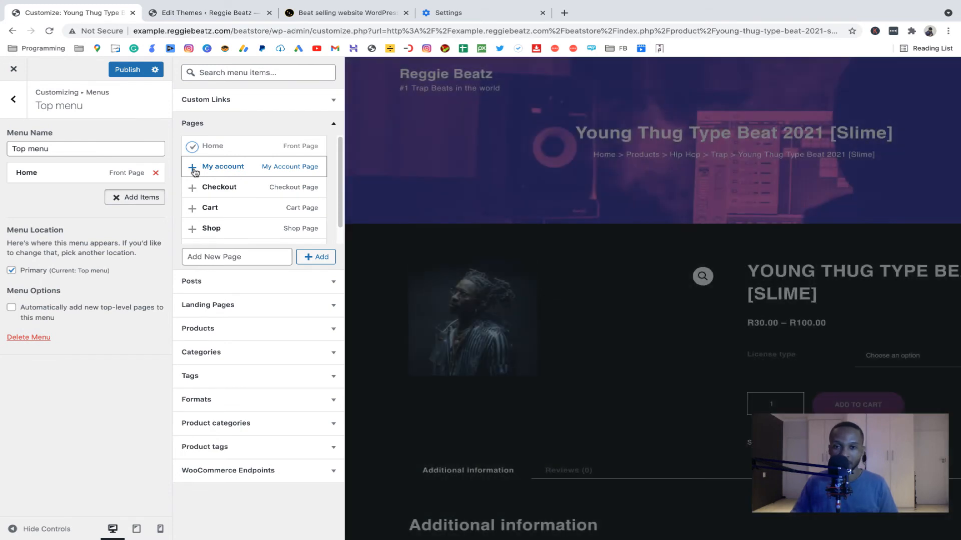
click(192, 167)
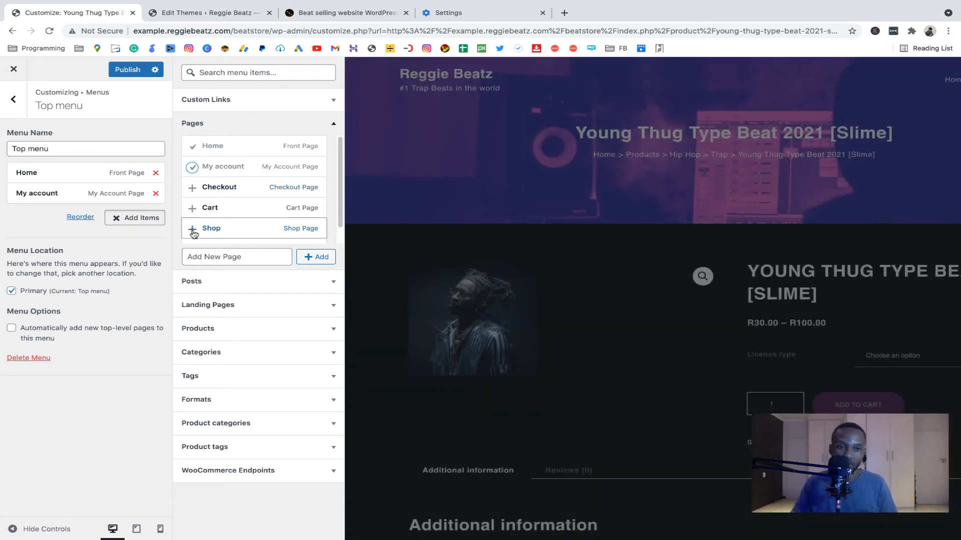
click(192, 229)
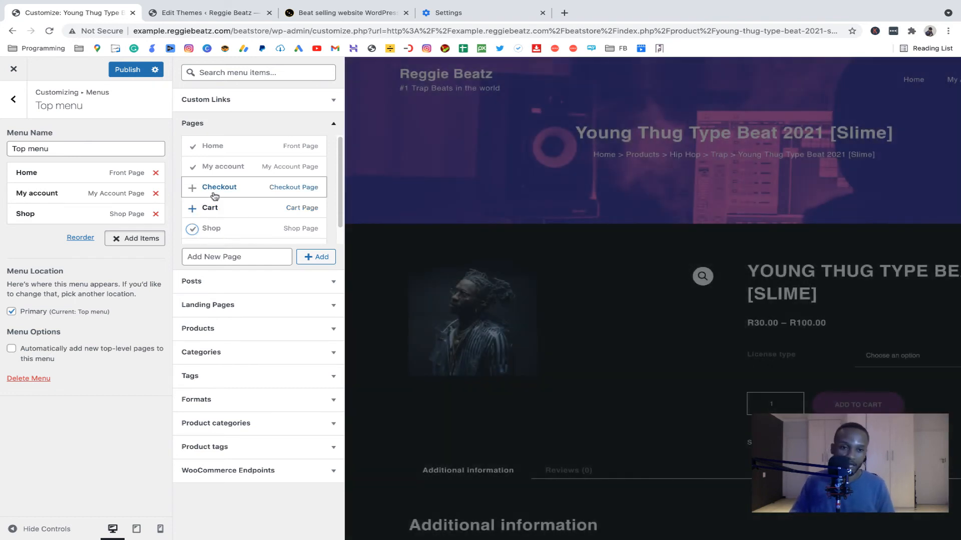
click(193, 188)
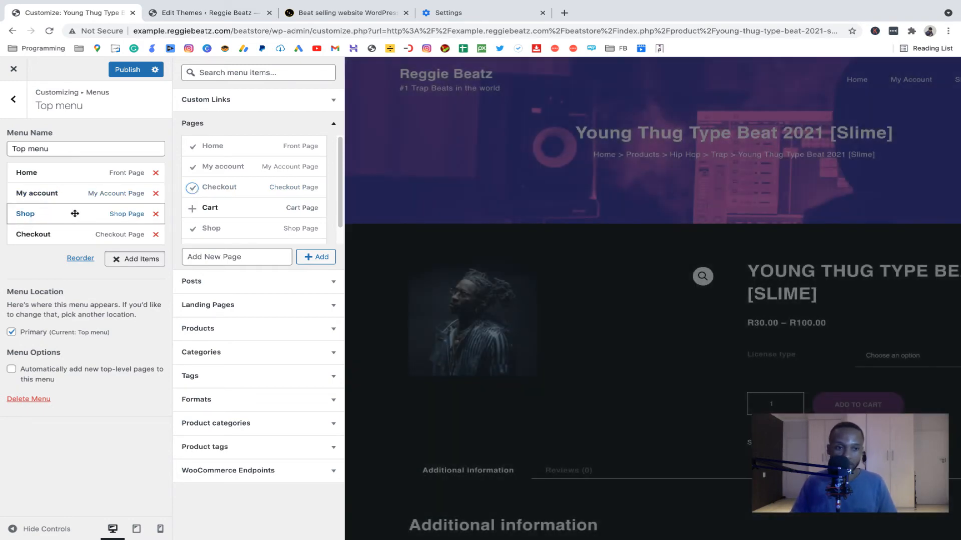
Change the Shop item's navigation label to "Beatstore", publish the menu and leave the customizer.
click(74, 213)
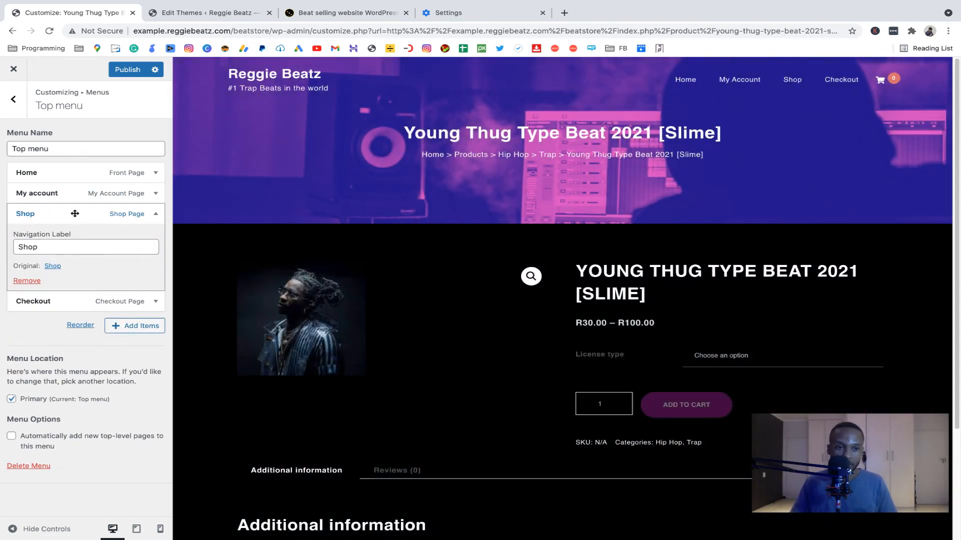
click(56, 249)
key(super+a)
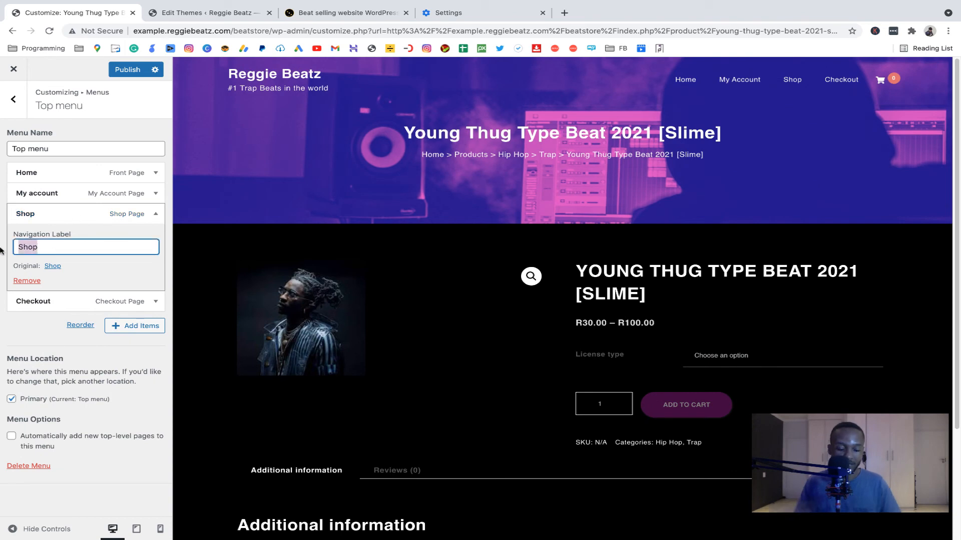
text(Beats)
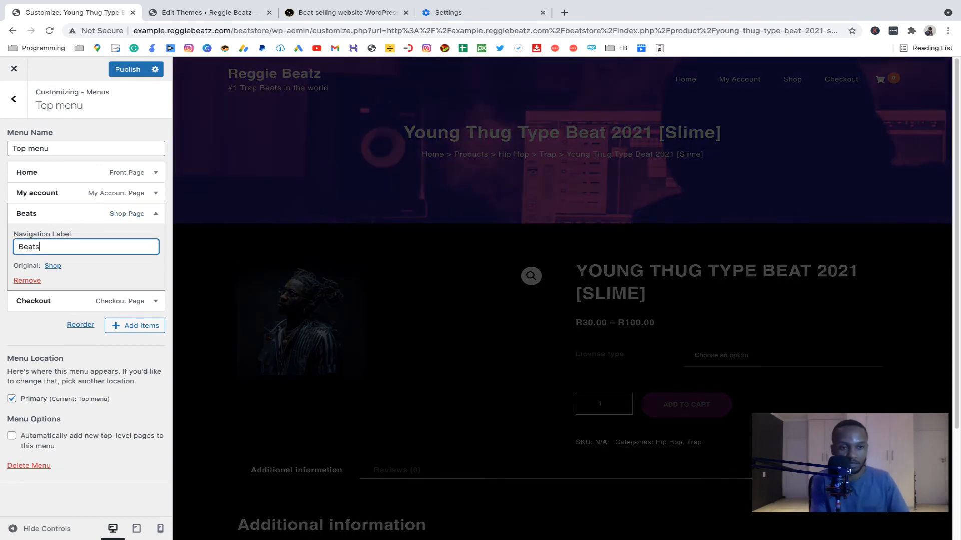
text(tore)
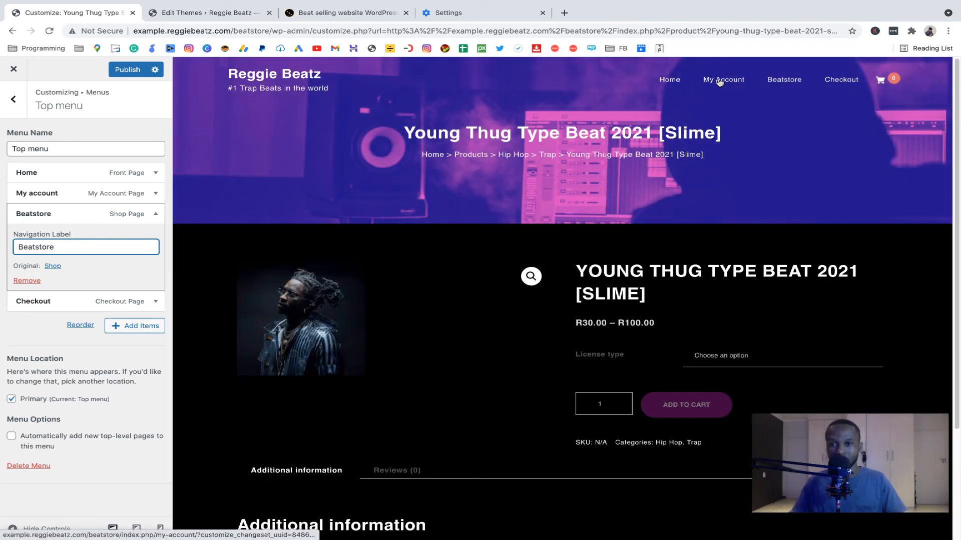
click(125, 70)
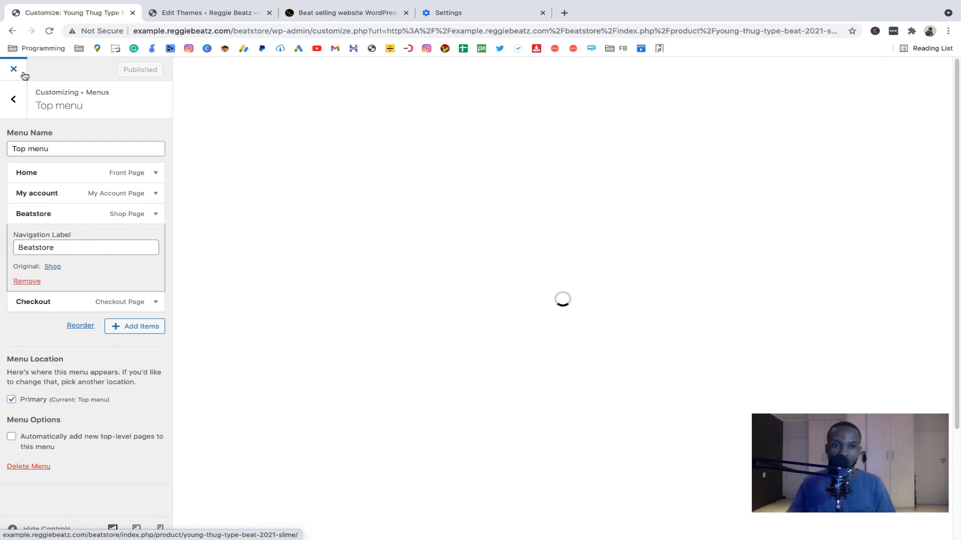
click(23, 74)
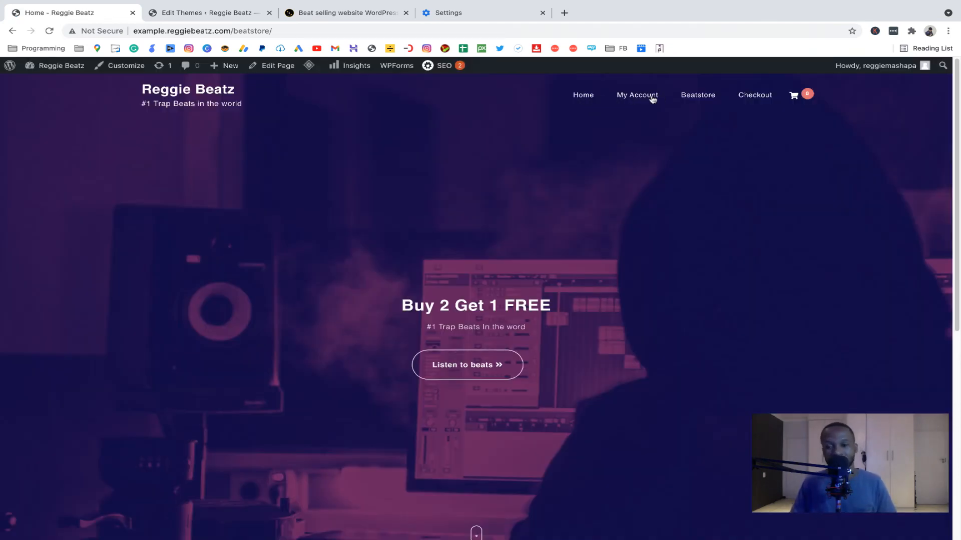
Test the new menu links by visiting My Account with its Downloads section, Beatstore and Checkout.
click(620, 97)
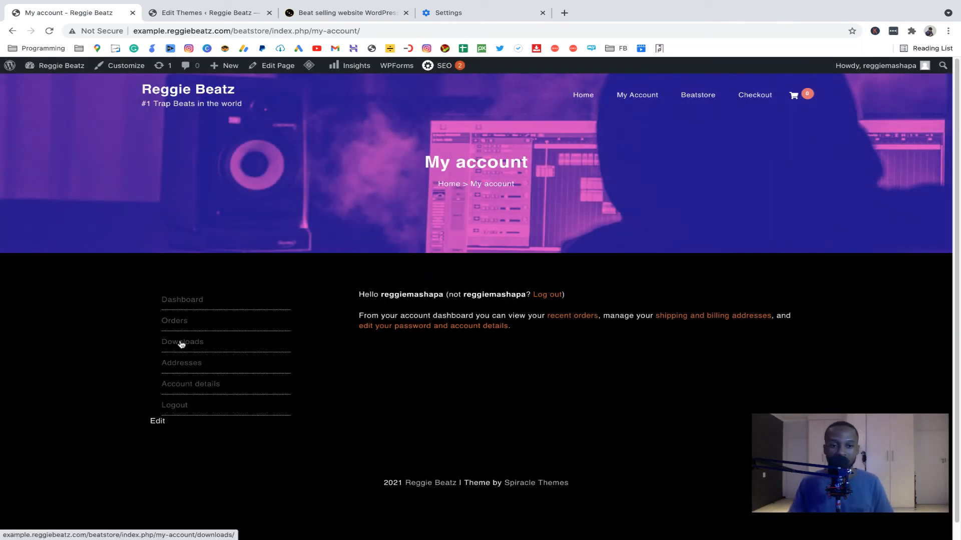
click(181, 343)
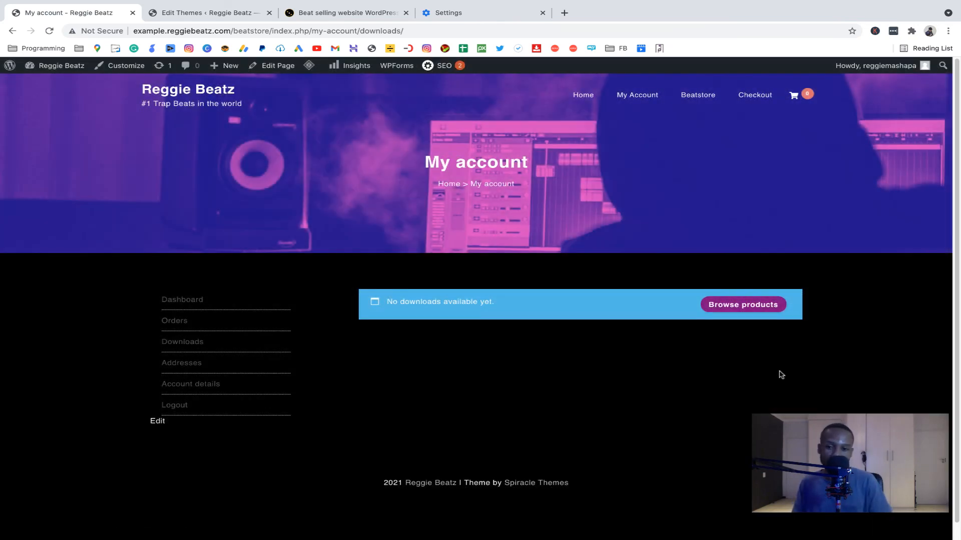
click(685, 99)
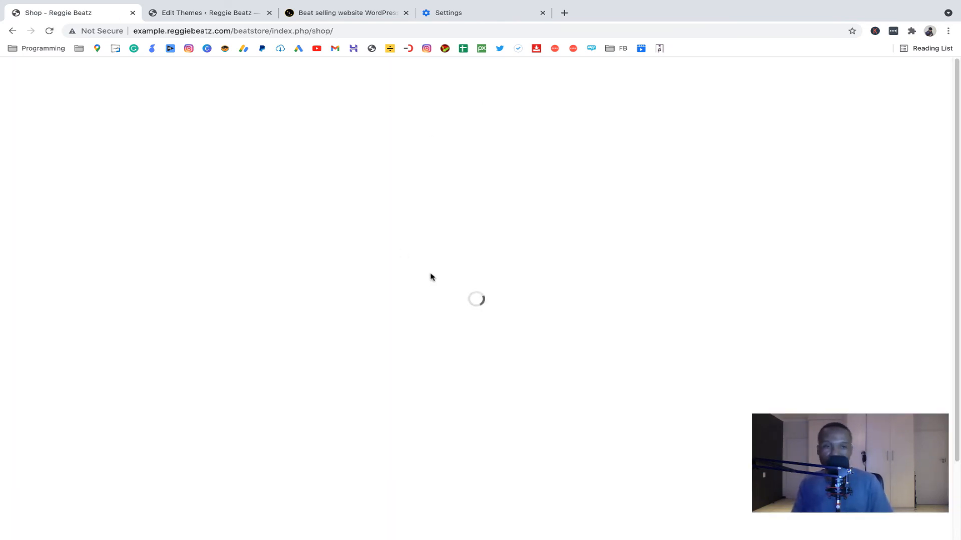
scroll(275, 363, down, 2)
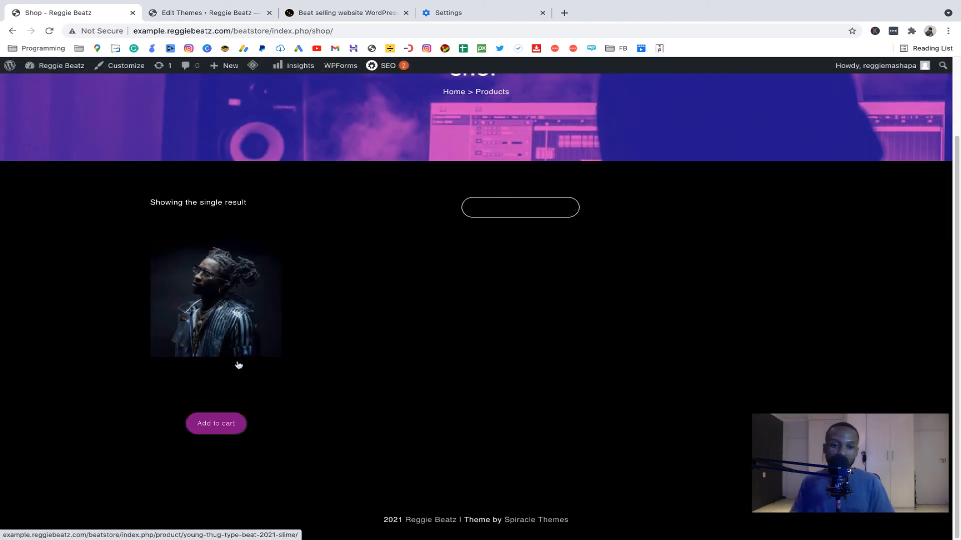
scroll(236, 365, up, 1)
scroll(239, 365, up, 2)
click(754, 96)
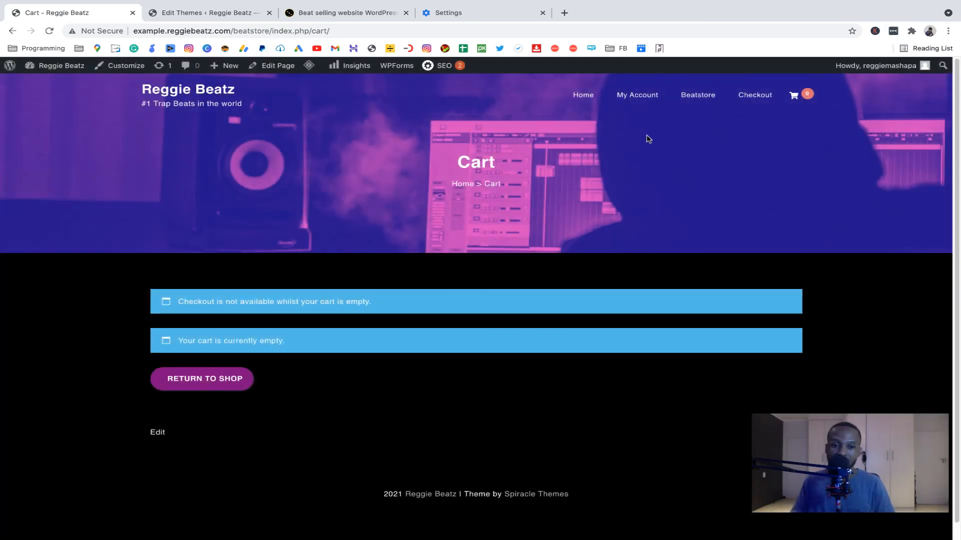
From the homepage's Latest Beats, open the Young Thug Type Beat 2021 [Slime] and add it to the cart with the Mp3 Lease license.
click(586, 98)
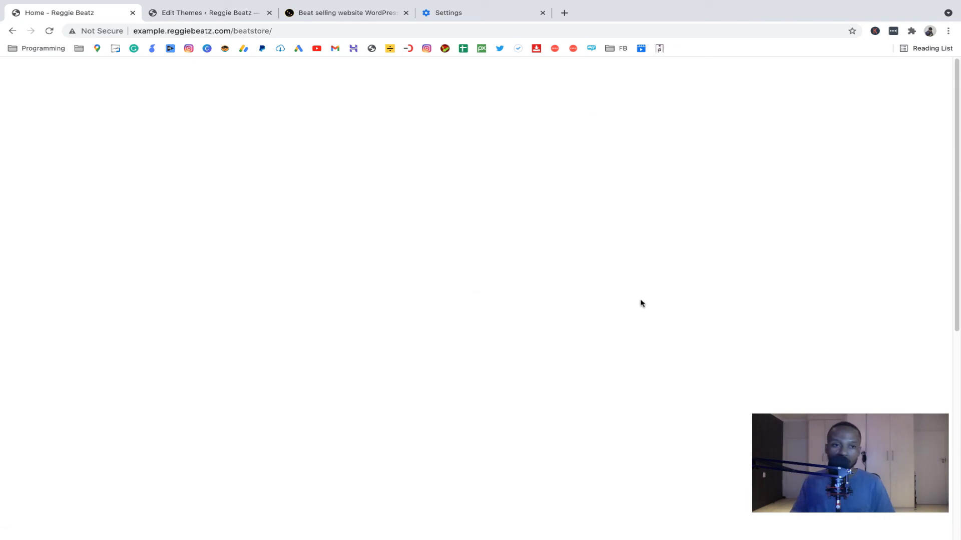
scroll(360, 407, down, 5)
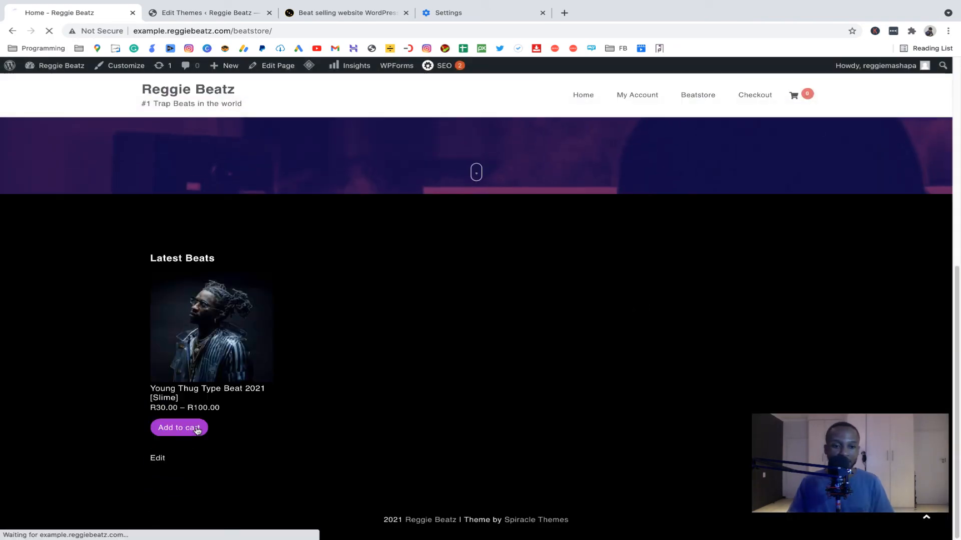
click(196, 430)
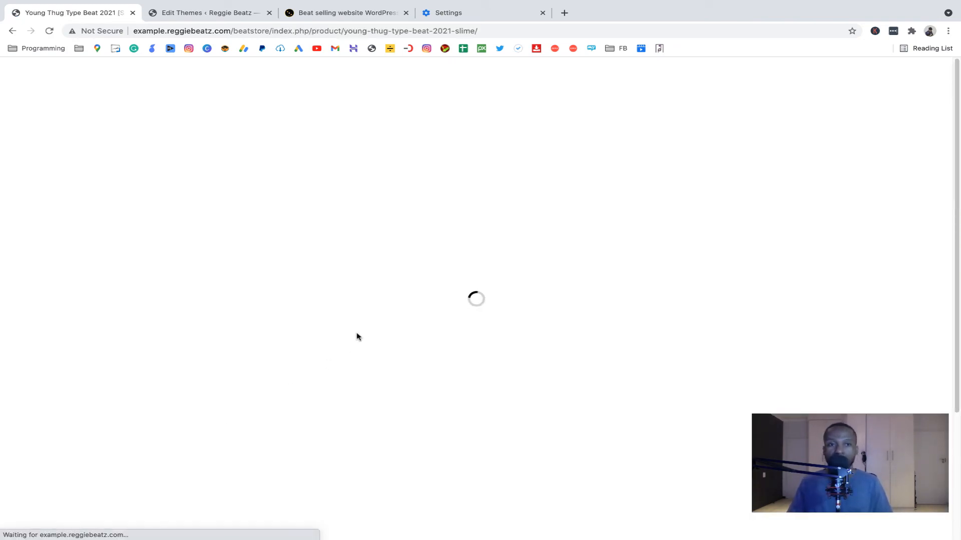
scroll(376, 335, down, 3)
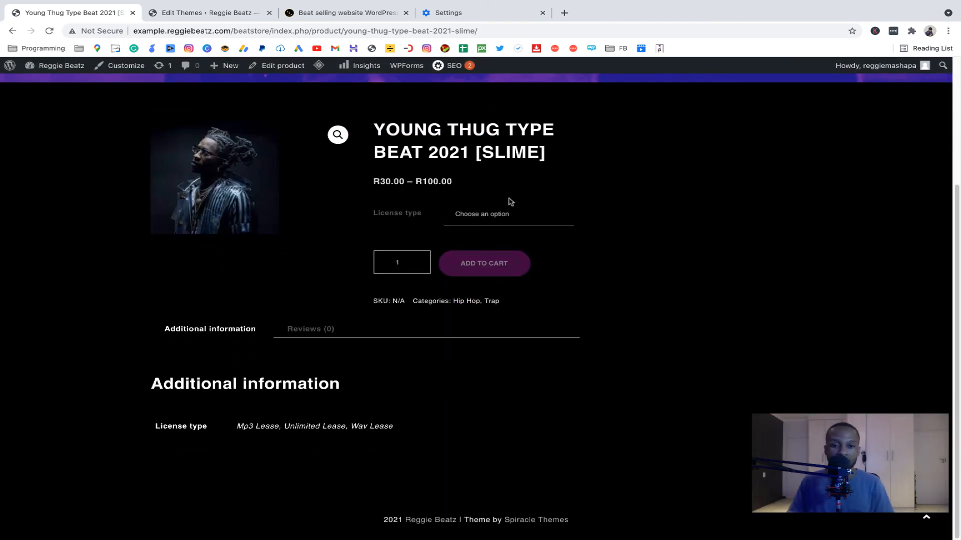
click(499, 214)
click(499, 222)
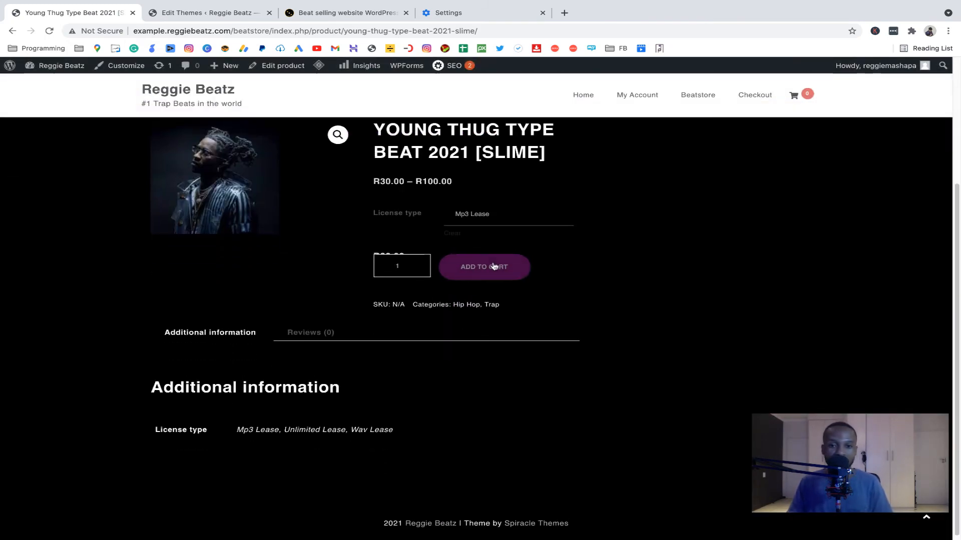
click(492, 275)
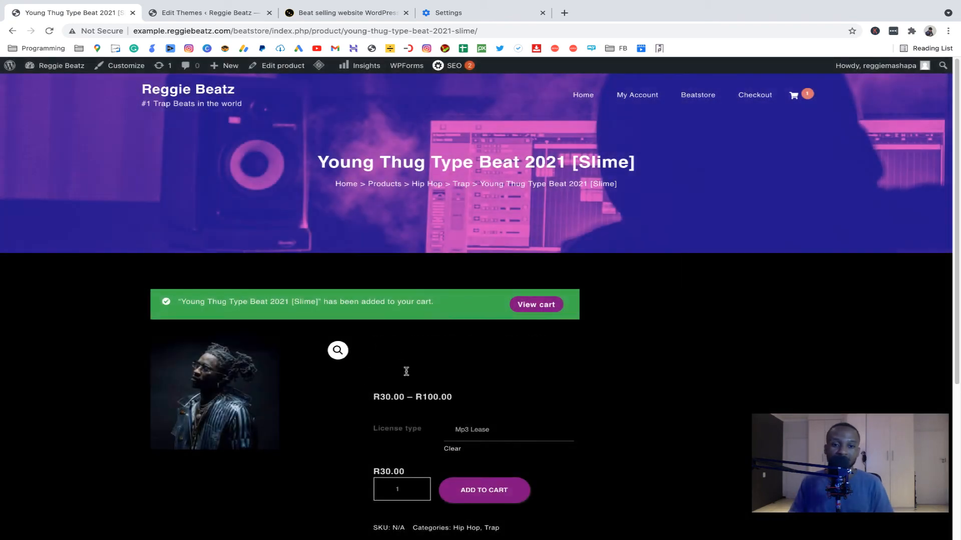
View the cart, proceed to checkout and examine the order and payment section.
scroll(497, 369, down, 2)
scroll(459, 332, down, 1)
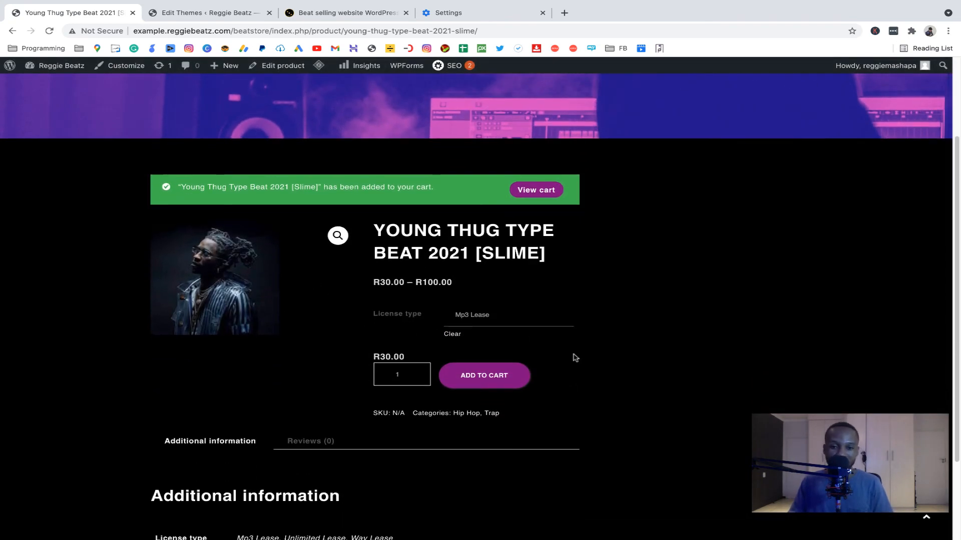
click(544, 197)
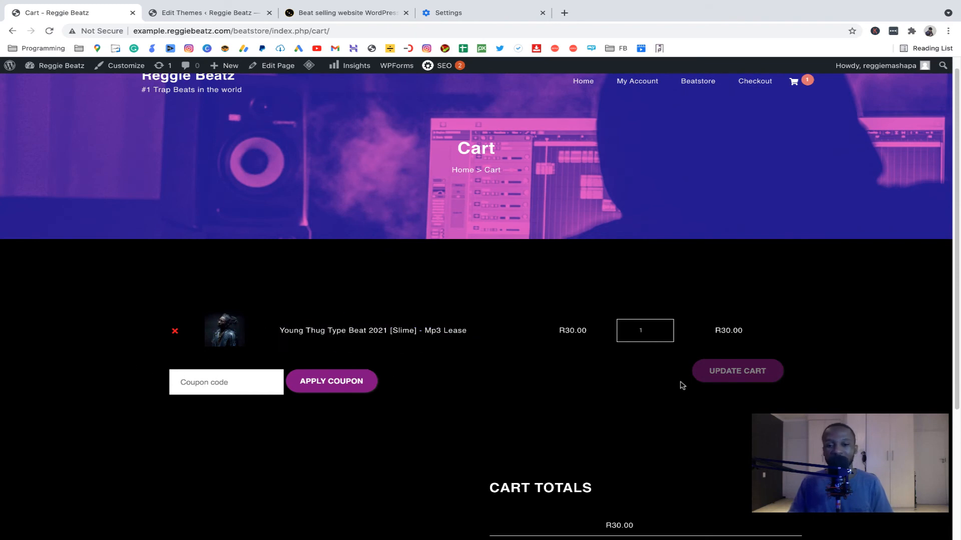
scroll(682, 385, down, 4)
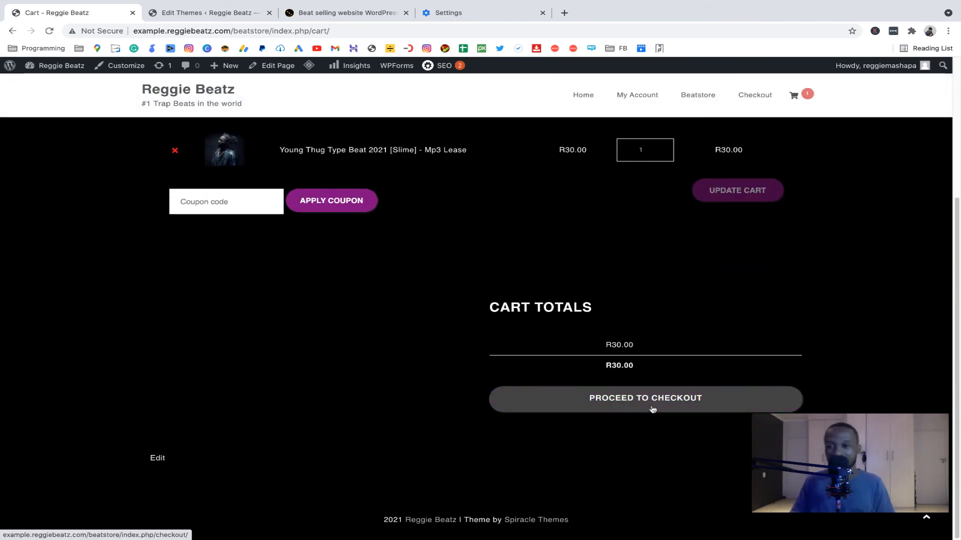
click(654, 406)
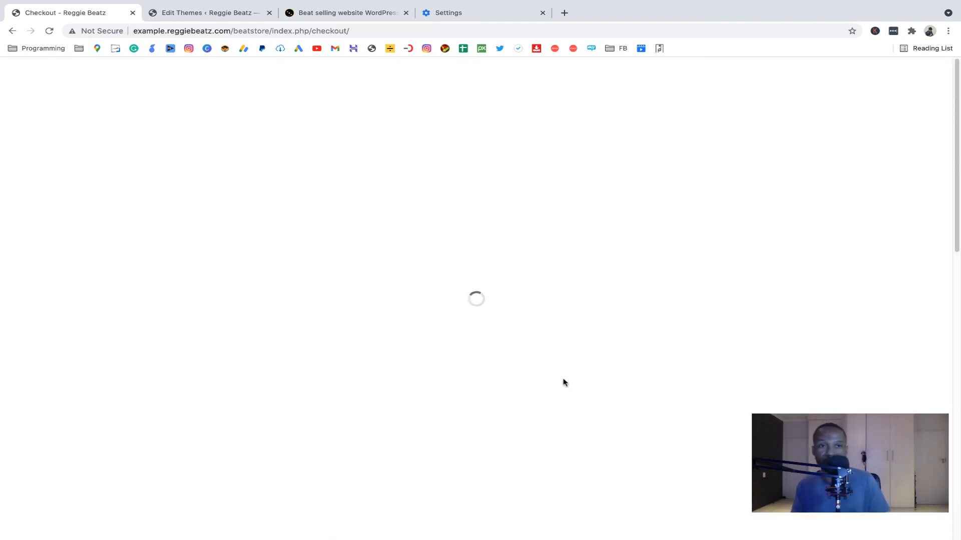
scroll(566, 412, down, 15)
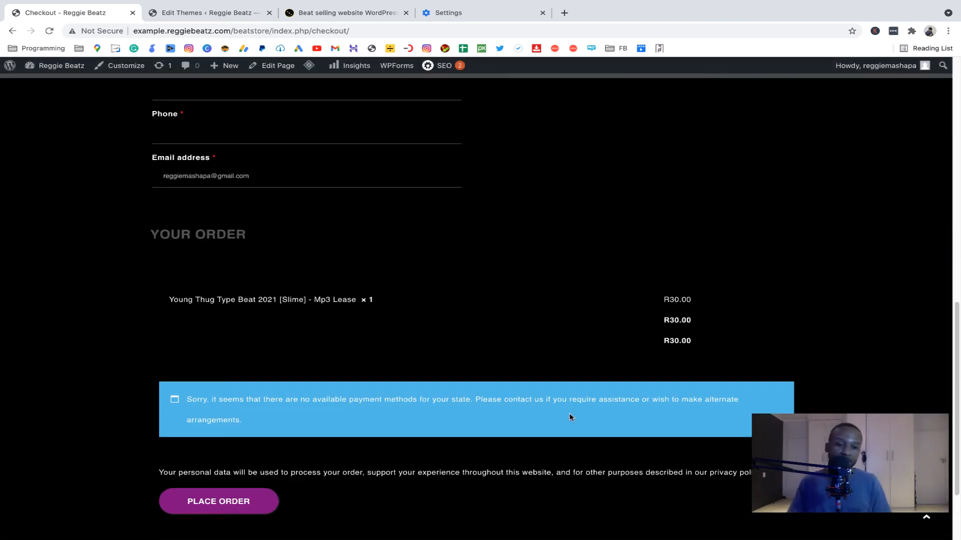
Leave the store's checkout and open the page for adding new plugins in the WordPress dashboard.
scroll(584, 404, down, 1)
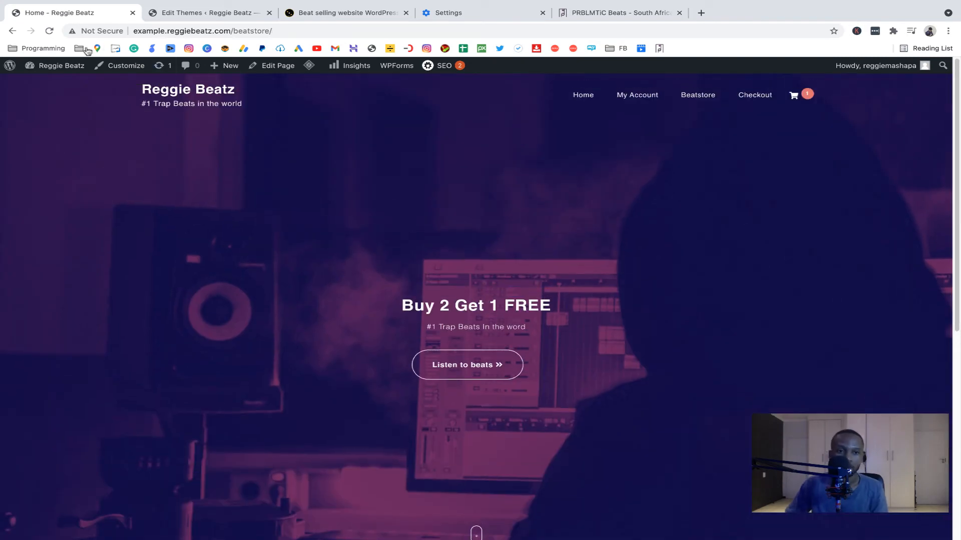
mouse_move(71, 66)
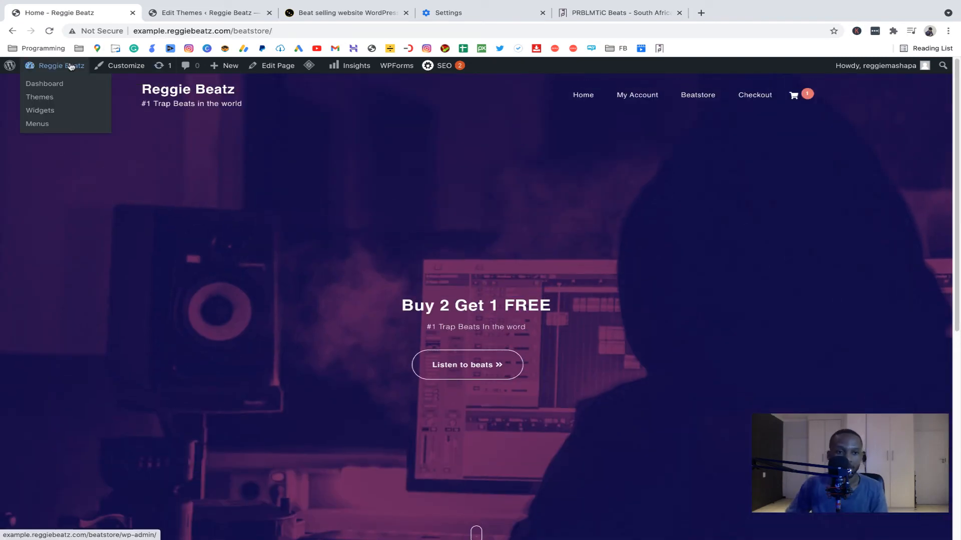
click(45, 84)
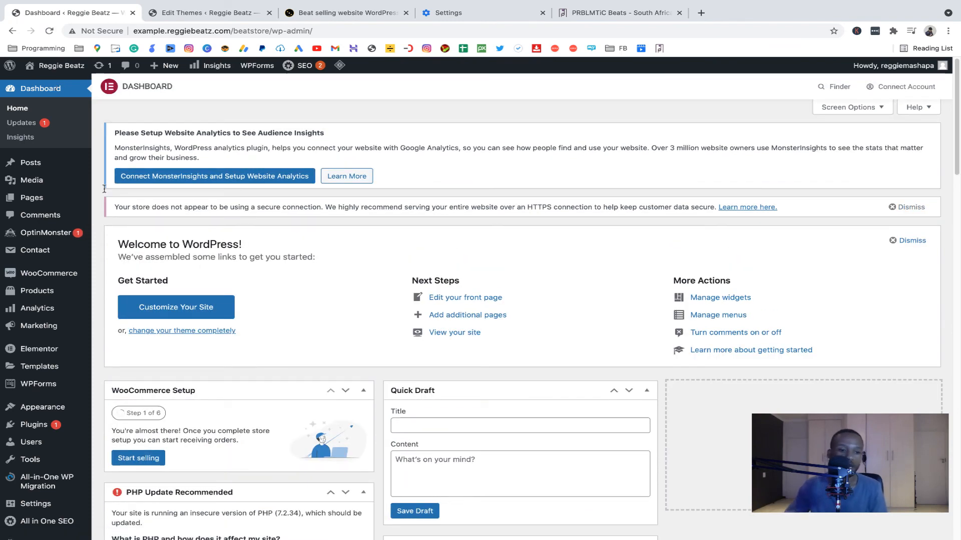
scroll(325, 325, down, 6)
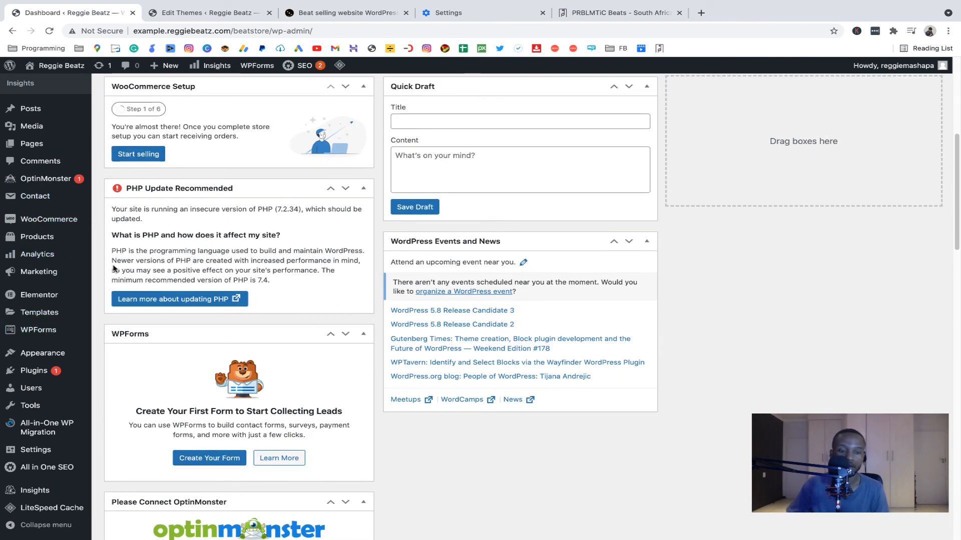
mouse_move(77, 370)
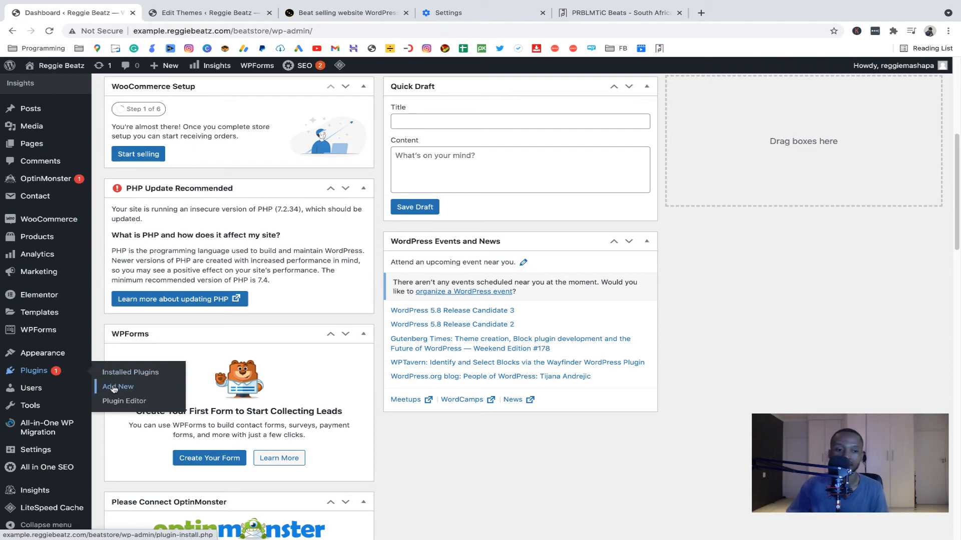
click(114, 388)
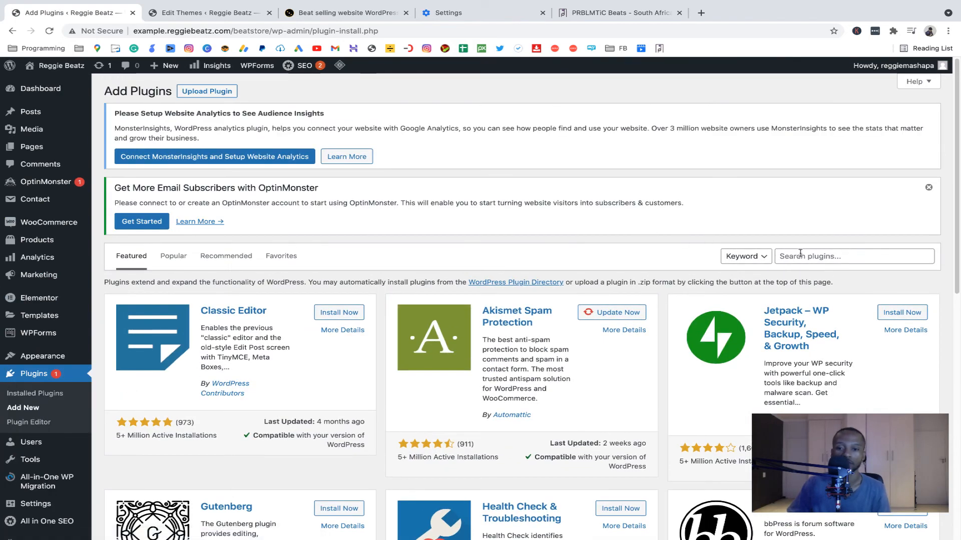
Search the plugins for "paypal", then install and activate WooCommerce PayPal Checkout Payment Gateway.
click(800, 256)
text(paya)
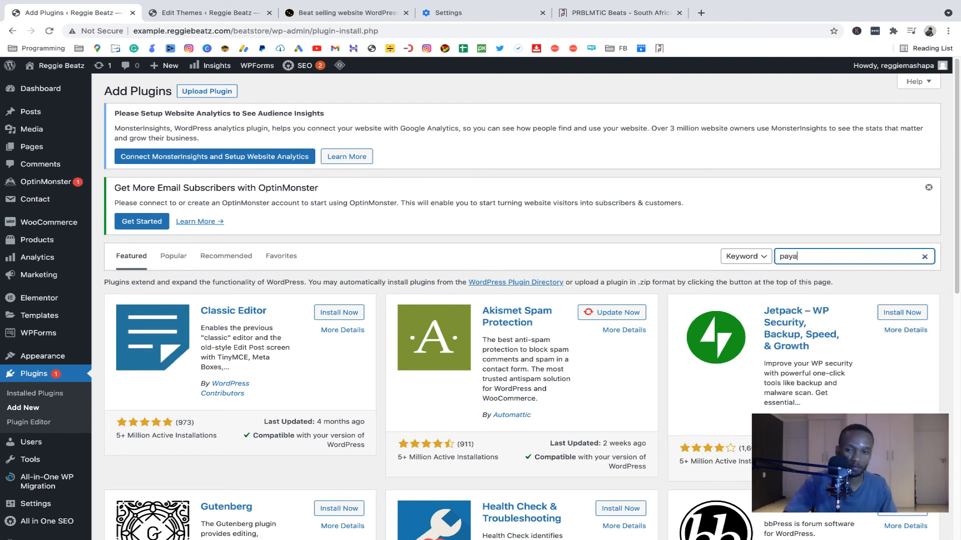
key(BackSpace)
text(pal)
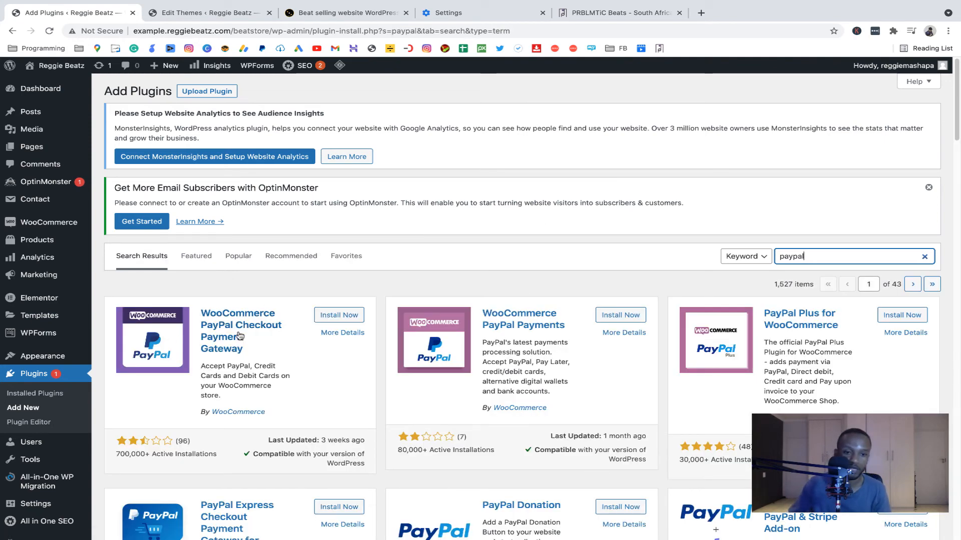
click(339, 315)
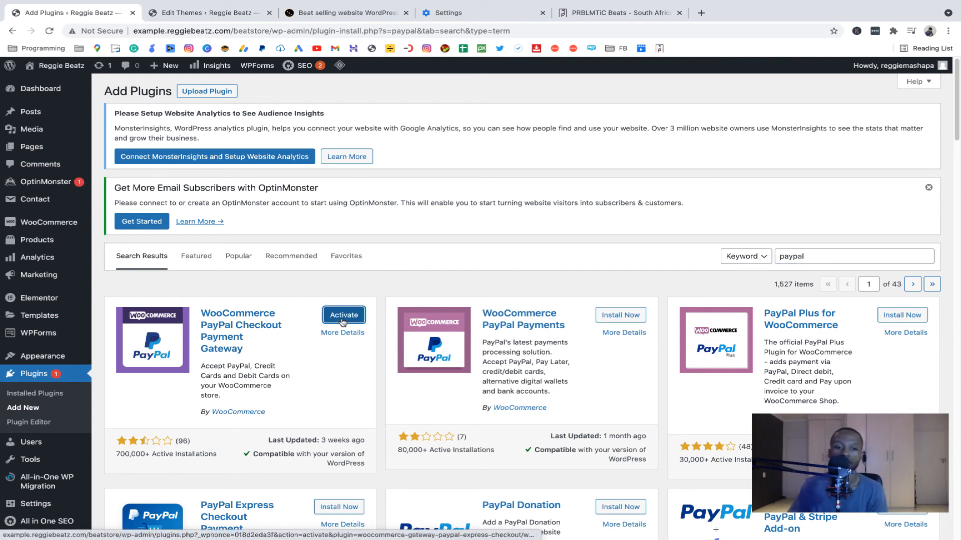
click(345, 320)
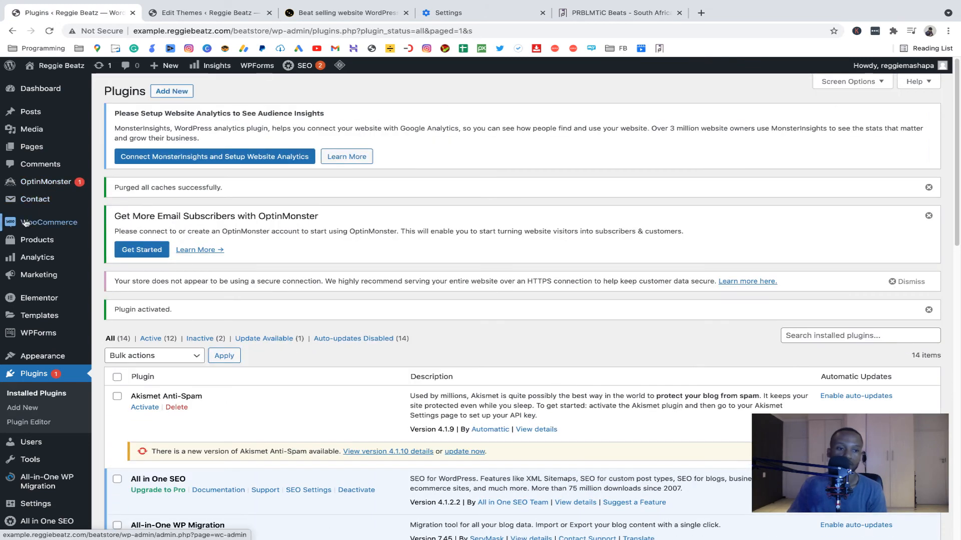
Open the payments task in WooCommerce's store setup and start setting up PayPal Payments.
mouse_move(26, 223)
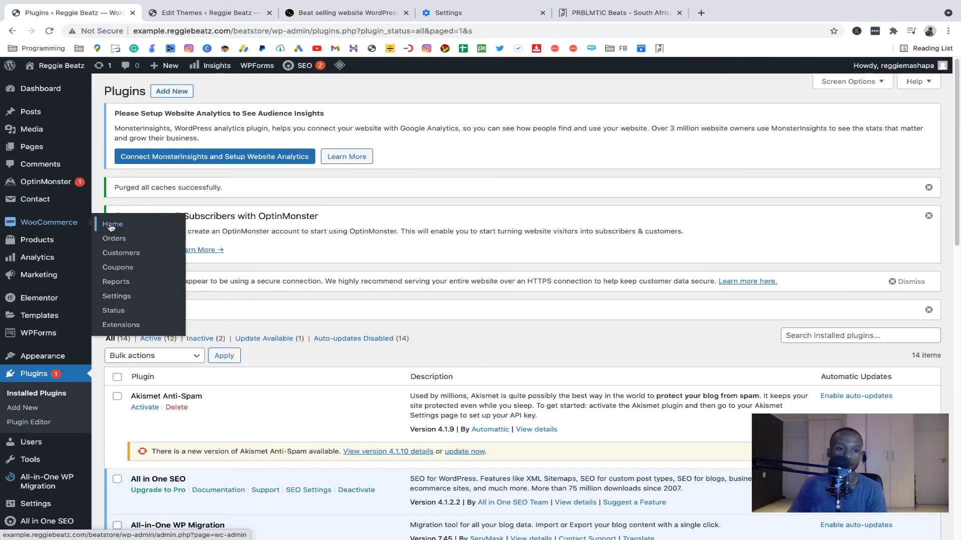
click(111, 225)
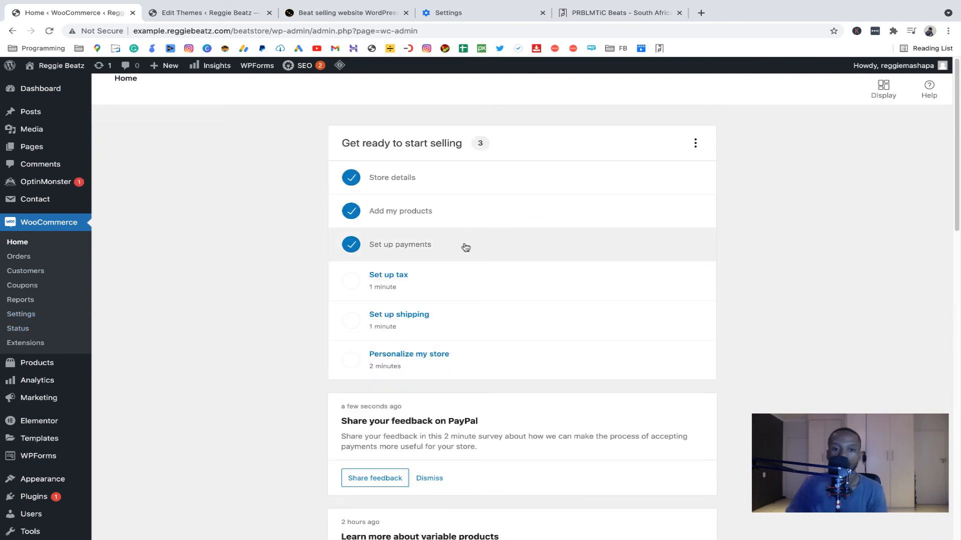
click(465, 247)
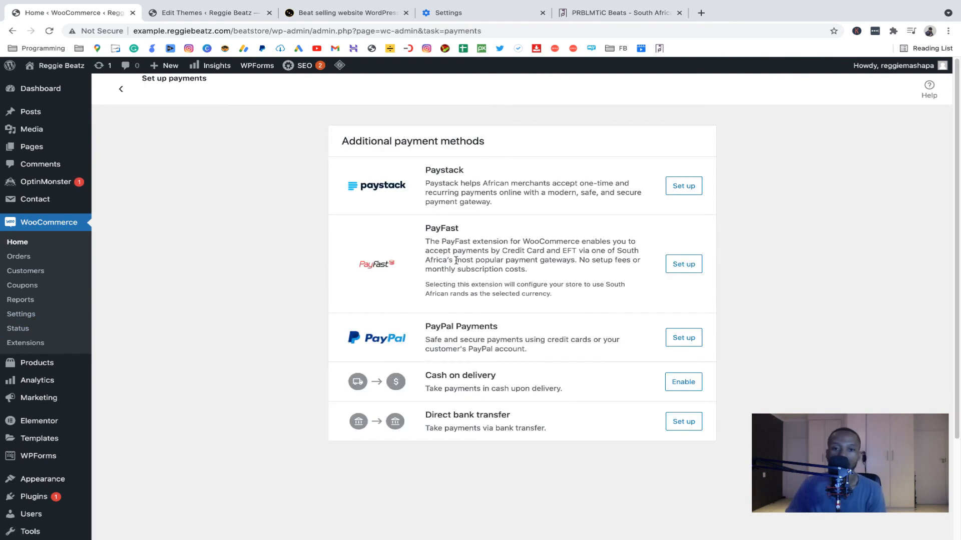
click(680, 339)
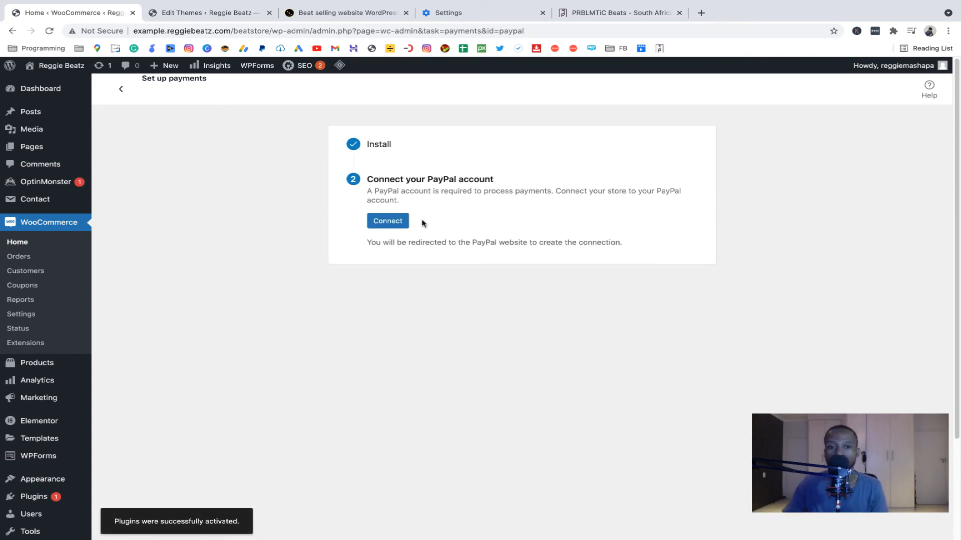
Connect the store to PayPal with United States as region, logging in with the account's e-mail and password and agreeing to the connection.
click(401, 224)
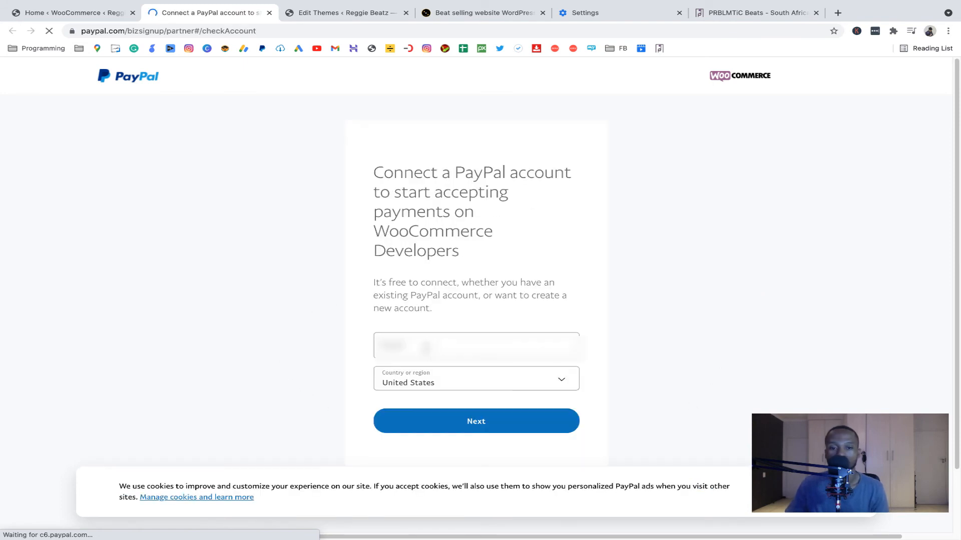
click(507, 425)
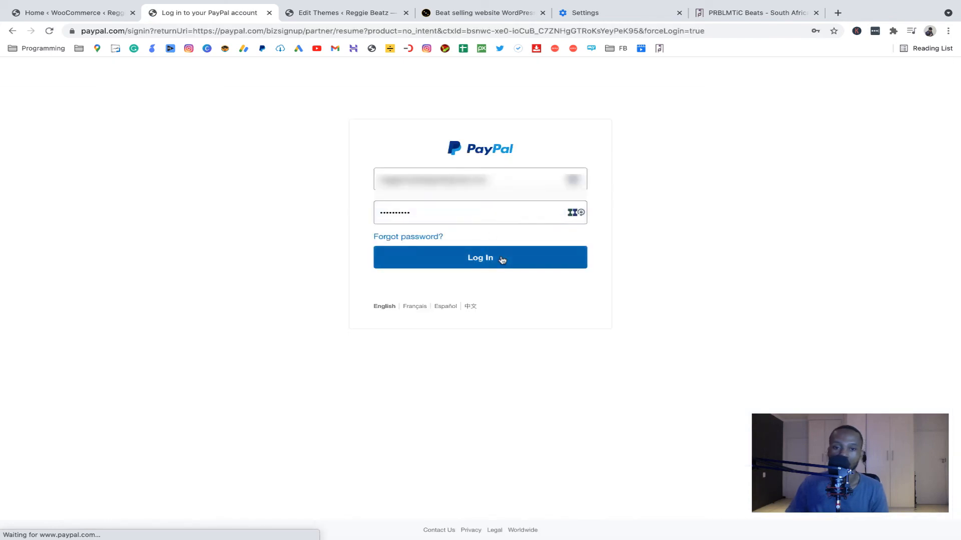
click(476, 266)
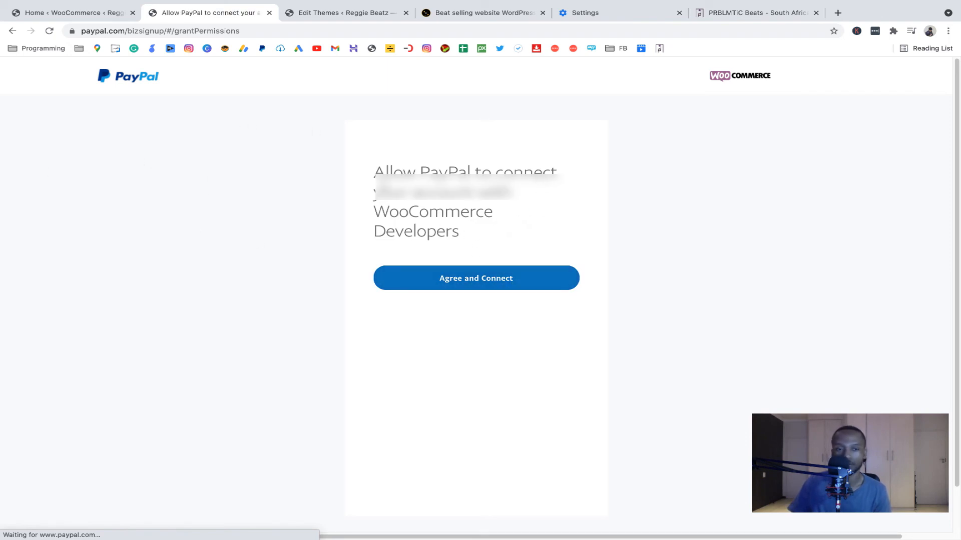
click(446, 278)
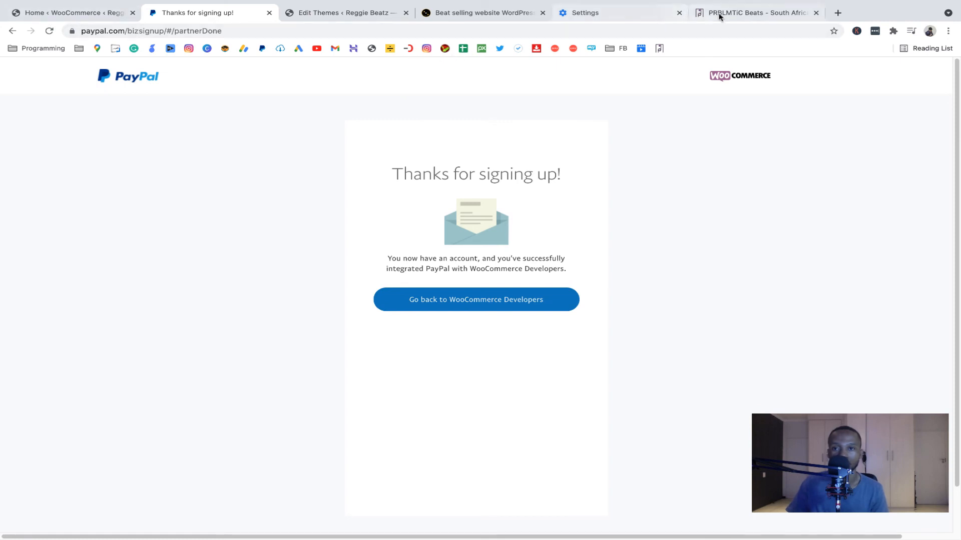
Return to the store site, proceed to checkout from the cart and examine the payment options and billing fields.
click(95, 13)
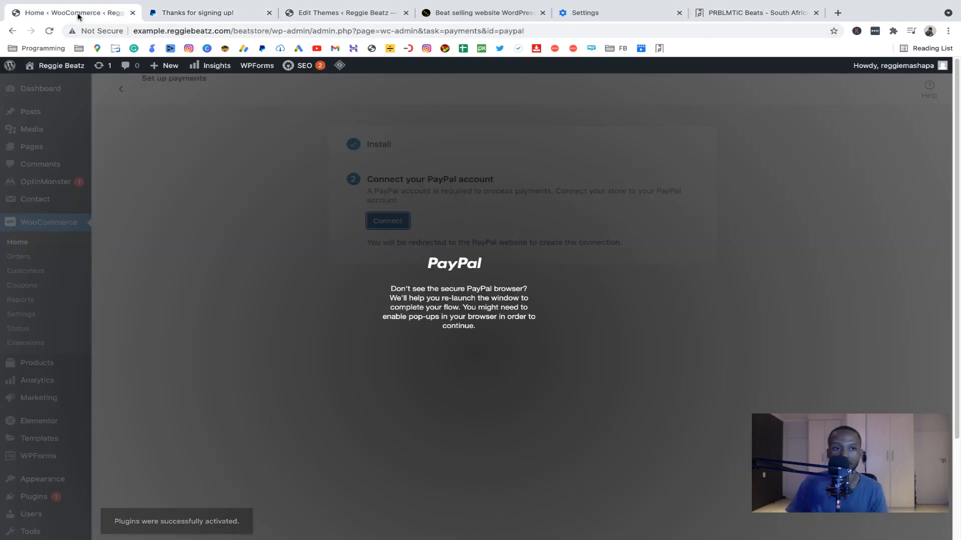
click(44, 85)
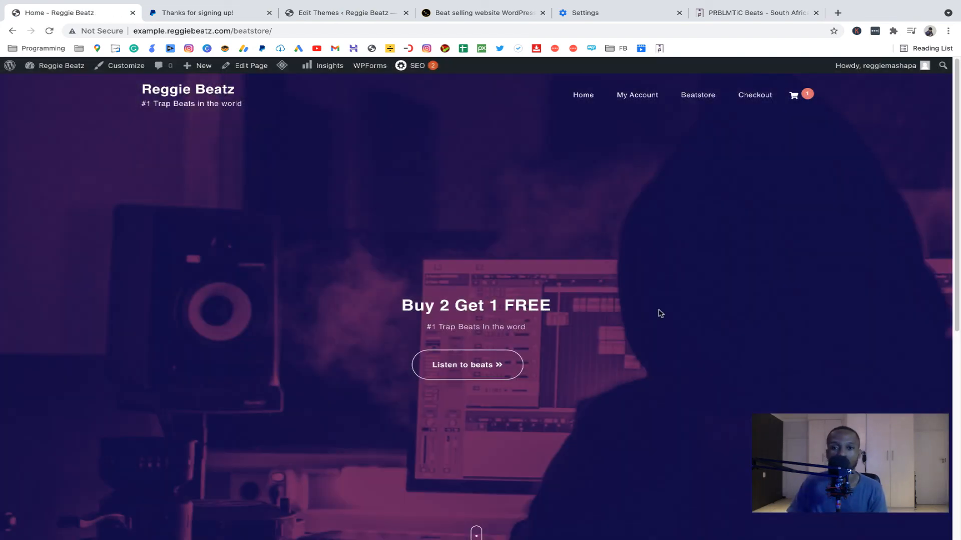
mouse_move(793, 100)
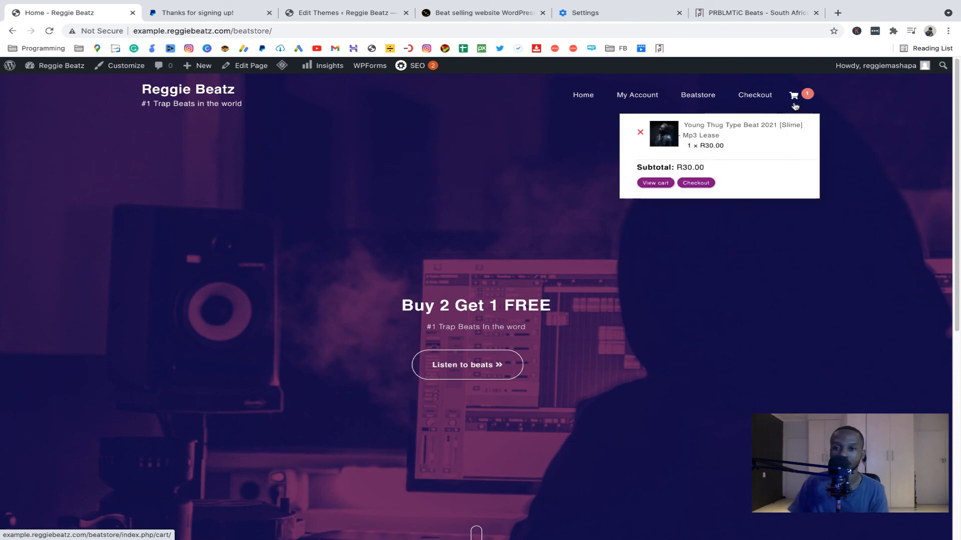
click(696, 183)
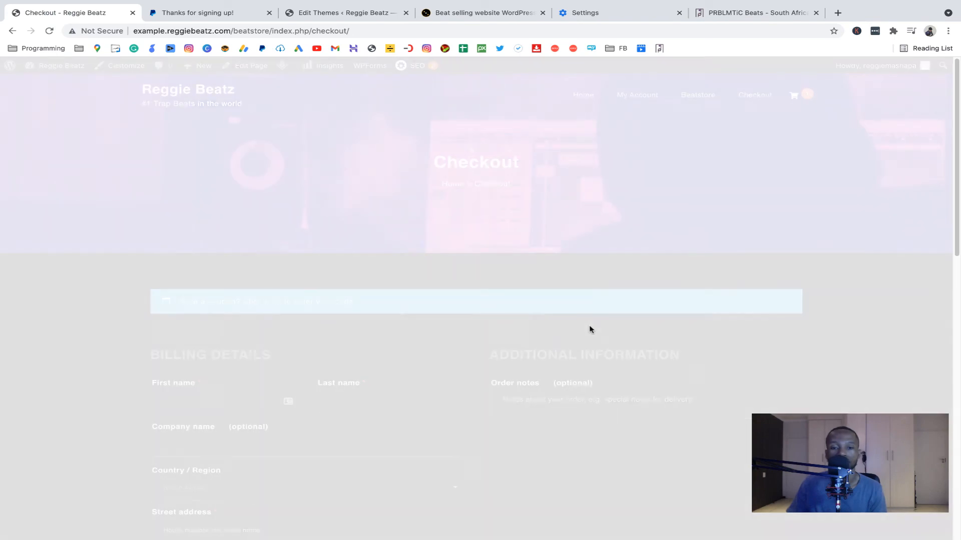
scroll(591, 329, down, 6)
scroll(590, 329, down, 7)
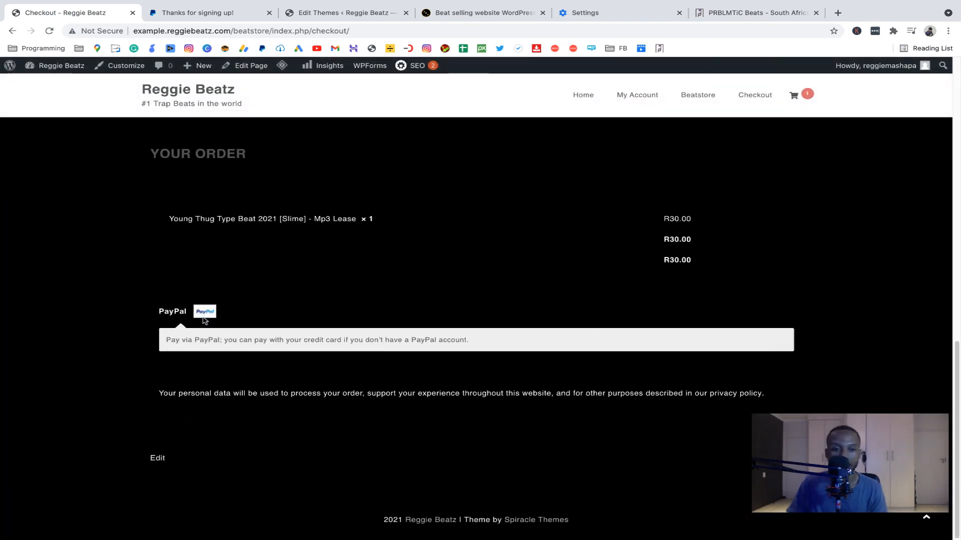
scroll(201, 326, up, 10)
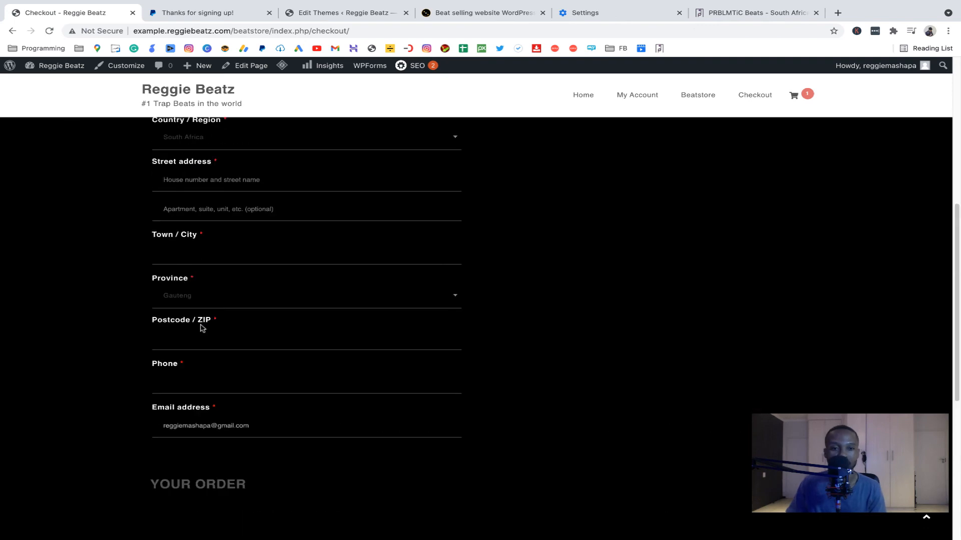
scroll(360, 325, down, 10)
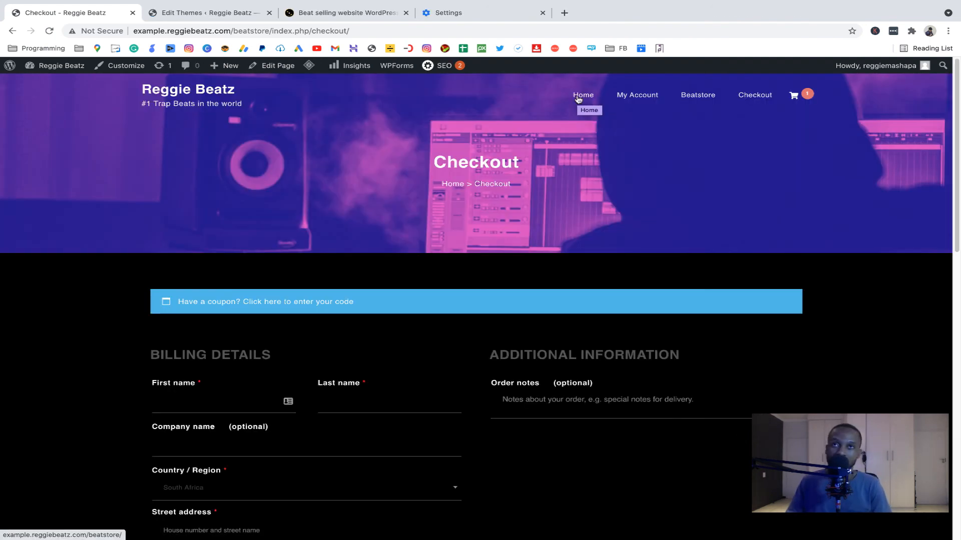
Go back to the store's homepage and review the hero banner and the Latest Beats section.
click(578, 98)
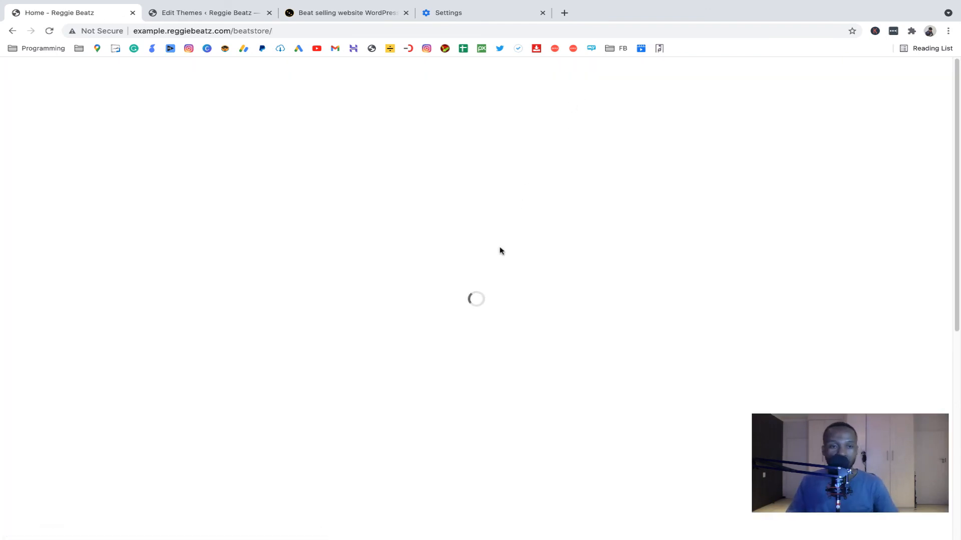
scroll(581, 415, down, 3)
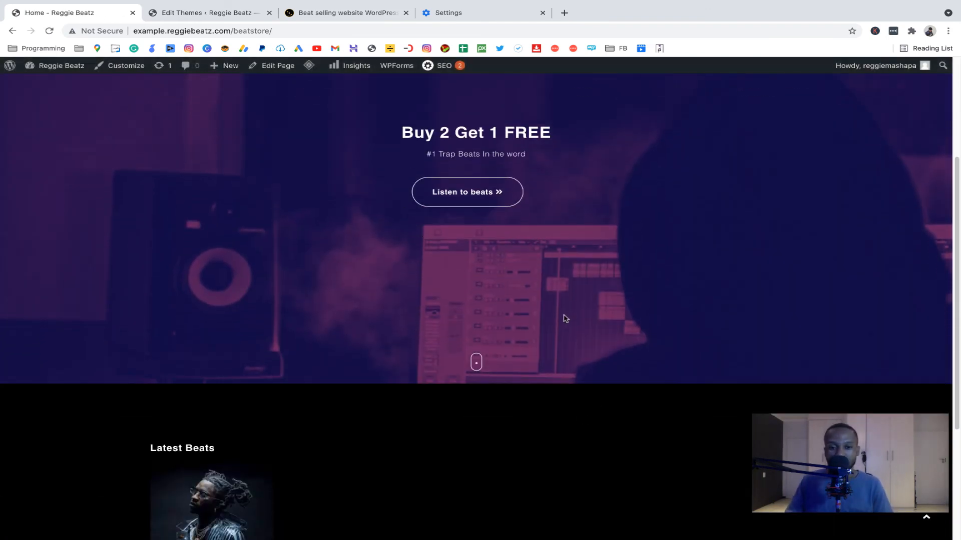
scroll(564, 317, up, 3)
scroll(564, 317, down, 4)
scroll(318, 388, down, 2)
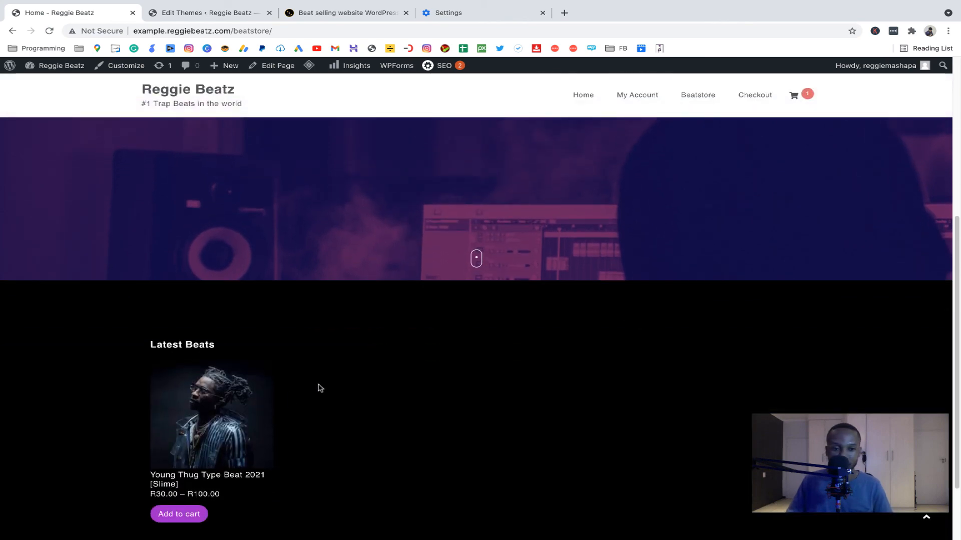
scroll(355, 429, up, 4)
scroll(400, 402, up, 2)
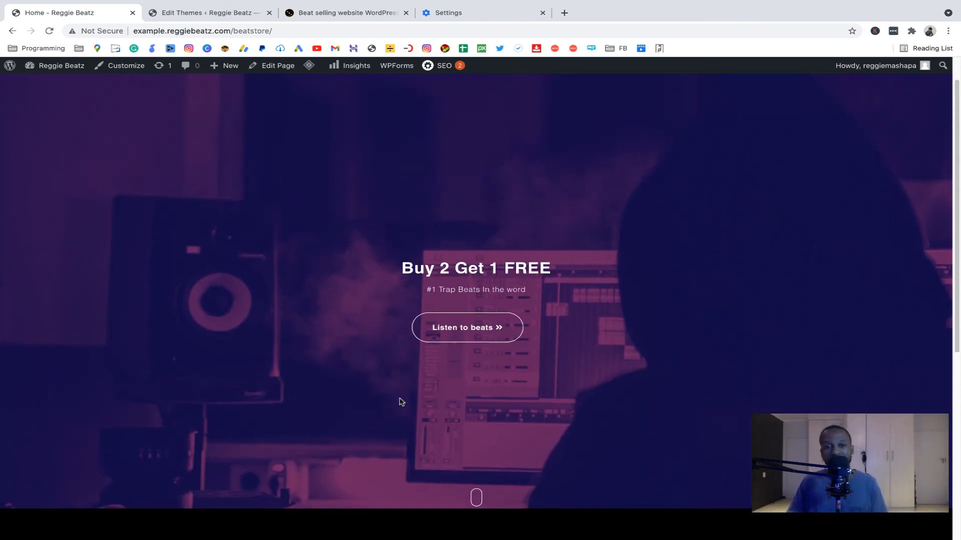
Open the full product list in the dashboard and duplicate the Young Thug Type Beat 2021 [Slime] product.
mouse_move(55, 65)
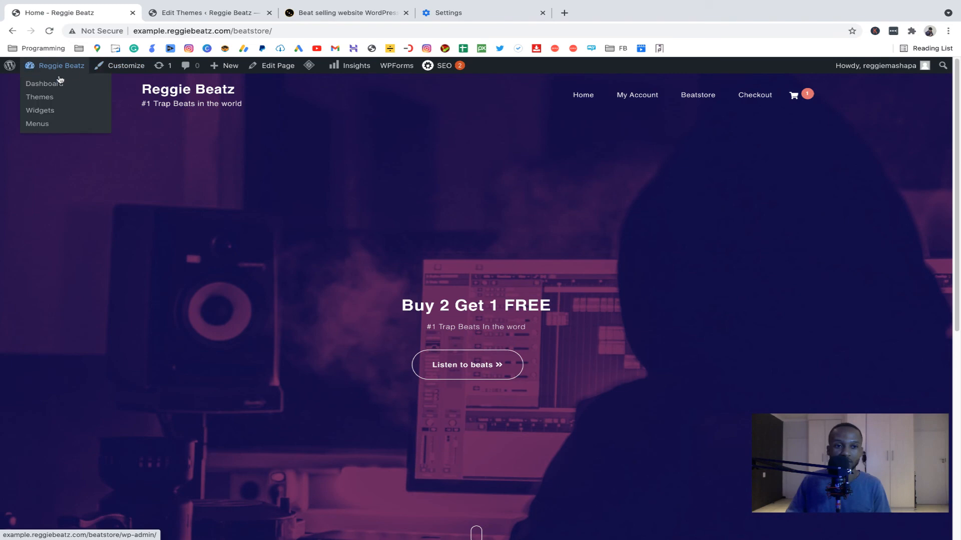
click(54, 85)
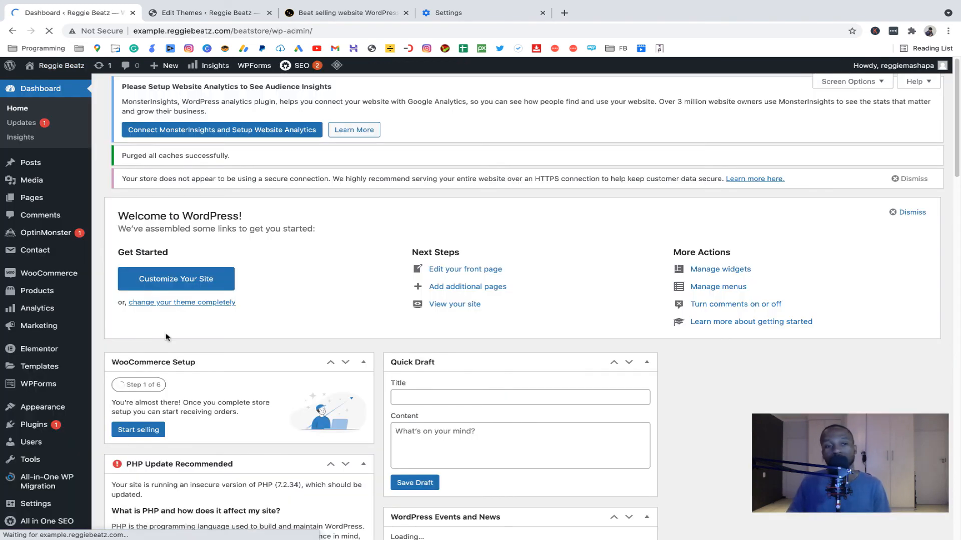
scroll(165, 337, down, 2)
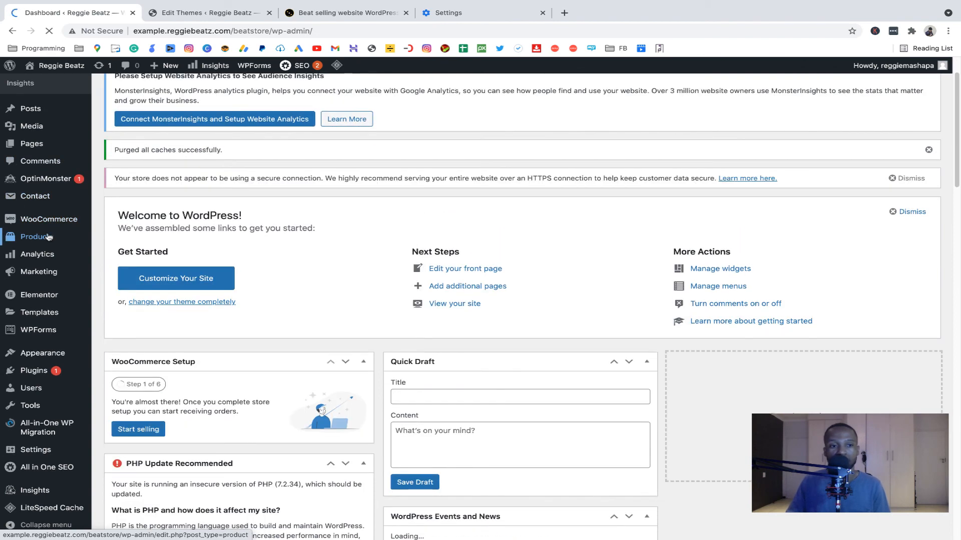
mouse_move(54, 236)
click(137, 244)
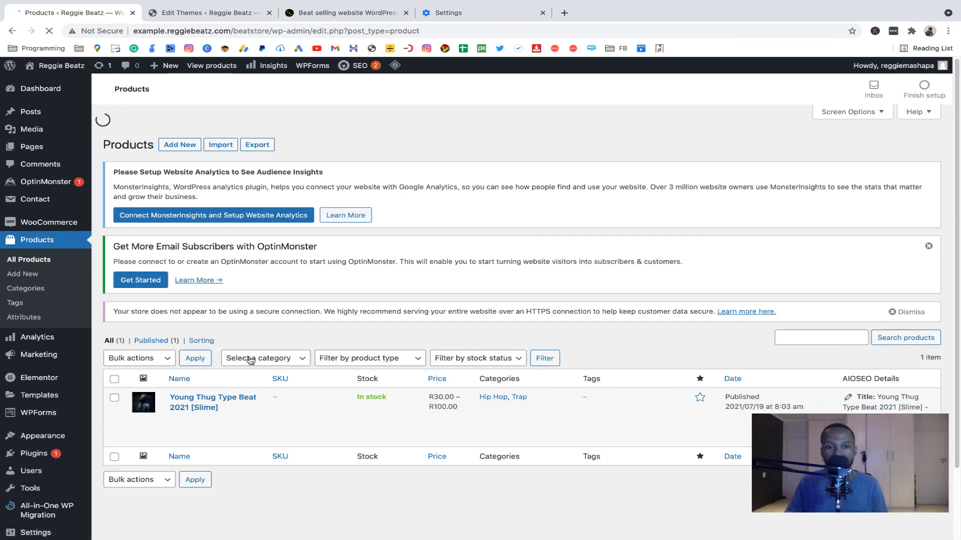
mouse_move(245, 409)
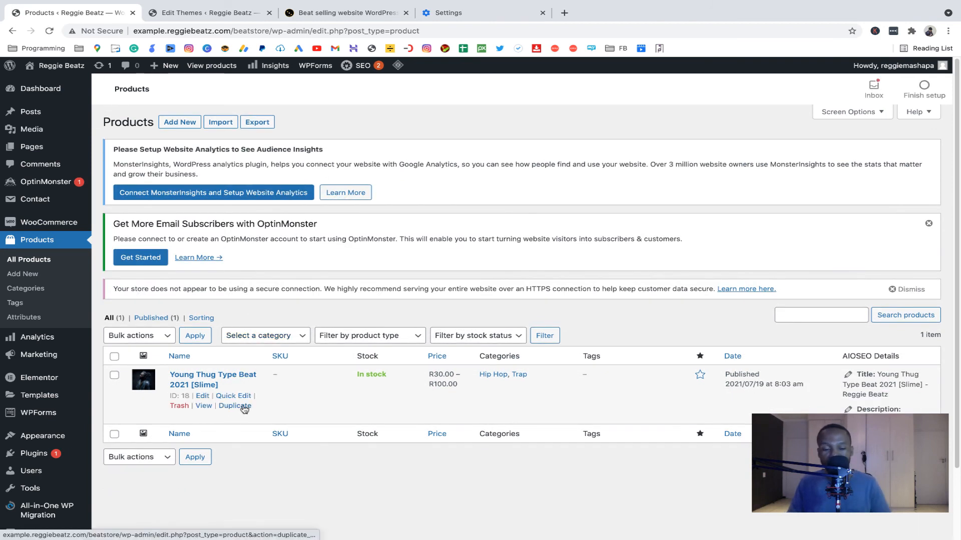
click(244, 407)
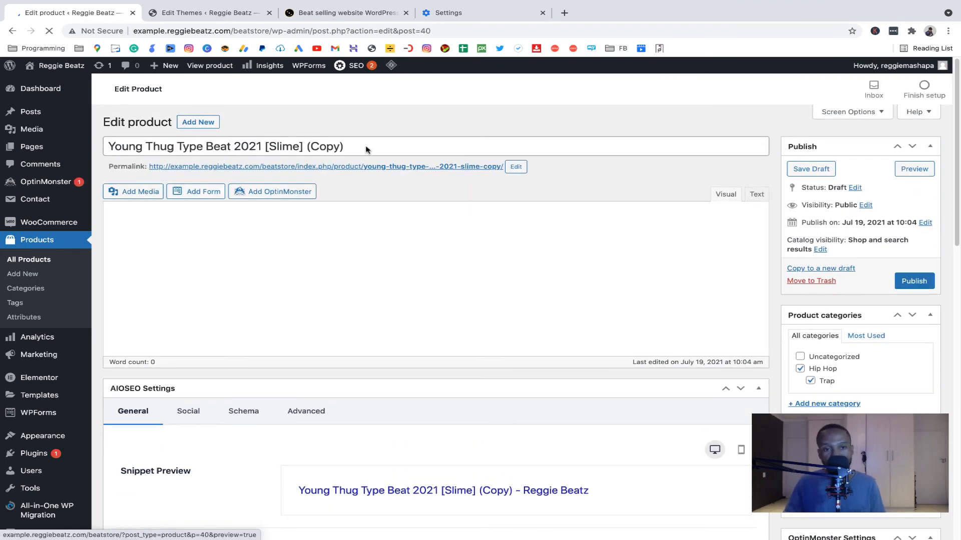
Retitle the duplicated product as Lil Baby Type Beat [Roll].
drag(353, 323, 6, 298)
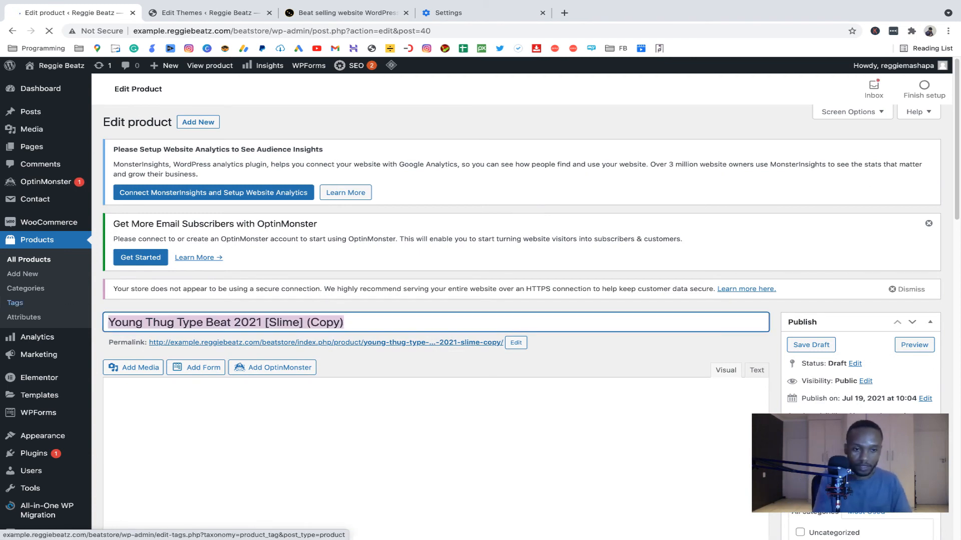
text(Lil Bab)
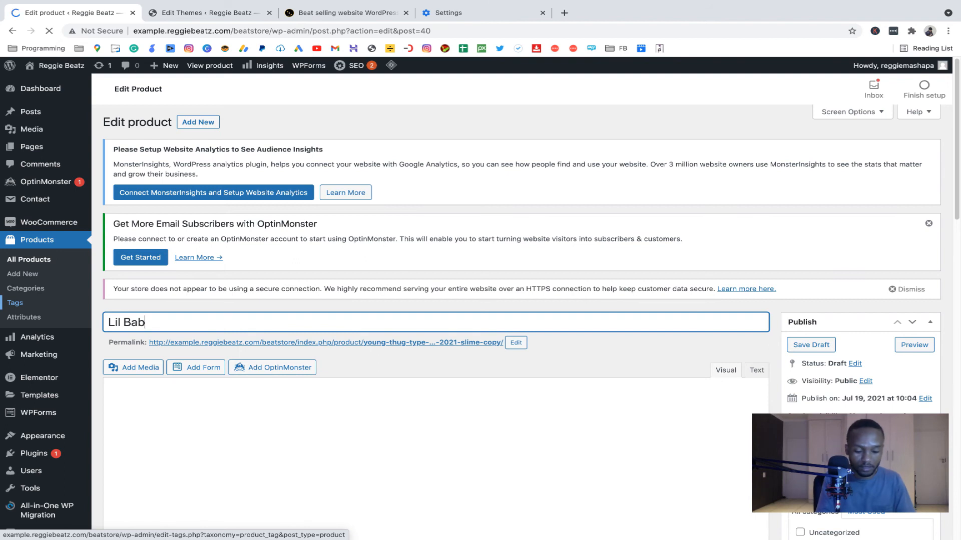
text(y Type EW)
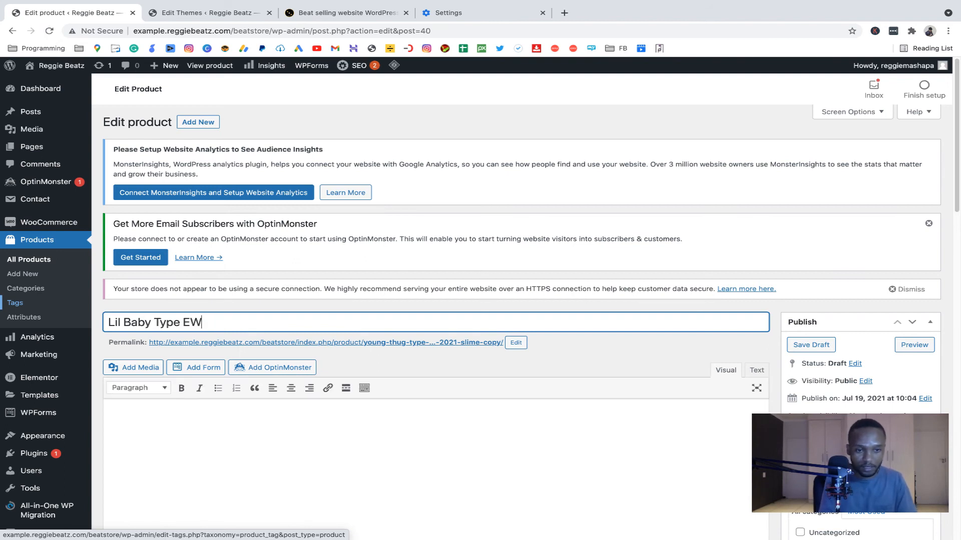
text(beAT)
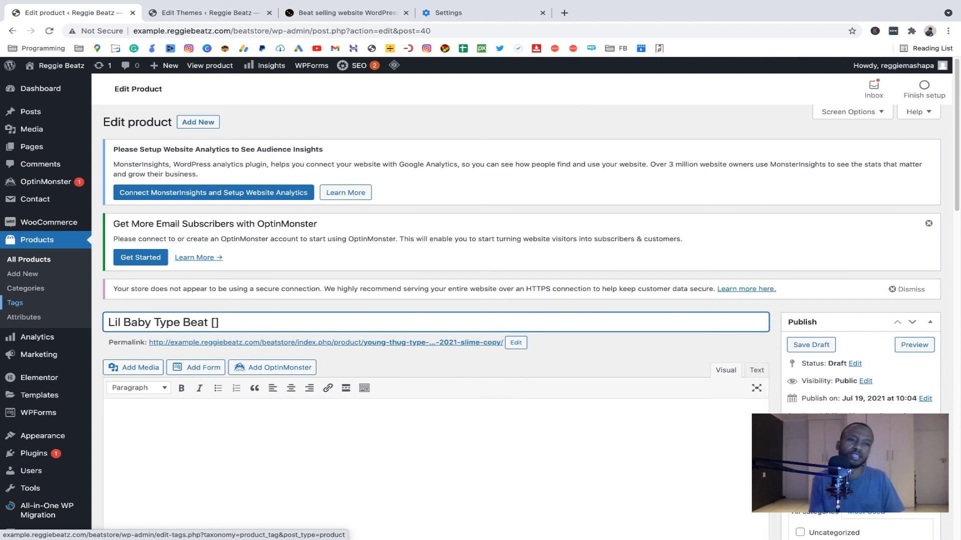
text(S)
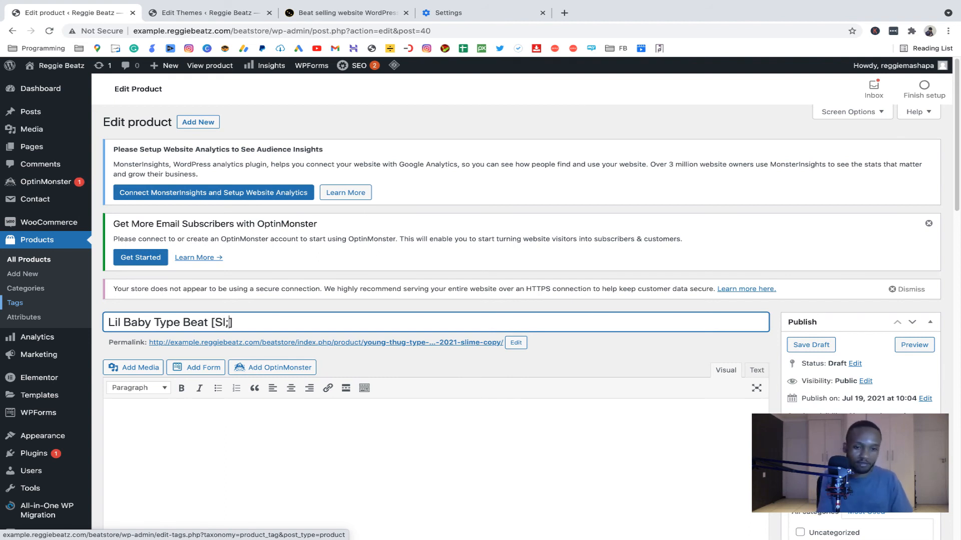
key(BackSpace)
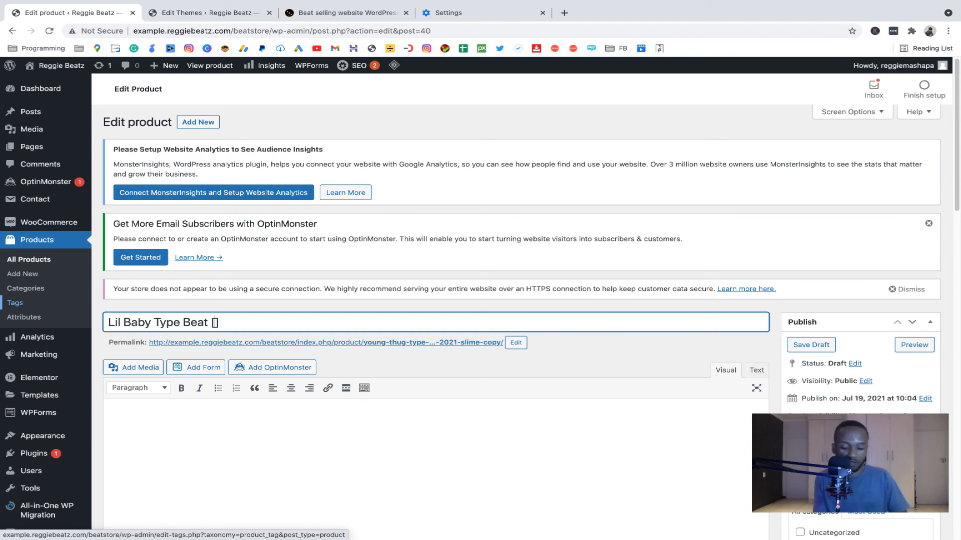
text(Roll)
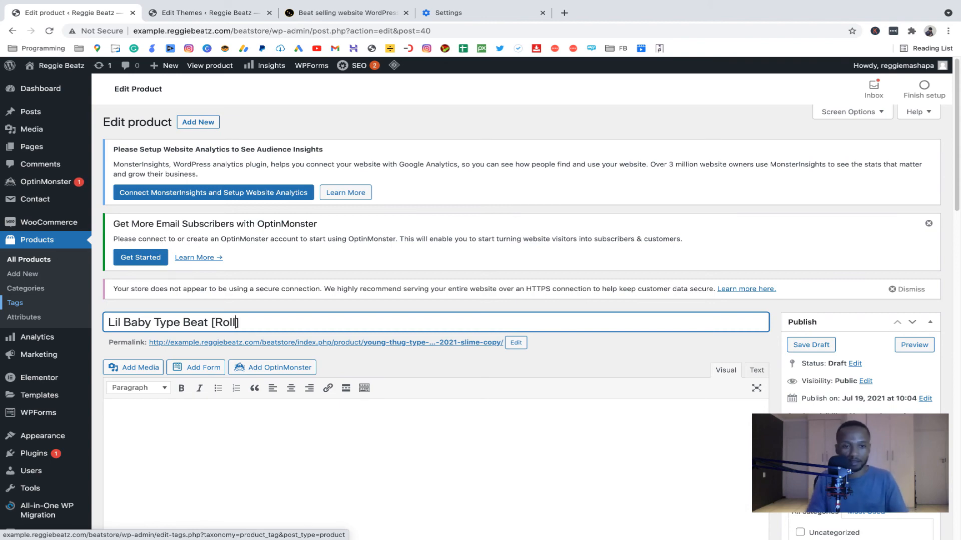
Copy the new product title into the permalink slug and confirm it as lil-baby-type-beat-roll.
scroll(226, 373, down, 6)
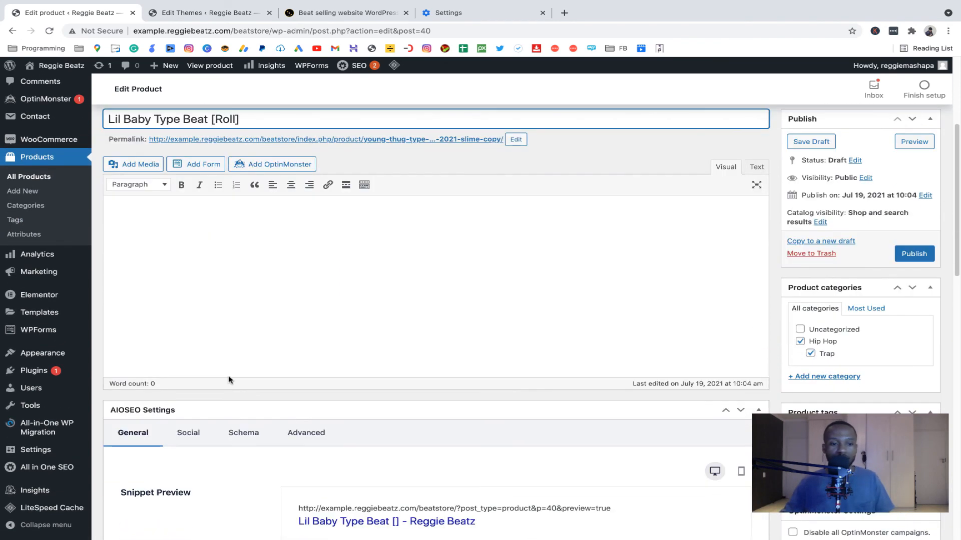
scroll(228, 380, down, 4)
scroll(236, 355, up, 10)
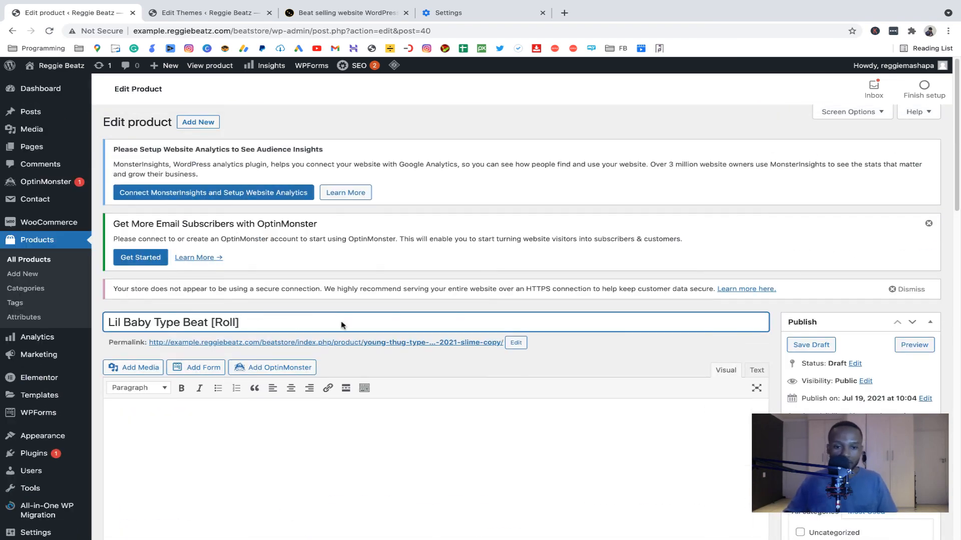
drag(303, 319, 64, 311)
key(ctrl+c)
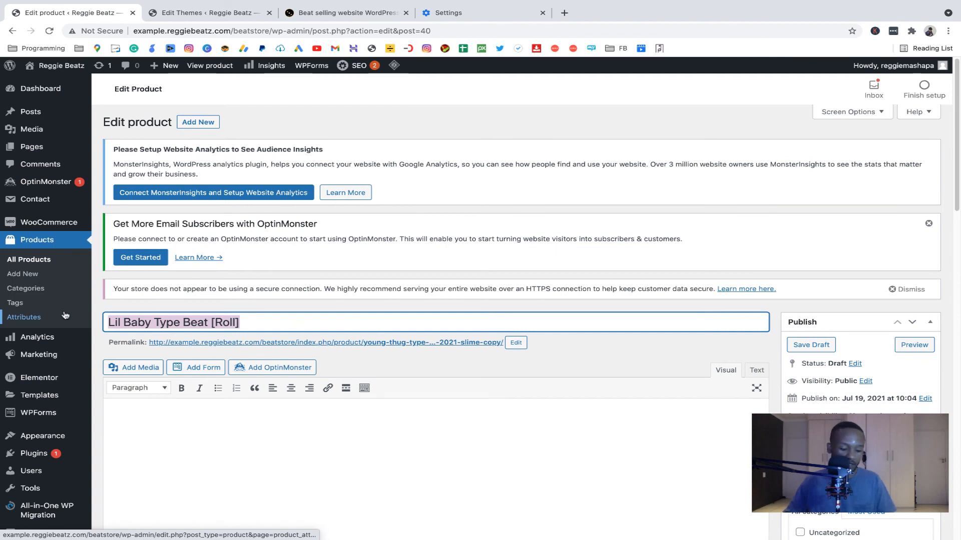
click(515, 342)
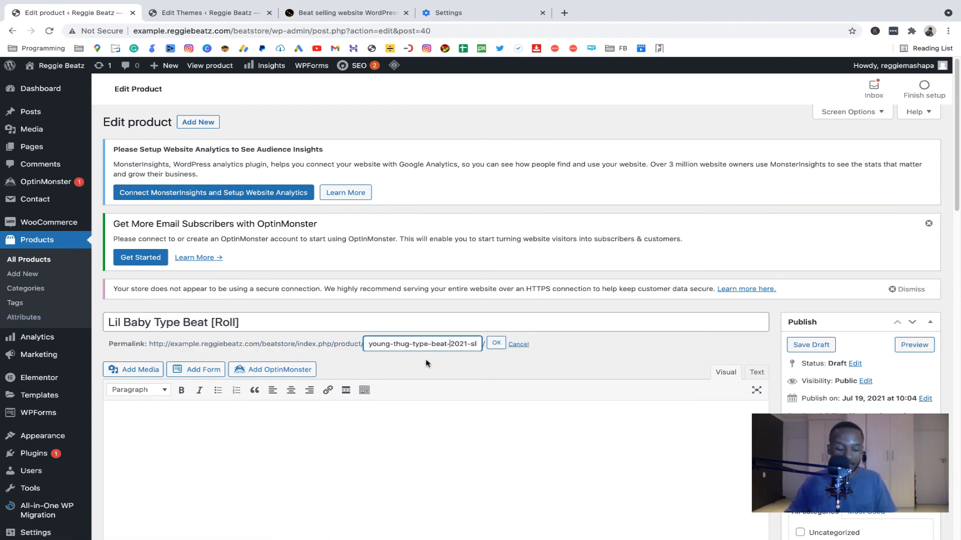
key(ctrl+a)
key(ctrl+v)
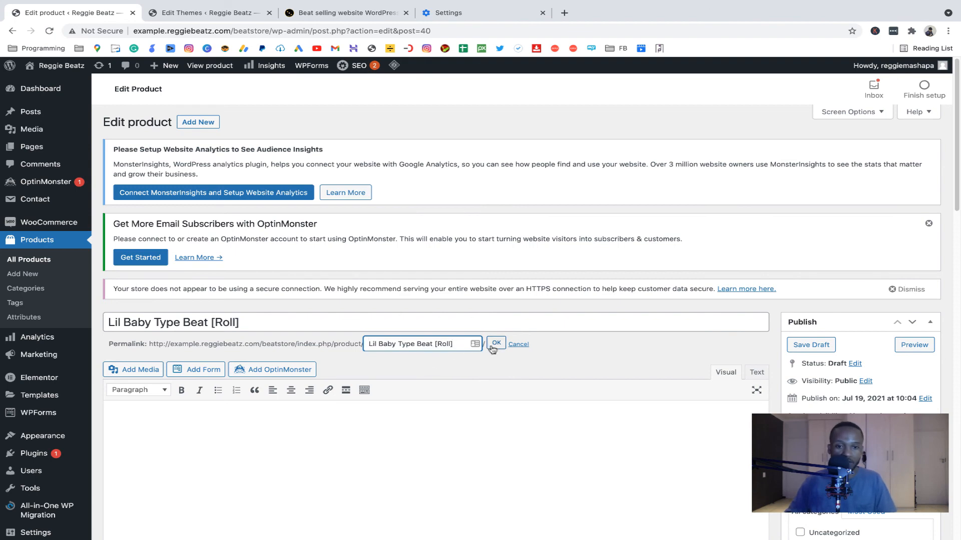
click(496, 343)
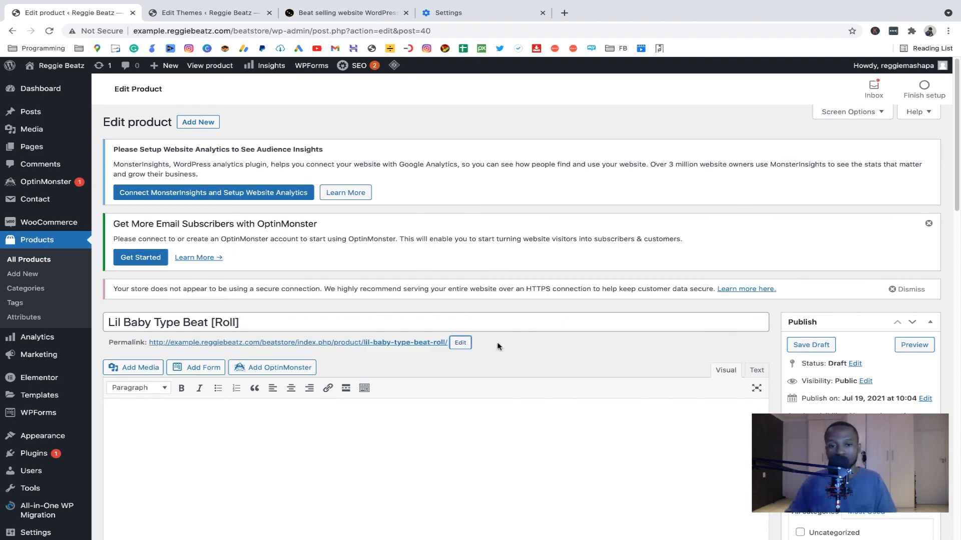
Look through the duplicated product's description, SEO settings, product data, short description and publishing options.
scroll(555, 380, down, 10)
scroll(555, 379, down, 10)
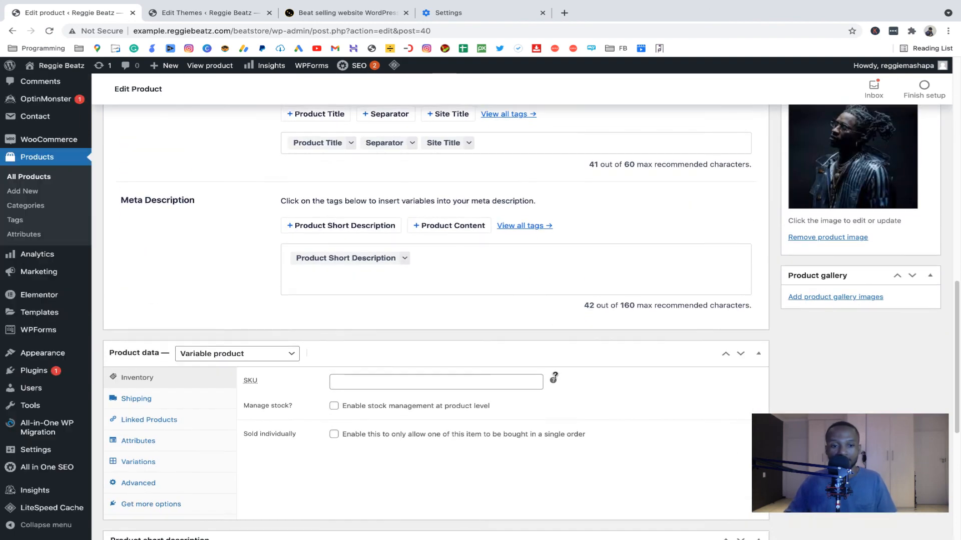
scroll(555, 377, up, 15)
scroll(555, 376, up, 10)
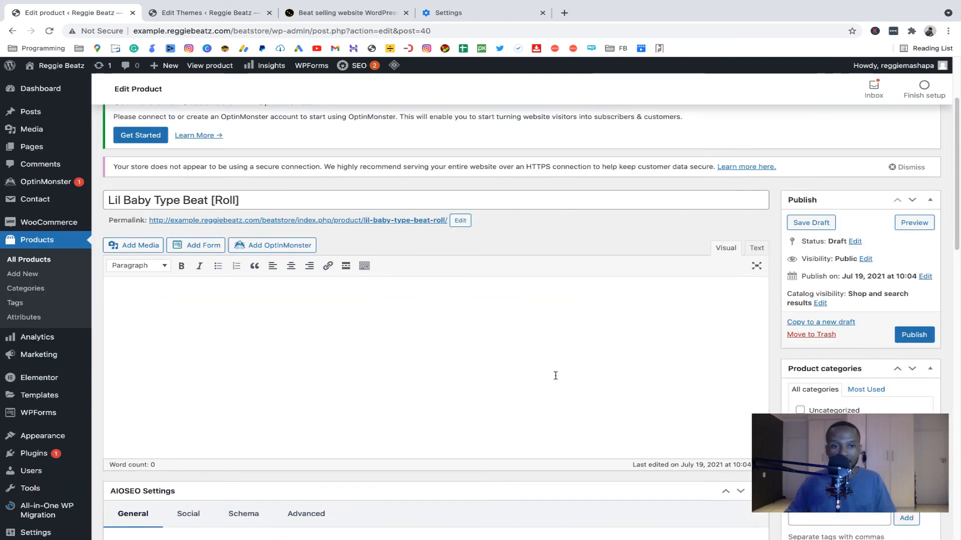
scroll(556, 377, down, 15)
scroll(555, 379, down, 4)
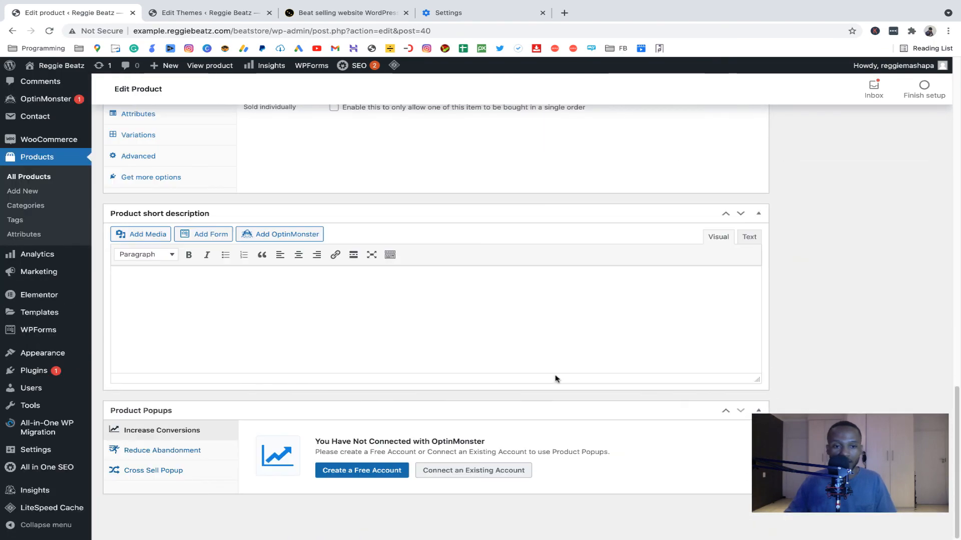
scroll(258, 417, up, 12)
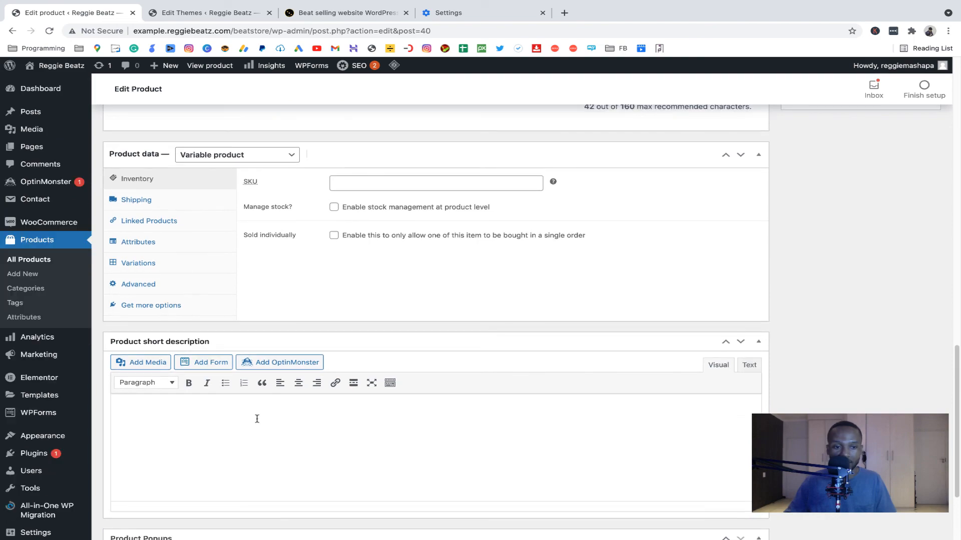
scroll(256, 422, up, 5)
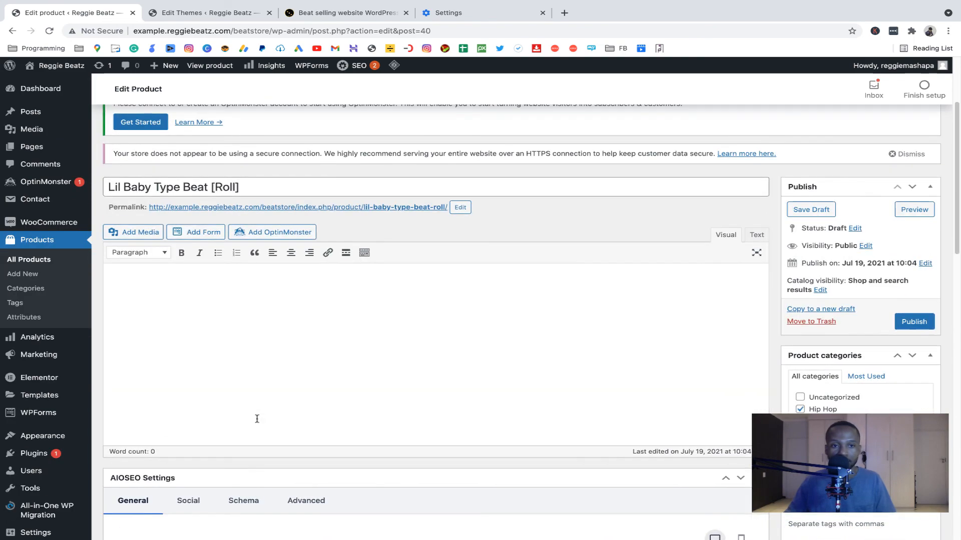
scroll(257, 422, down, 7)
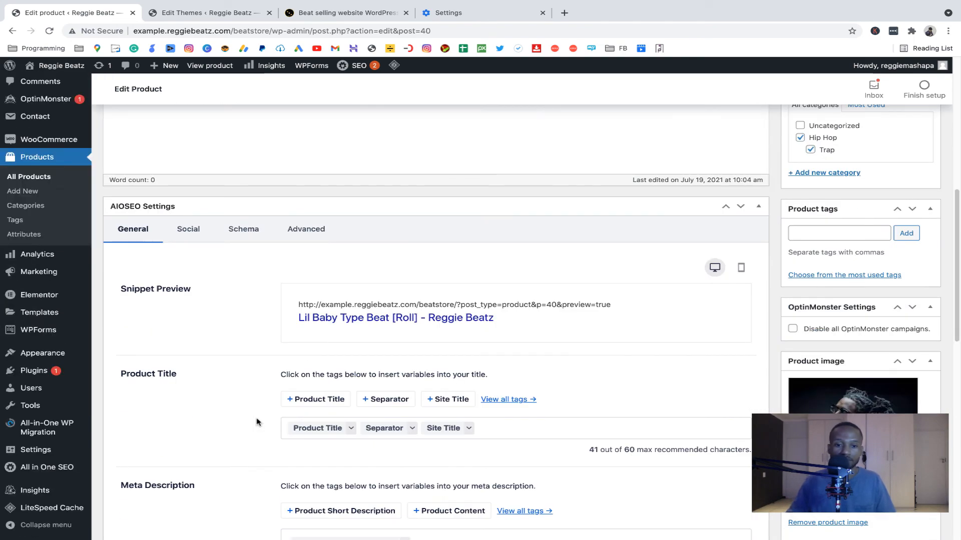
scroll(256, 421, up, 8)
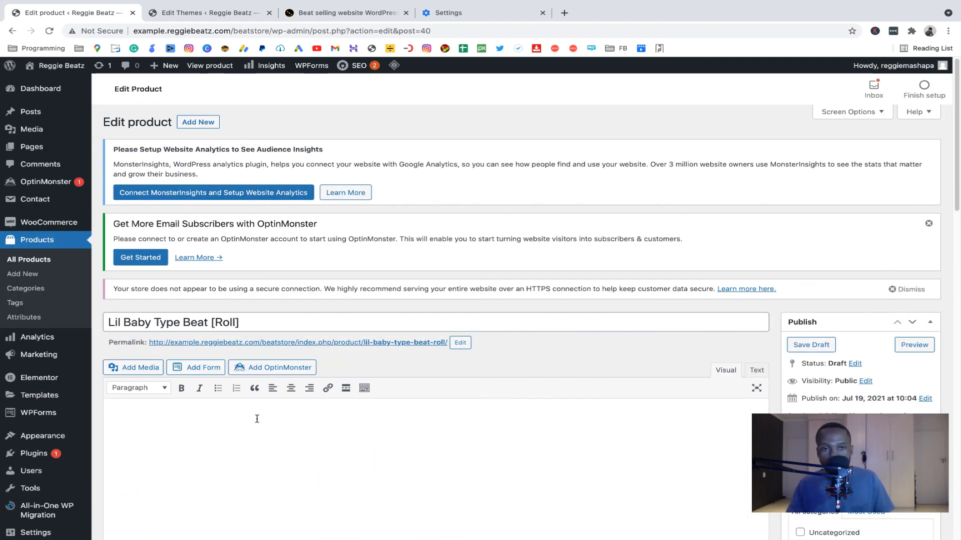
scroll(256, 420, down, 7)
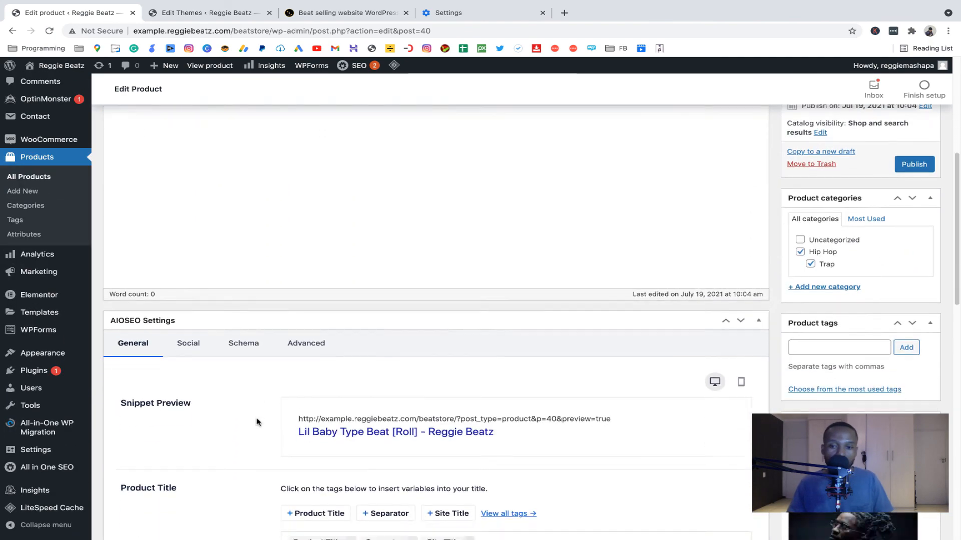
scroll(256, 420, up, 5)
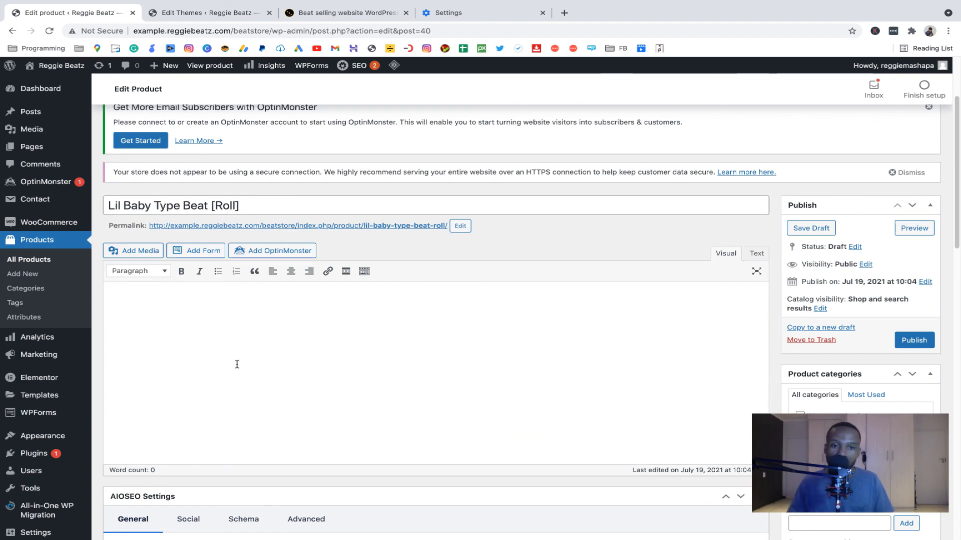
Remove the product image carried over from the original beat.
scroll(237, 368, down, 7)
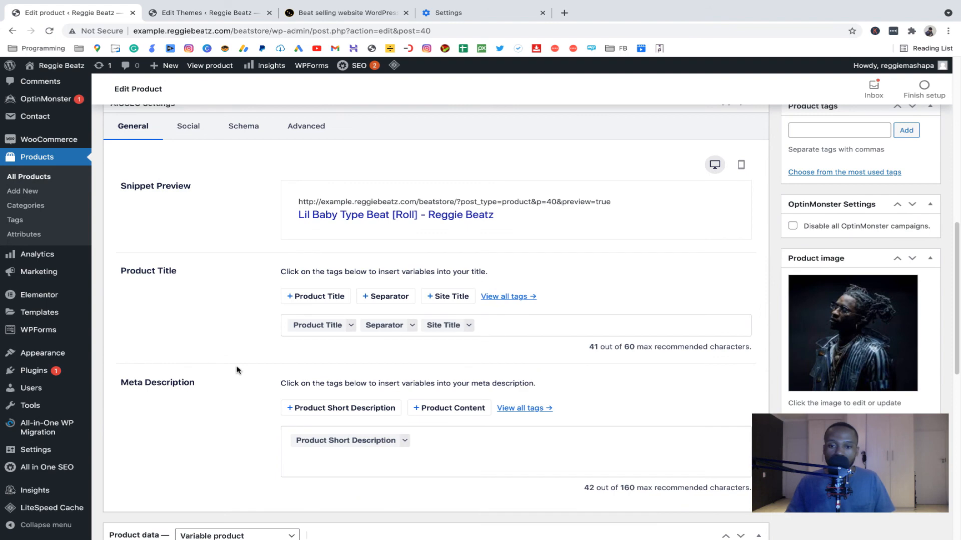
scroll(839, 360, down, 2)
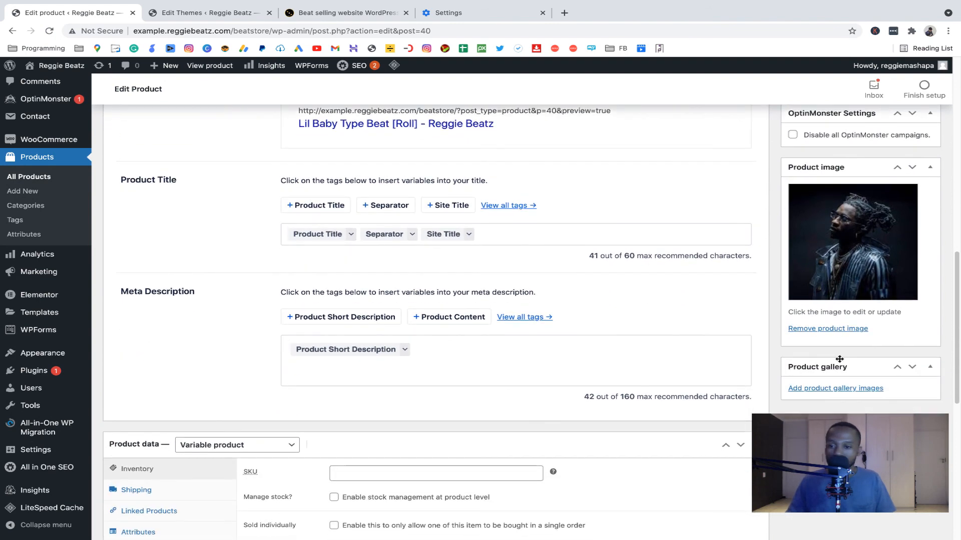
click(824, 333)
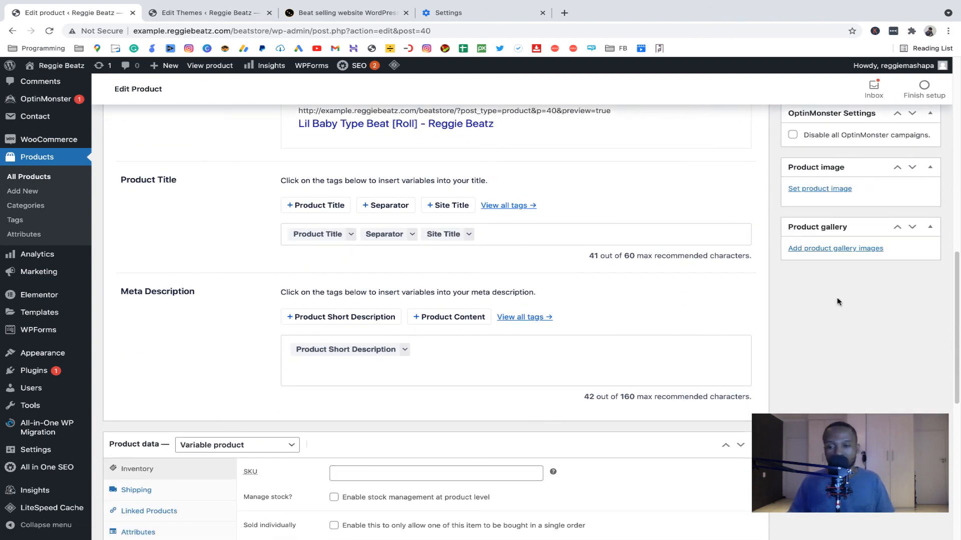
Upload unnamed.jpeg from the Downloads folder and add it to the product gallery.
click(834, 249)
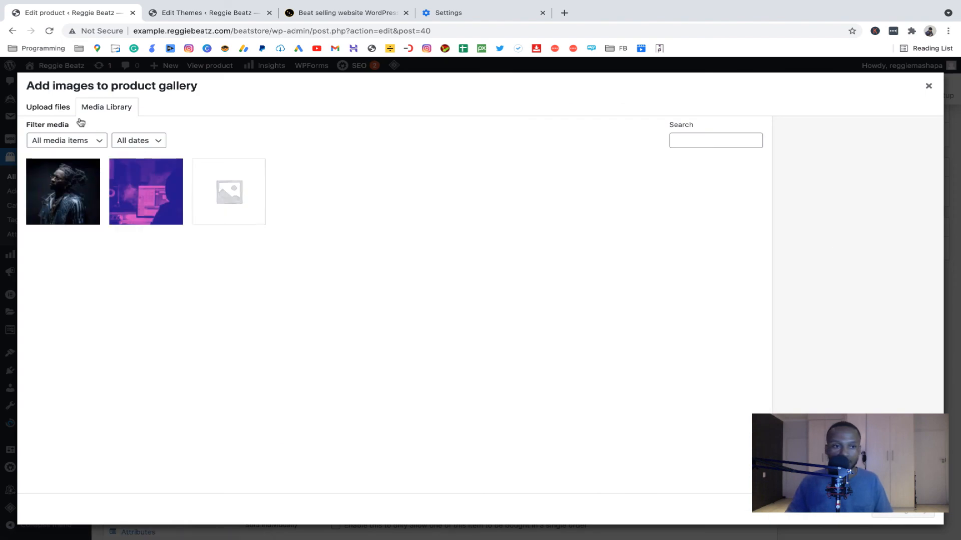
click(52, 108)
click(461, 279)
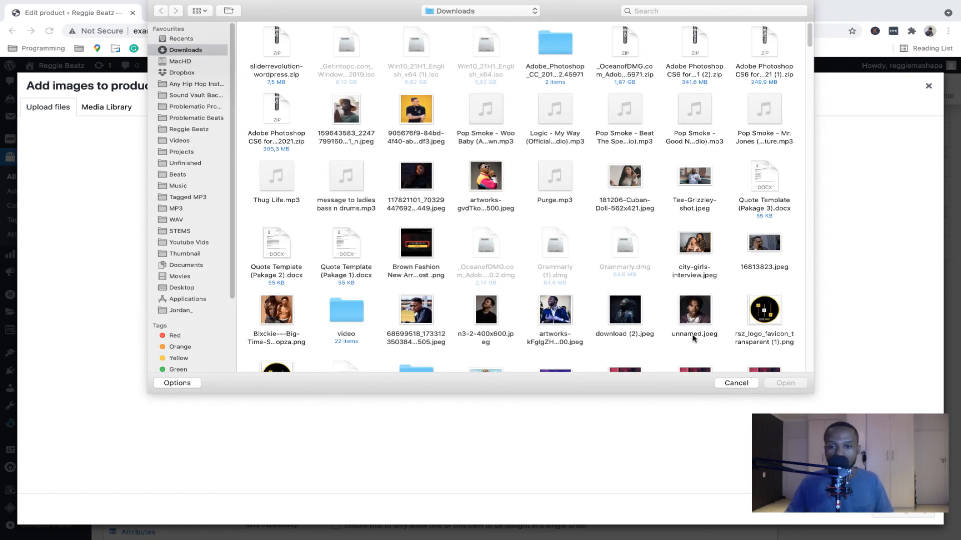
click(694, 330)
click(787, 384)
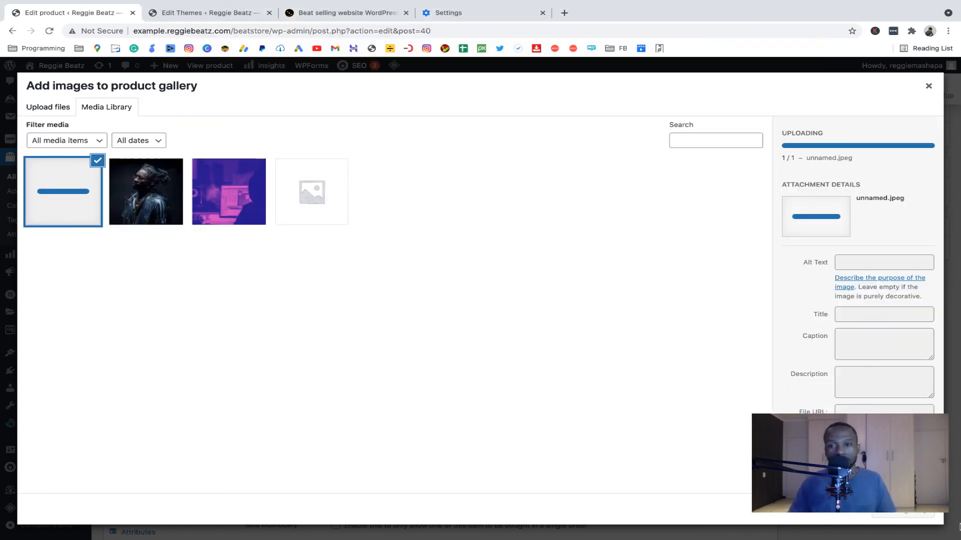
click(903, 510)
Open the product's license variations and expand the Mp3 Lease variation to examine its price, stock and download settings.
scroll(567, 391, down, 1)
scroll(568, 391, down, 7)
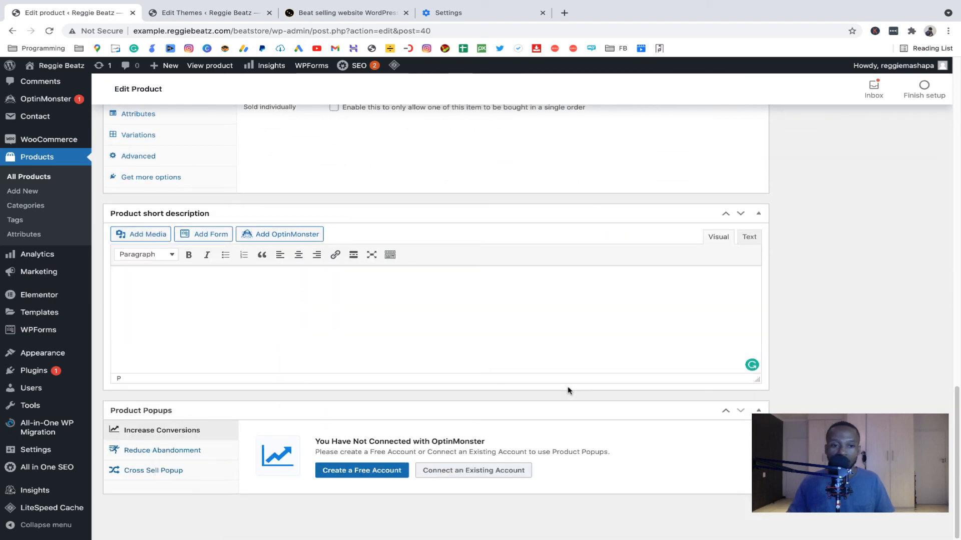
scroll(567, 390, up, 6)
scroll(240, 348, down, 1)
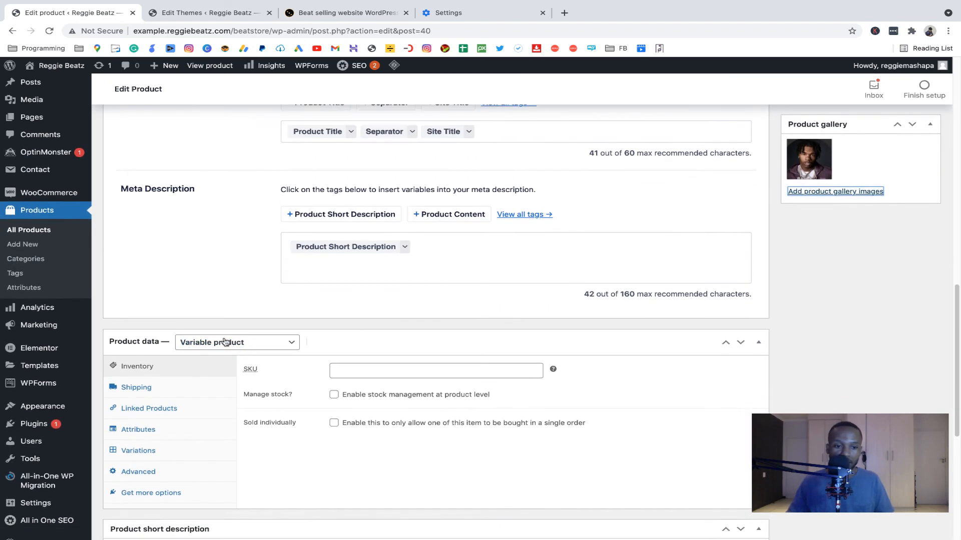
scroll(180, 420, down, 1)
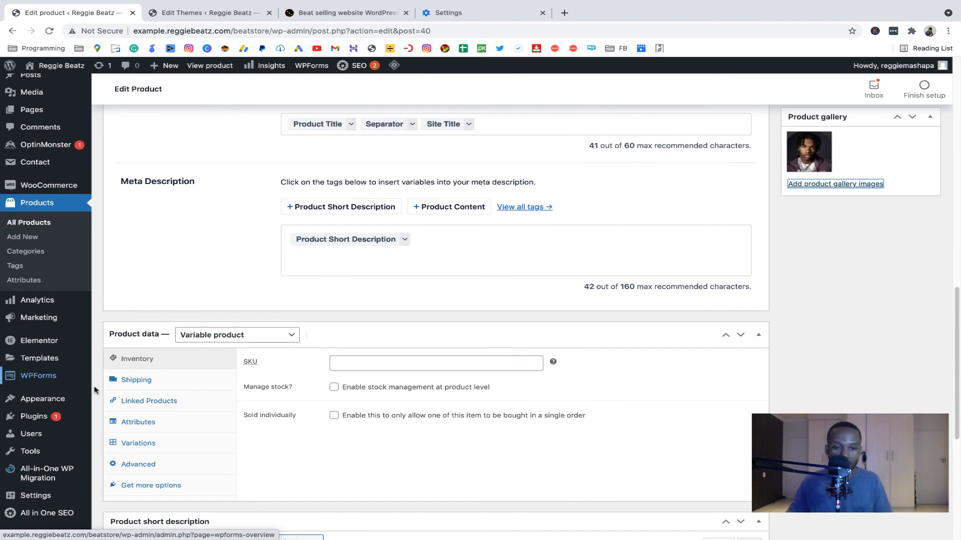
scroll(192, 399, down, 1)
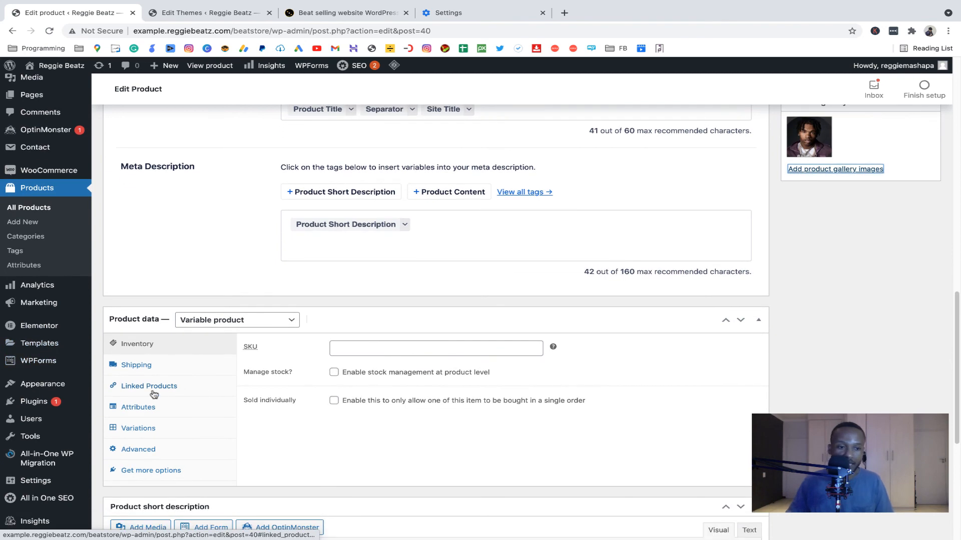
click(138, 429)
scroll(165, 450, down, 3)
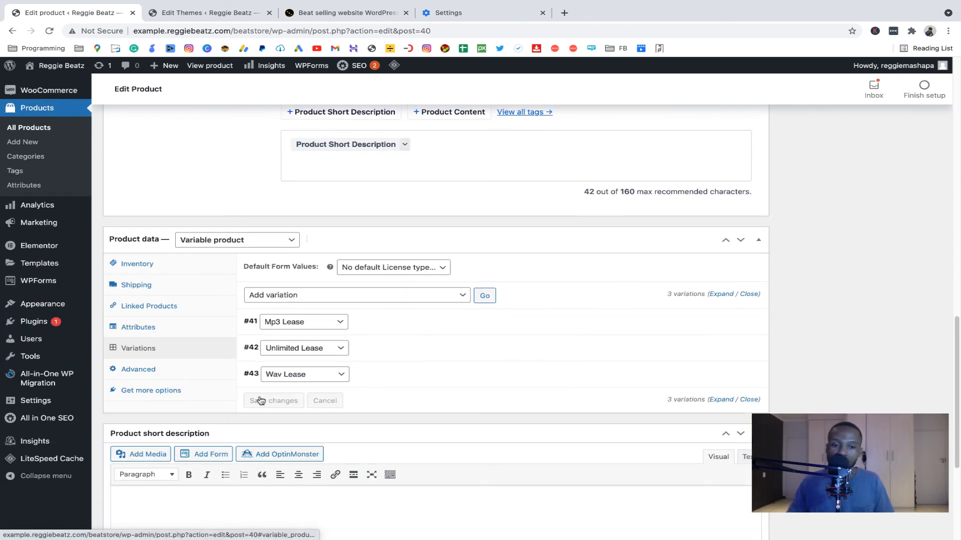
click(396, 324)
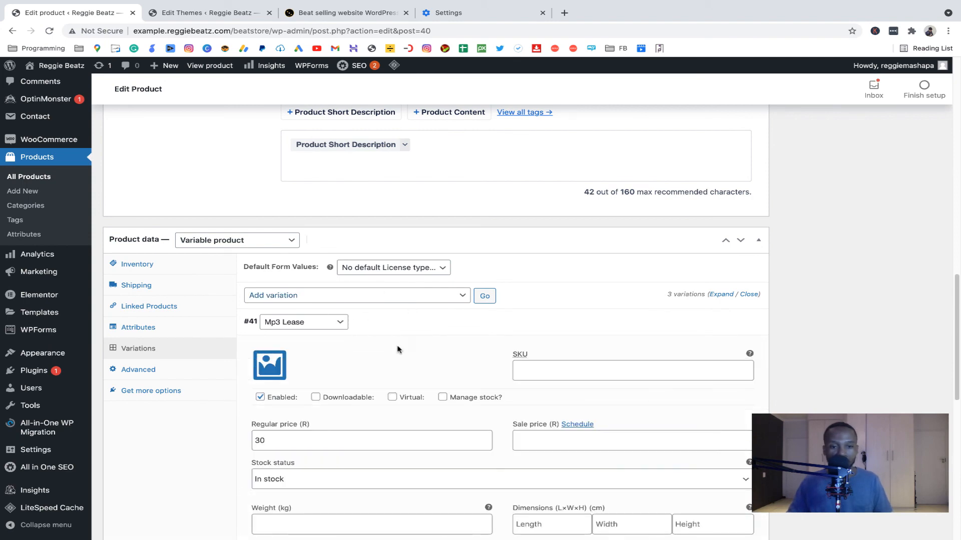
scroll(380, 341, down, 5)
scroll(352, 325, down, 2)
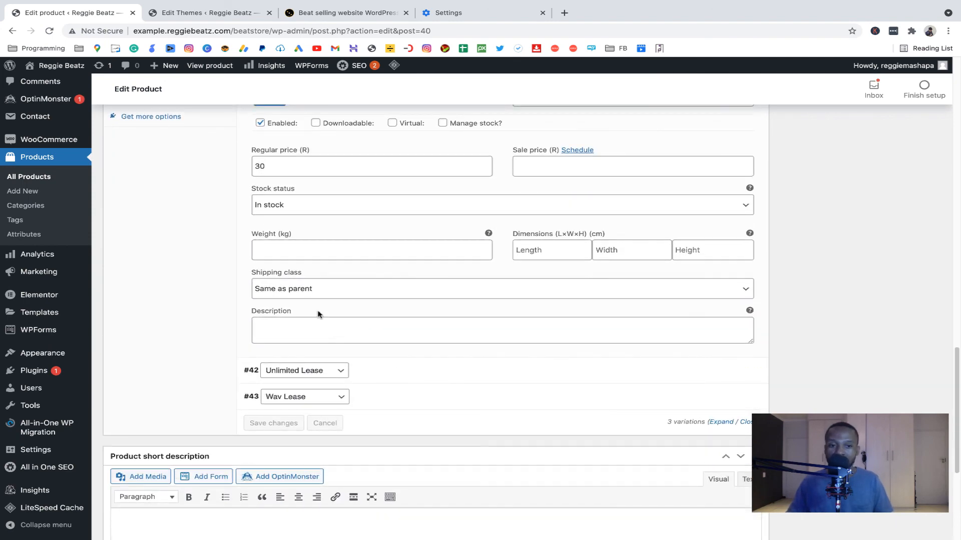
Make the Mp3 Lease variation downloadable and add an empty row to its downloadable files.
scroll(370, 335, up, 3)
click(316, 215)
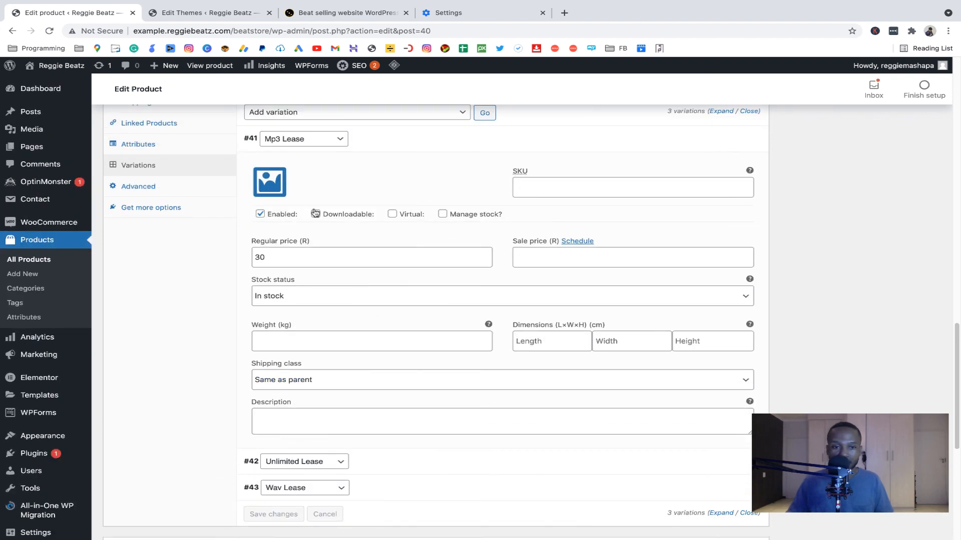
scroll(390, 403, down, 2)
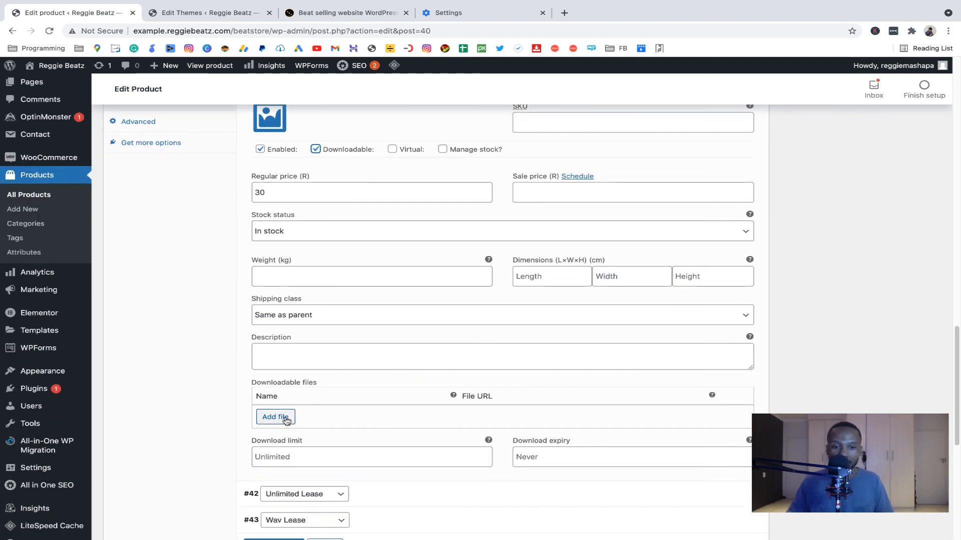
click(276, 417)
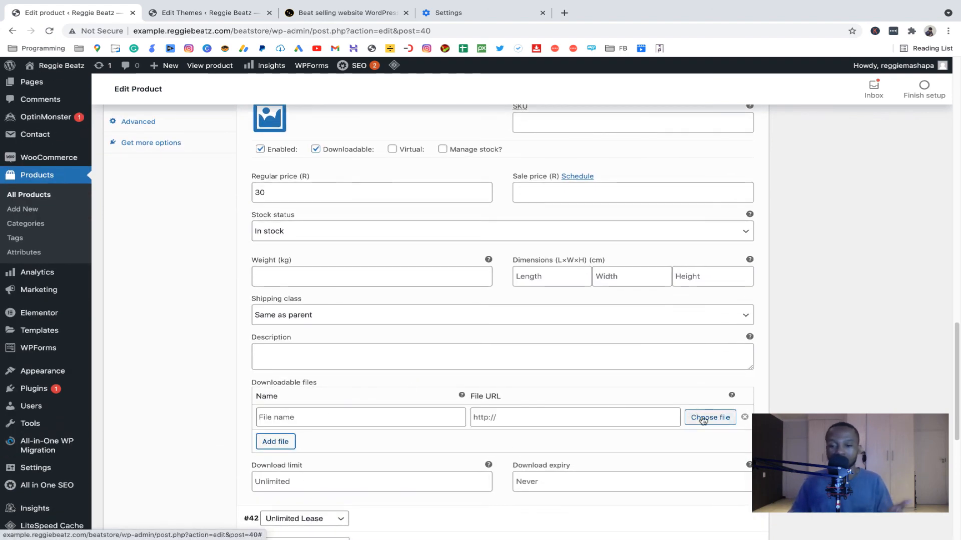
Publish the Lil Baby Type Beat [Roll] product.
scroll(583, 401, down, 8)
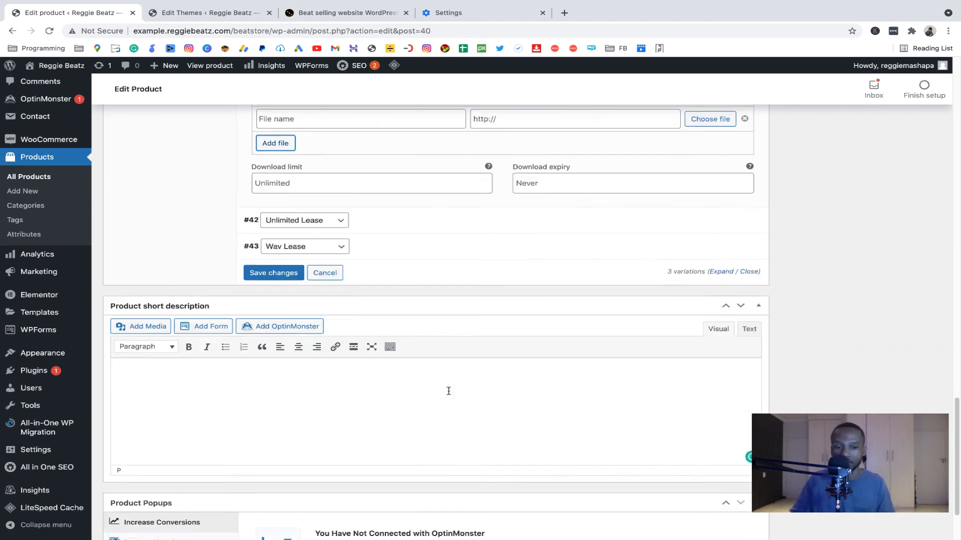
scroll(478, 397, up, 20)
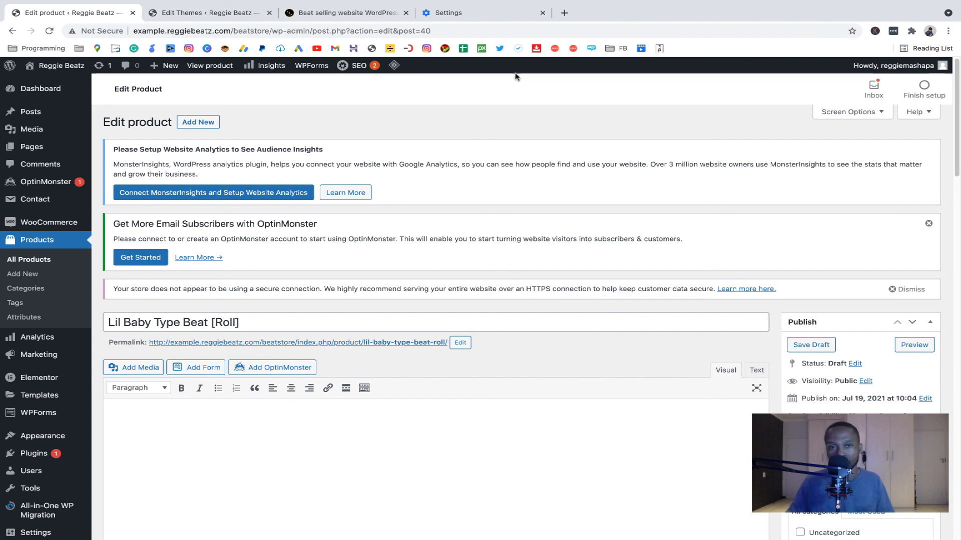
click(812, 345)
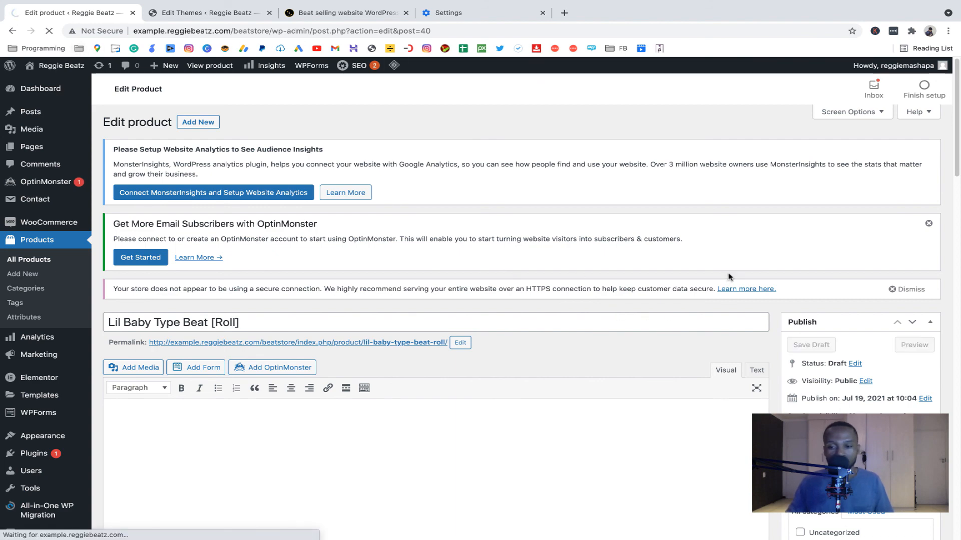
scroll(729, 277, down, 5)
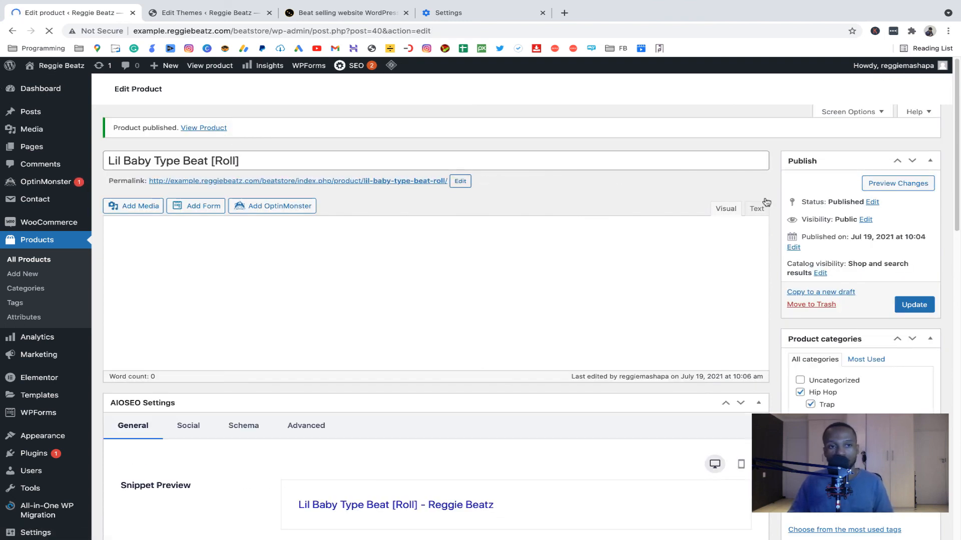
Check Lil Baby Type Beat [Roll] under Latest Beats and on its storefront page, and reopen the product for editing.
mouse_move(64, 71)
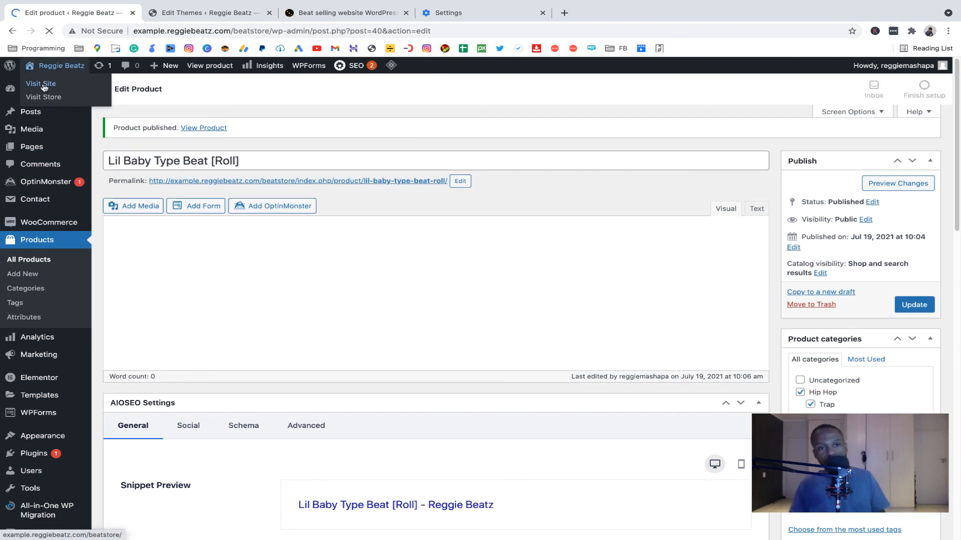
click(44, 86)
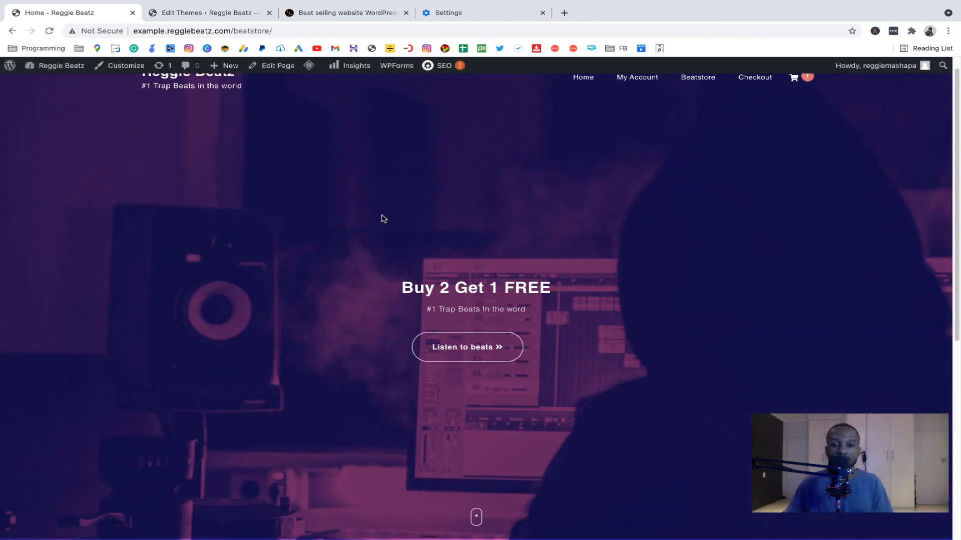
scroll(382, 217, down, 7)
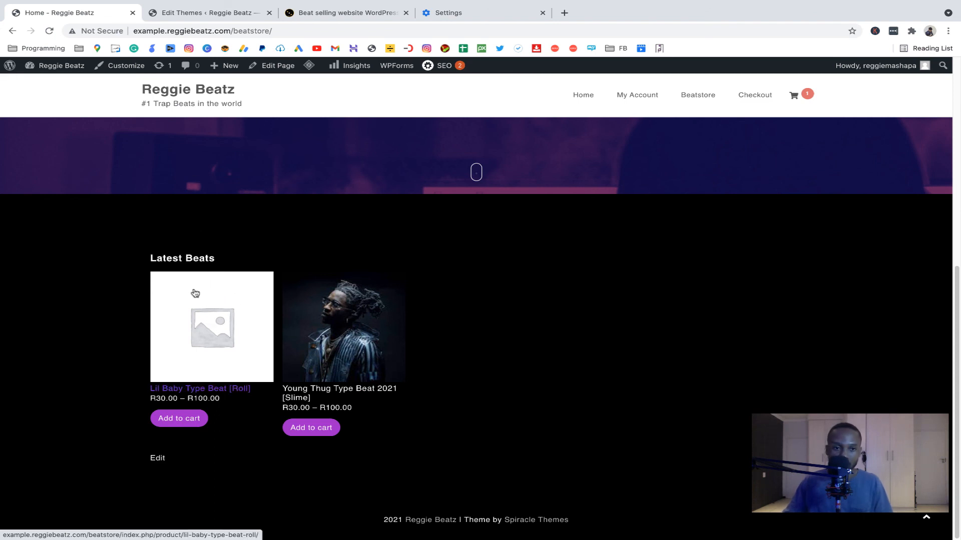
click(194, 321)
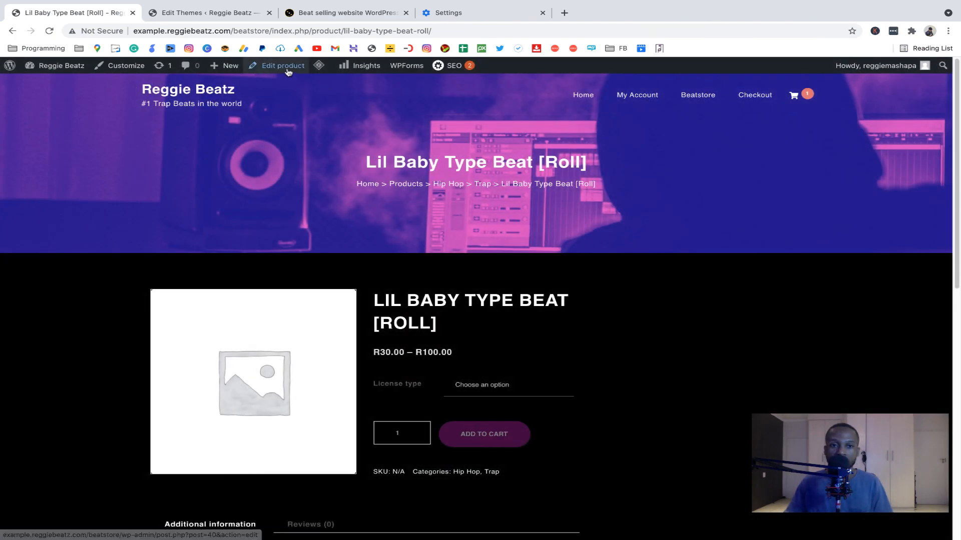
click(287, 69)
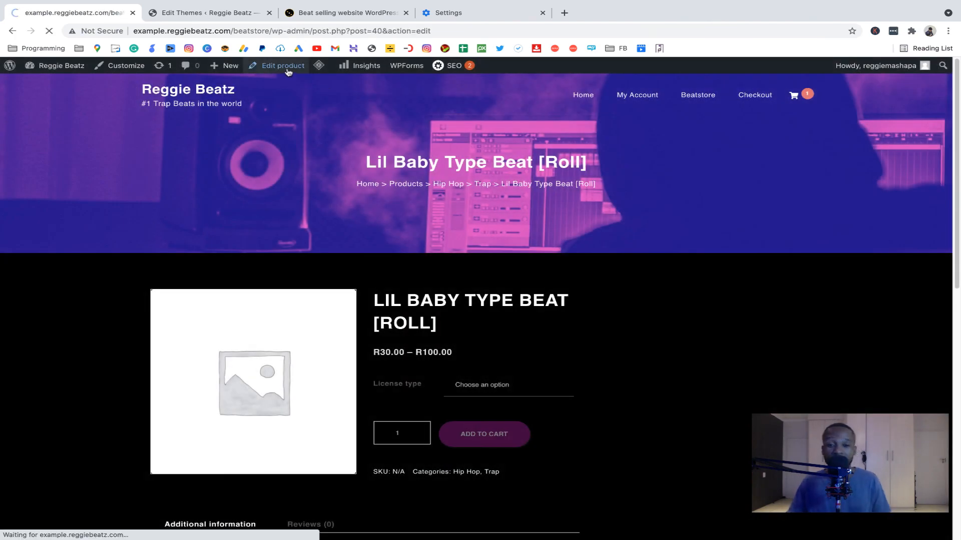
scroll(578, 271, down, 6)
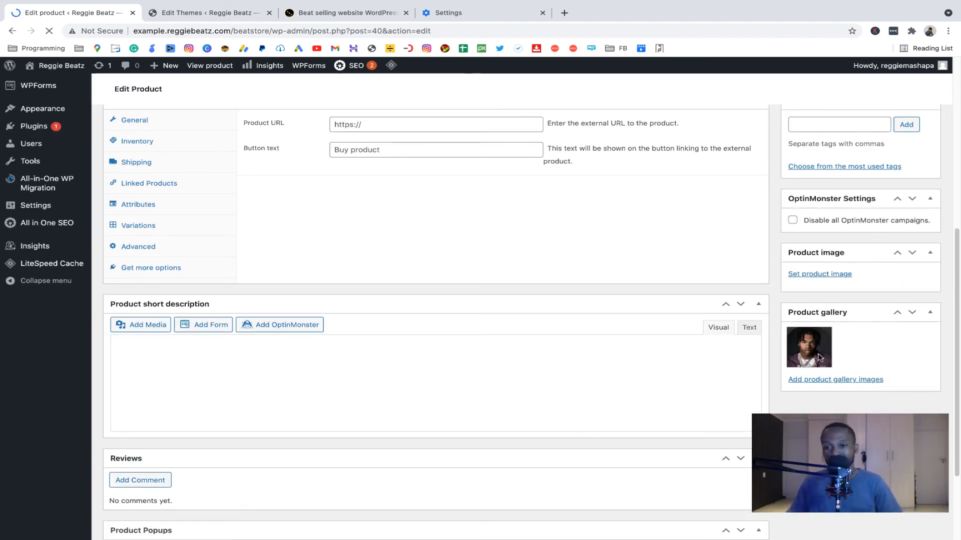
click(828, 276)
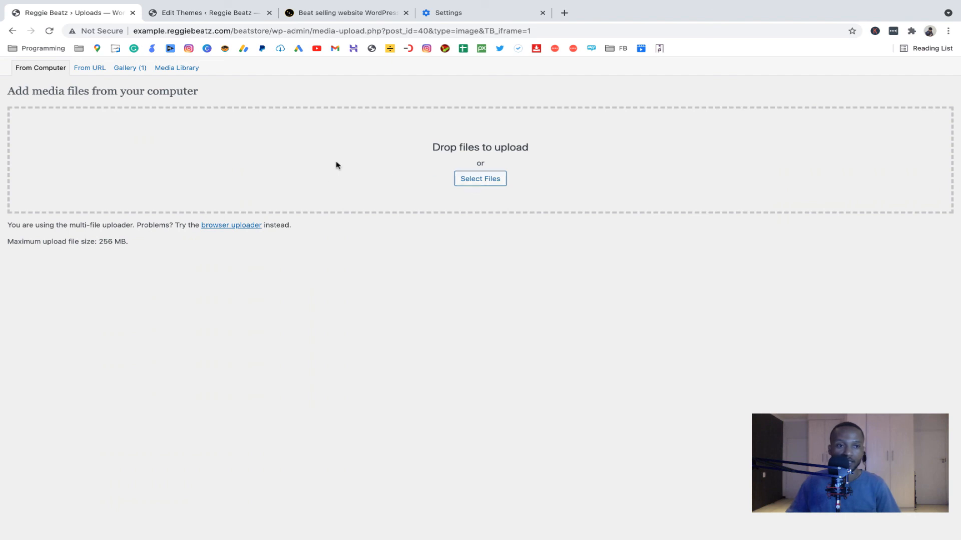
click(129, 69)
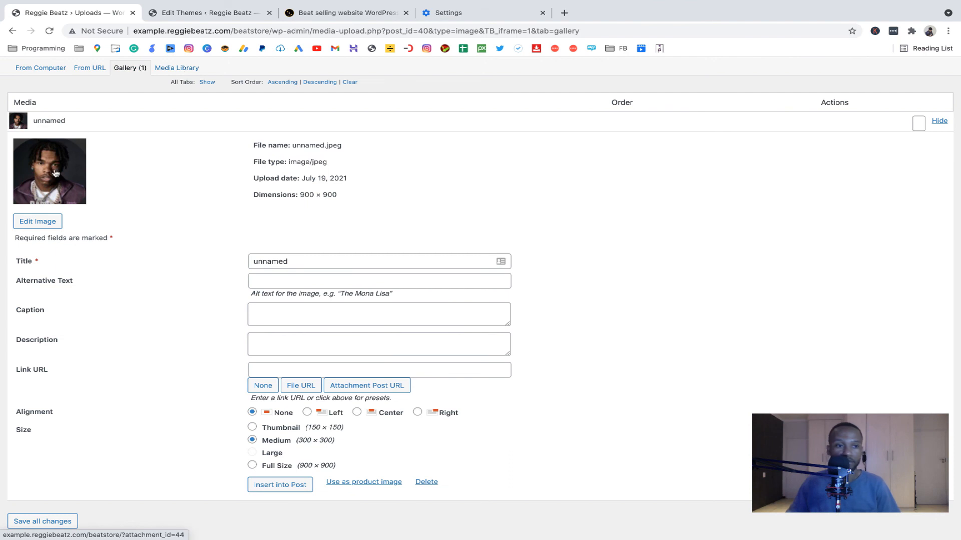
click(55, 172)
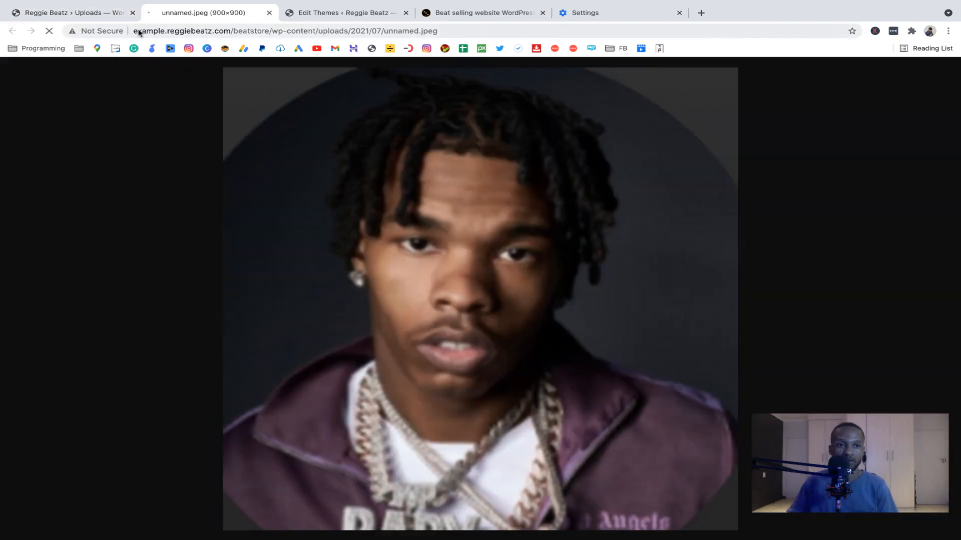
click(270, 13)
click(13, 31)
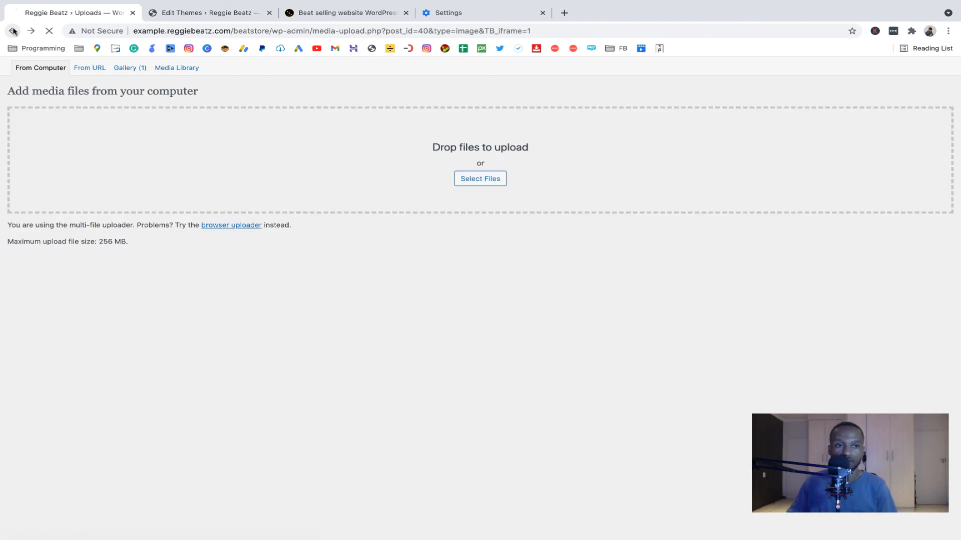
click(13, 31)
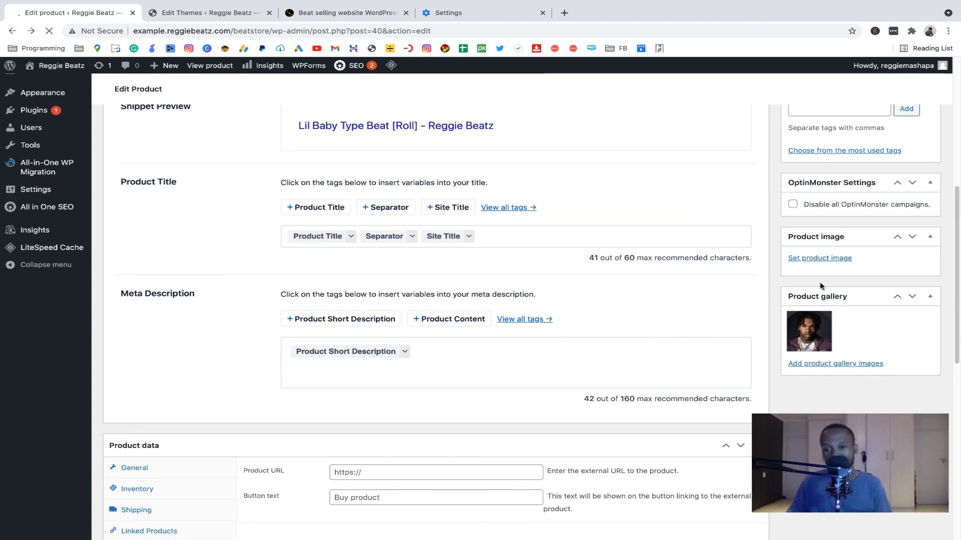
Set unnamed.jpeg from the Media Library as the product image and update the product.
scroll(835, 301, up, 4)
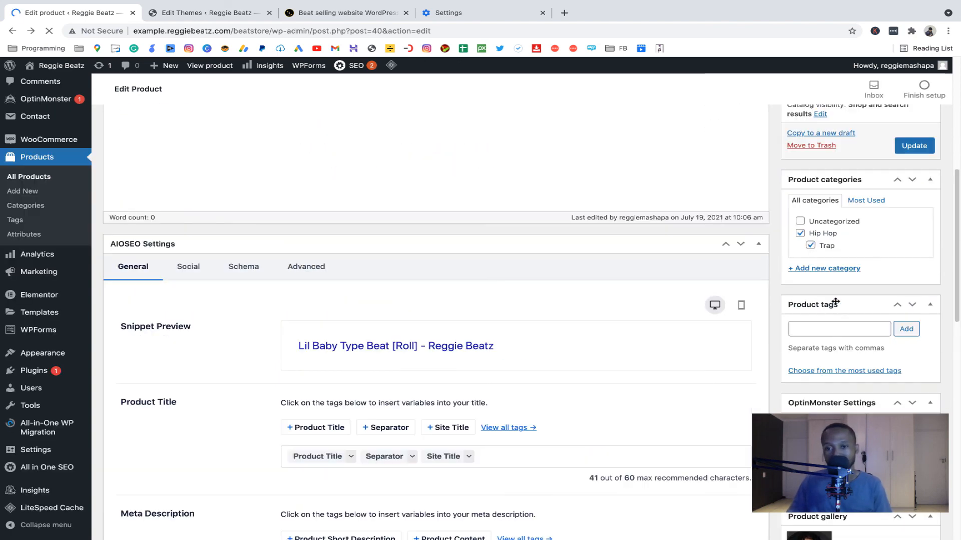
scroll(832, 381, down, 8)
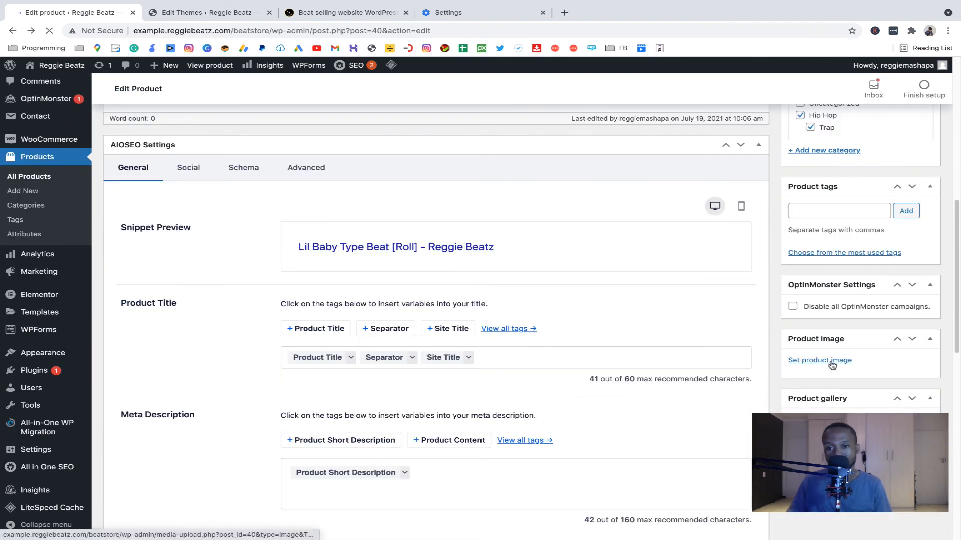
scroll(589, 287, down, 8)
scroll(309, 249, up, 5)
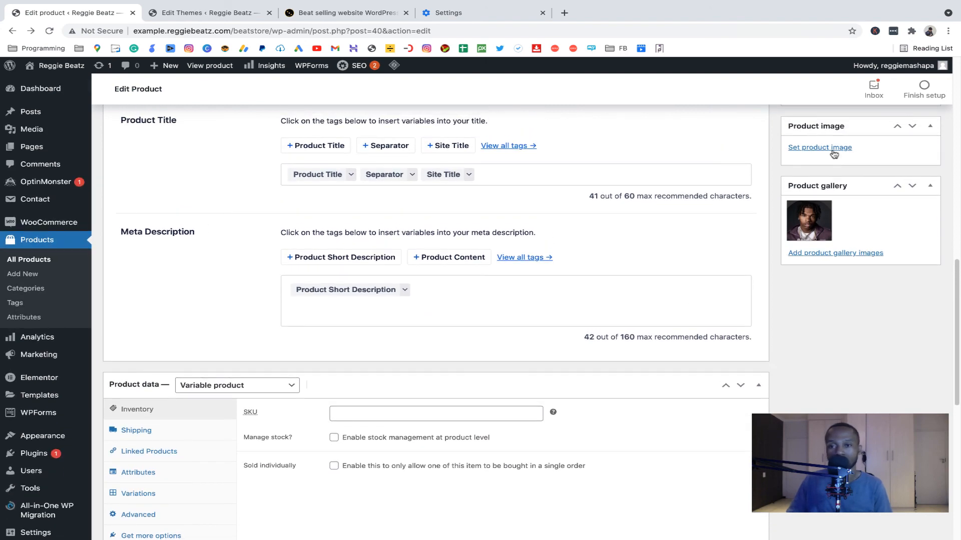
click(835, 148)
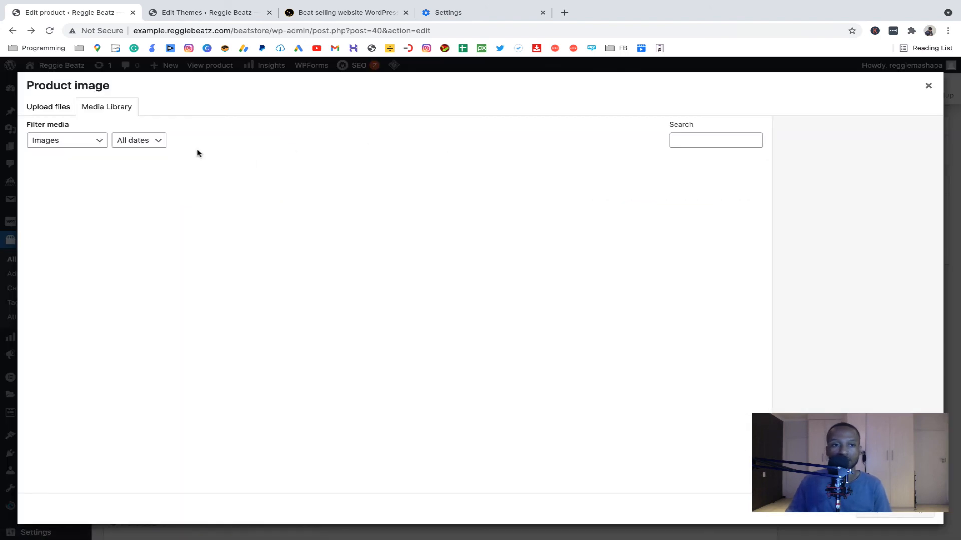
click(74, 183)
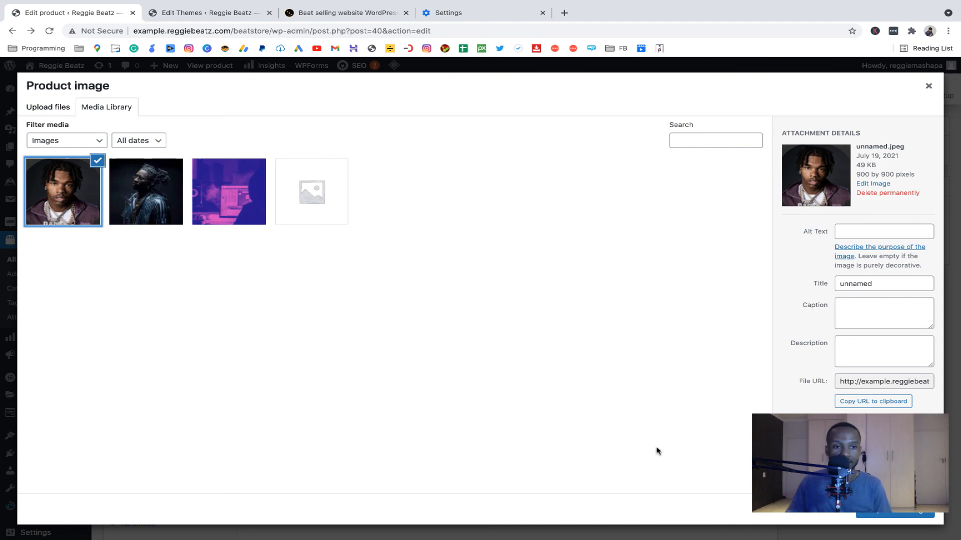
click(874, 516)
scroll(891, 270, up, 15)
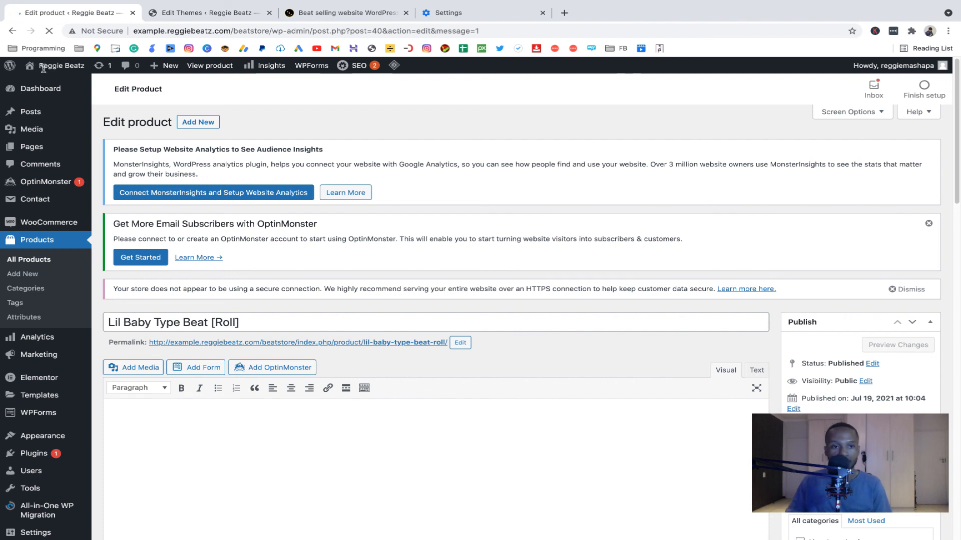
Visit the storefront home page and examine how both beats are presented under Latest Beats.
mouse_move(46, 70)
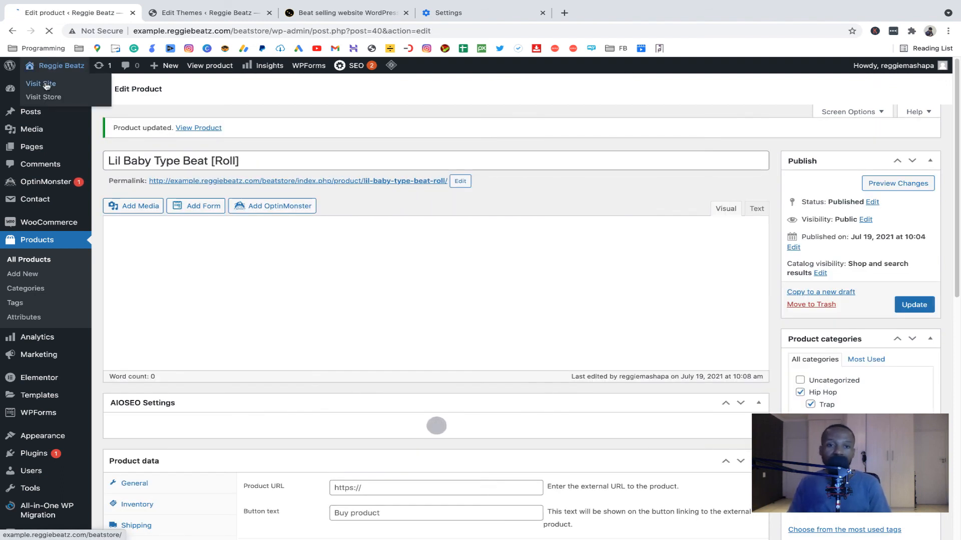
click(46, 84)
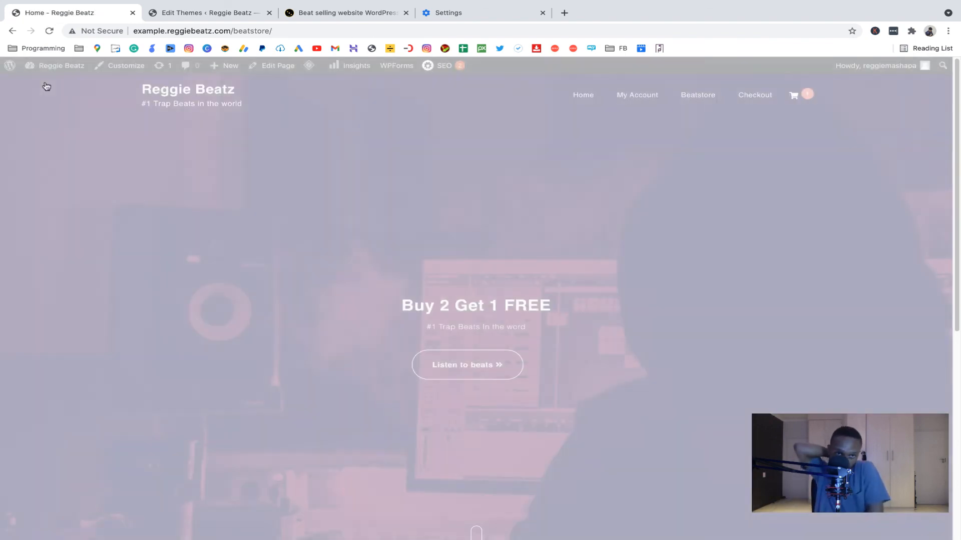
scroll(114, 224, down, 7)
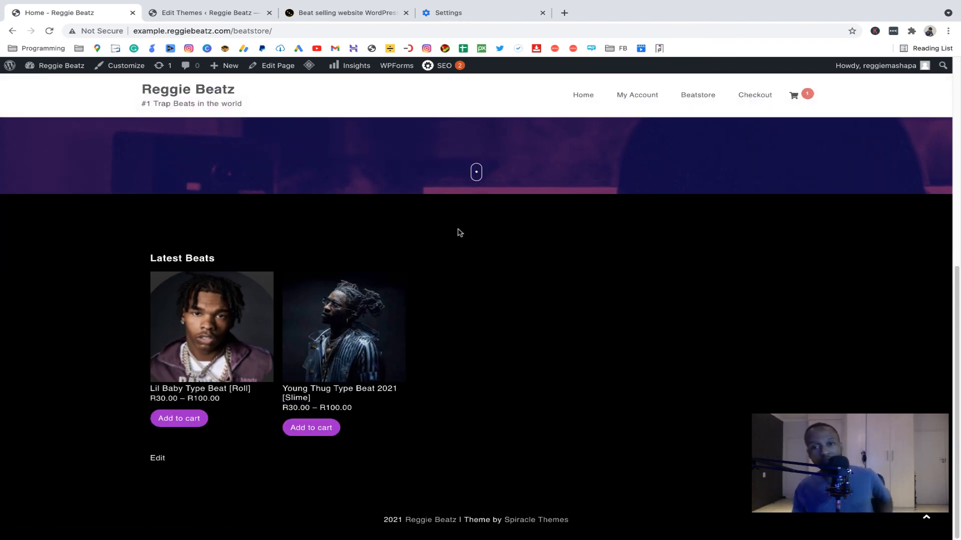
scroll(517, 382, up, 7)
scroll(515, 376, down, 7)
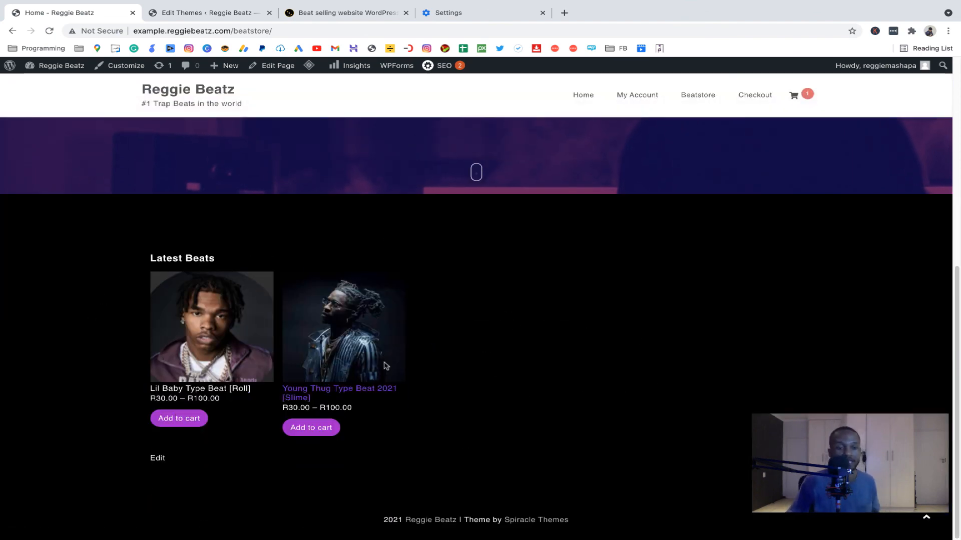
scroll(653, 364, up, 1)
scroll(653, 364, up, 1)
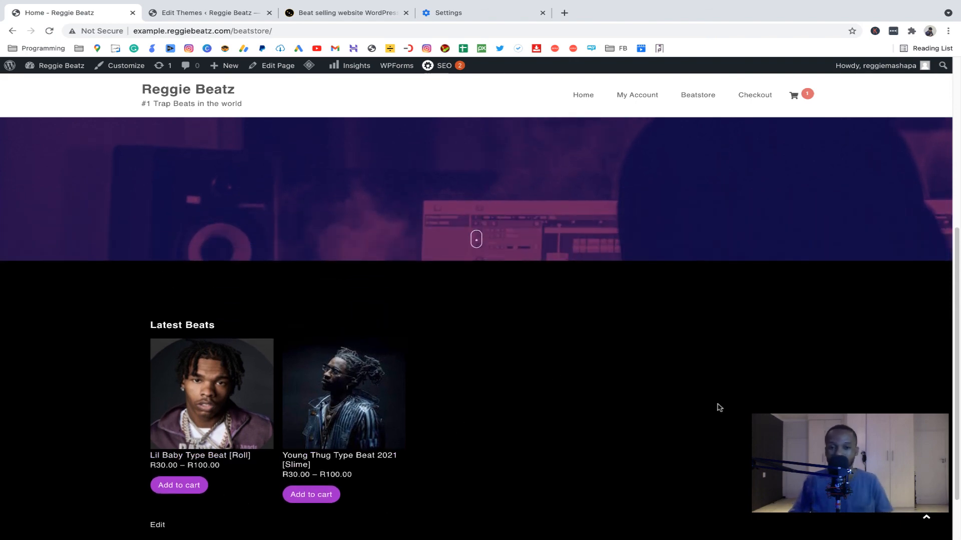
scroll(724, 421, up, 4)
scroll(724, 420, down, 5)
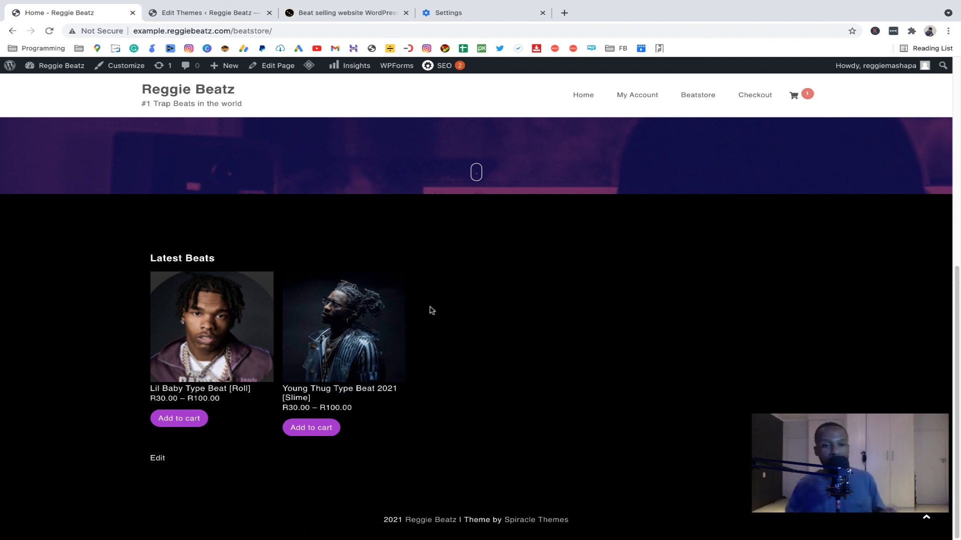
Open beats.problematic.co.za in a new tab and preview its Elaine and KO type beats, pausing playback at the end.
click(564, 13)
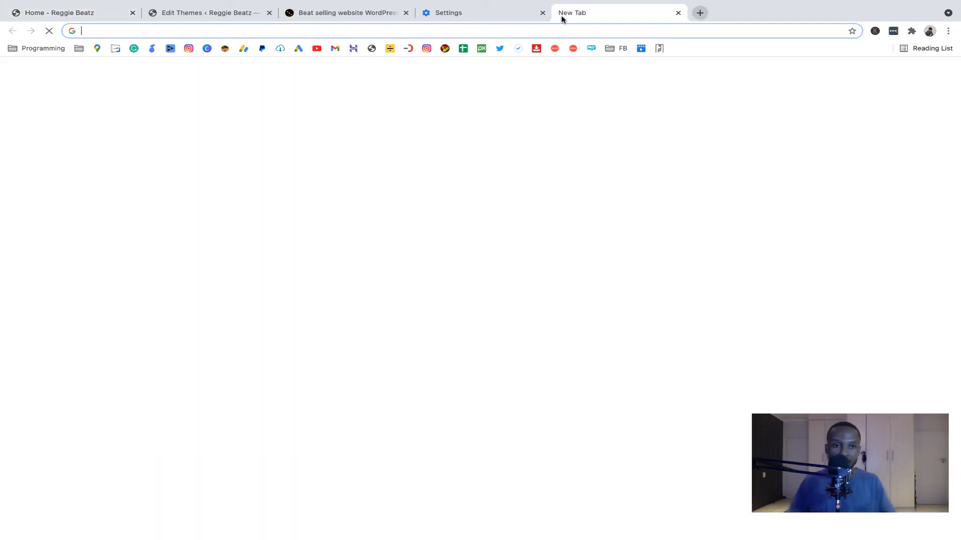
text(beats)
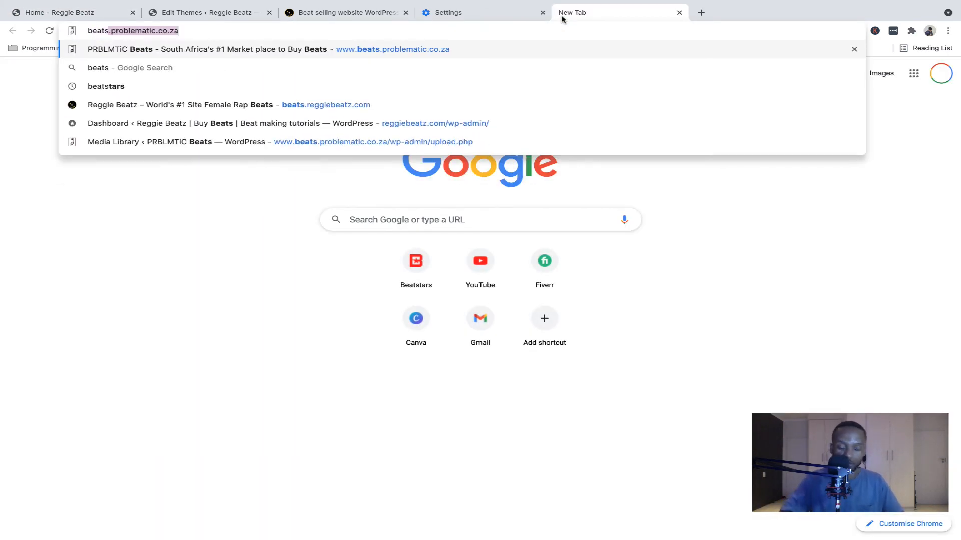
key(Return)
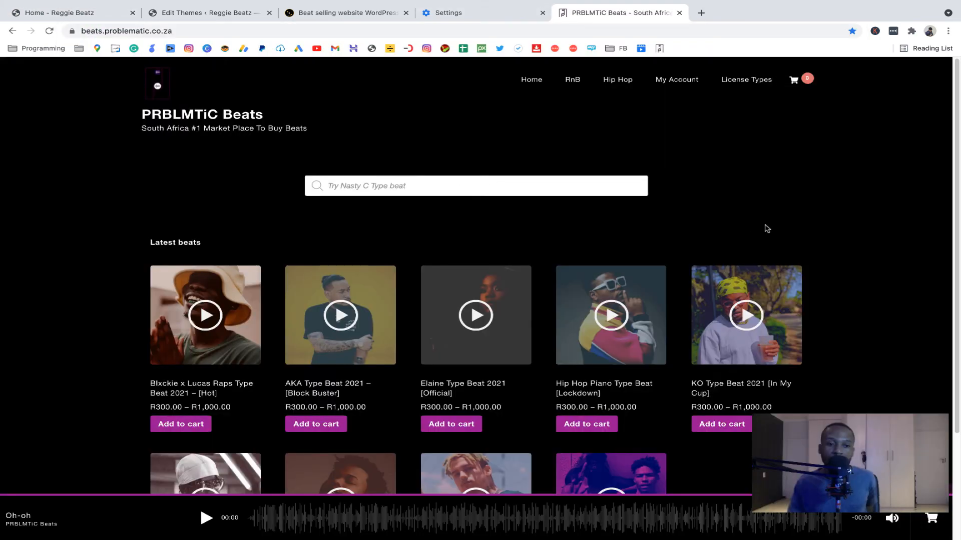
scroll(764, 227, down, 1)
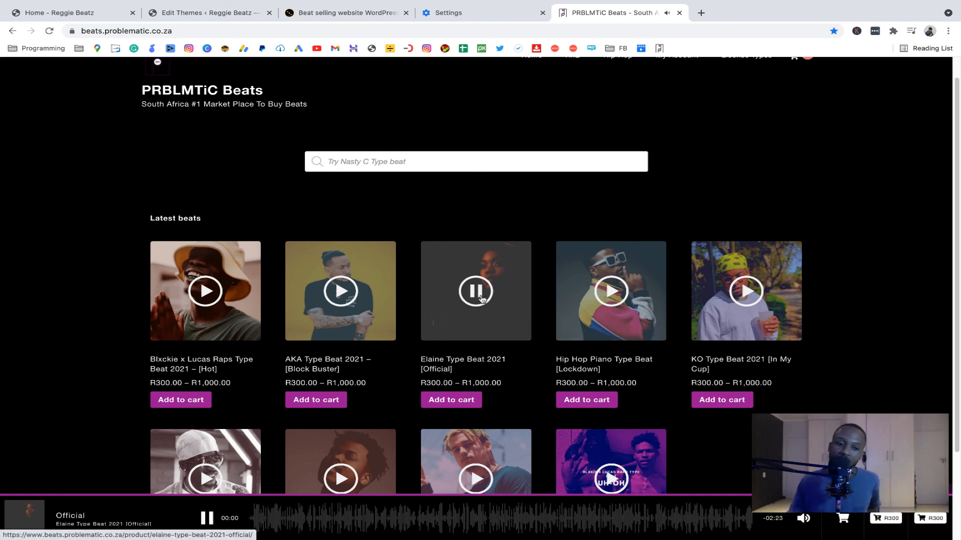
click(604, 299)
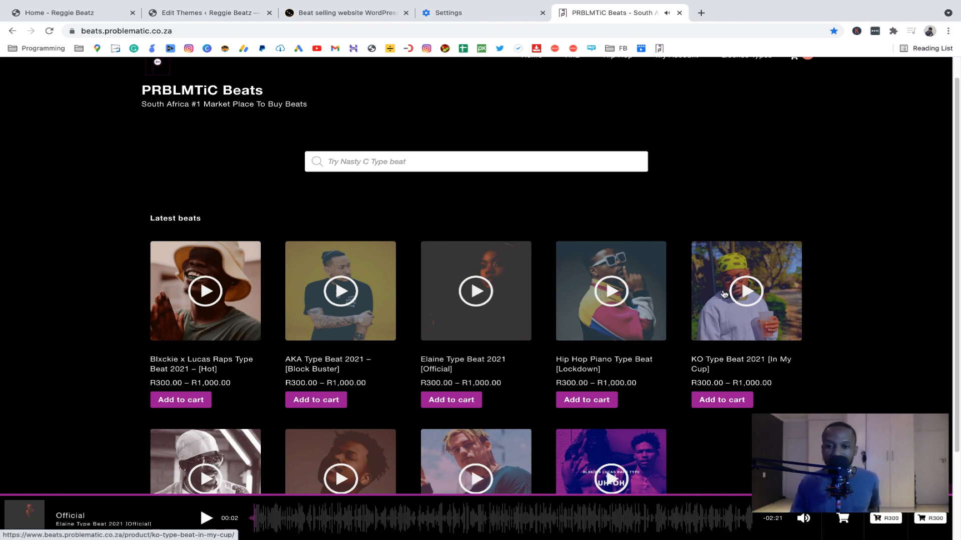
click(747, 300)
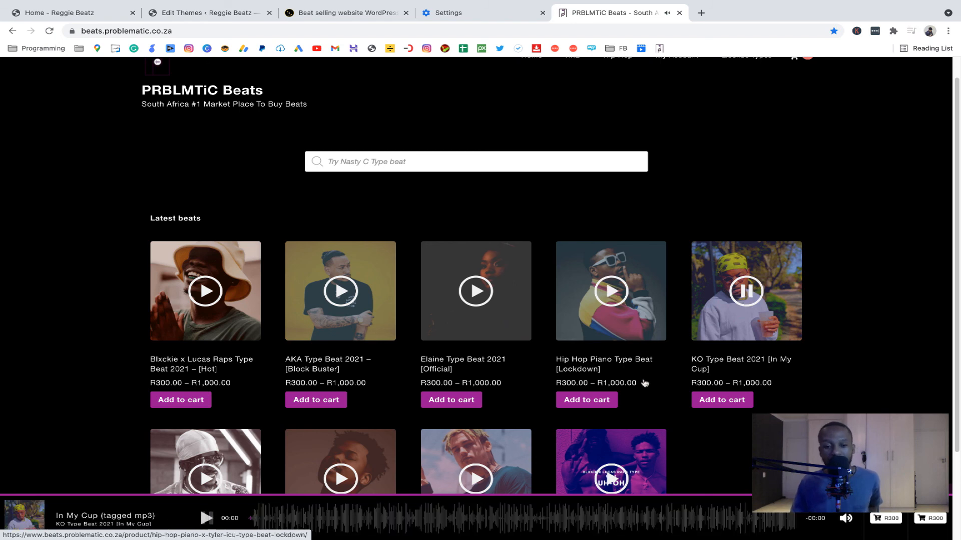
click(205, 518)
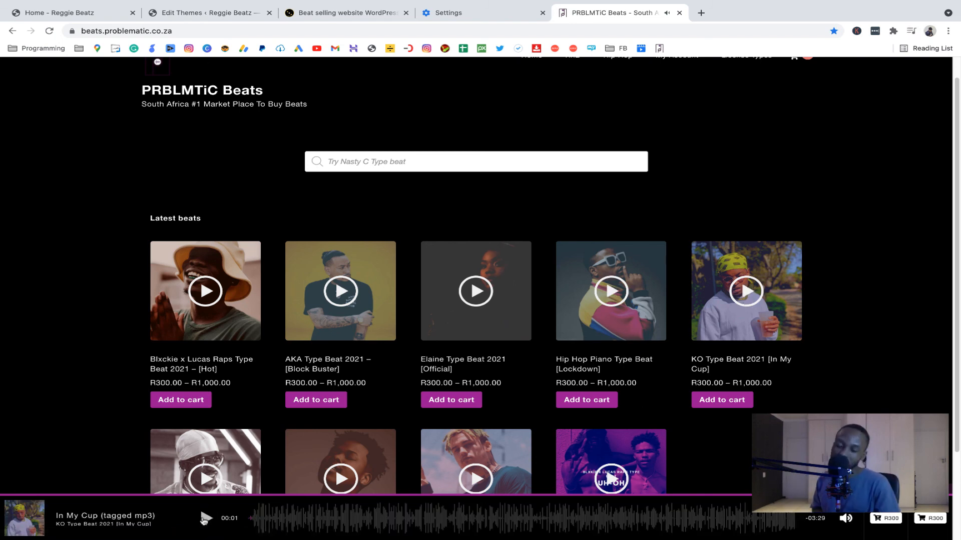